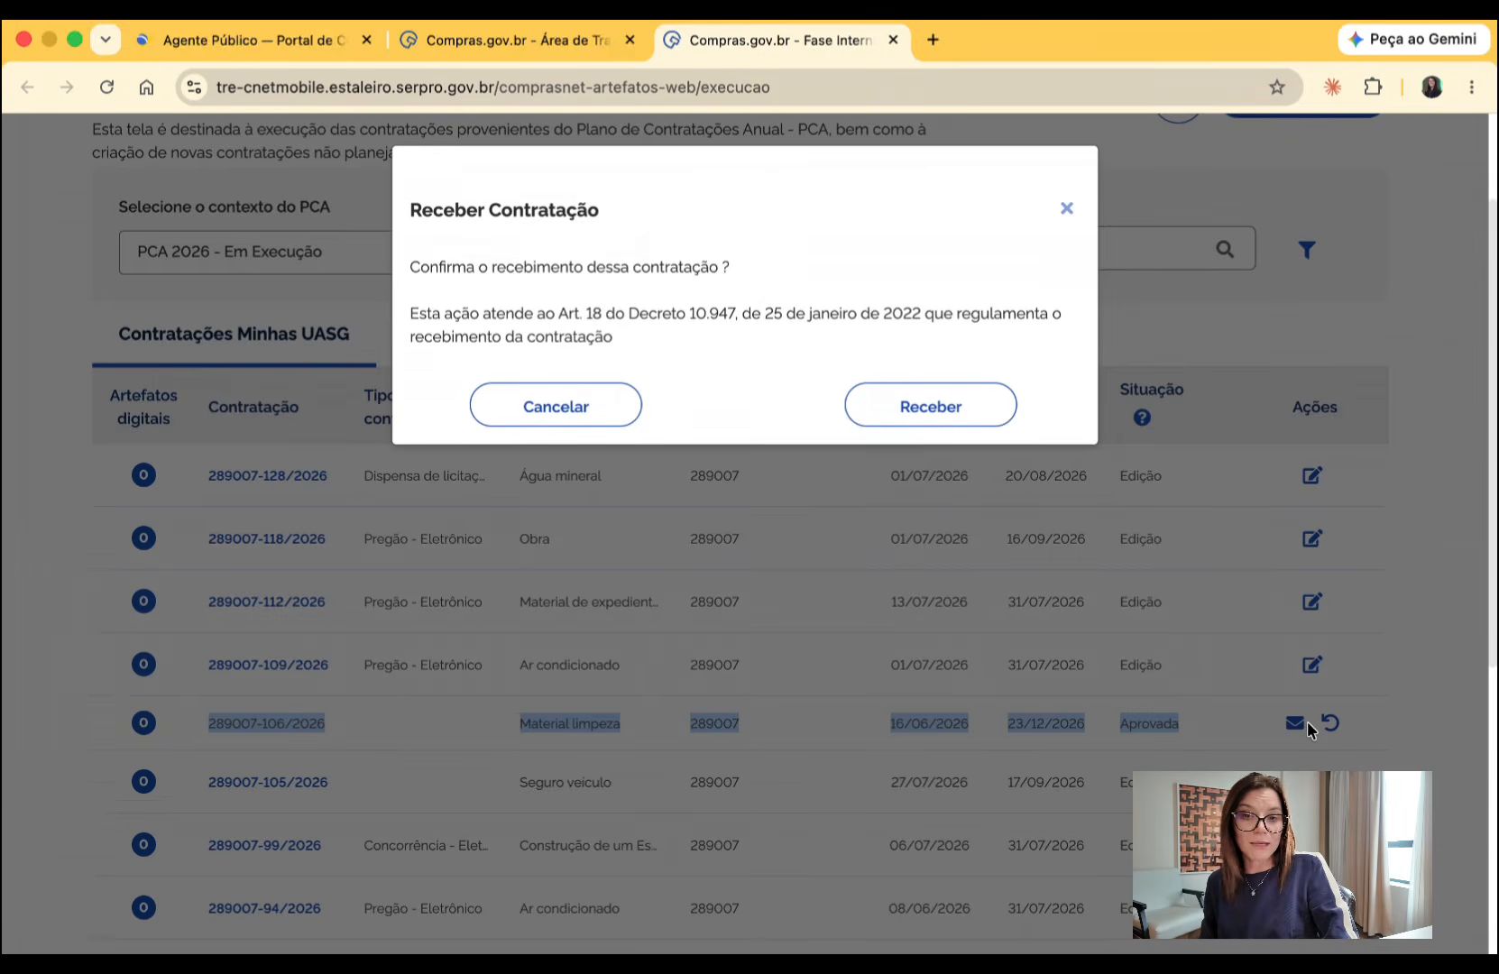
- Dismiss the Receber Contratação confirmation without receiving the Material limpeza procurement
{"action": "left_click", "coordinate": [1066, 208]}
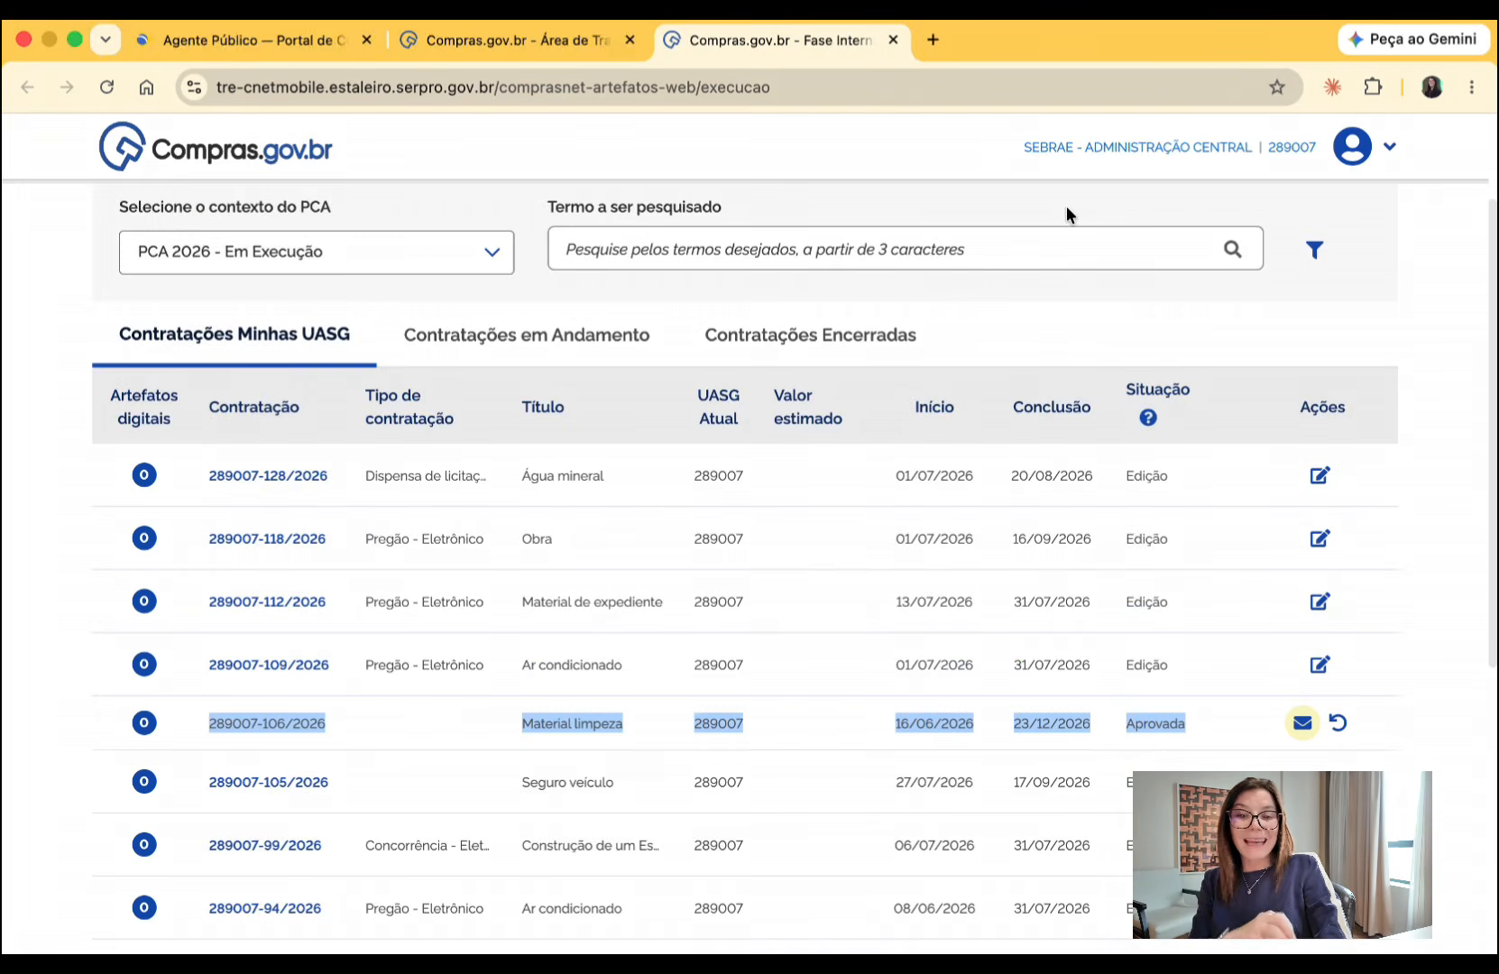
{"action": "scroll", "coordinate": [1109, 361], "scroll_direction": "up", "scroll_amount": 2}
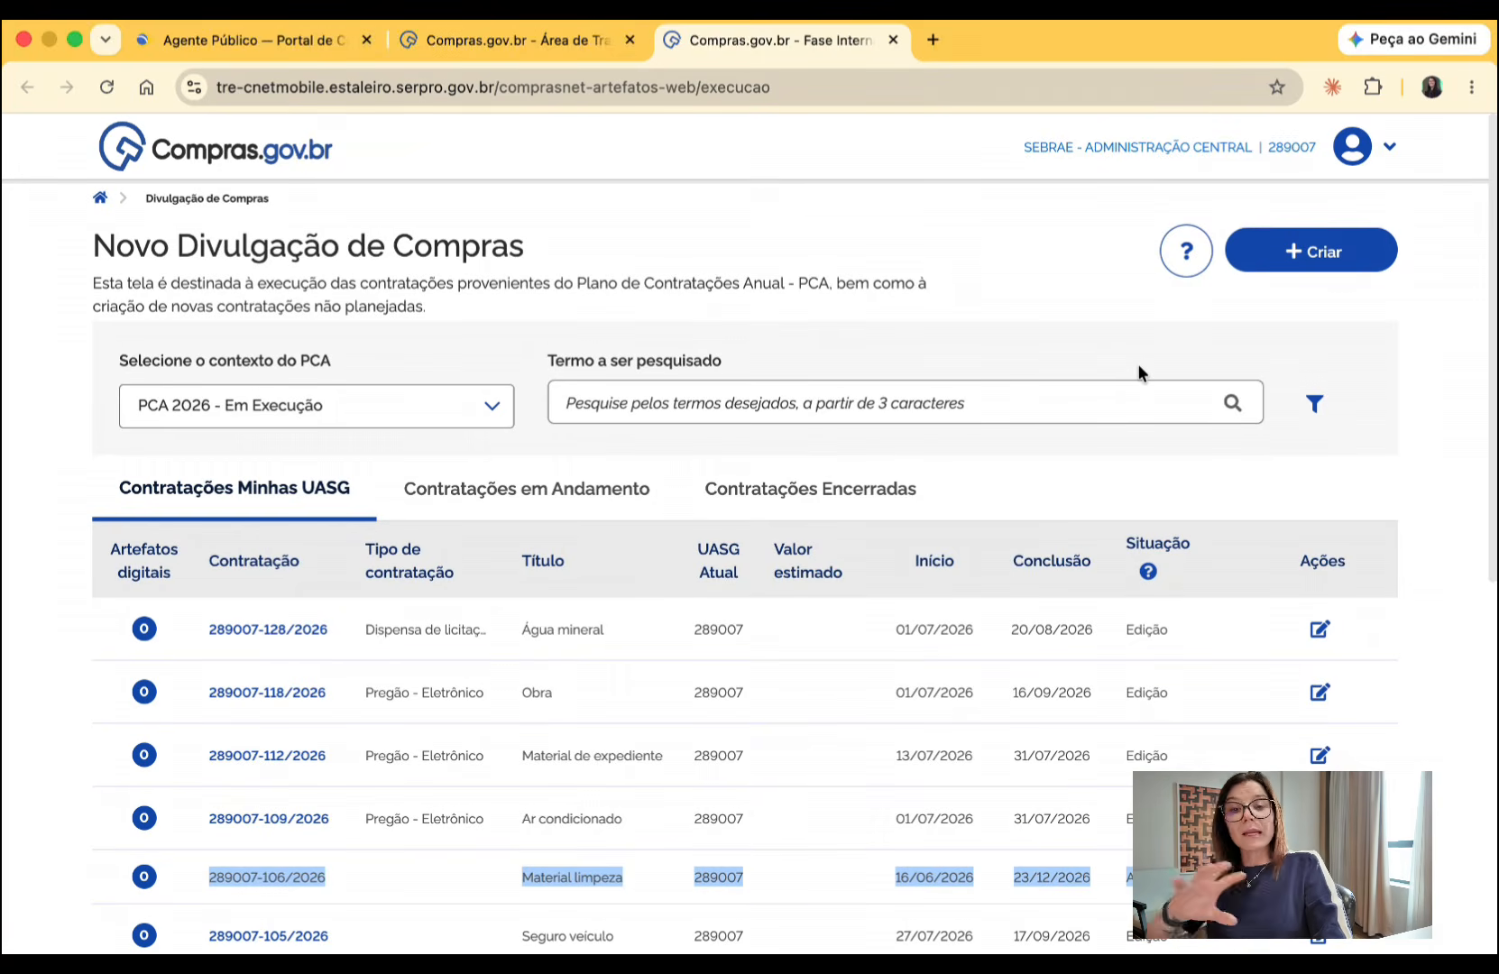
{"action": "scroll", "coordinate": [1138, 365], "scroll_direction": "up", "scroll_amount": 1}
{"action": "scroll", "coordinate": [1137, 363], "scroll_direction": "down", "scroll_amount": 1}
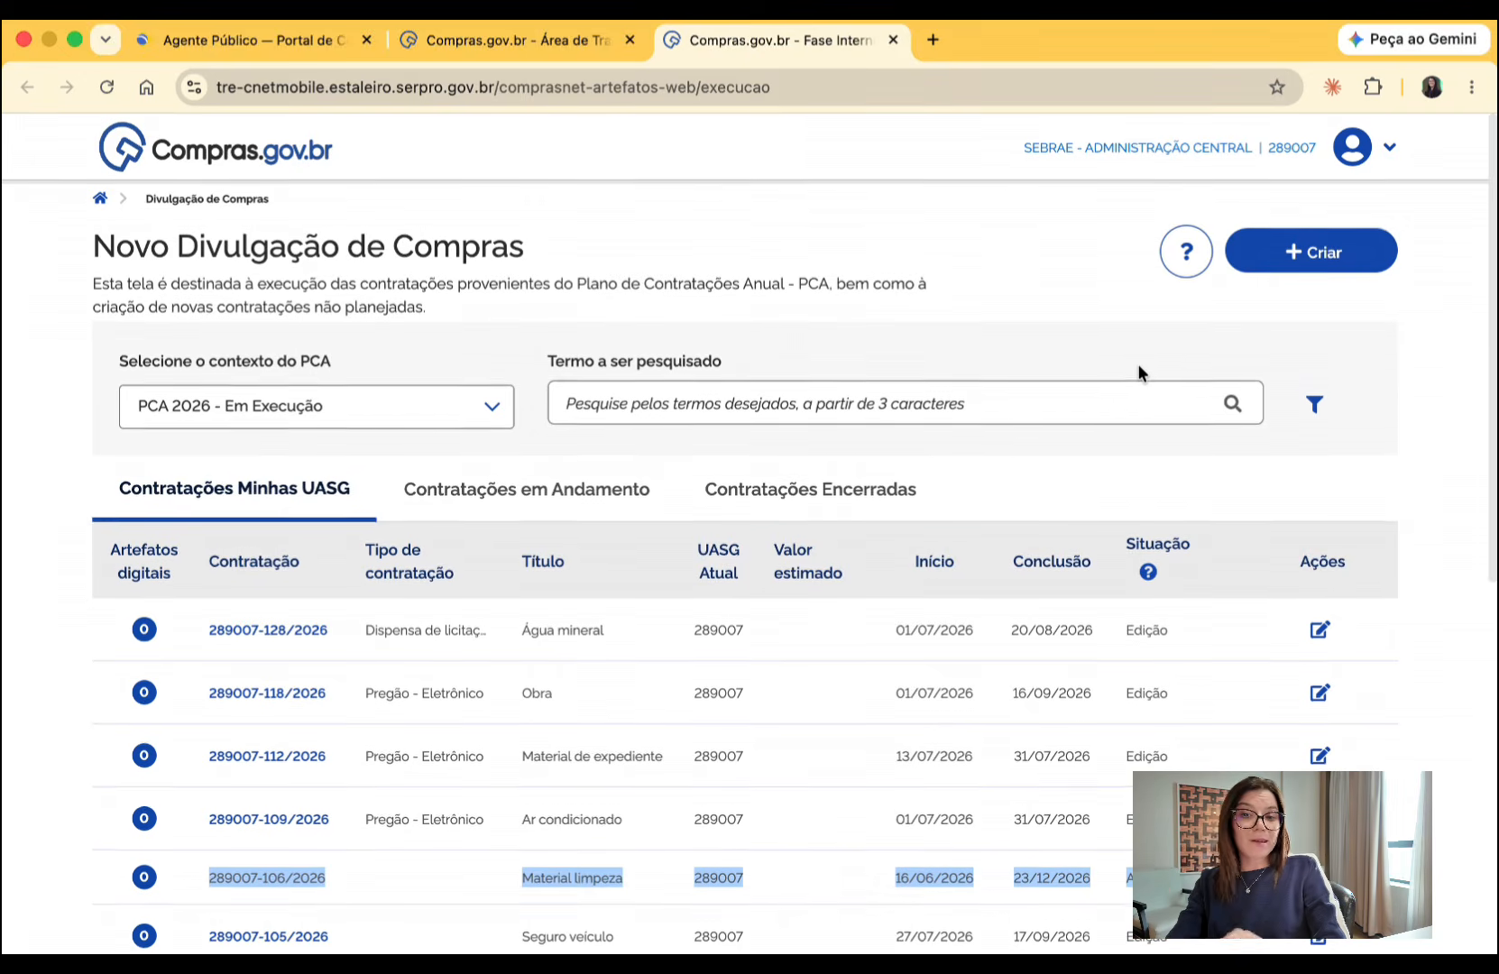
- Start a new unplanned procurement with the title "Microfone" and the category Bens
{"action": "left_click", "coordinate": [1307, 262]}
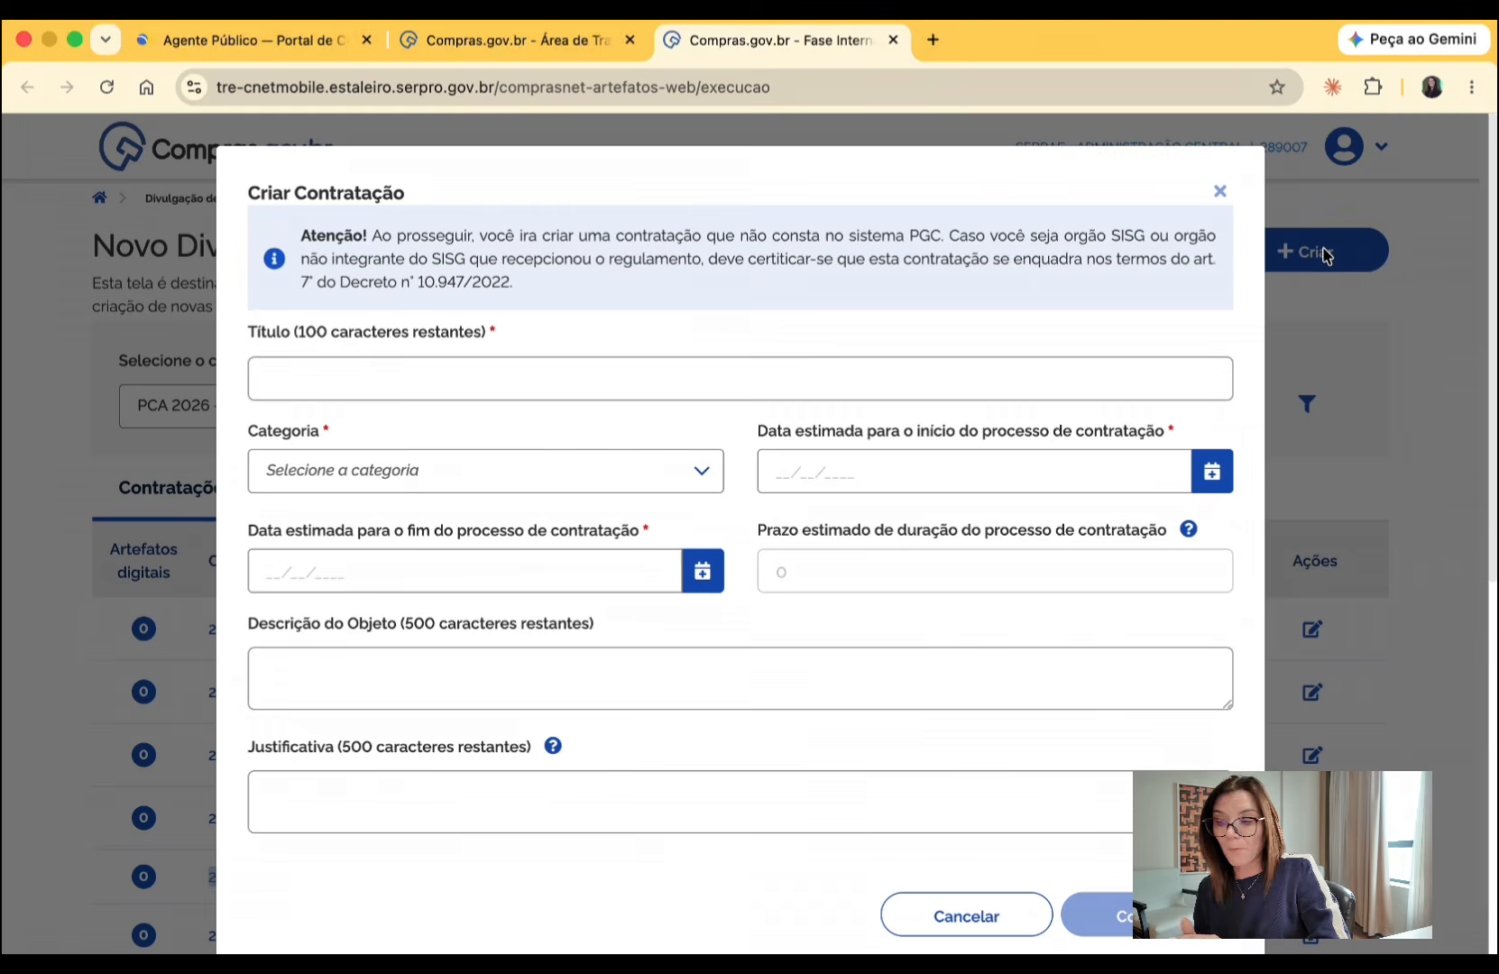
{"action": "left_click", "coordinate": [780, 383]}
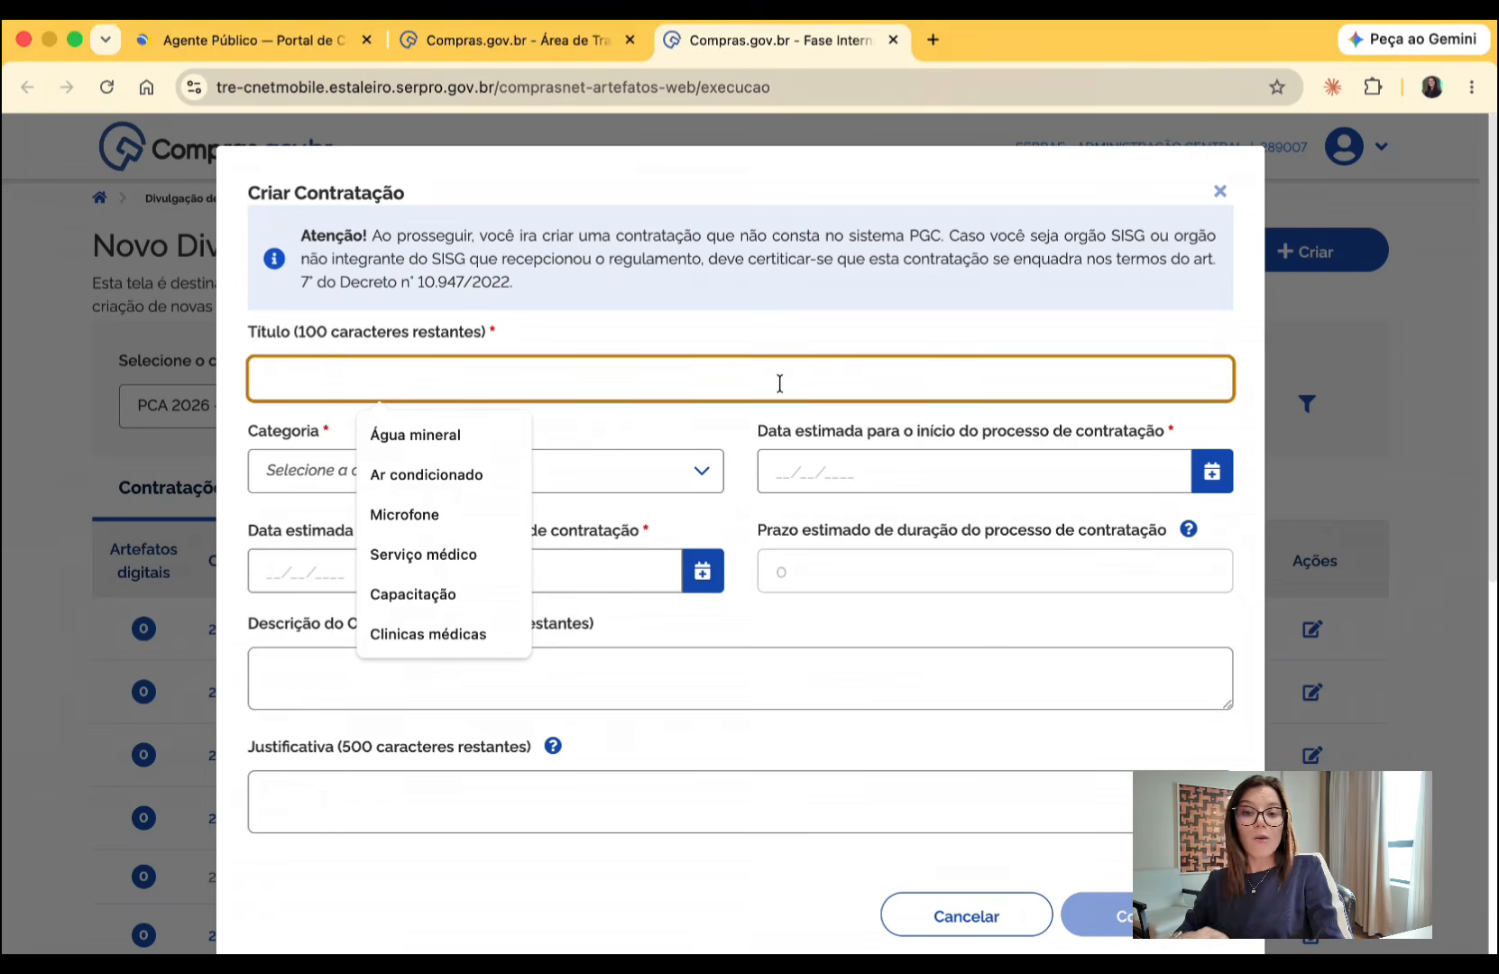
{"action": "left_click", "coordinate": [422, 511]}
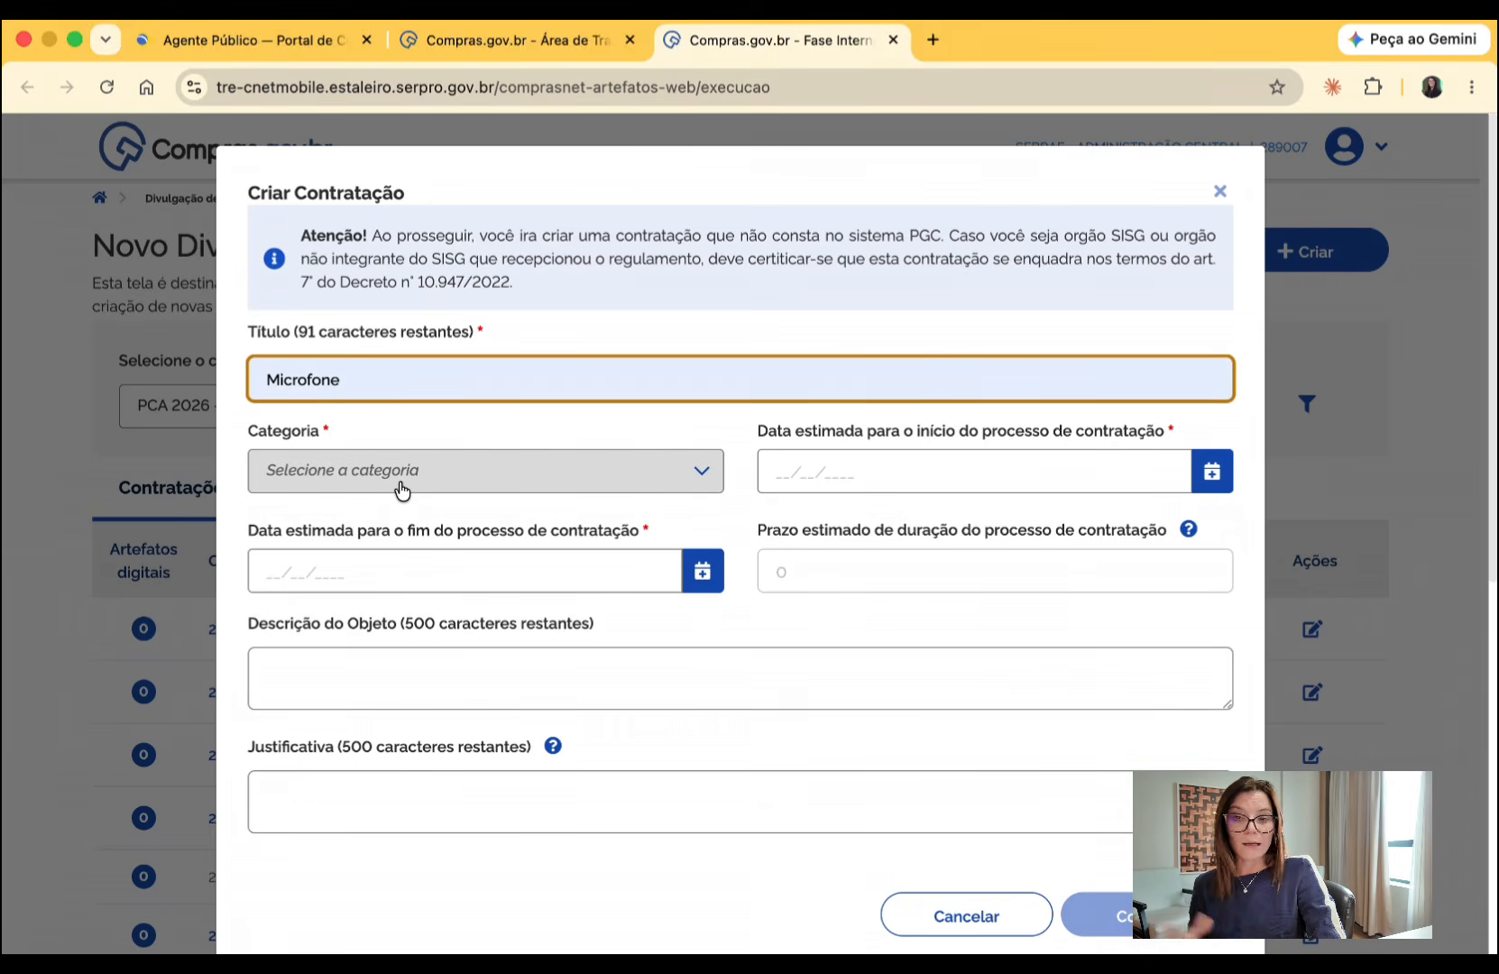
{"action": "left_click", "coordinate": [400, 490]}
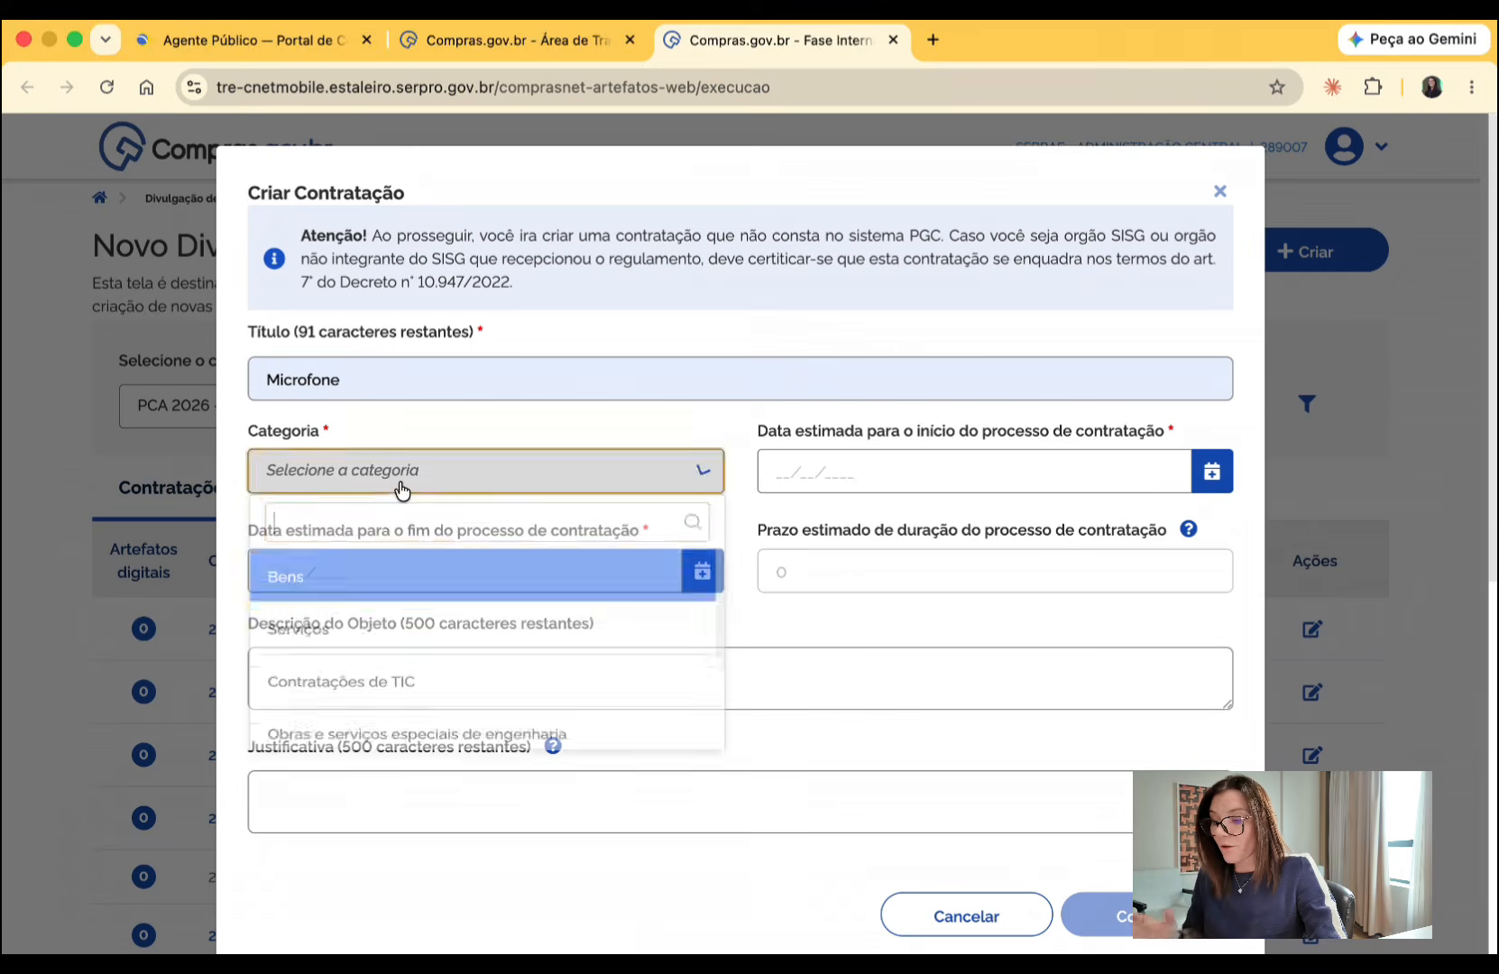
{"action": "left_click", "coordinate": [325, 597]}
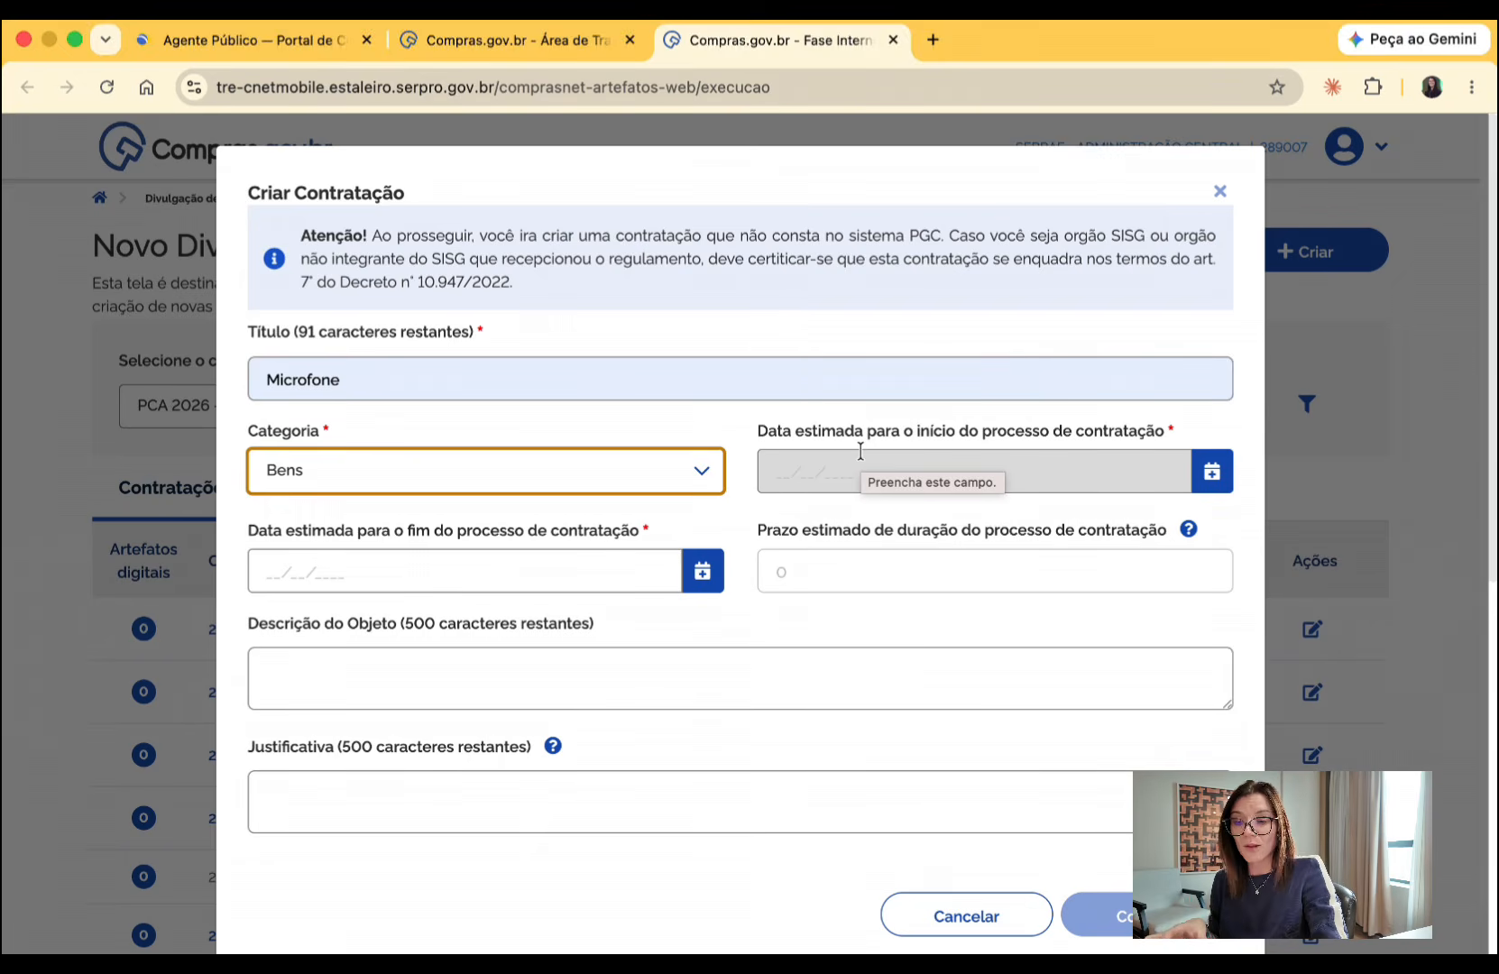
- Set the procurement's estimated start date to 07/07/2026 and its estimated end date to 08/09/2026
{"action": "left_click", "coordinate": [1212, 471]}
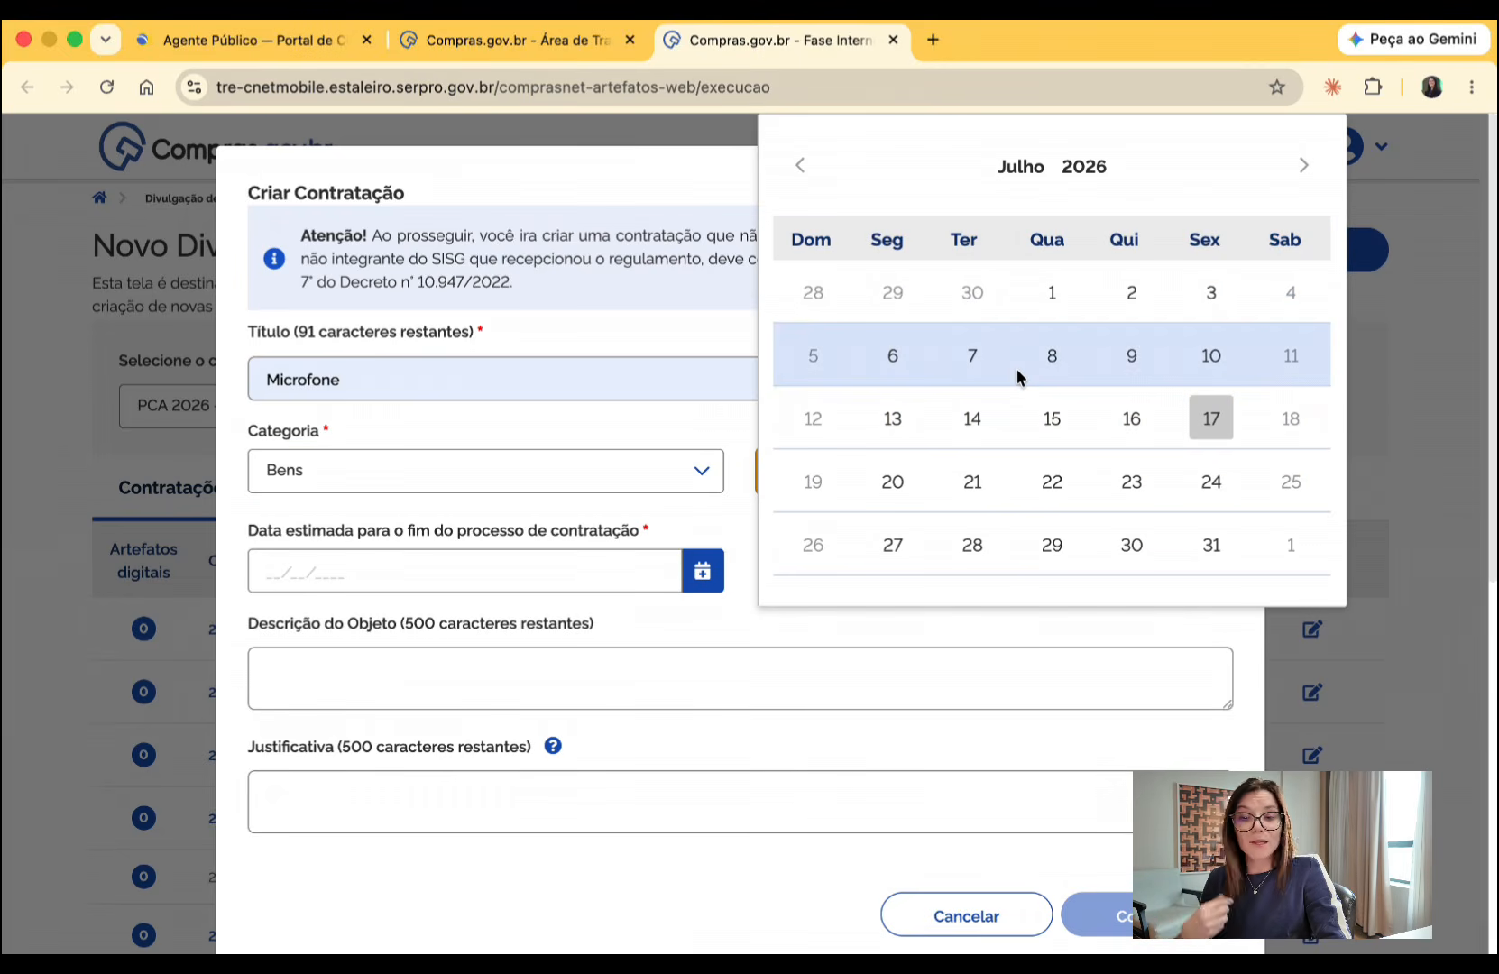
{"action": "left_click", "coordinate": [971, 360]}
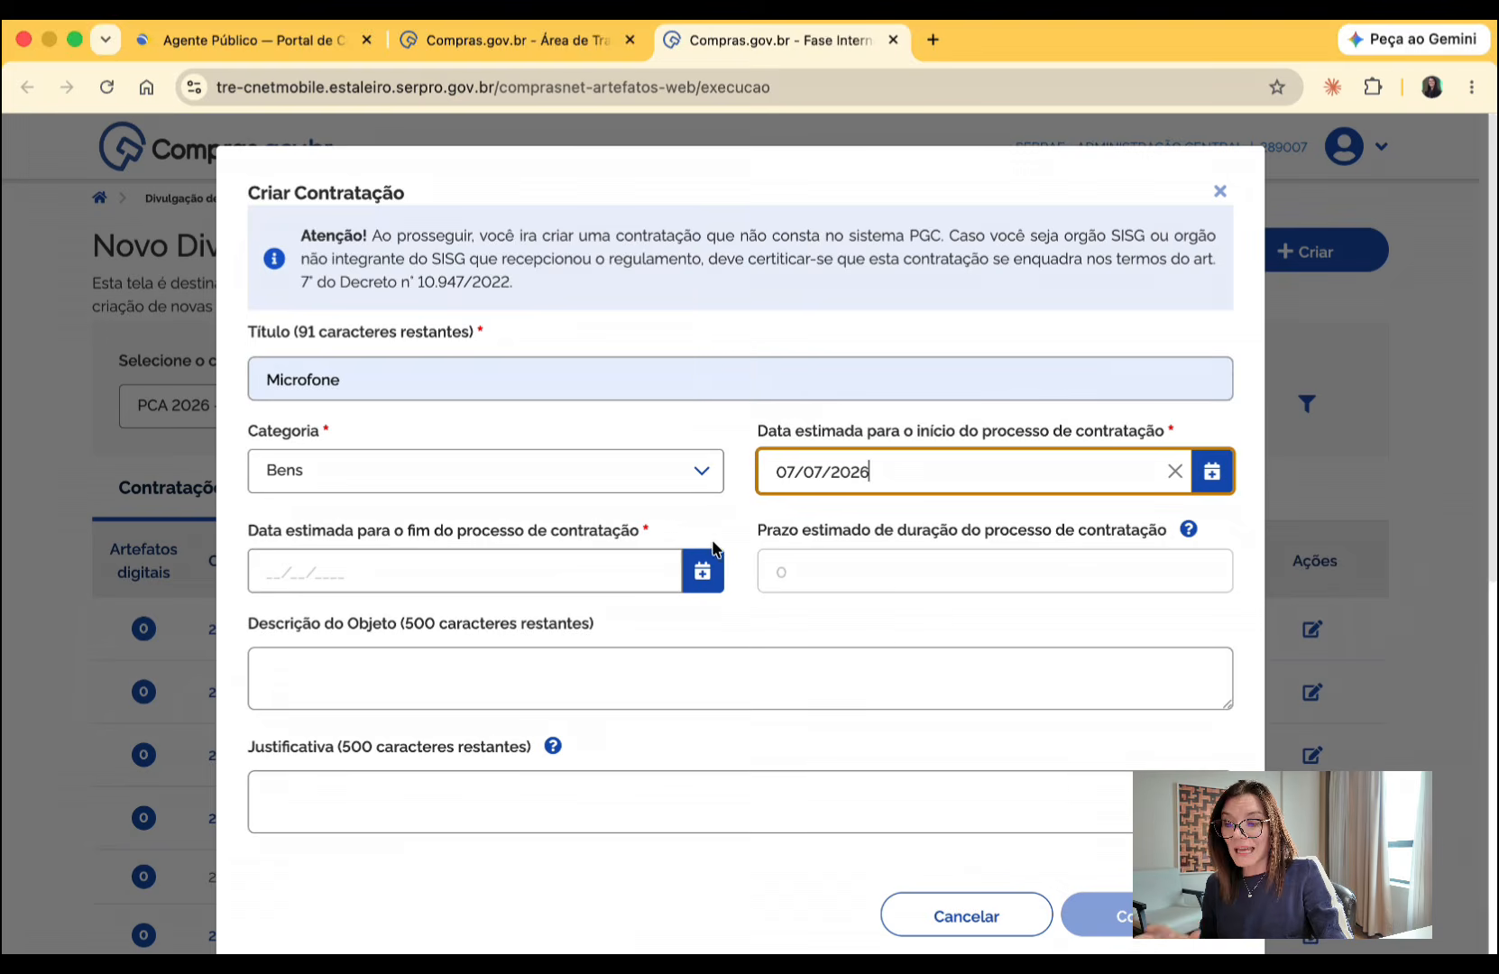
{"action": "left_click", "coordinate": [704, 570]}
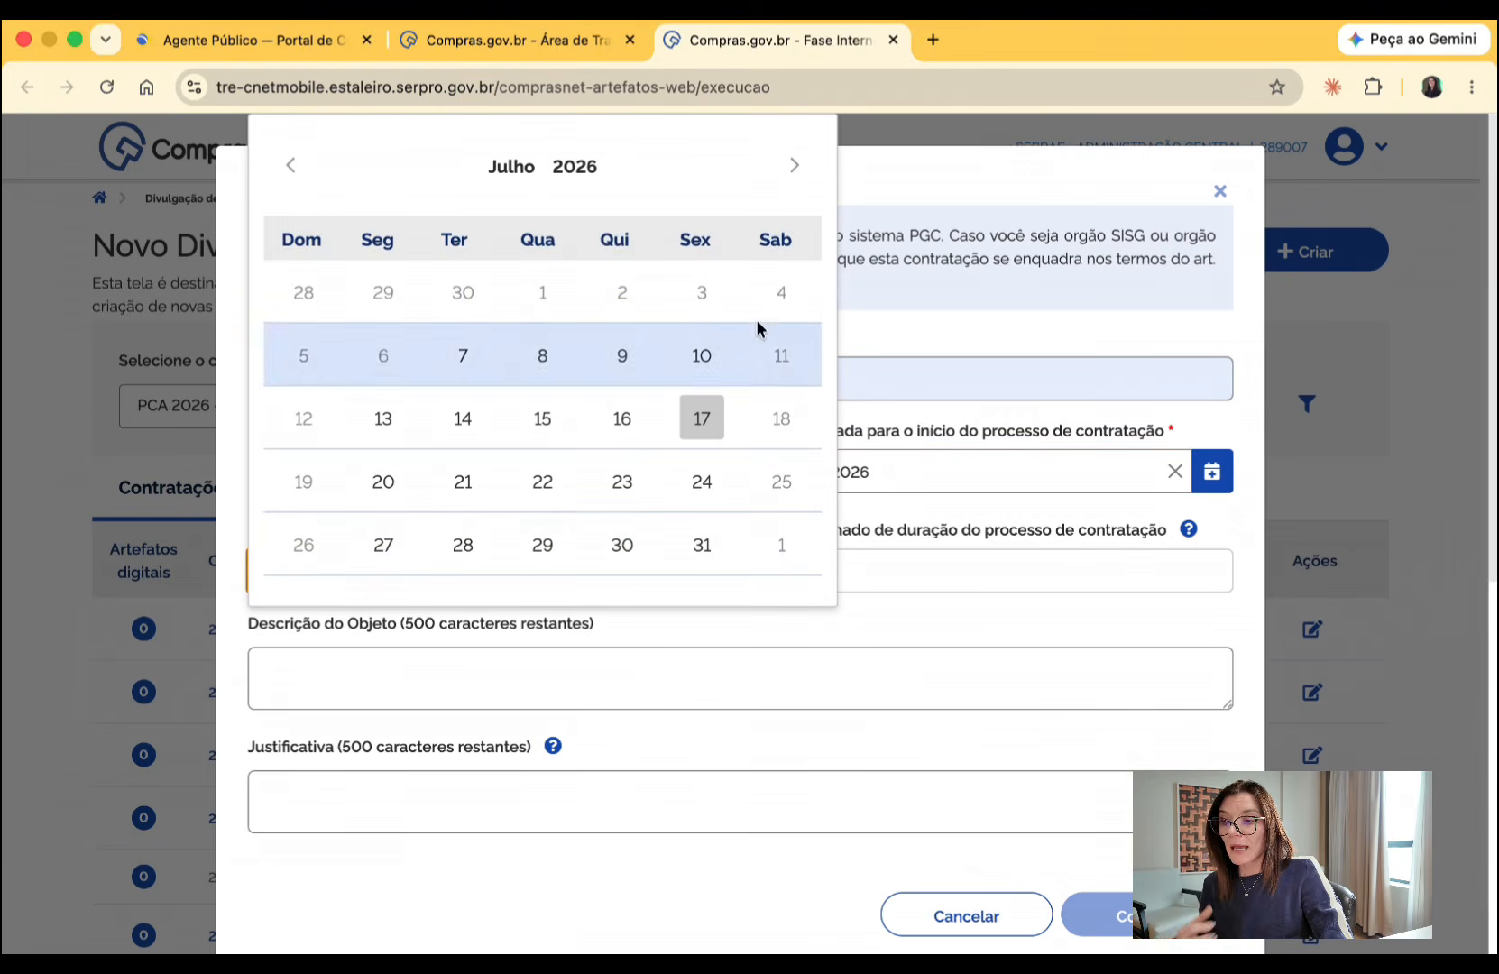
{"action": "left_click", "coordinate": [794, 170]}
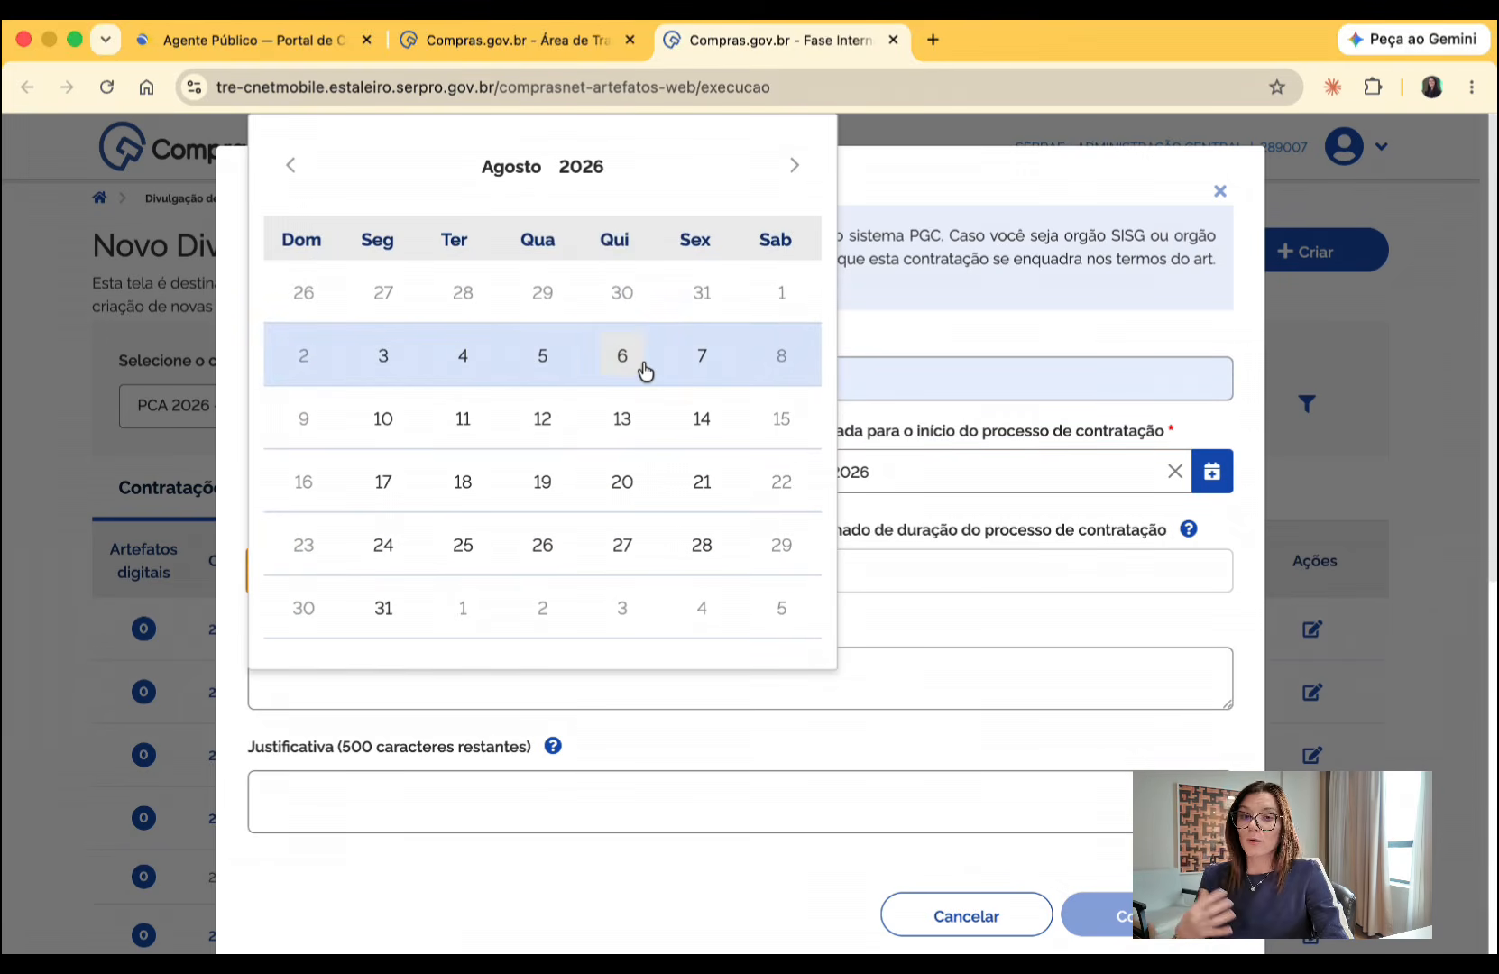
{"action": "left_click", "coordinate": [794, 165]}
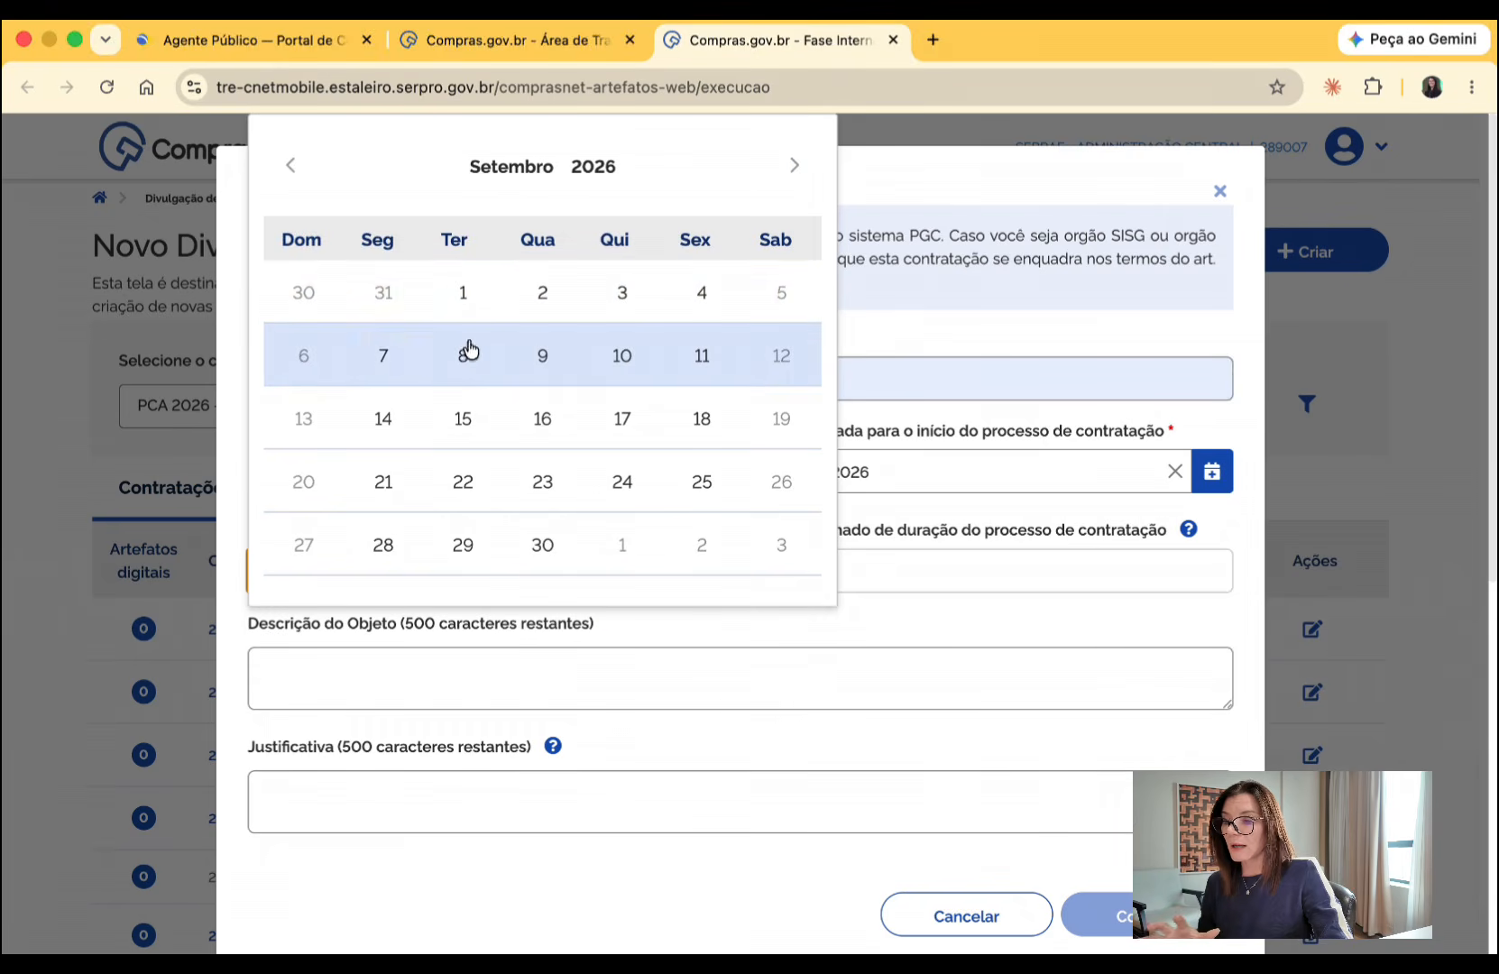
{"action": "left_click", "coordinate": [381, 360]}
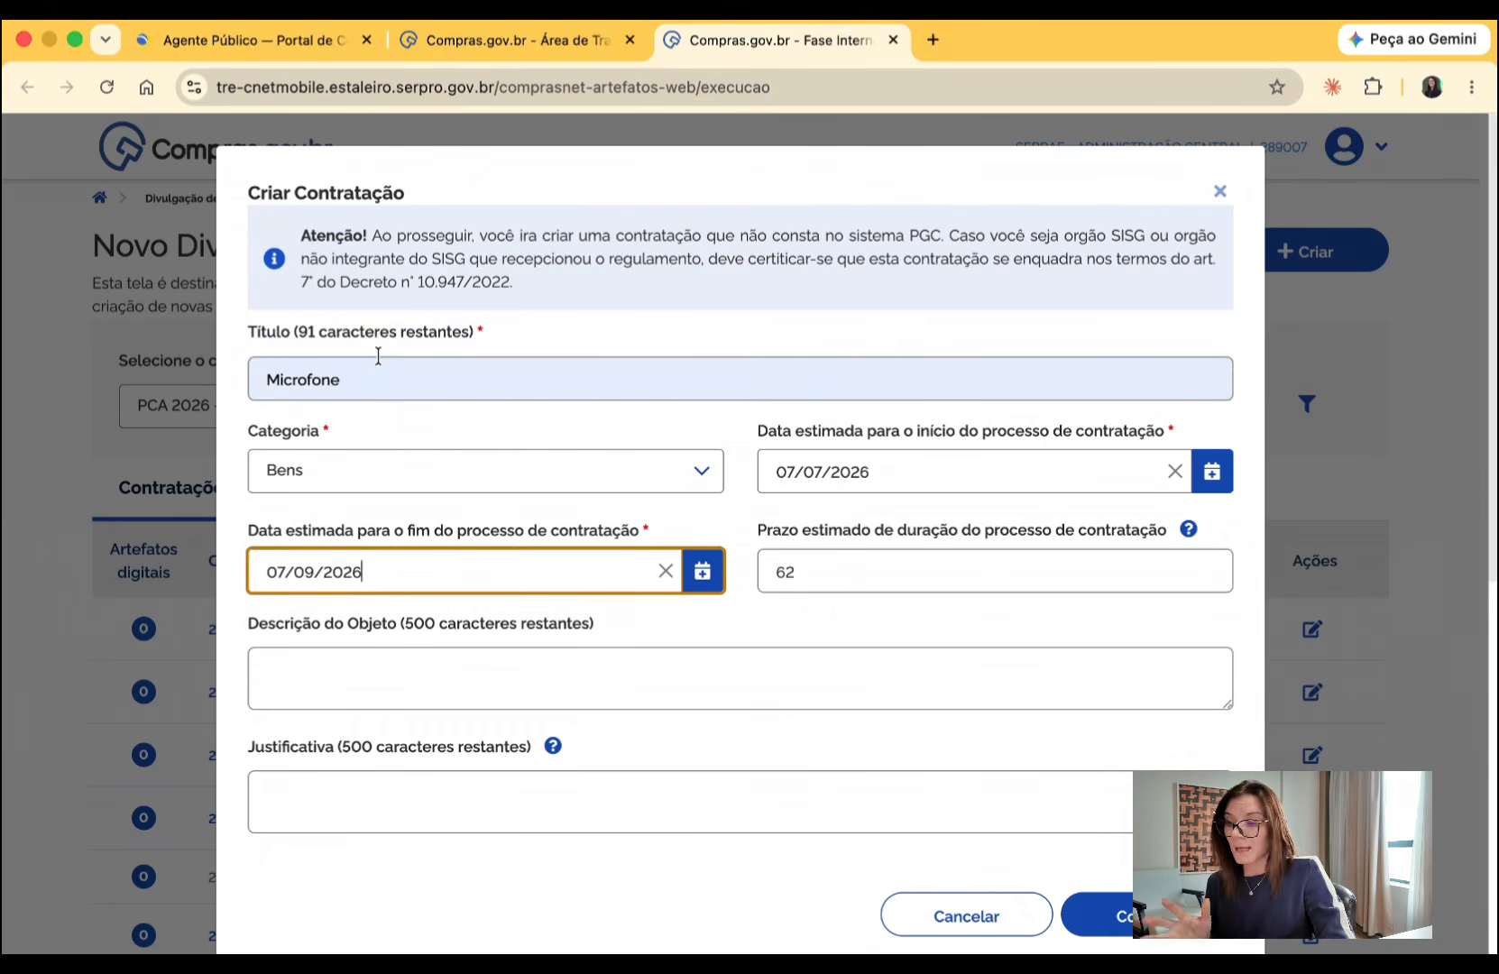
{"action": "left_click", "coordinate": [703, 570]}
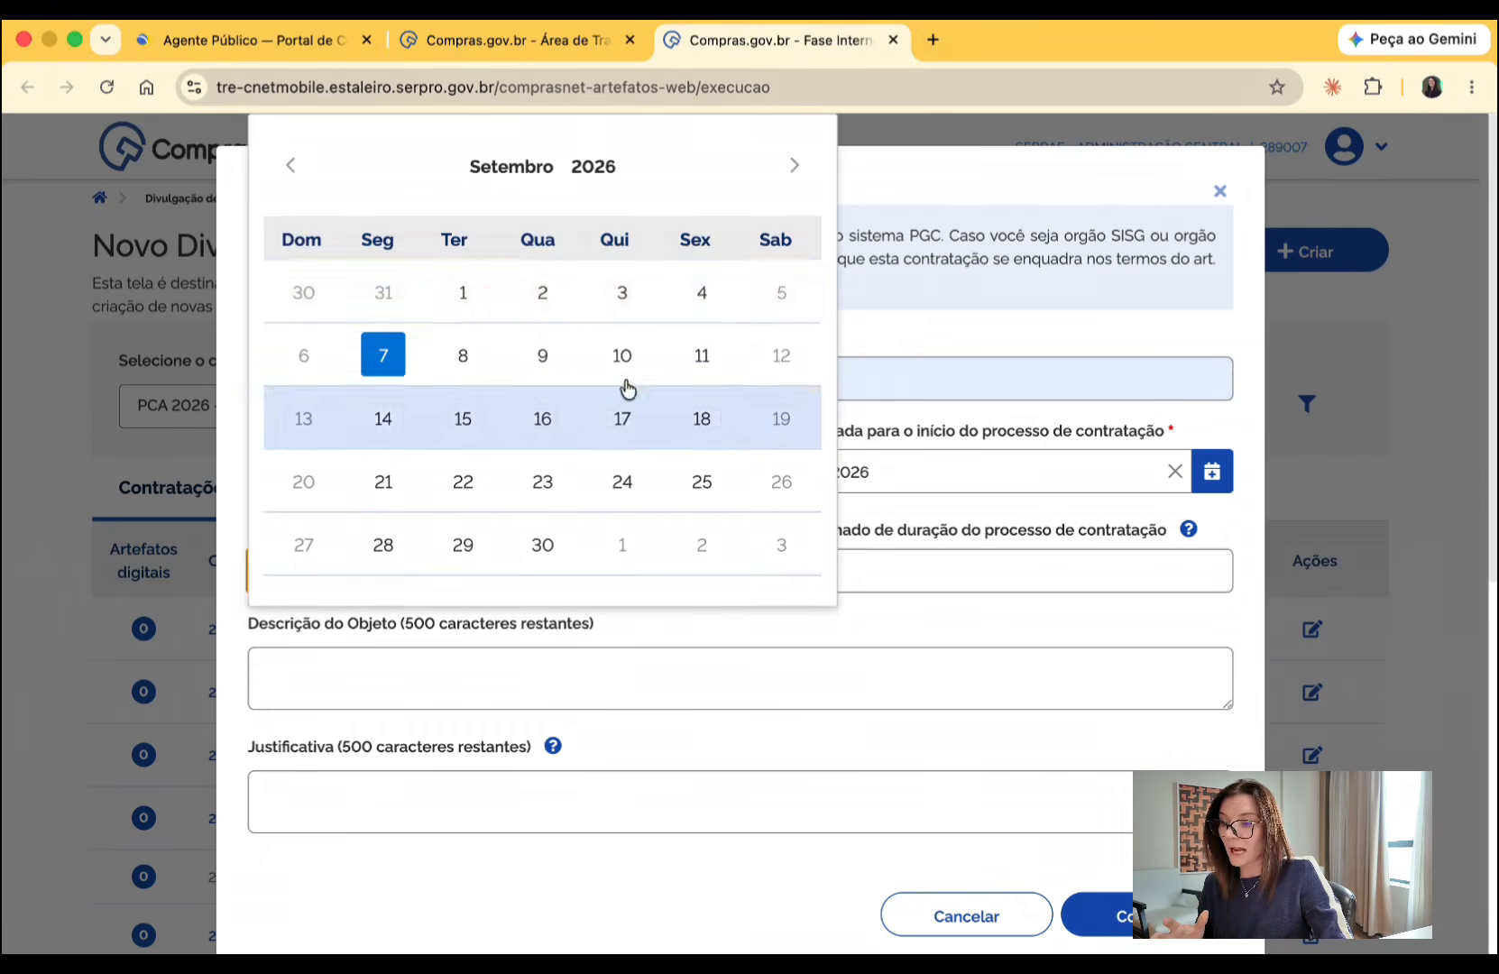
{"action": "left_click", "coordinate": [449, 365]}
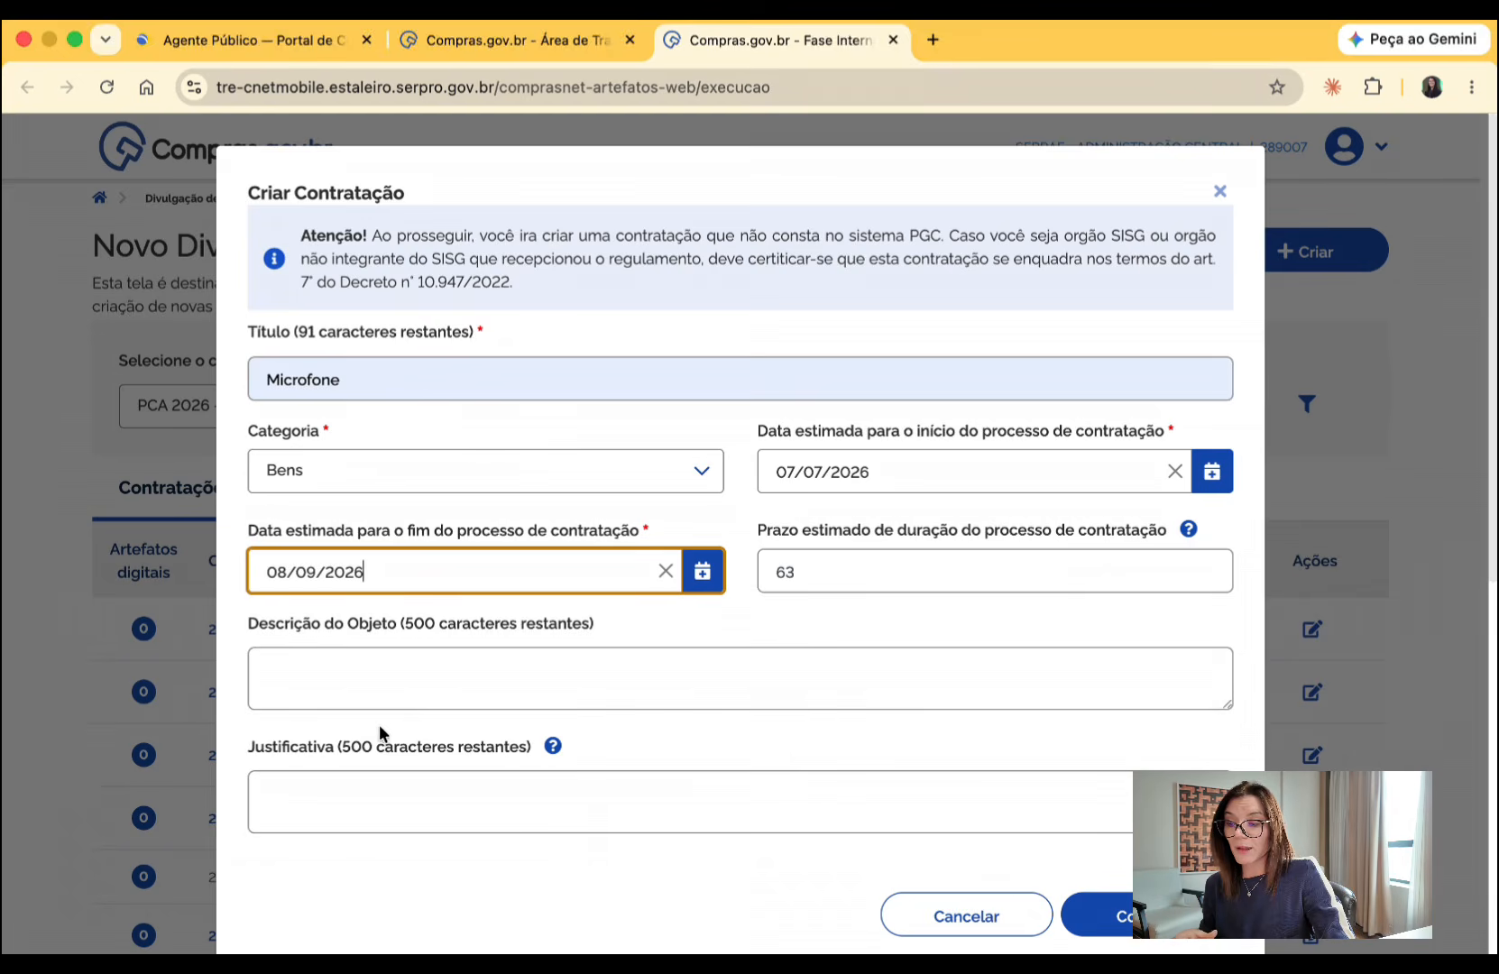
- Enter "Aquisição de microfones - teste" as the object description of the new procurement
{"action": "left_click", "coordinate": [377, 697]}
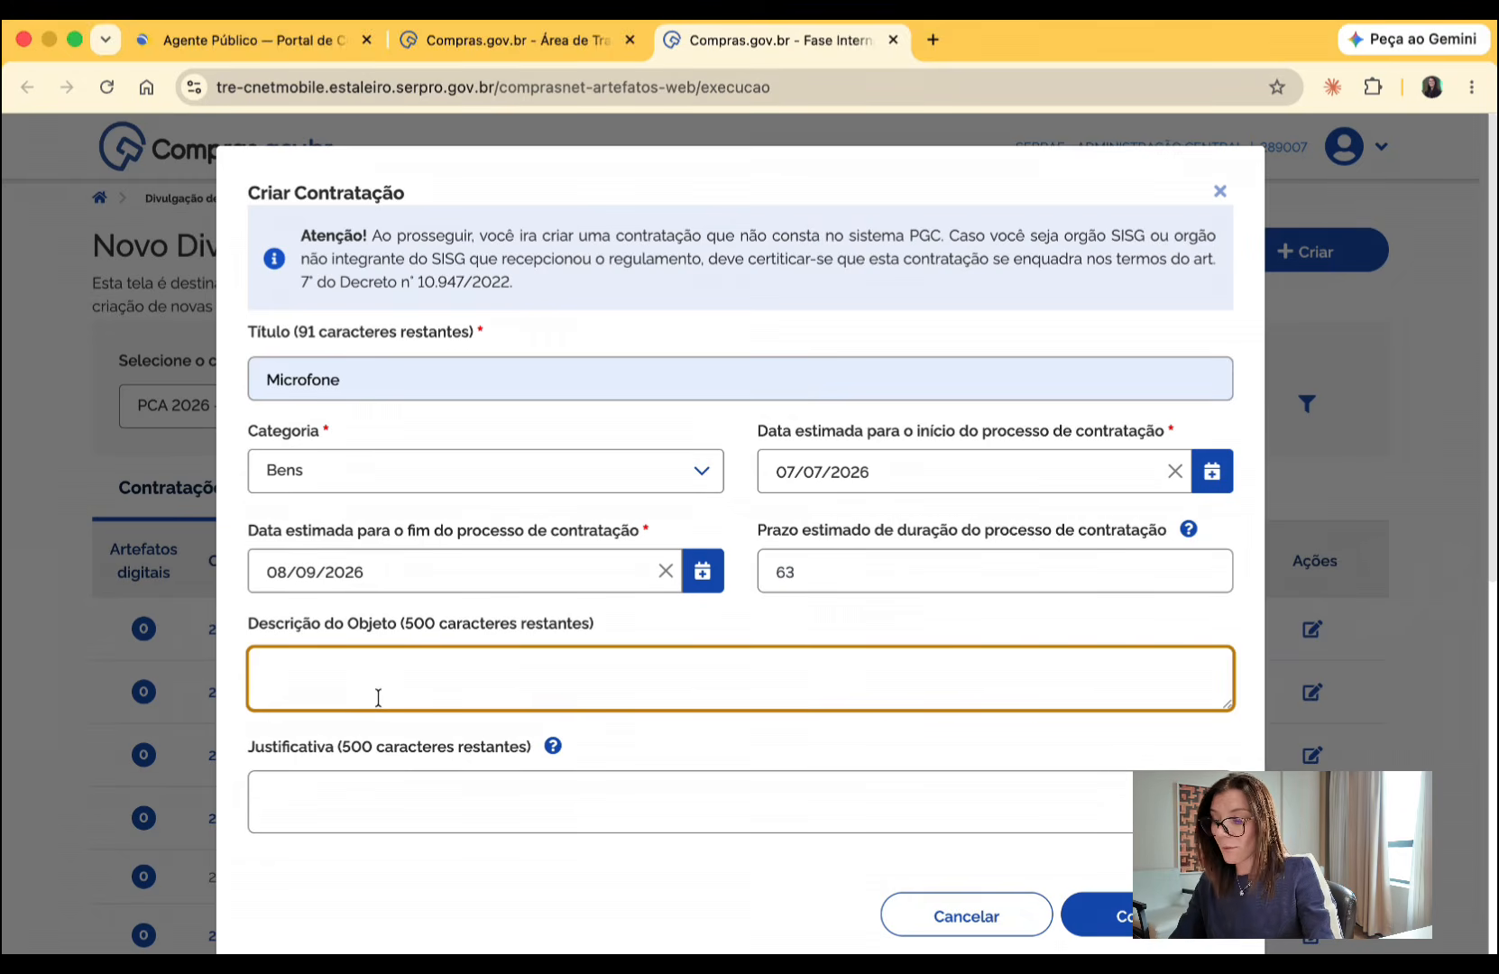
{"action": "type", "text": "Aquisi"}
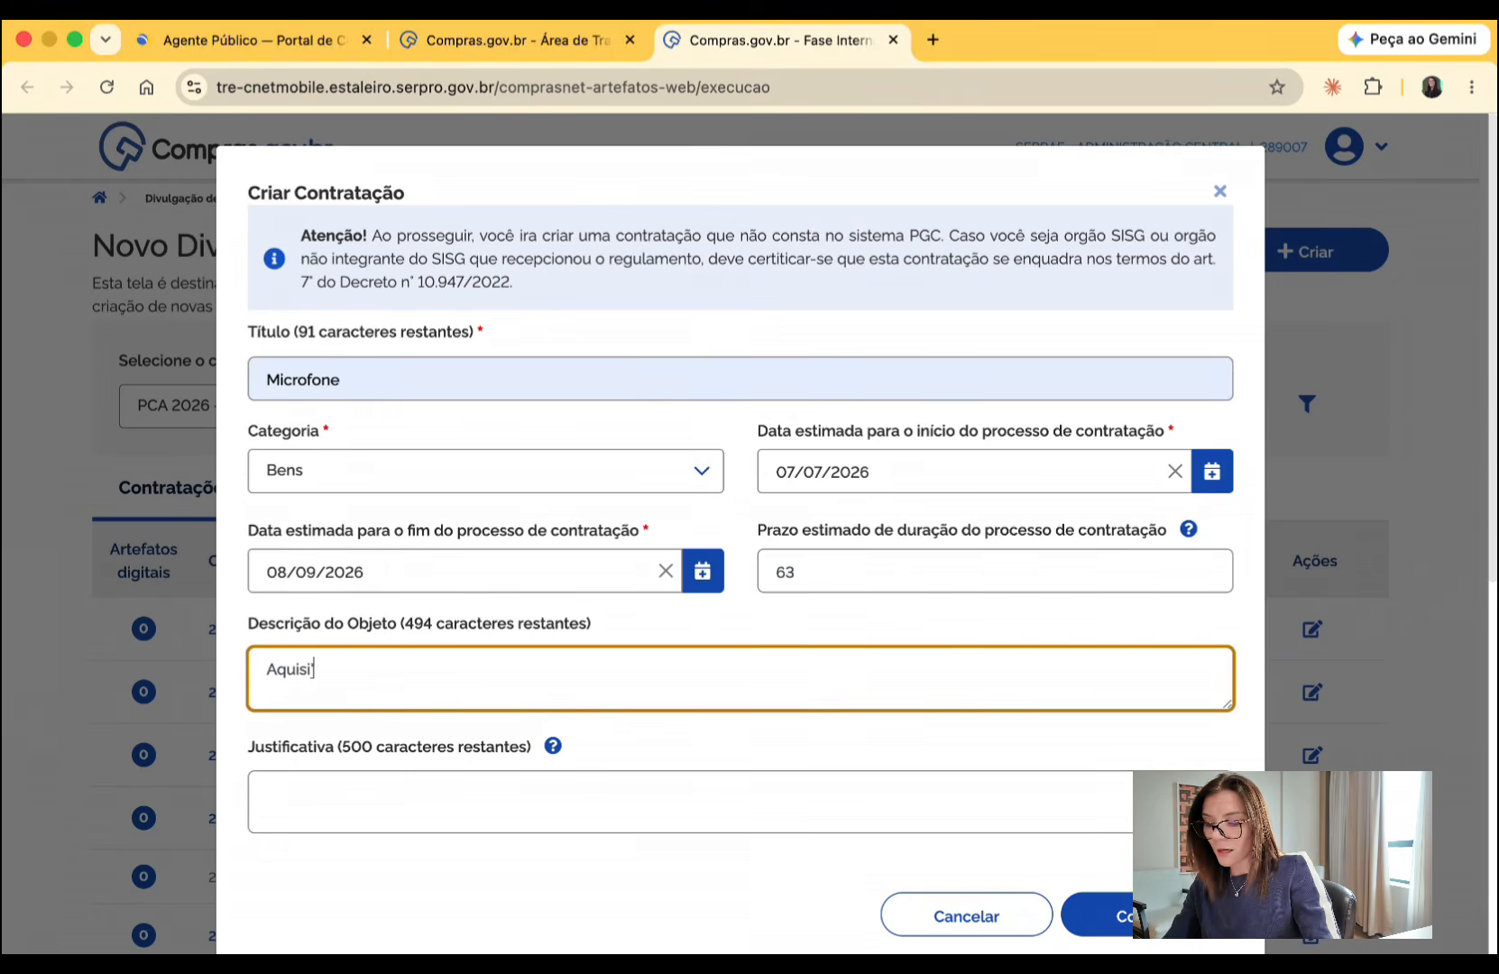
{"action": "type", "text": "ção de microfo"}
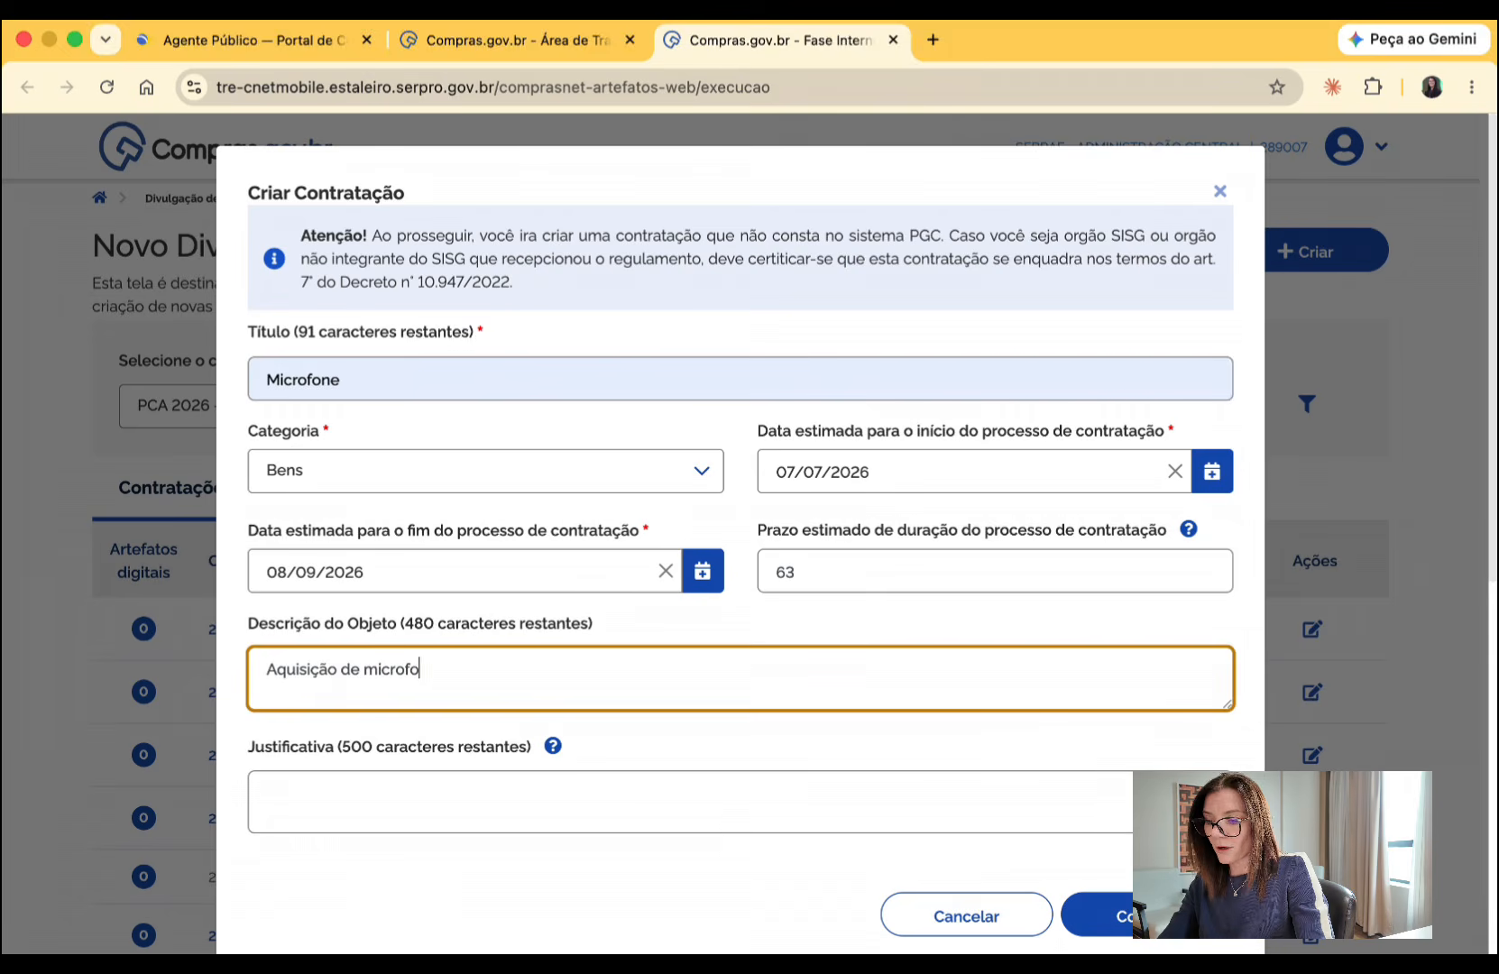
{"action": "type", "text": "nes - testye"}
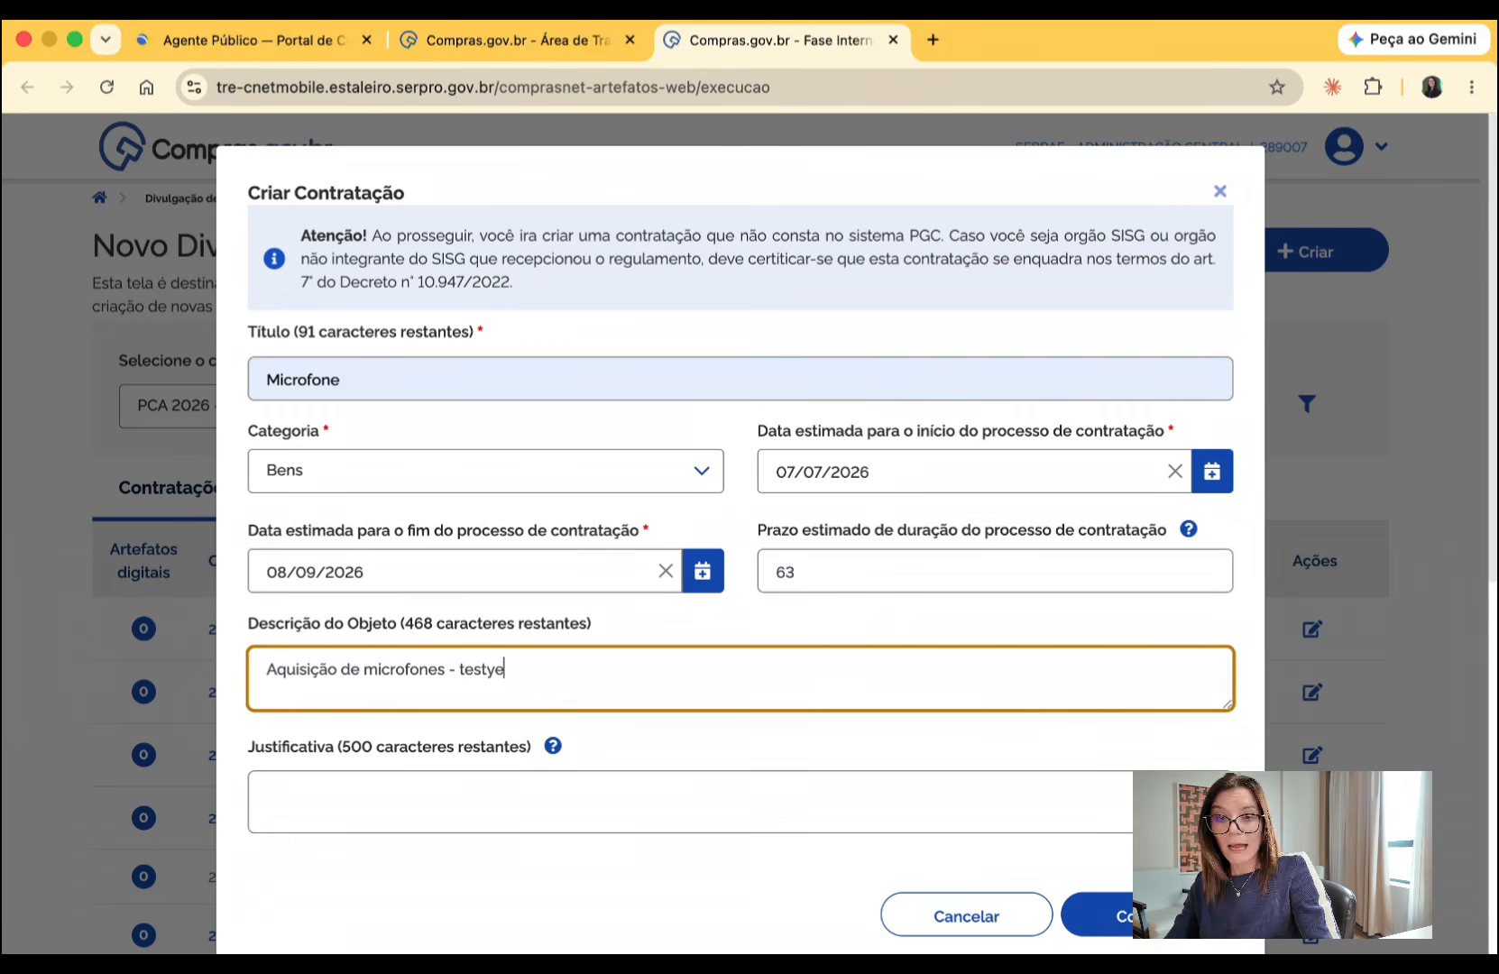
{"action": "key", "text": "BackSpace"}
{"action": "key", "text": "BackSpace"}
{"action": "type", "text": "e"}
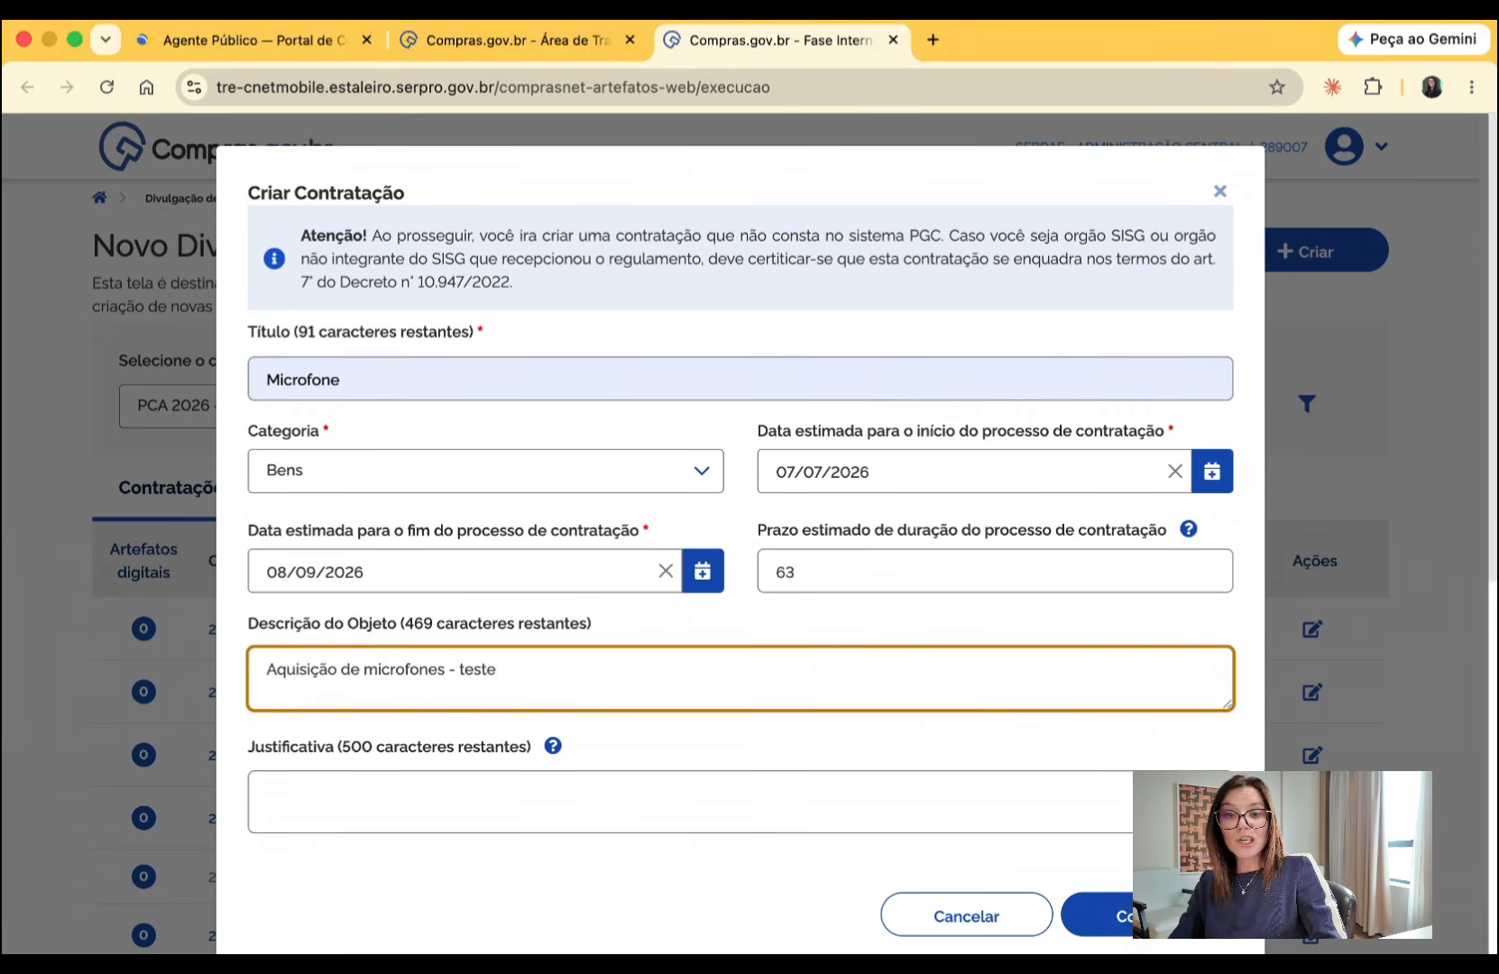
{"action": "key", "text": "Tab"}
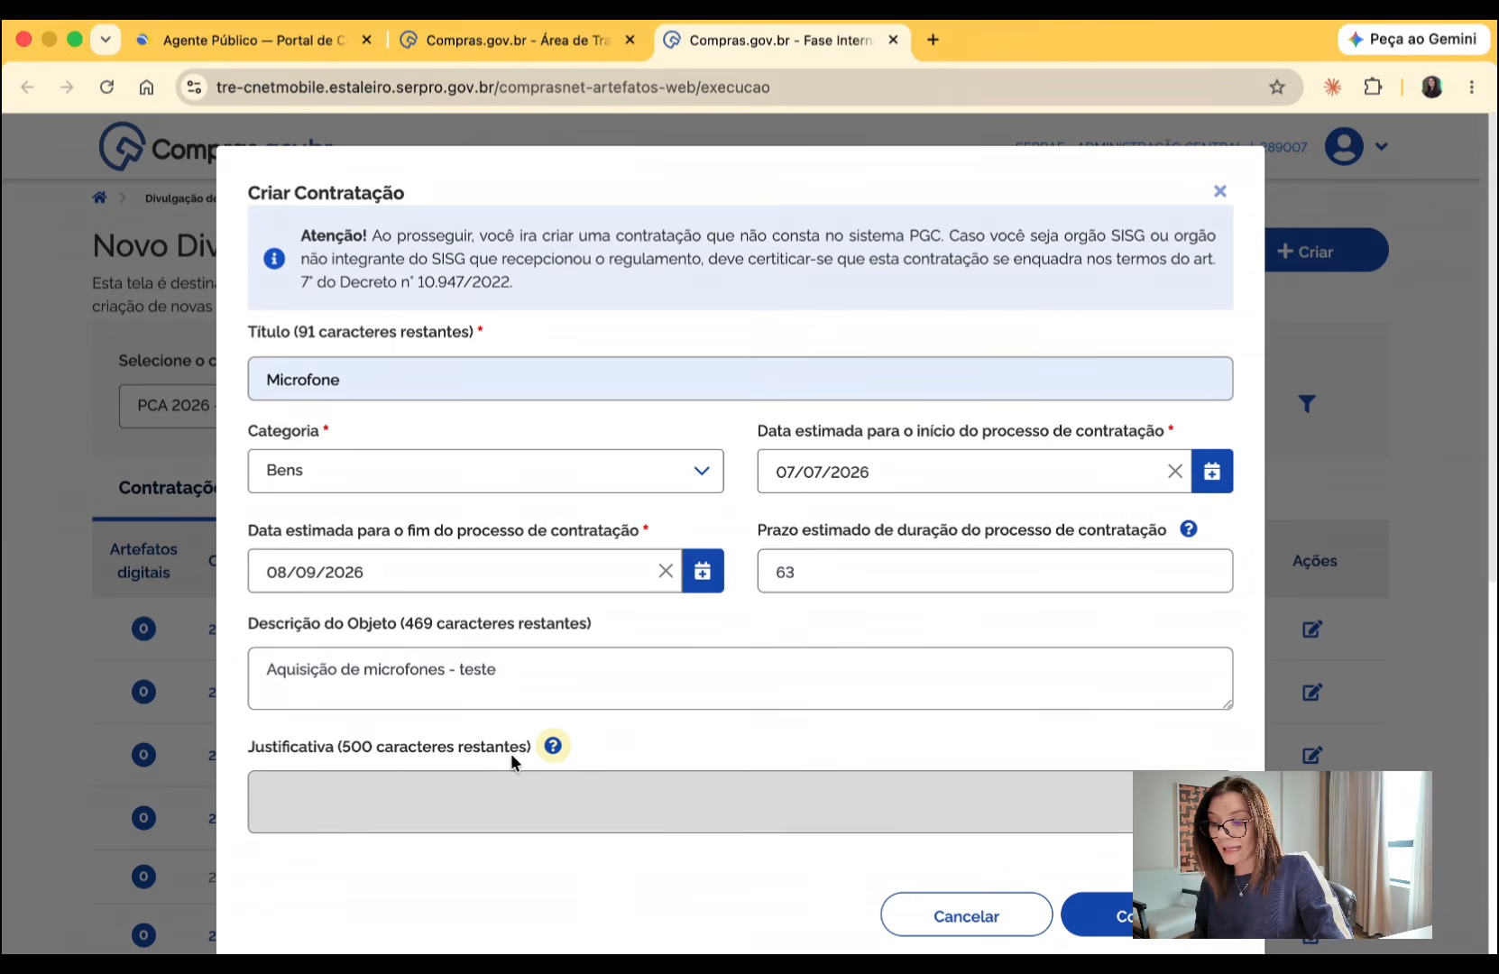
- After checking the Justificativa help, enter the justification "Somos órgão não SISG e não elaboramos o PGC" and confirm the new procurement's creation
{"action": "left_click", "coordinate": [551, 752]}
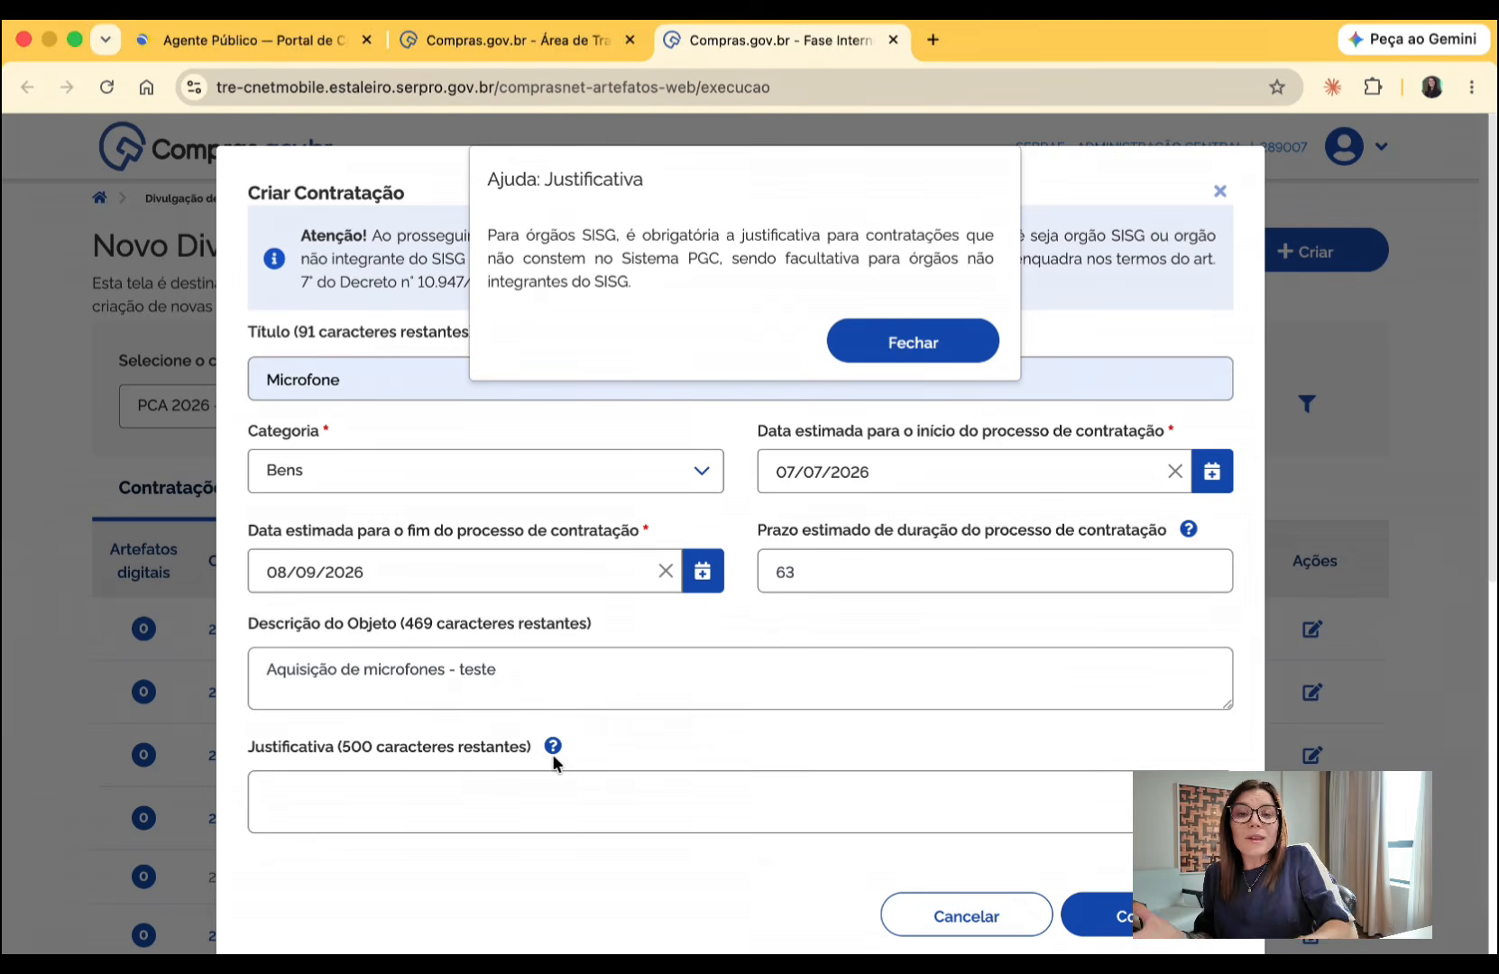
{"action": "left_click", "coordinate": [950, 341]}
{"action": "left_click", "coordinate": [446, 779]}
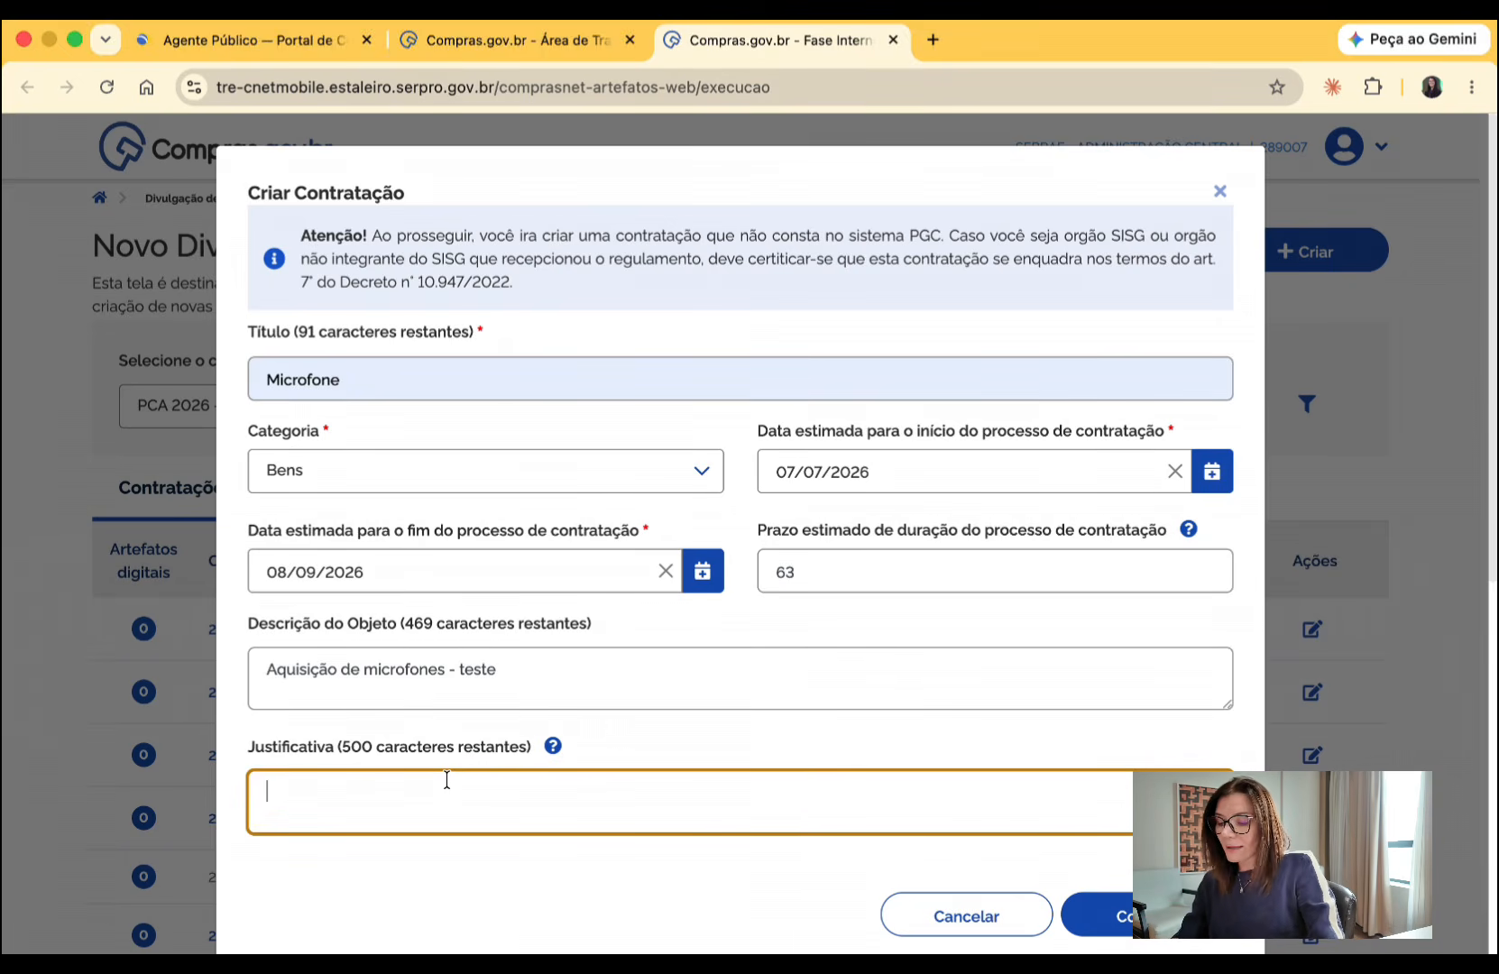
{"action": "type", "text": "Somos a"}
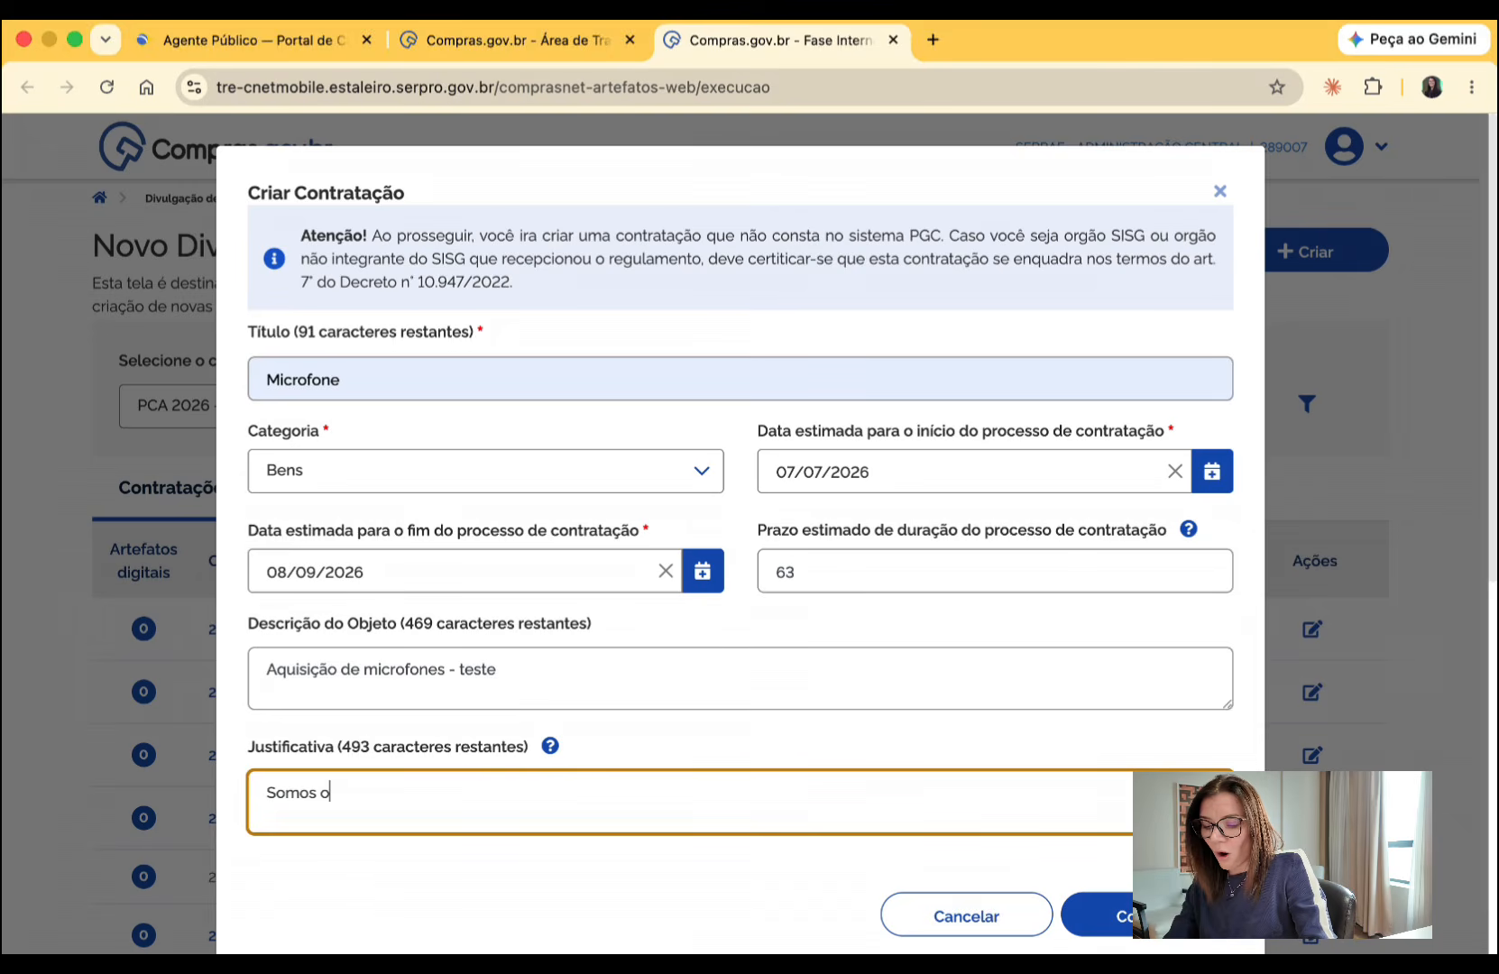
{"action": "key", "text": "BackSpace"}
{"action": "type", "text": "'tão n"}
{"action": "key", "text": "BackSpace"}
{"action": "key", "text": "BackSpace"}
{"action": "key", "text": "BackSpace"}
{"action": "key", "text": "BackSpace"}
{"action": "key", "text": "BackSpace"}
{"action": "key", "text": "BackSpace"}
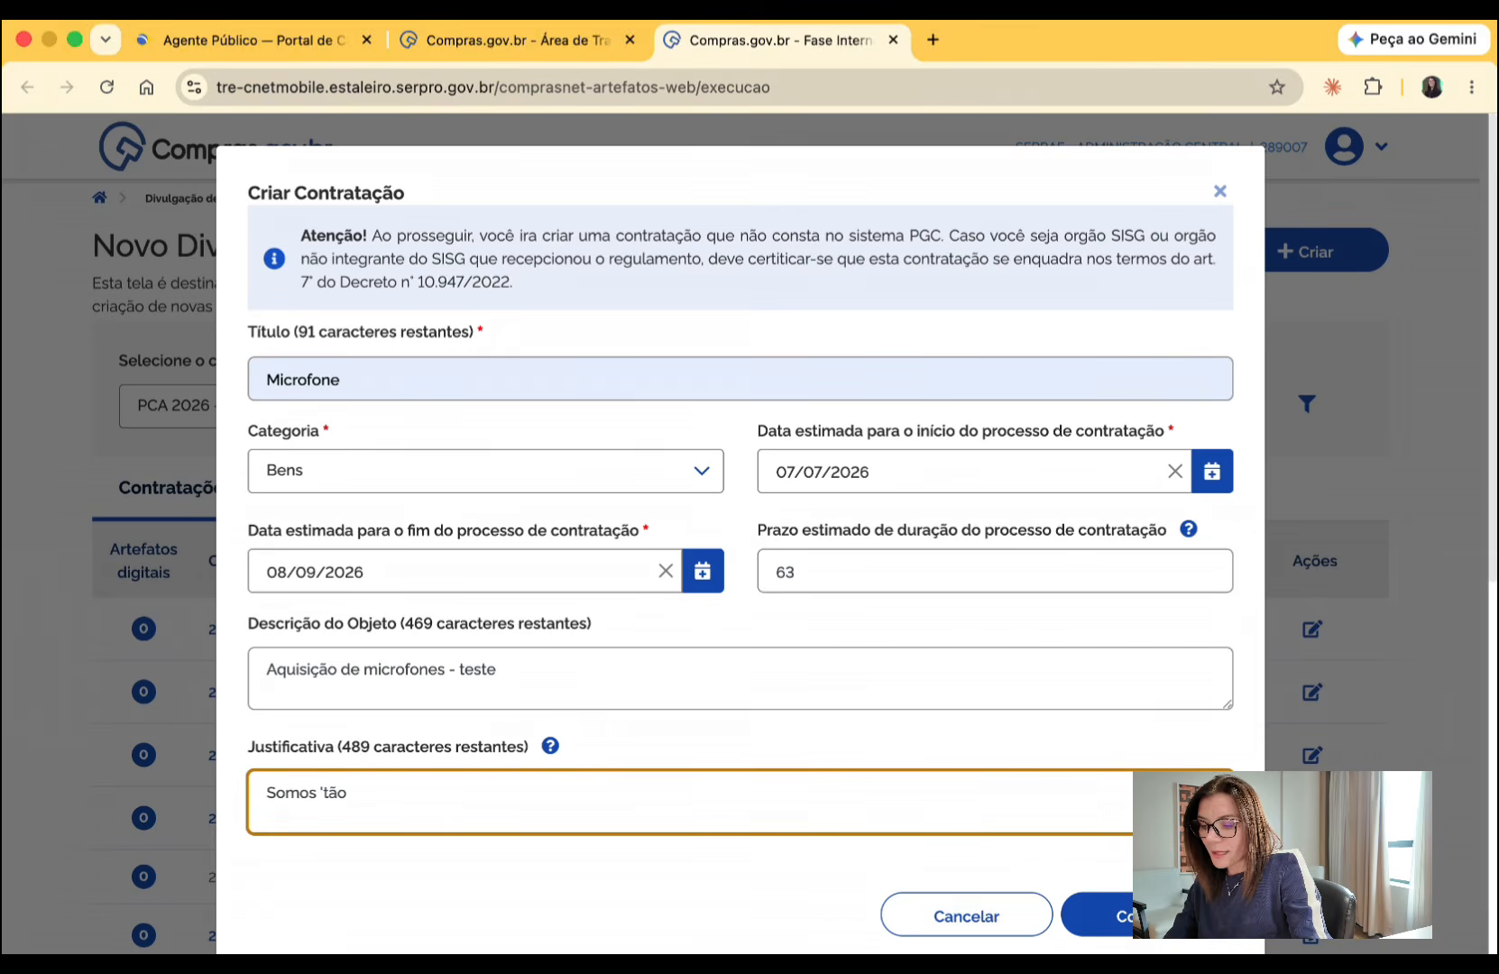
{"action": "type", "text": "'órgão "}
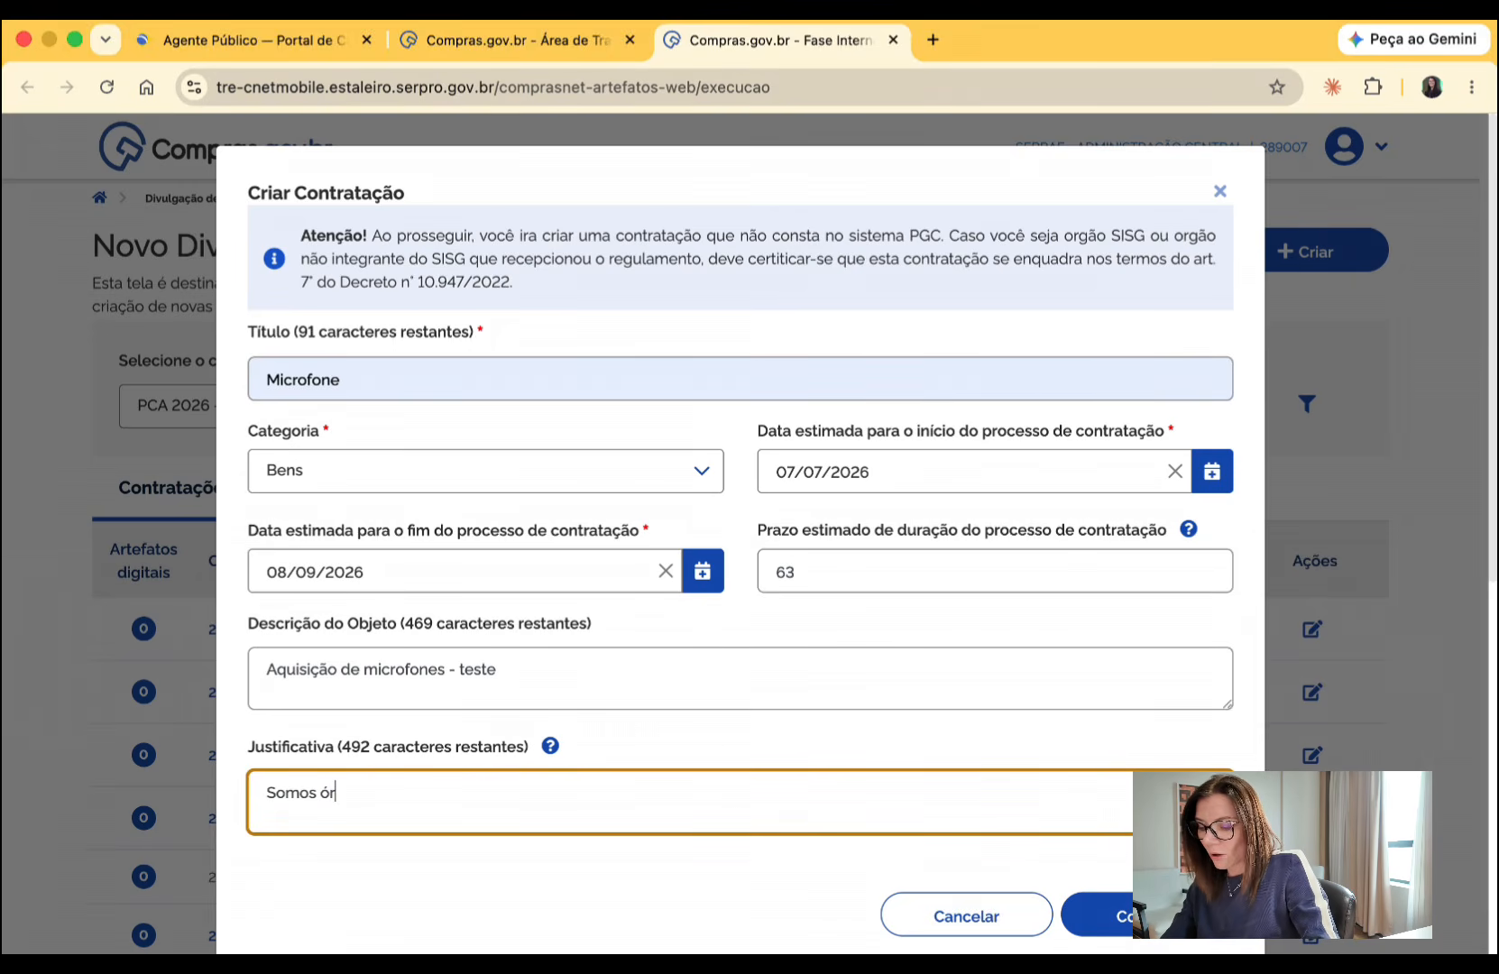
{"action": "type", "text": "n"}
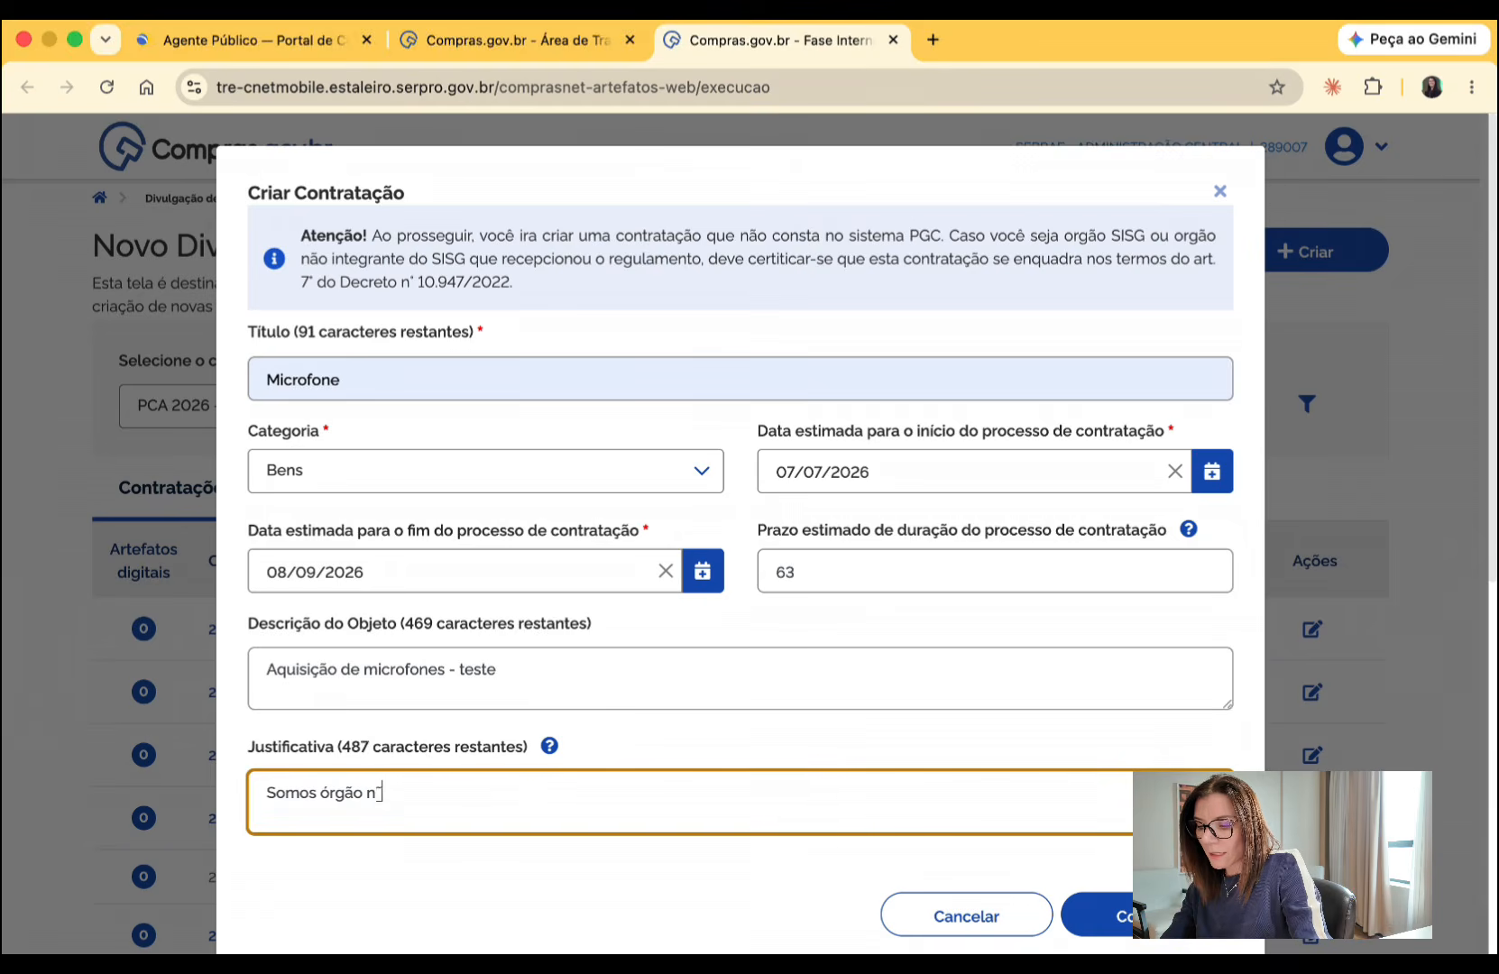
{"action": "type", "text": "ão SISG e não"}
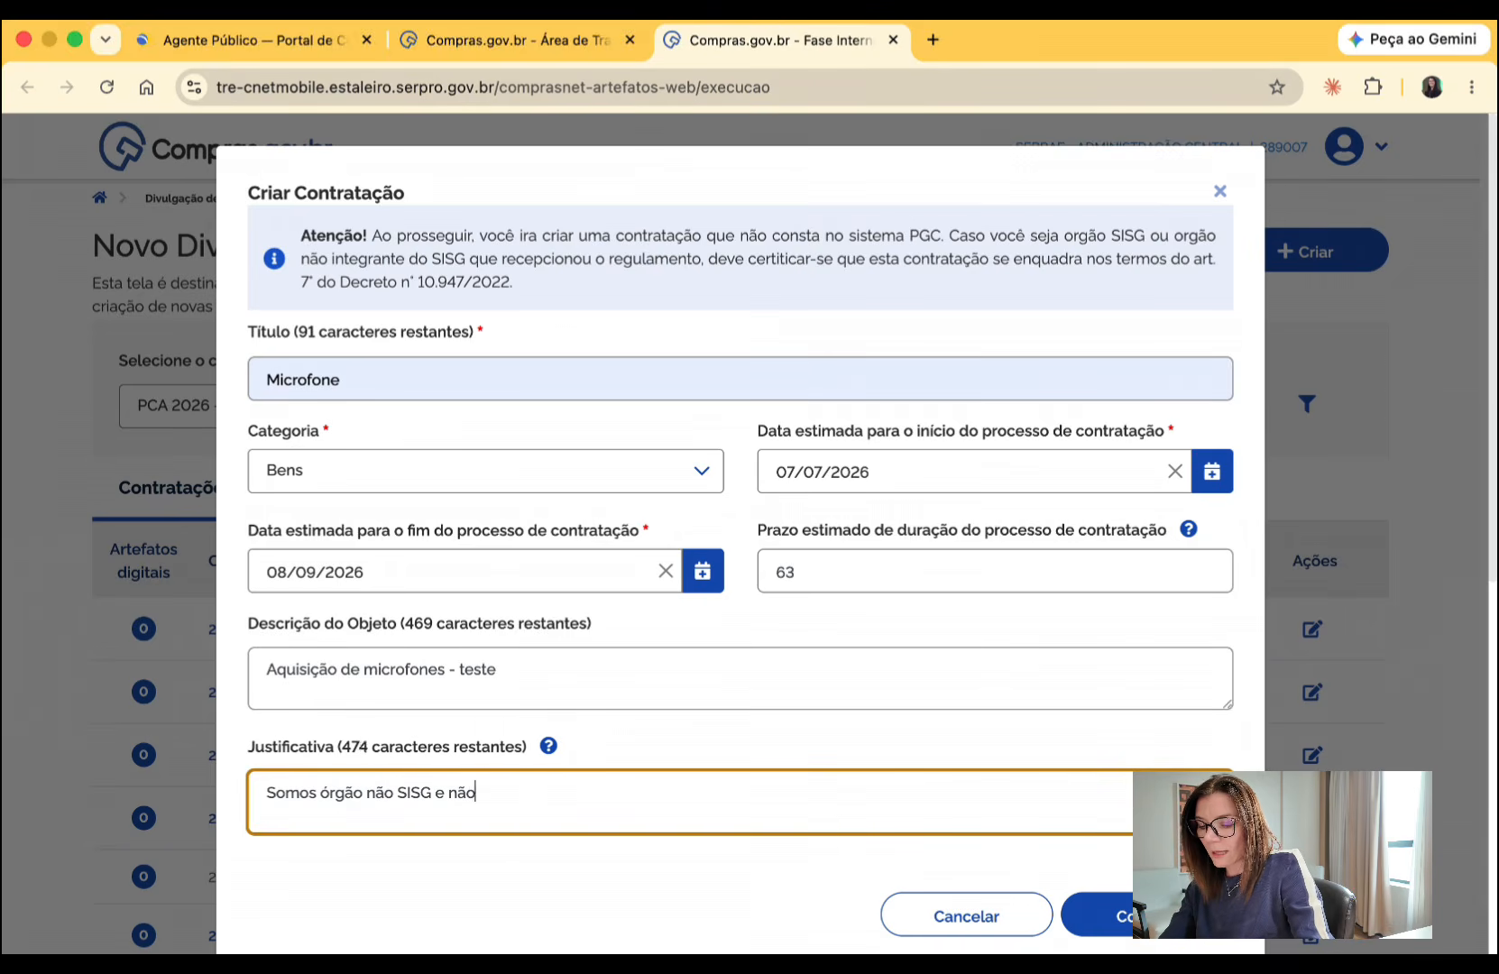
{"action": "type", "text": " alaborado"}
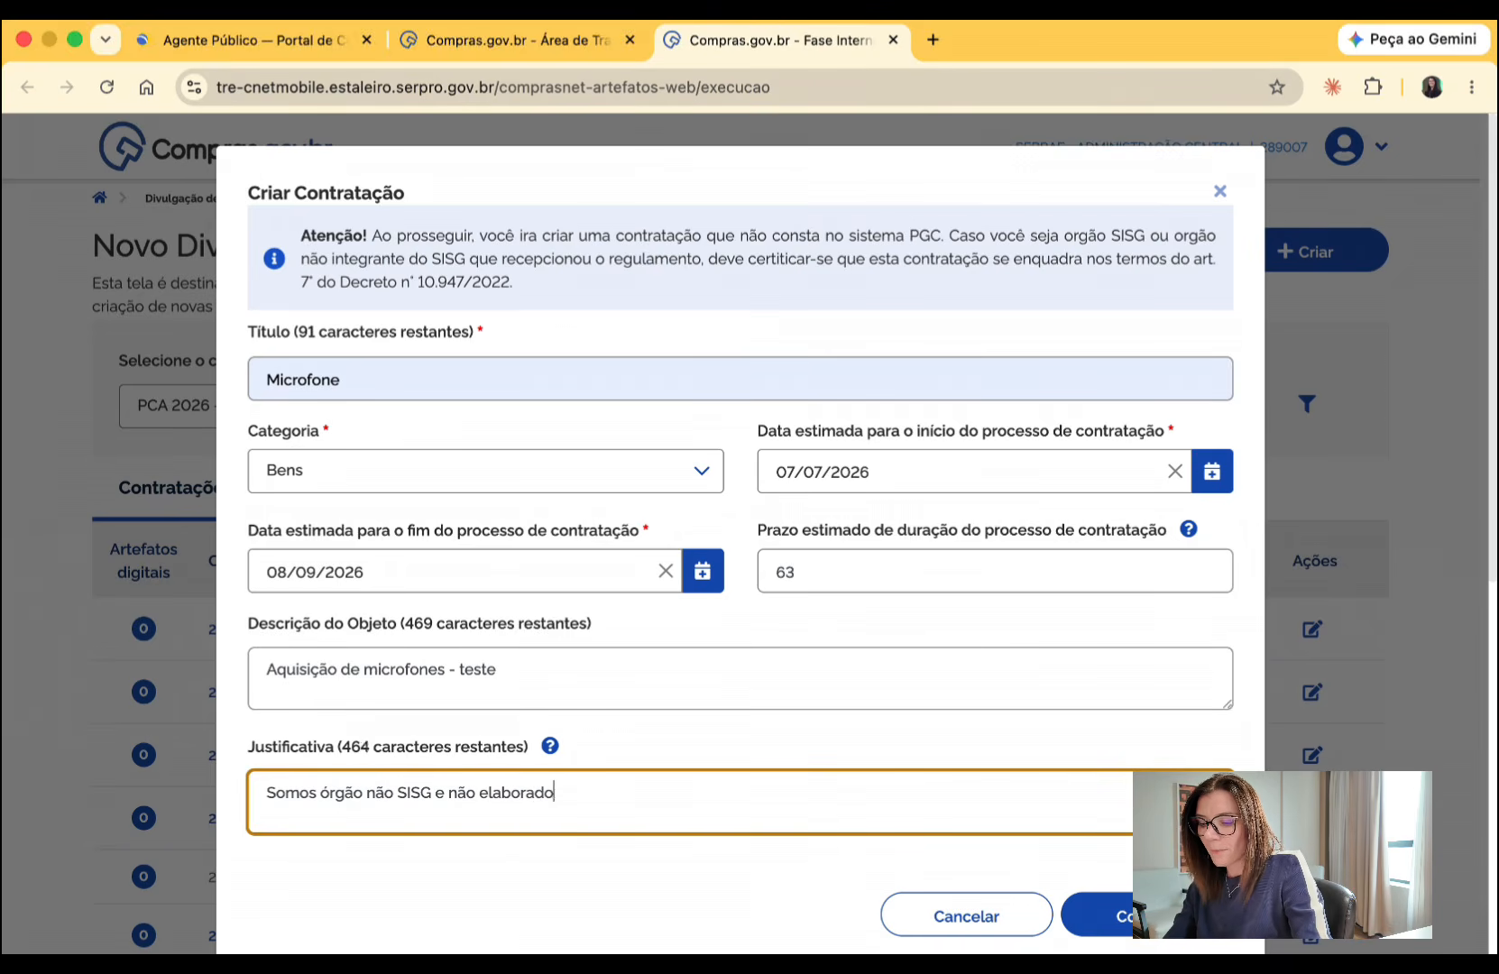
{"action": "key", "text": "BackSpace"}
{"action": "key", "text": "BackSpace"}
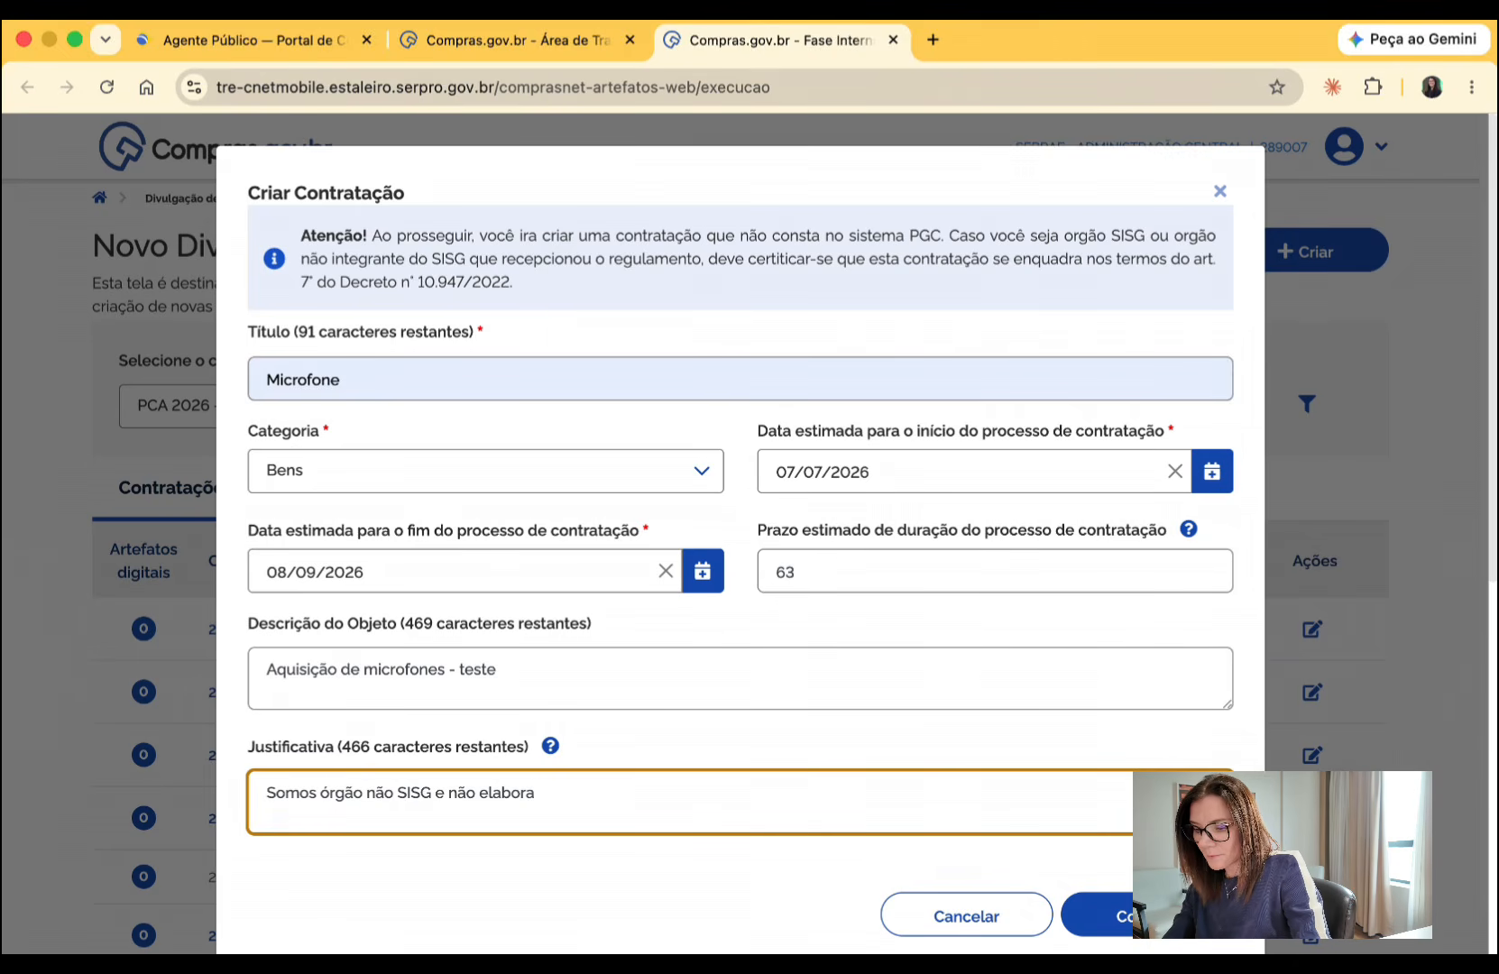
{"action": "type", "text": "mos o "}
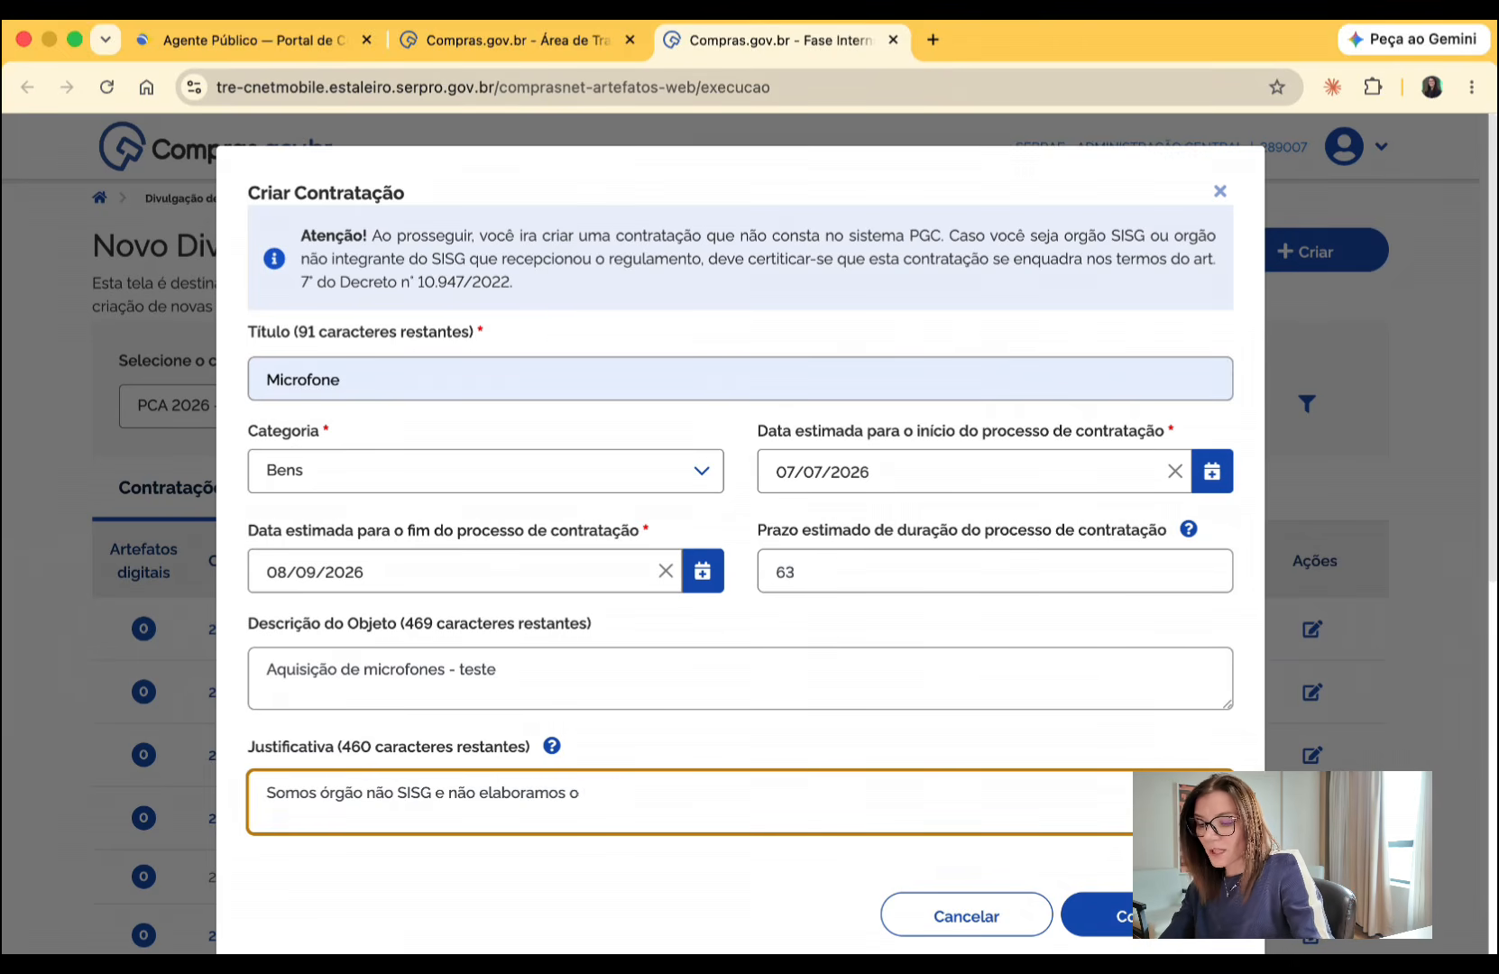
{"action": "type", "text": "PGC"}
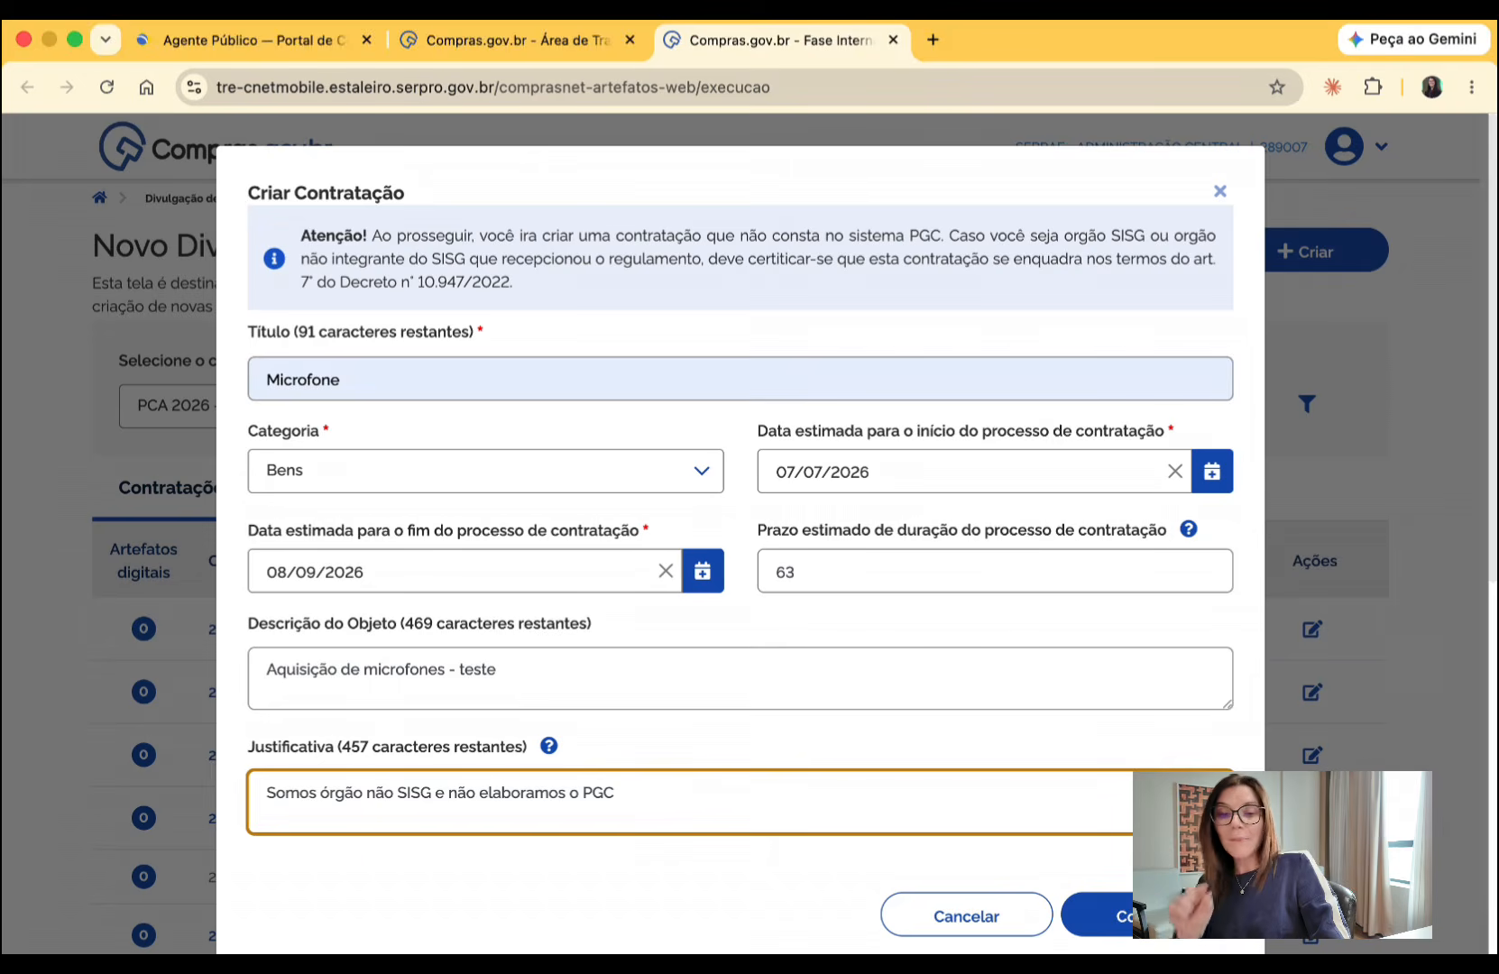
{"action": "left_click", "coordinate": [1158, 915]}
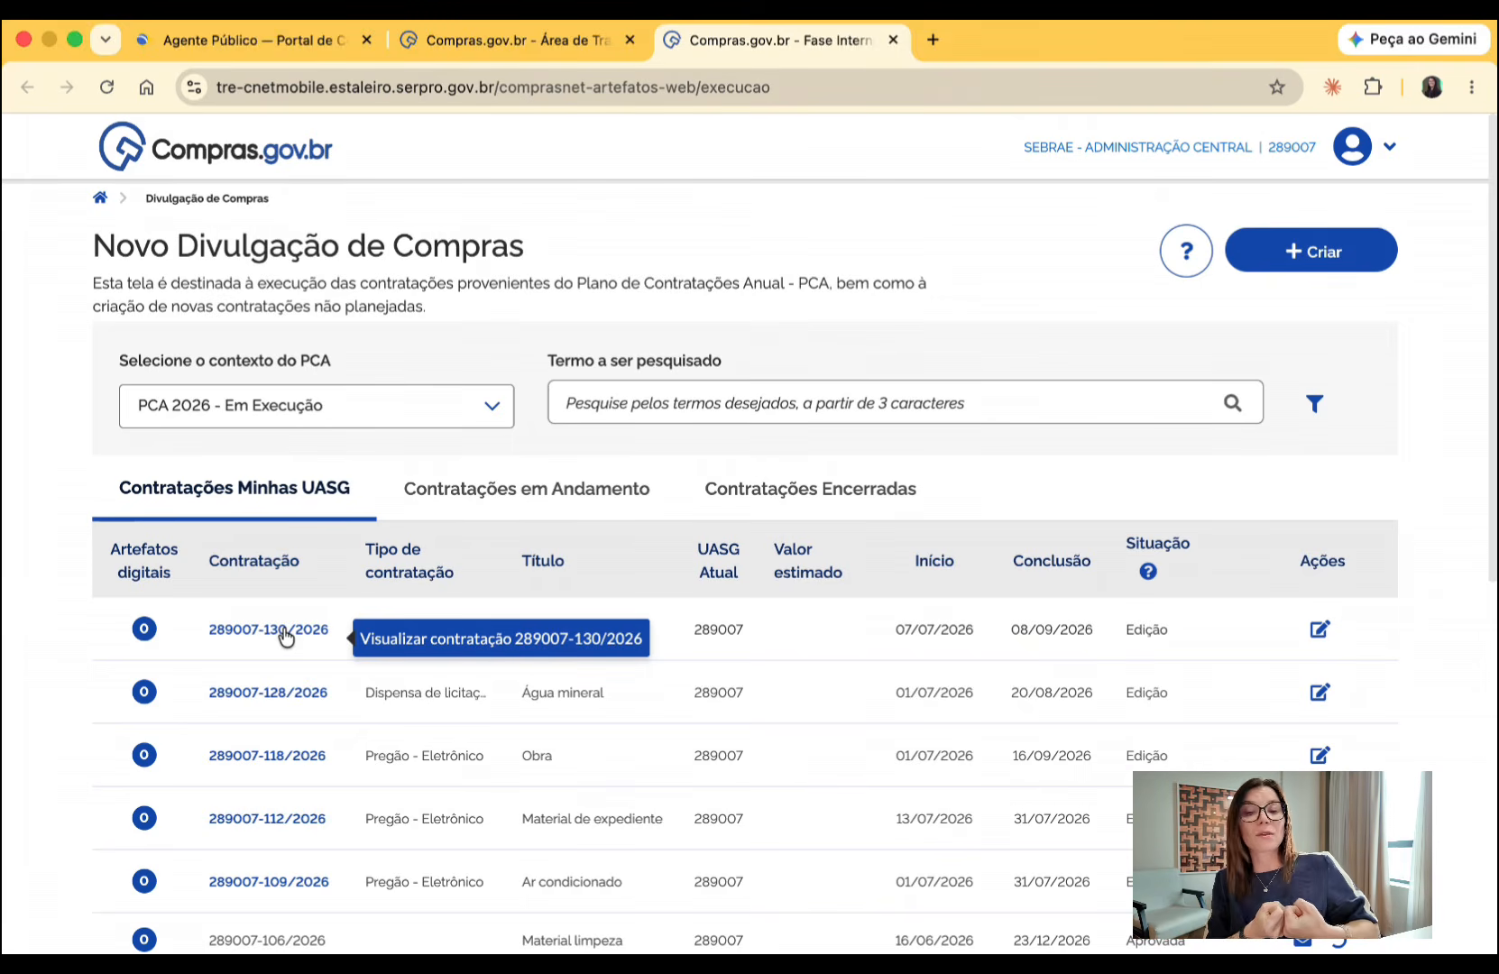
{"action": "scroll", "coordinate": [285, 637], "scroll_direction": "down", "scroll_amount": 3}
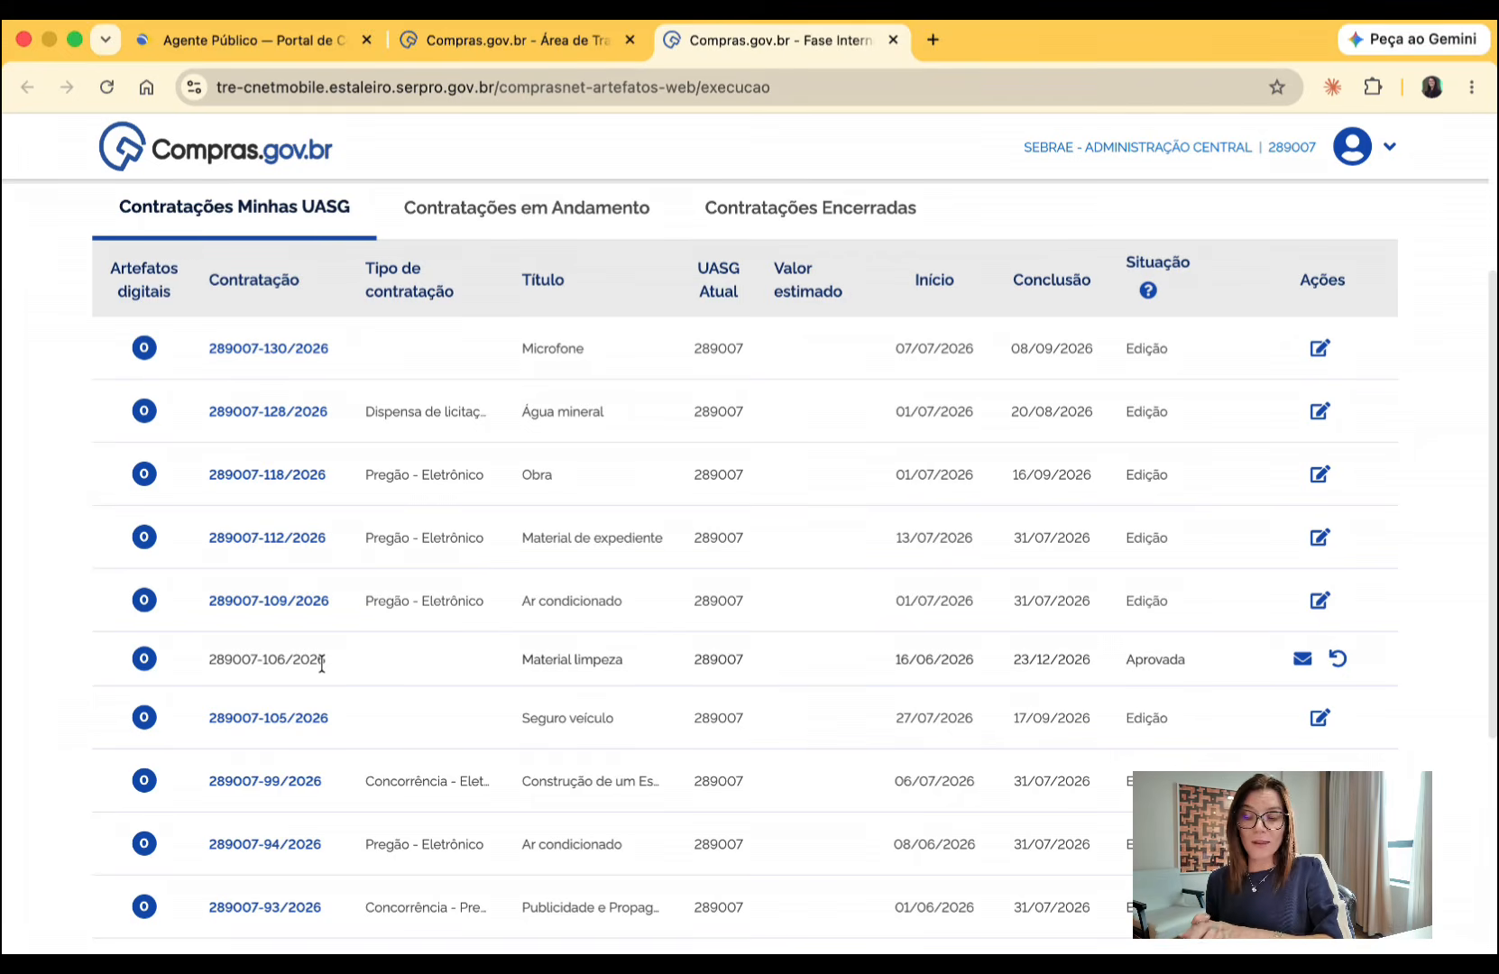
- Open the Microfone procurement for editing and set its process number to 12345
{"action": "scroll", "coordinate": [321, 664], "scroll_direction": "up", "scroll_amount": 1}
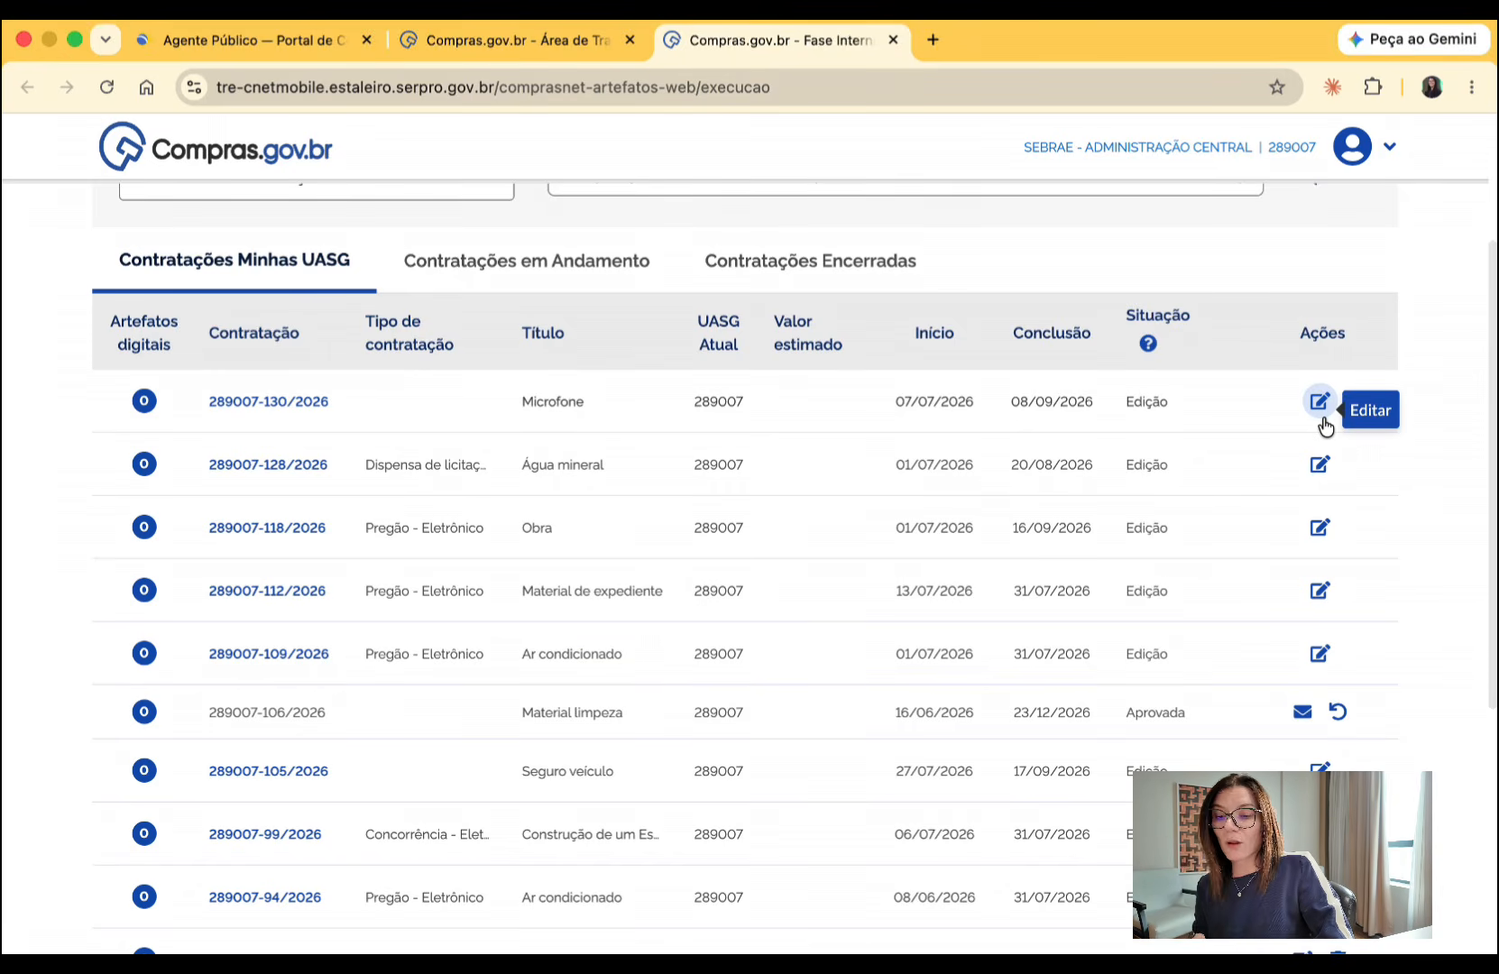
{"action": "left_click", "coordinate": [1321, 418]}
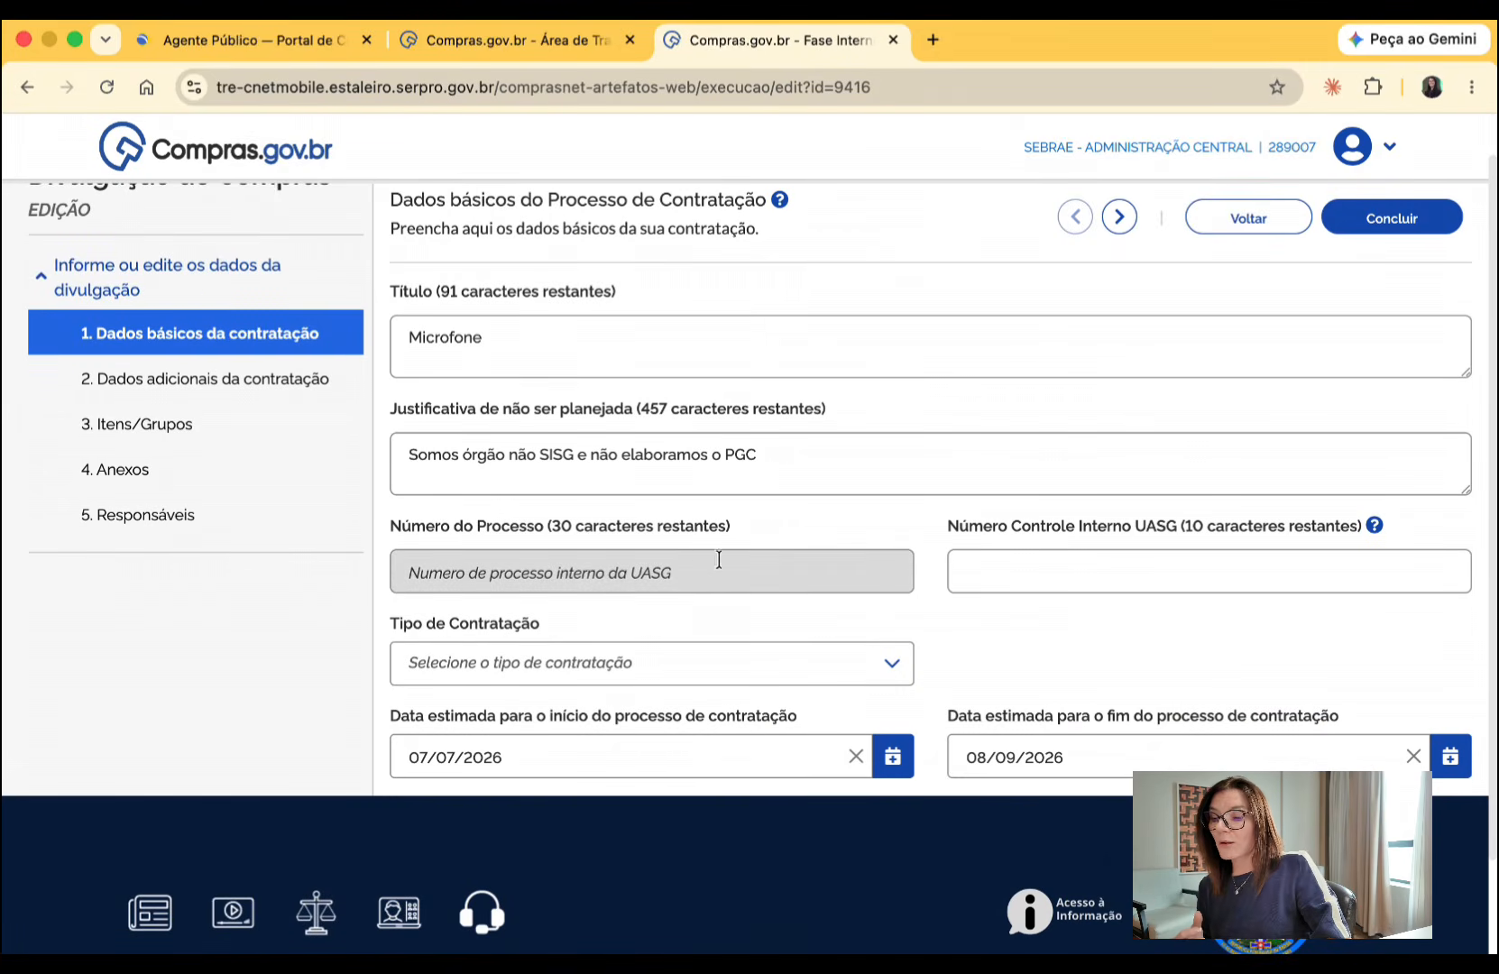
{"action": "left_click", "coordinate": [651, 561]}
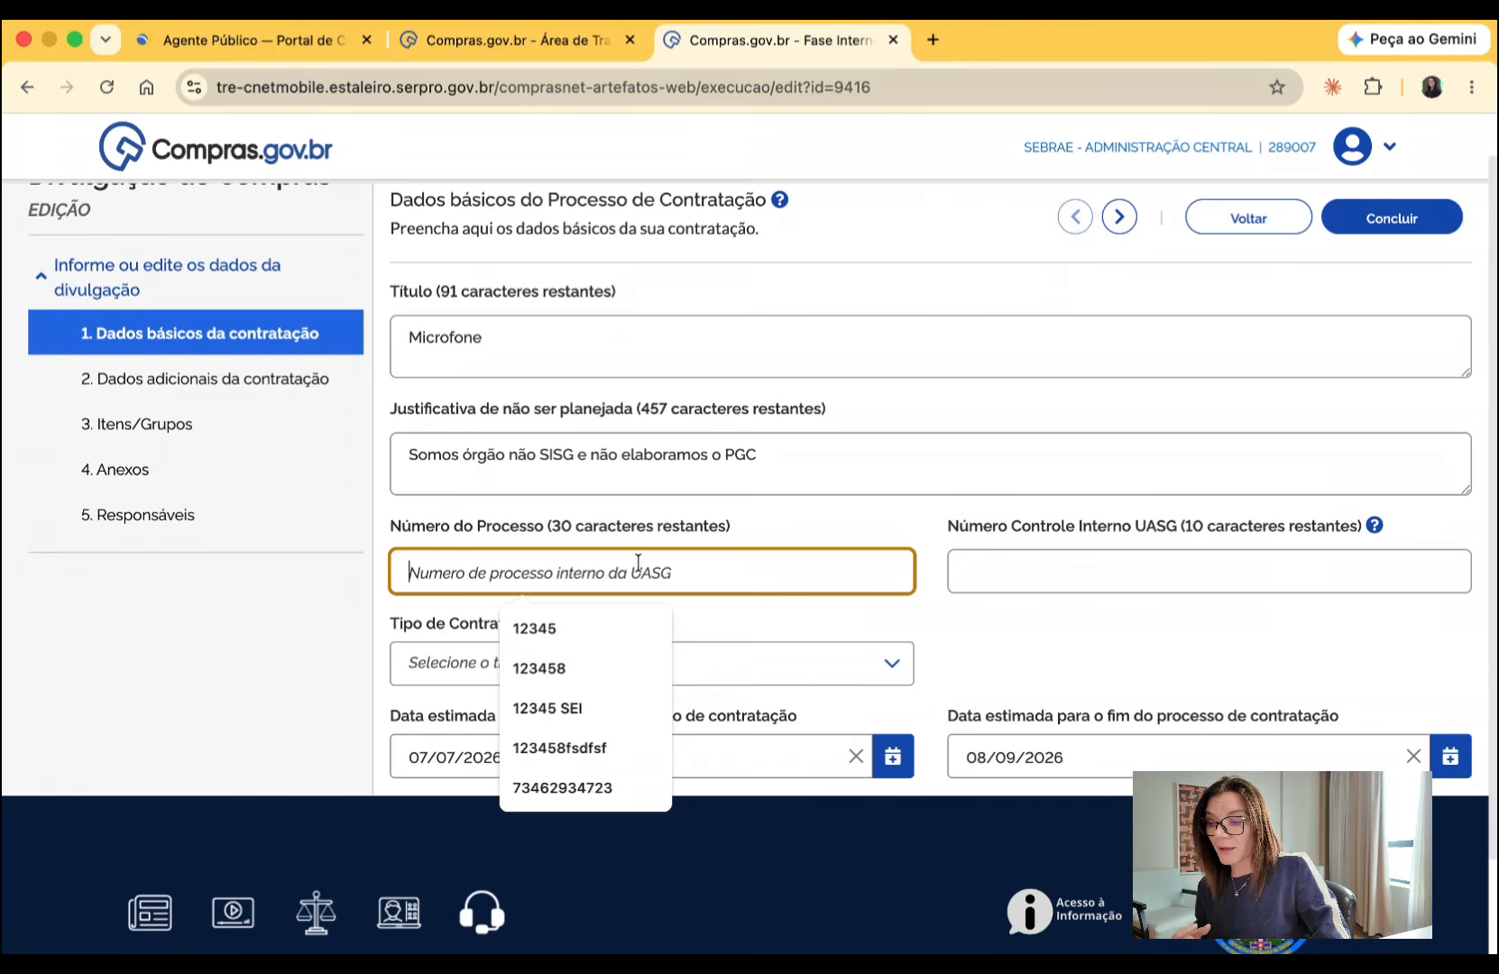
{"action": "left_click", "coordinate": [572, 621]}
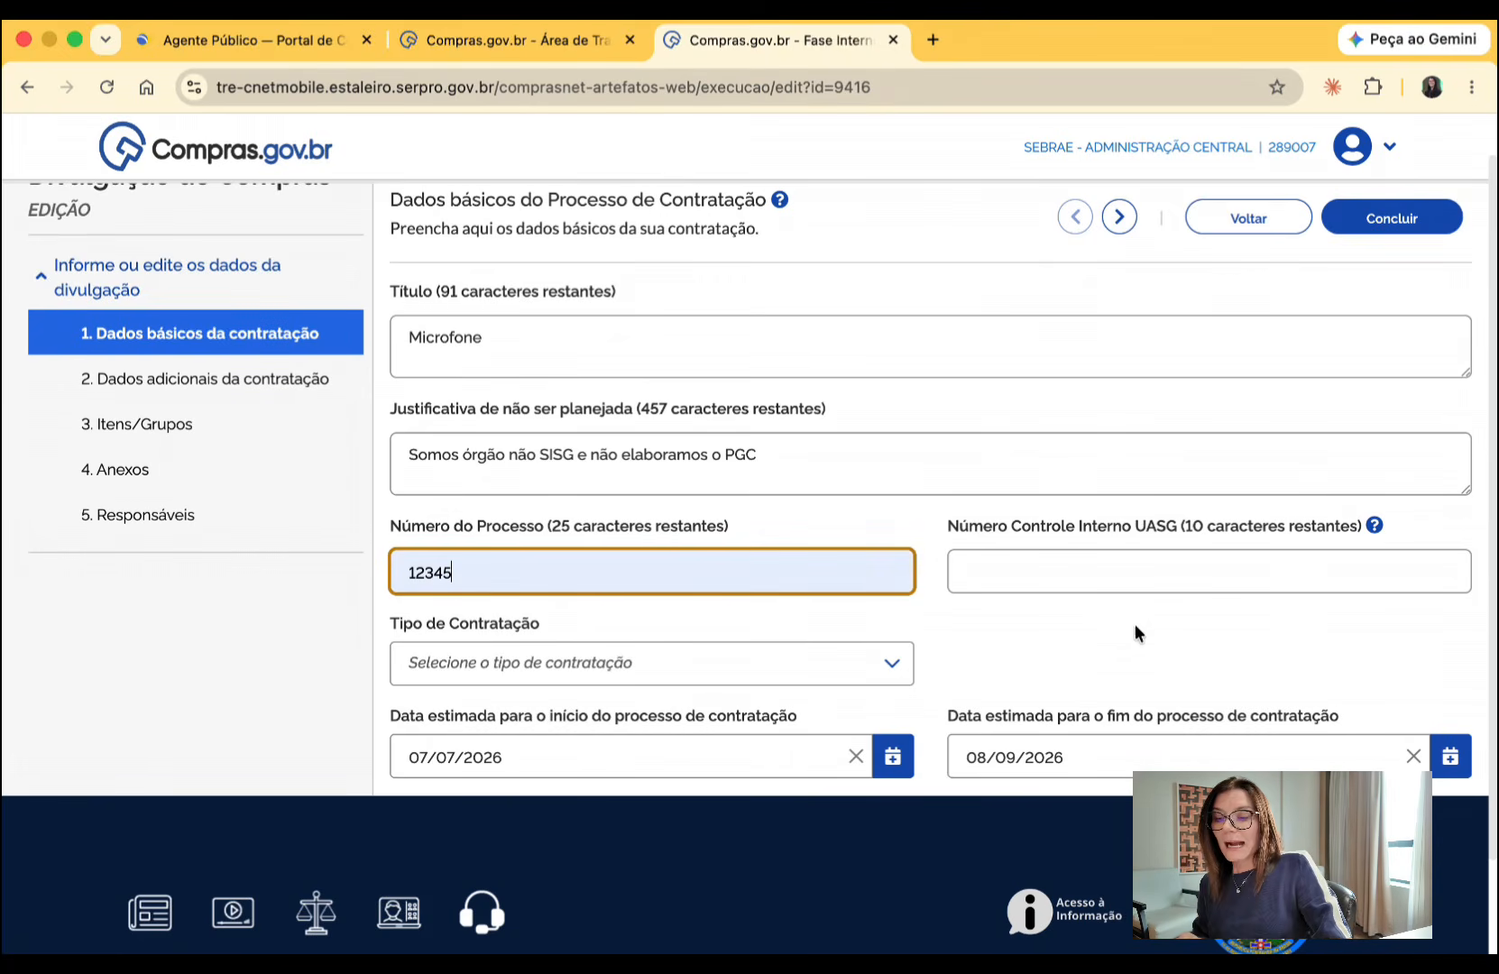
{"action": "left_click", "coordinate": [1092, 568]}
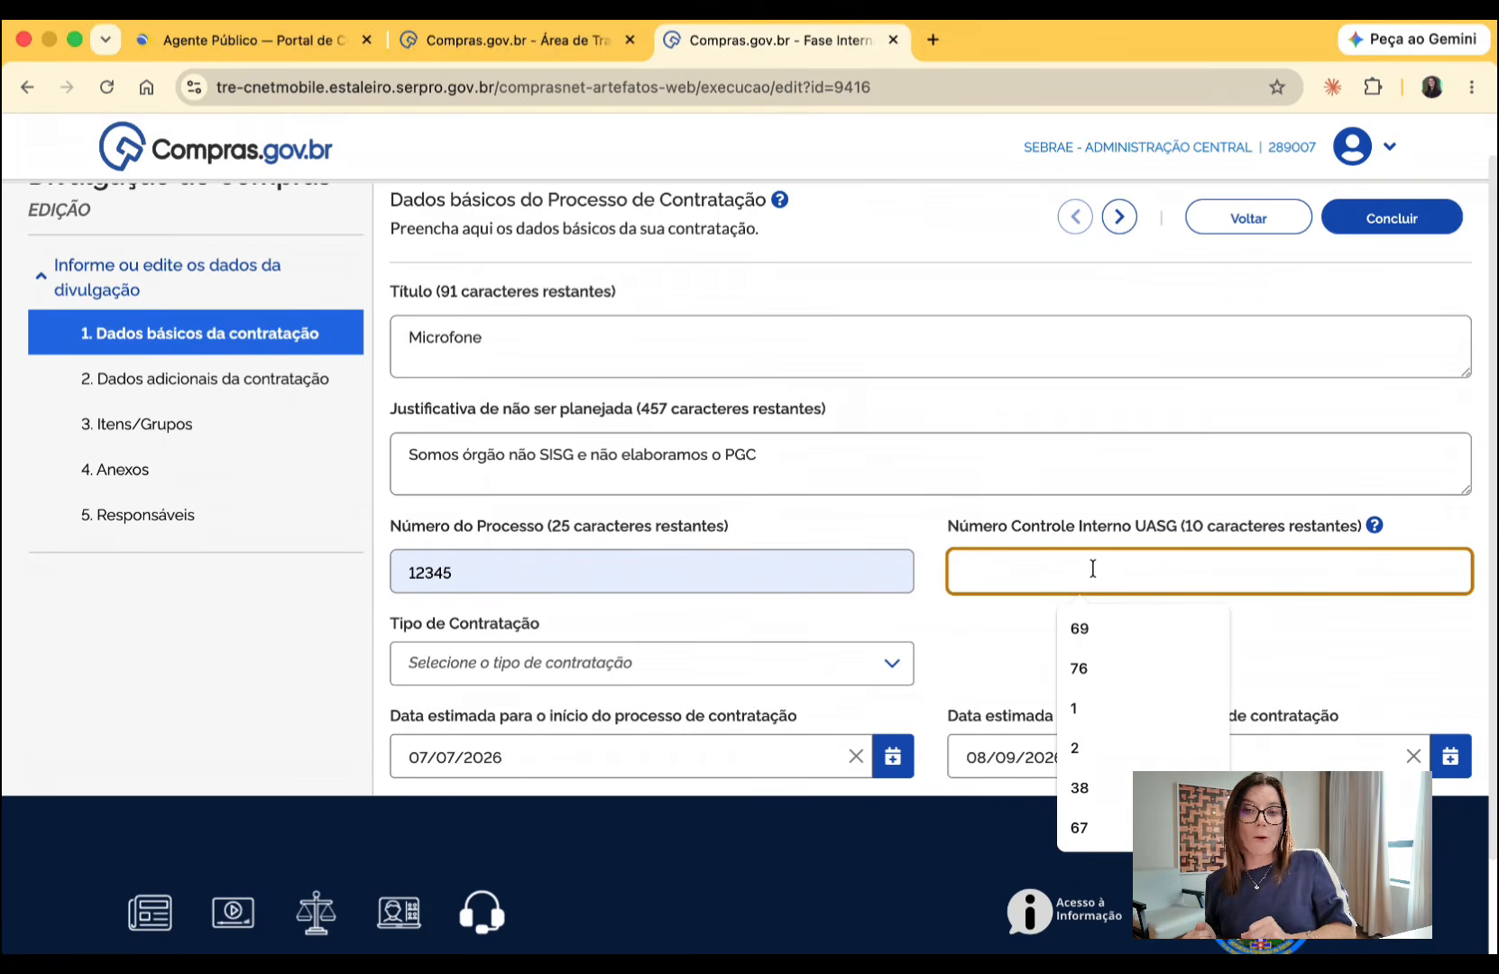
- Set the procurement's Tipo de Contratação to Pregão
{"action": "scroll", "coordinate": [749, 636], "scroll_direction": "down", "scroll_amount": 2}
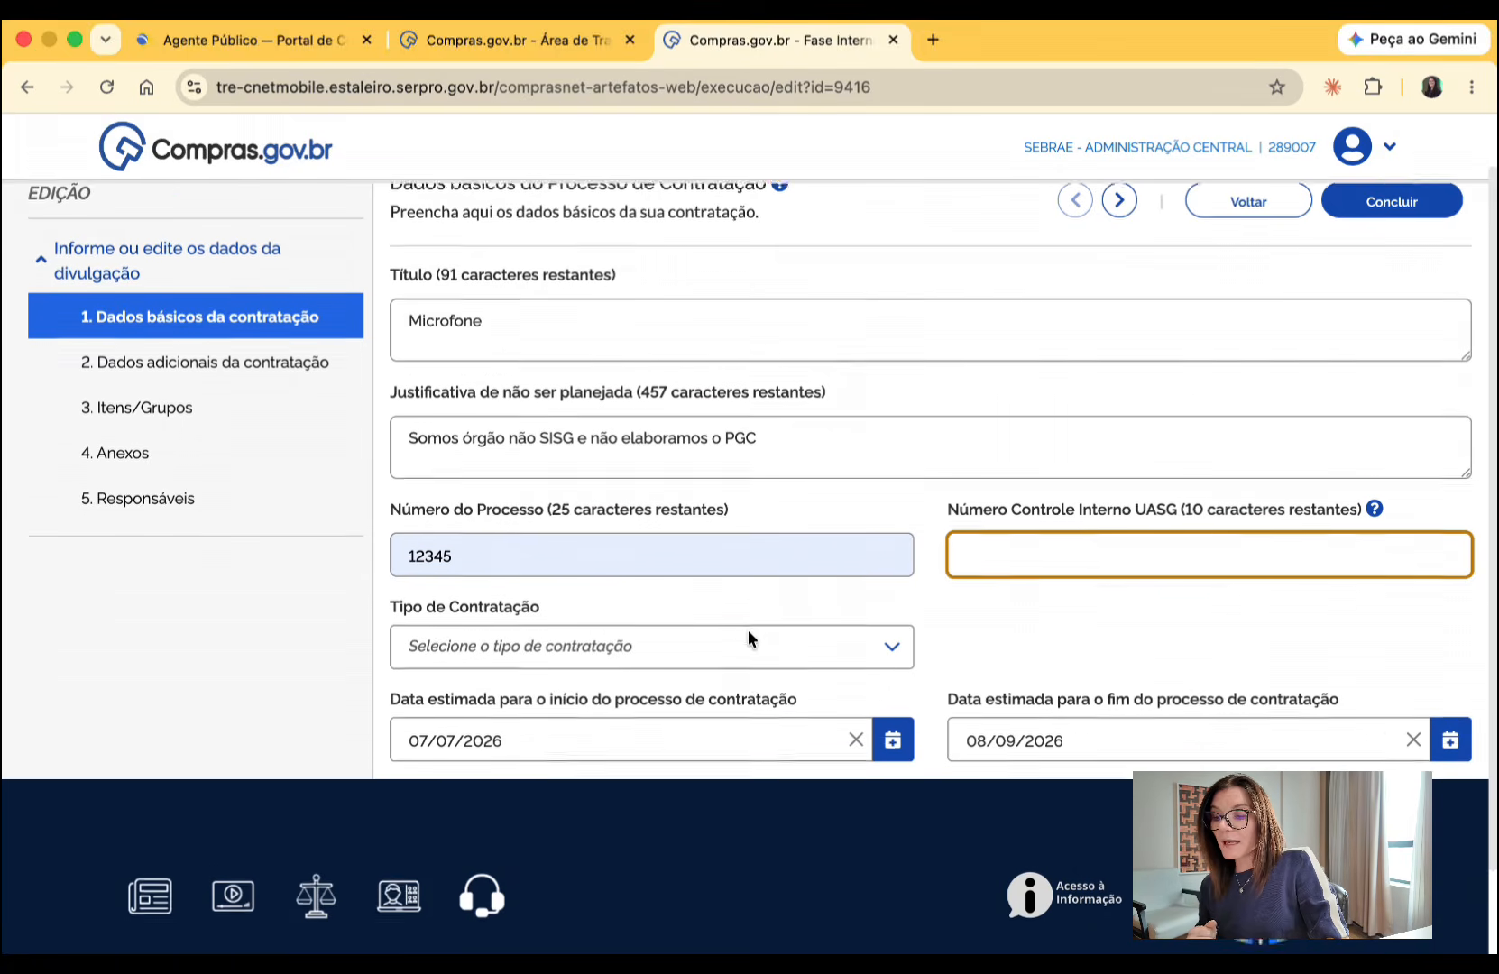
{"action": "left_click", "coordinate": [710, 602]}
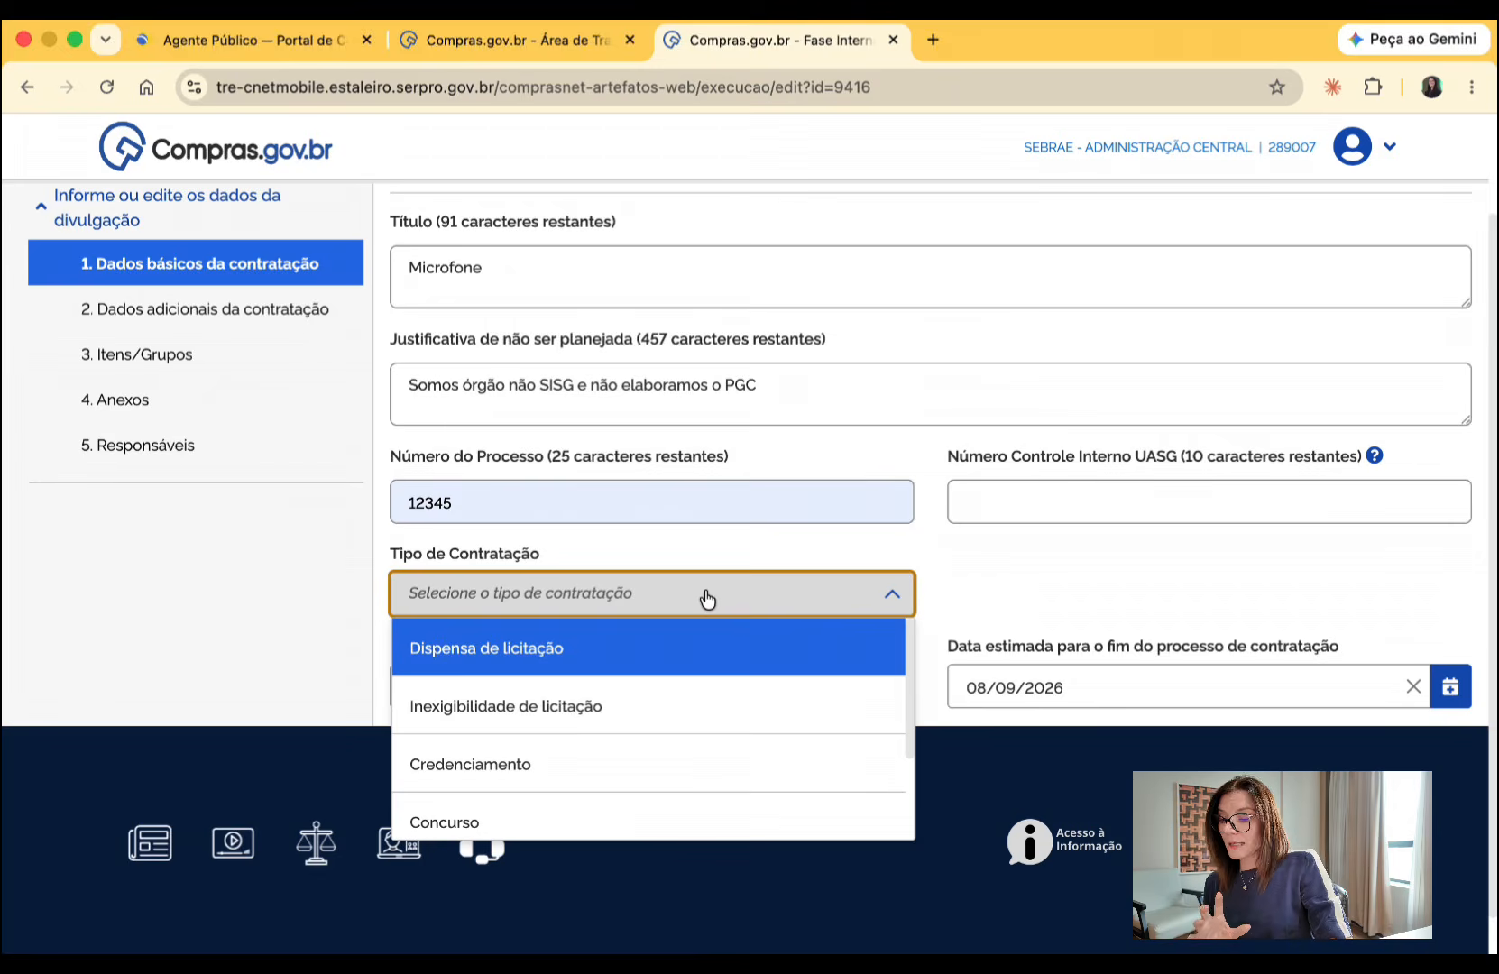
{"action": "scroll", "coordinate": [654, 757], "scroll_direction": "down", "scroll_amount": 2}
{"action": "left_click", "coordinate": [613, 806]}
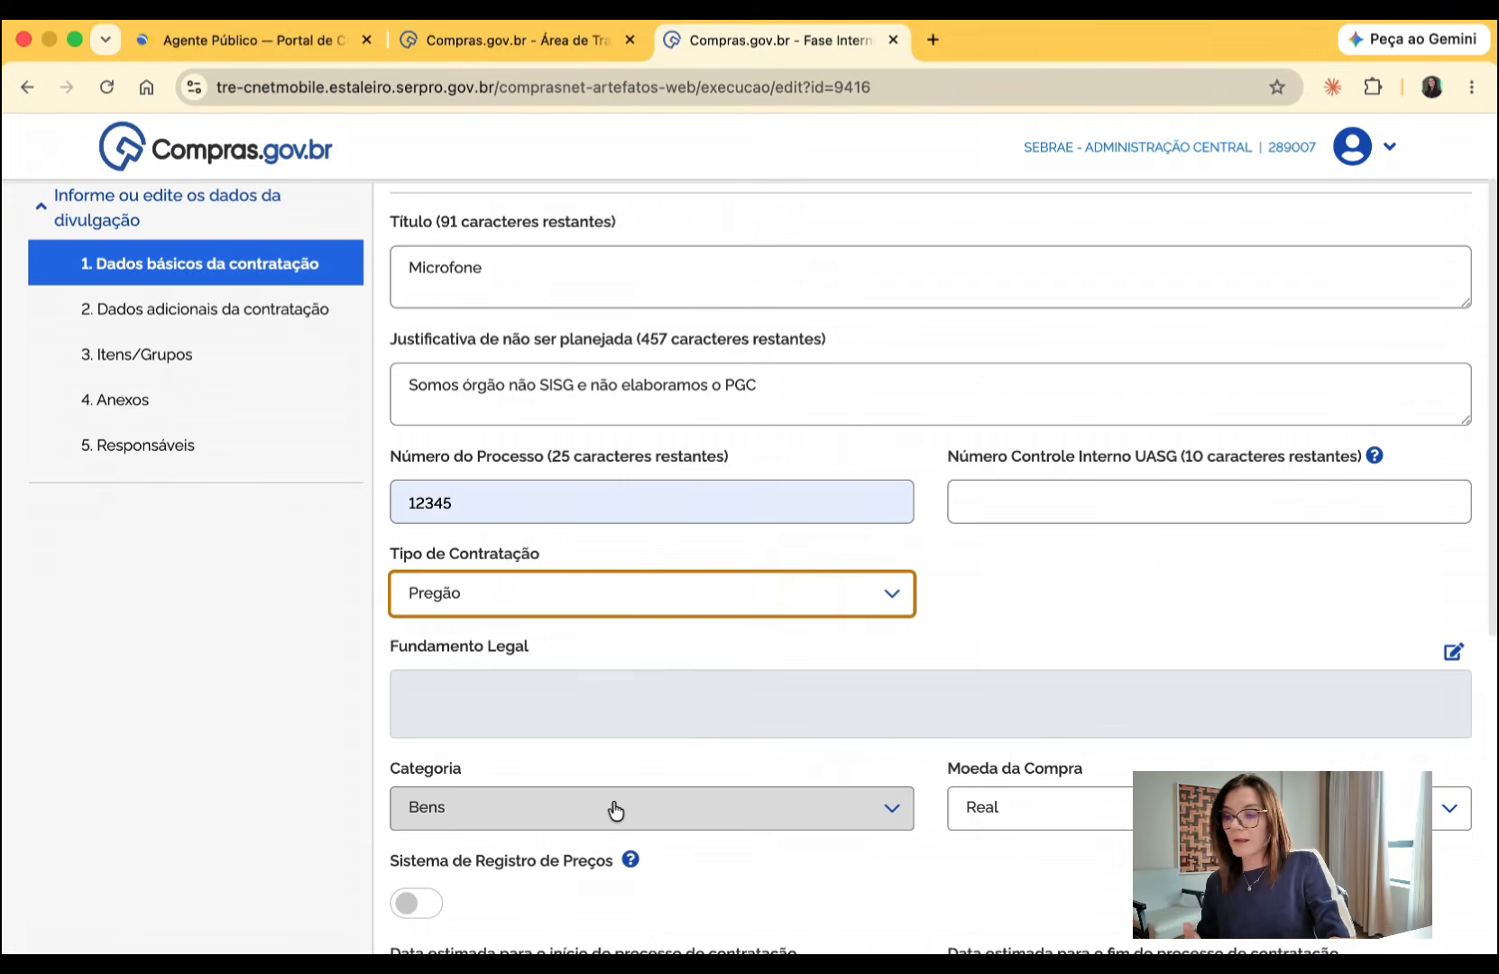
- Set the Fundamento Legal to LEI 14.133/2021, Art. 28, Inciso I (pregão for common goods and services) and save it
{"action": "scroll", "coordinate": [664, 765], "scroll_direction": "down", "scroll_amount": 2}
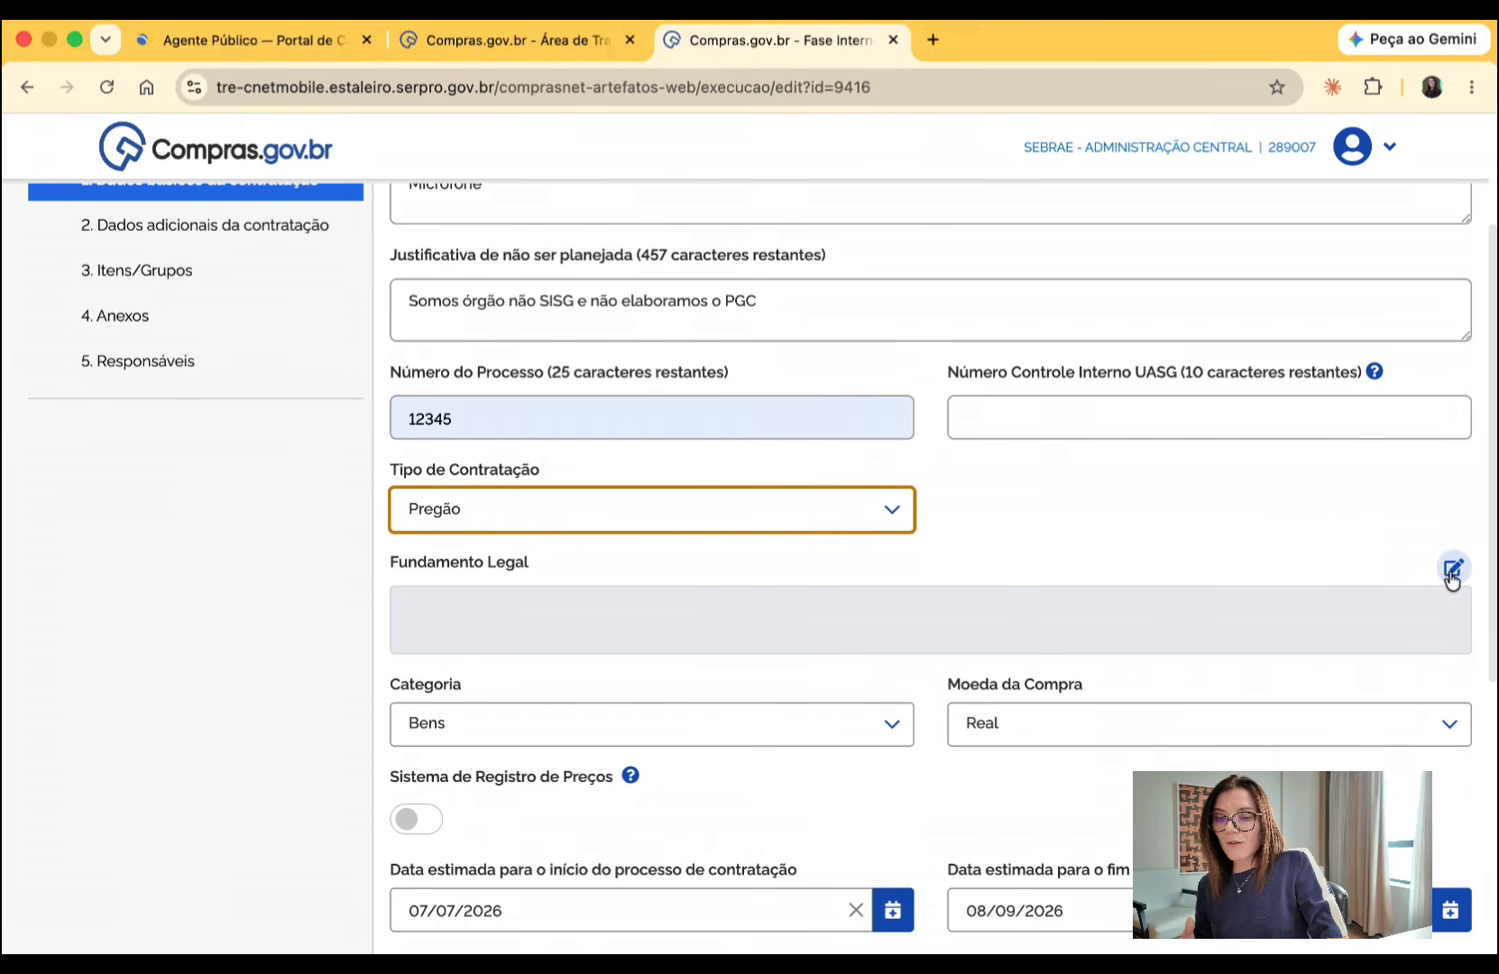
{"action": "left_click", "coordinate": [1452, 570]}
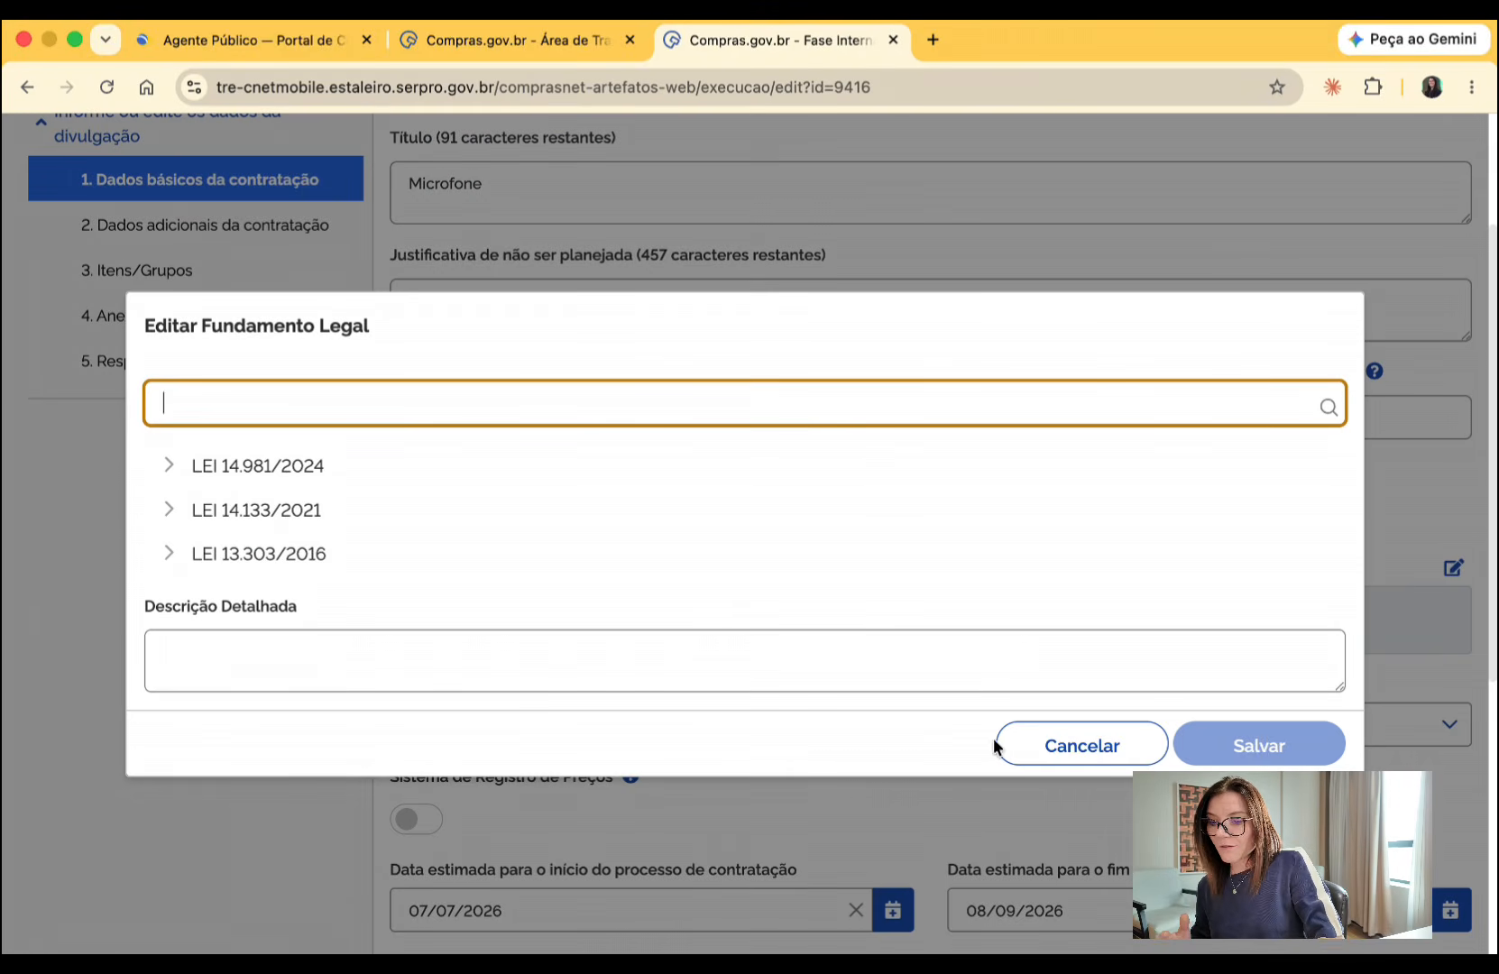
{"action": "left_click", "coordinate": [1168, 760]}
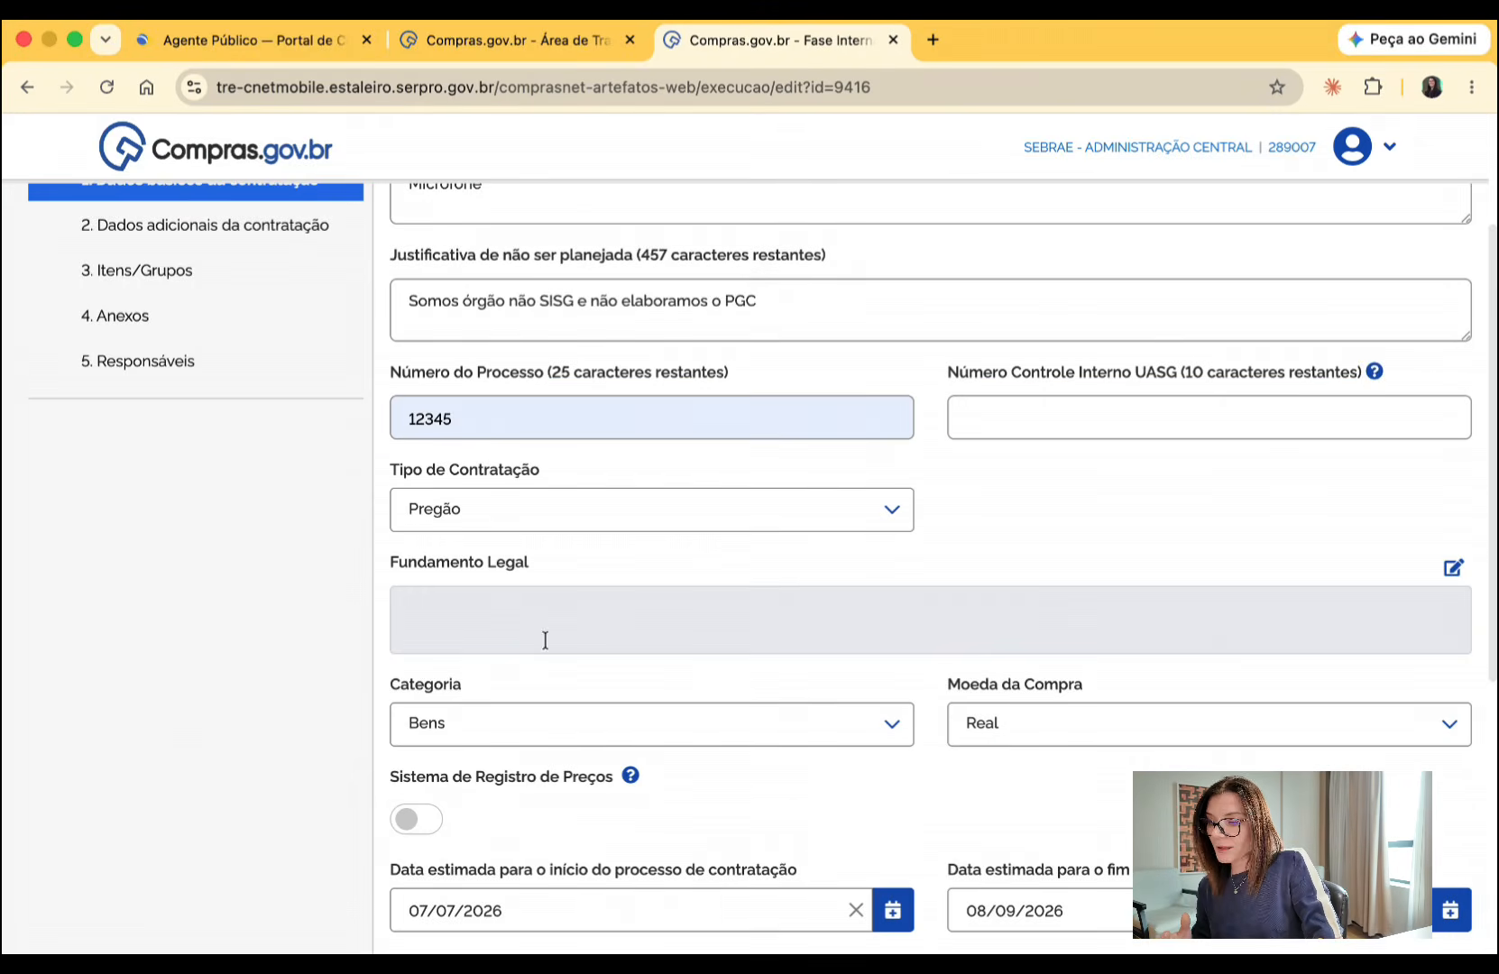
{"action": "left_click", "coordinate": [1452, 570]}
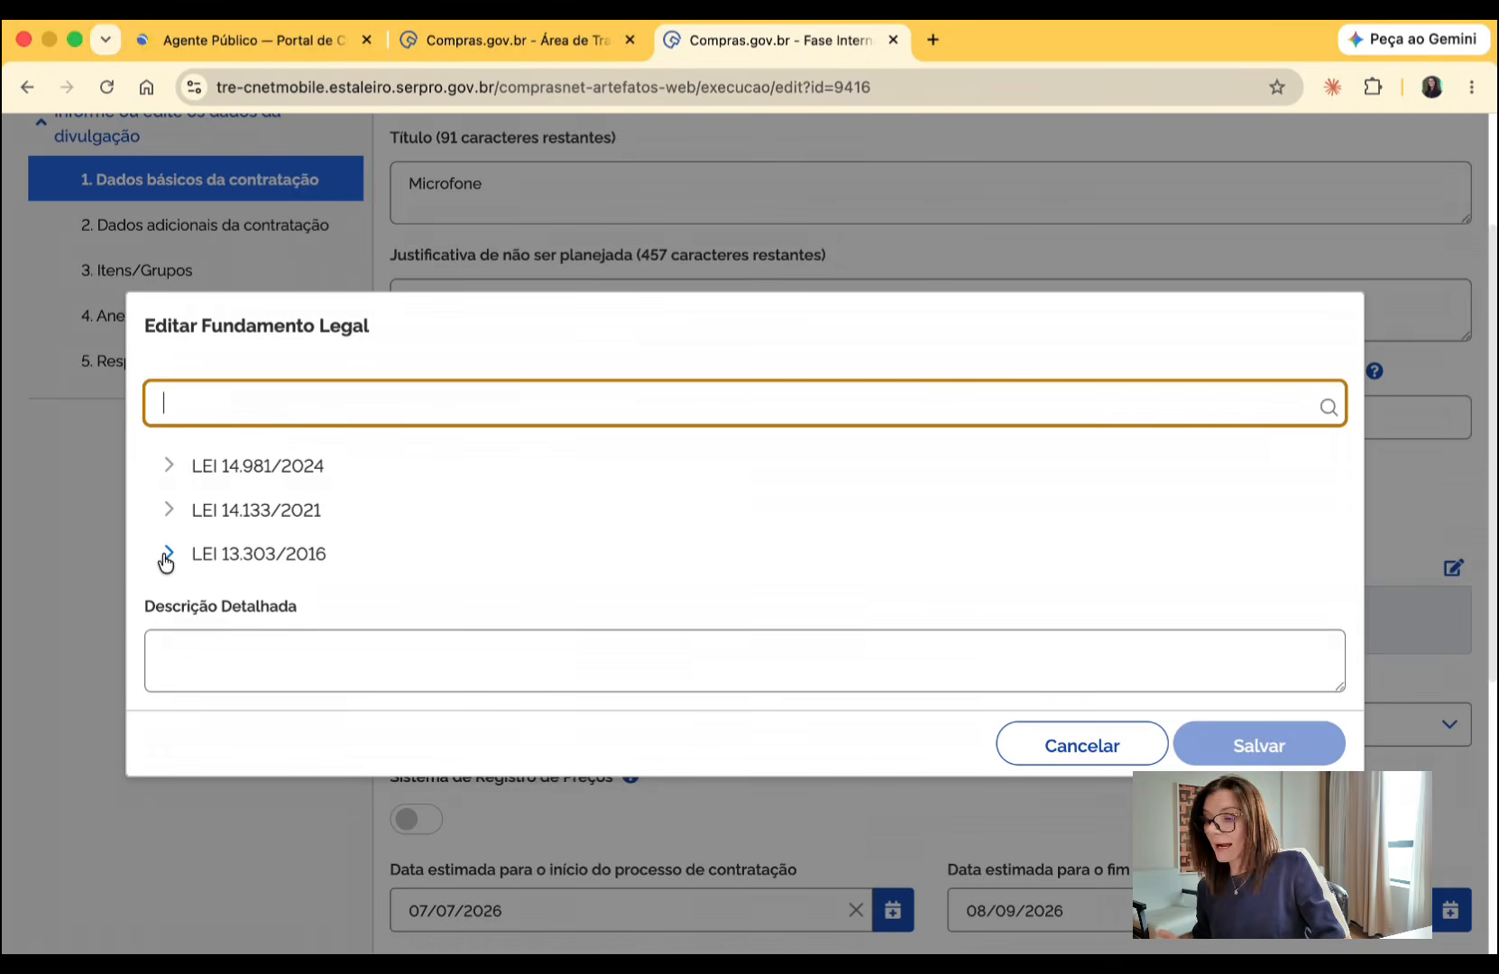
{"action": "left_click", "coordinate": [169, 510]}
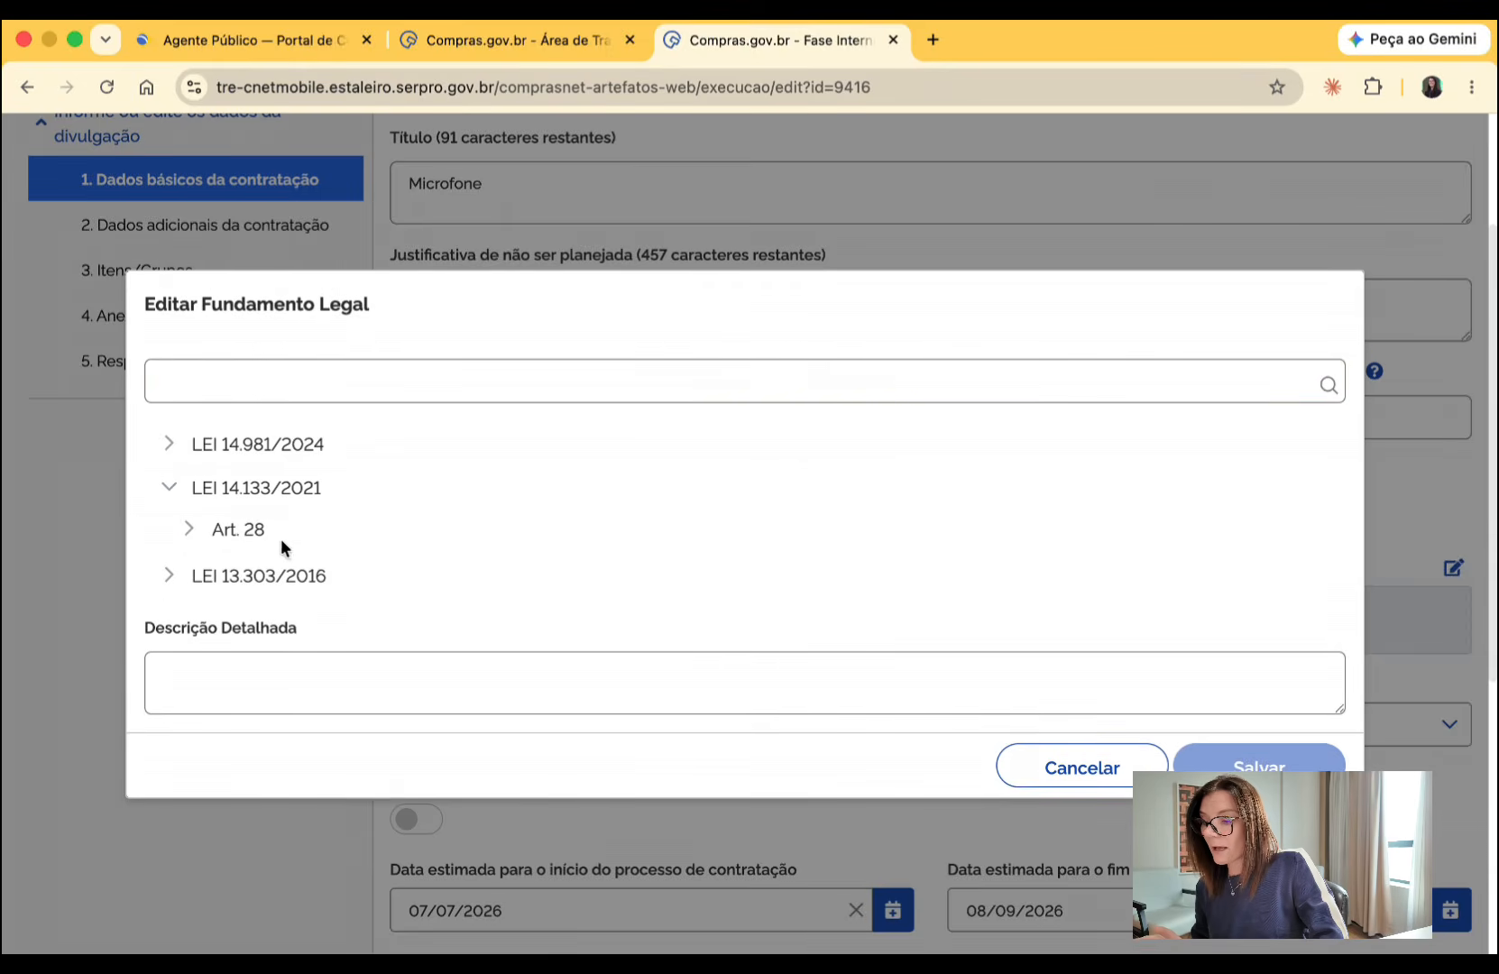
{"action": "left_click", "coordinate": [204, 530]}
{"action": "left_click", "coordinate": [519, 546]}
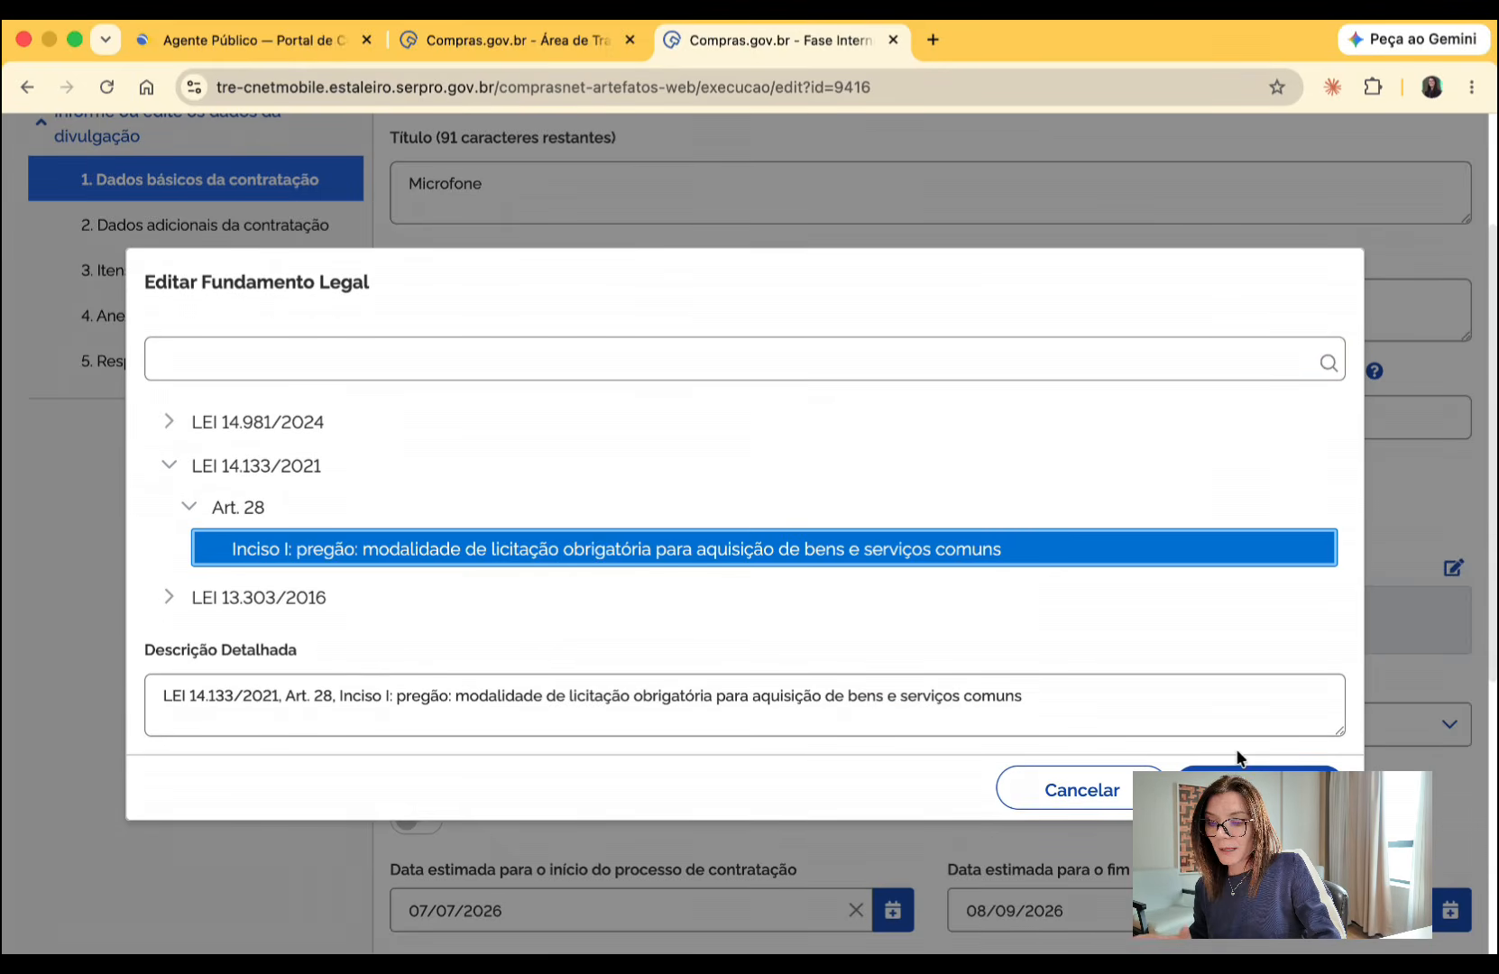
{"action": "left_click", "coordinate": [1261, 789]}
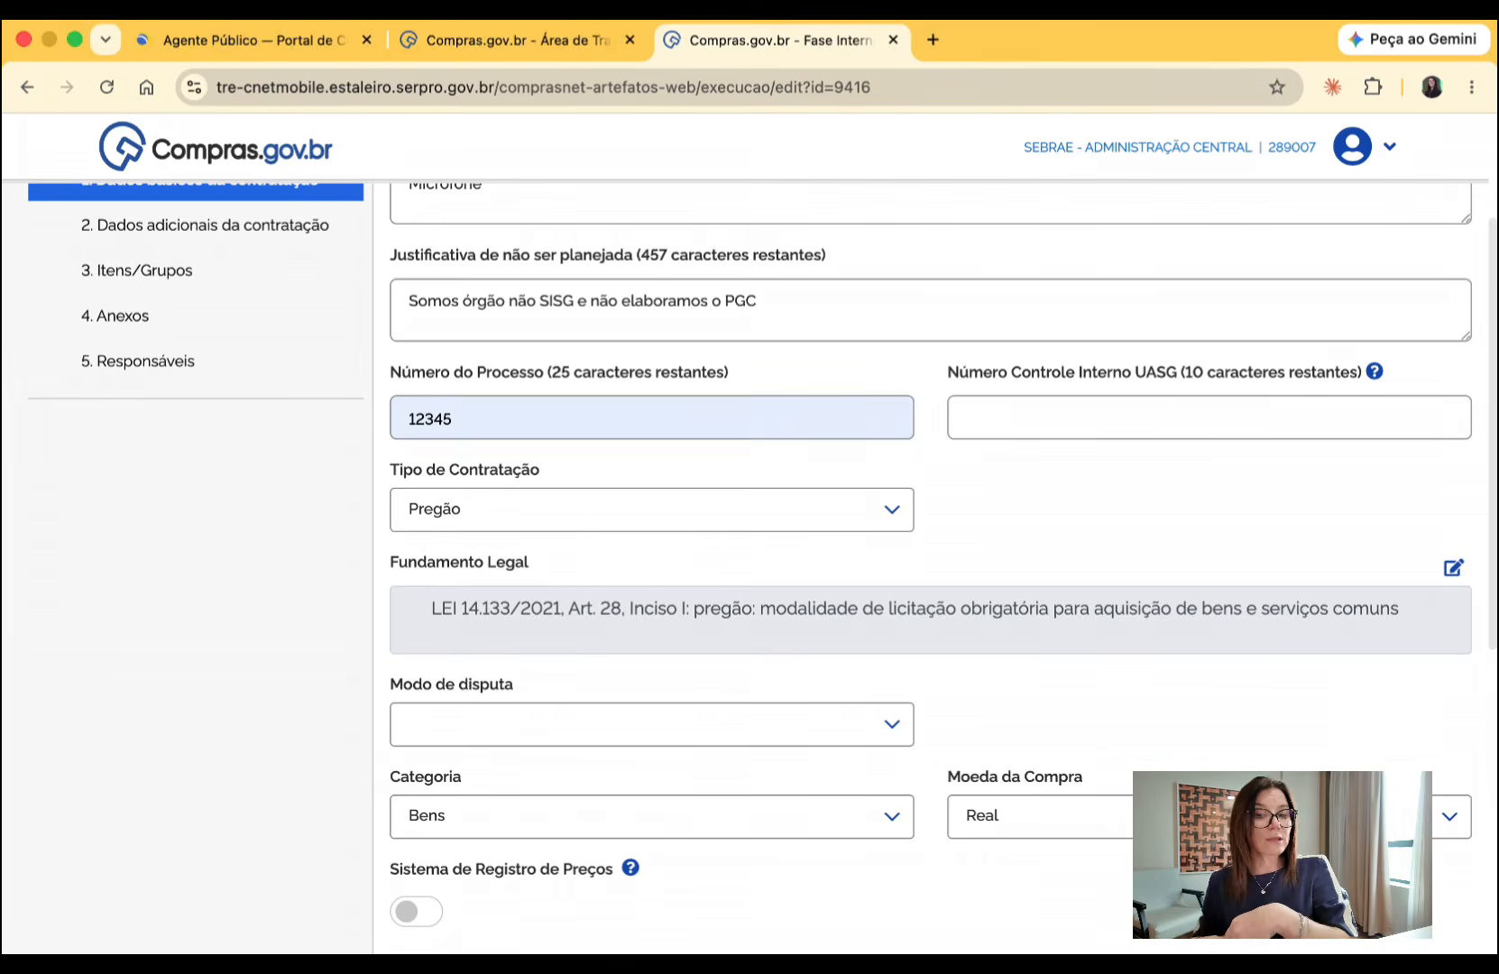
- Set the Modo de disputa to Aberto/fechado
{"action": "scroll", "coordinate": [1288, 753], "scroll_direction": "down", "scroll_amount": 3}
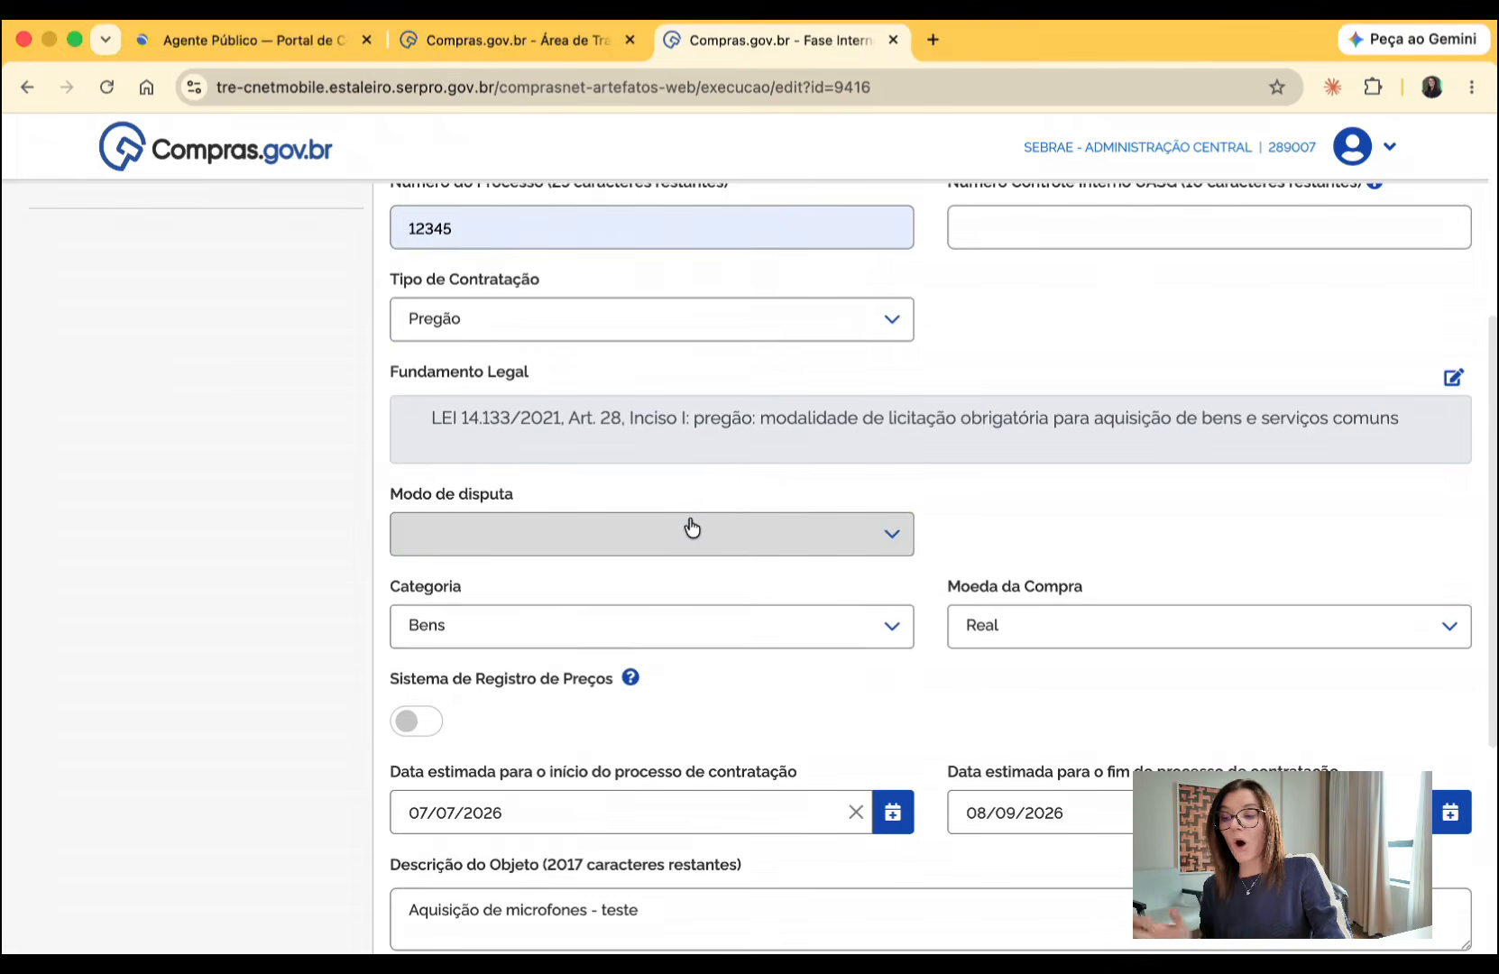
{"action": "left_click", "coordinate": [691, 530]}
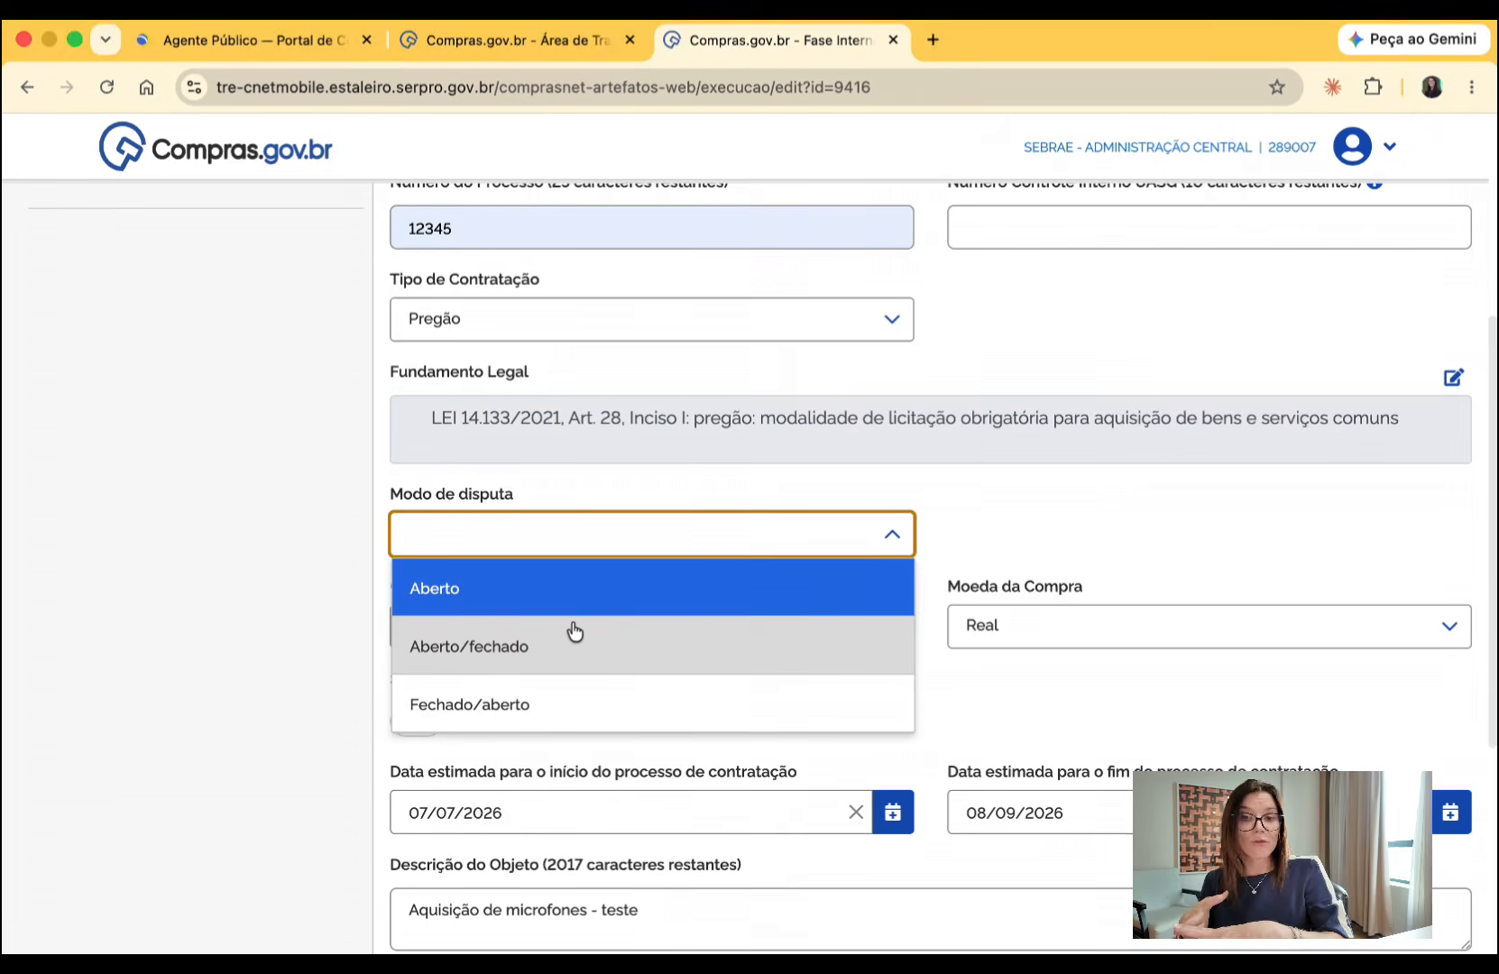
{"action": "left_click", "coordinate": [552, 646]}
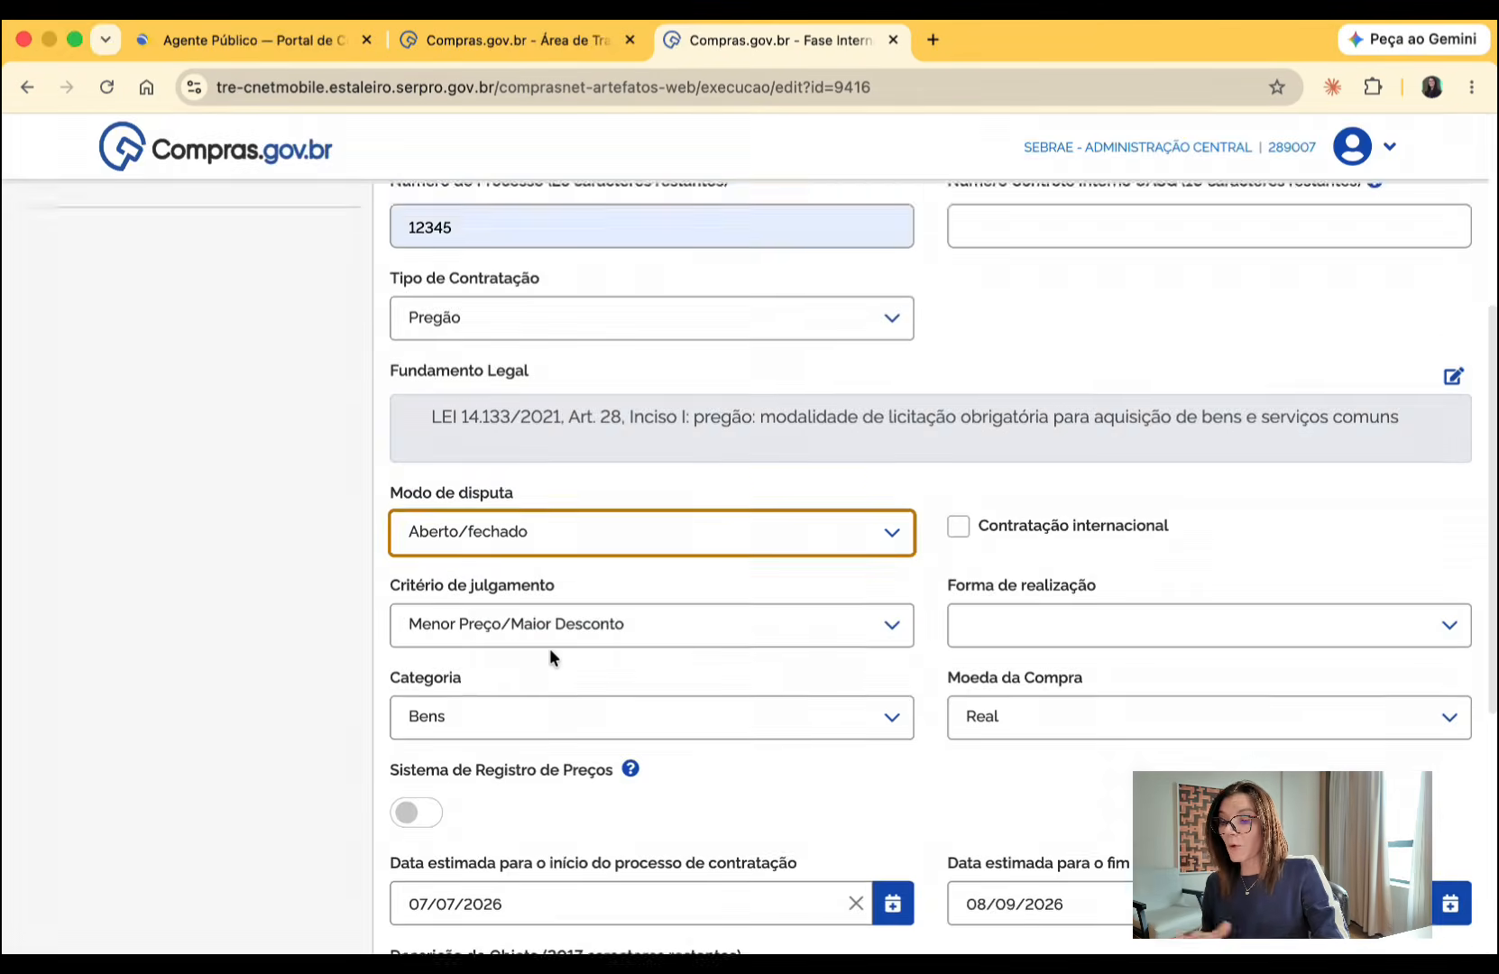
- Set the Forma de realização to Eletrônico and the Tipo de objeto to Bens comuns
{"action": "scroll", "coordinate": [549, 648], "scroll_direction": "down", "scroll_amount": 1}
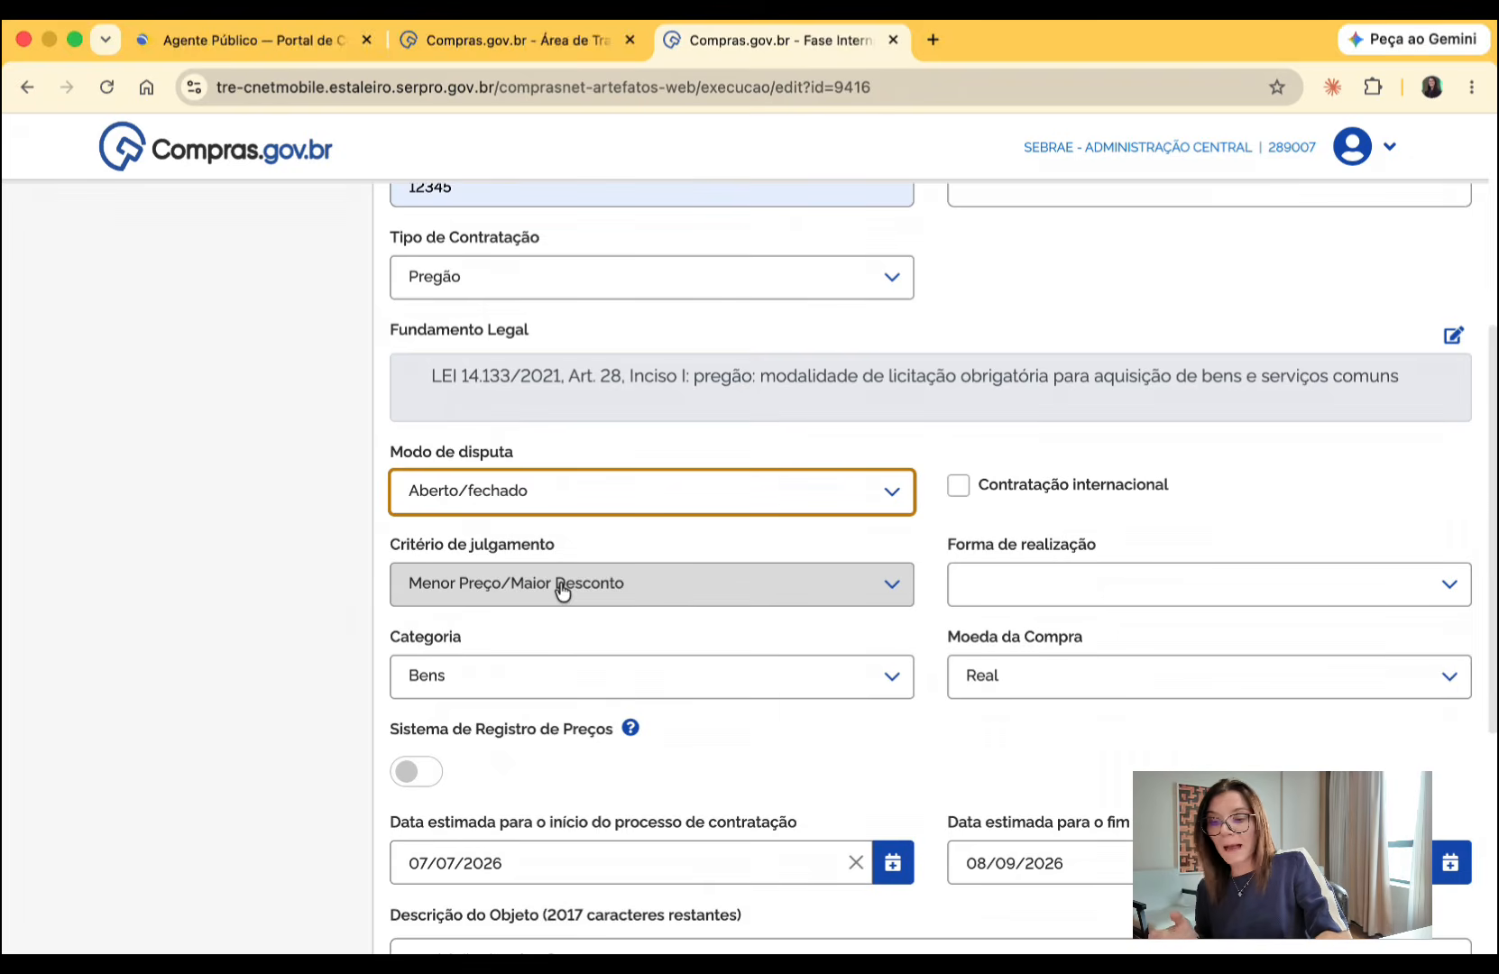
{"action": "left_click", "coordinate": [1044, 595]}
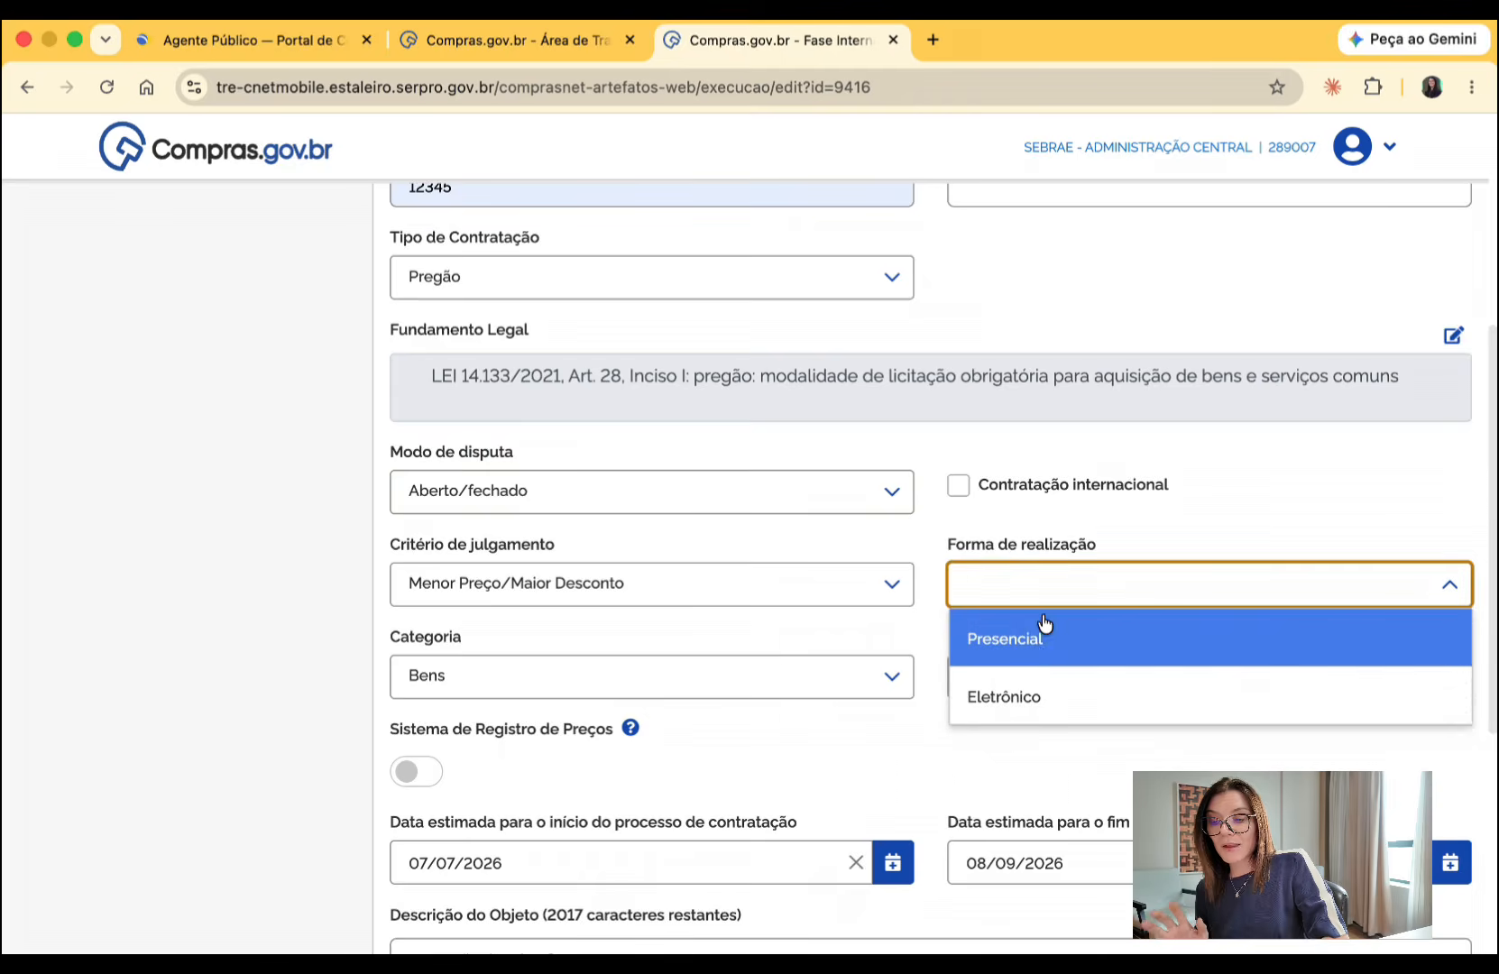
{"action": "left_click", "coordinate": [1032, 694]}
{"action": "left_click", "coordinate": [775, 688]}
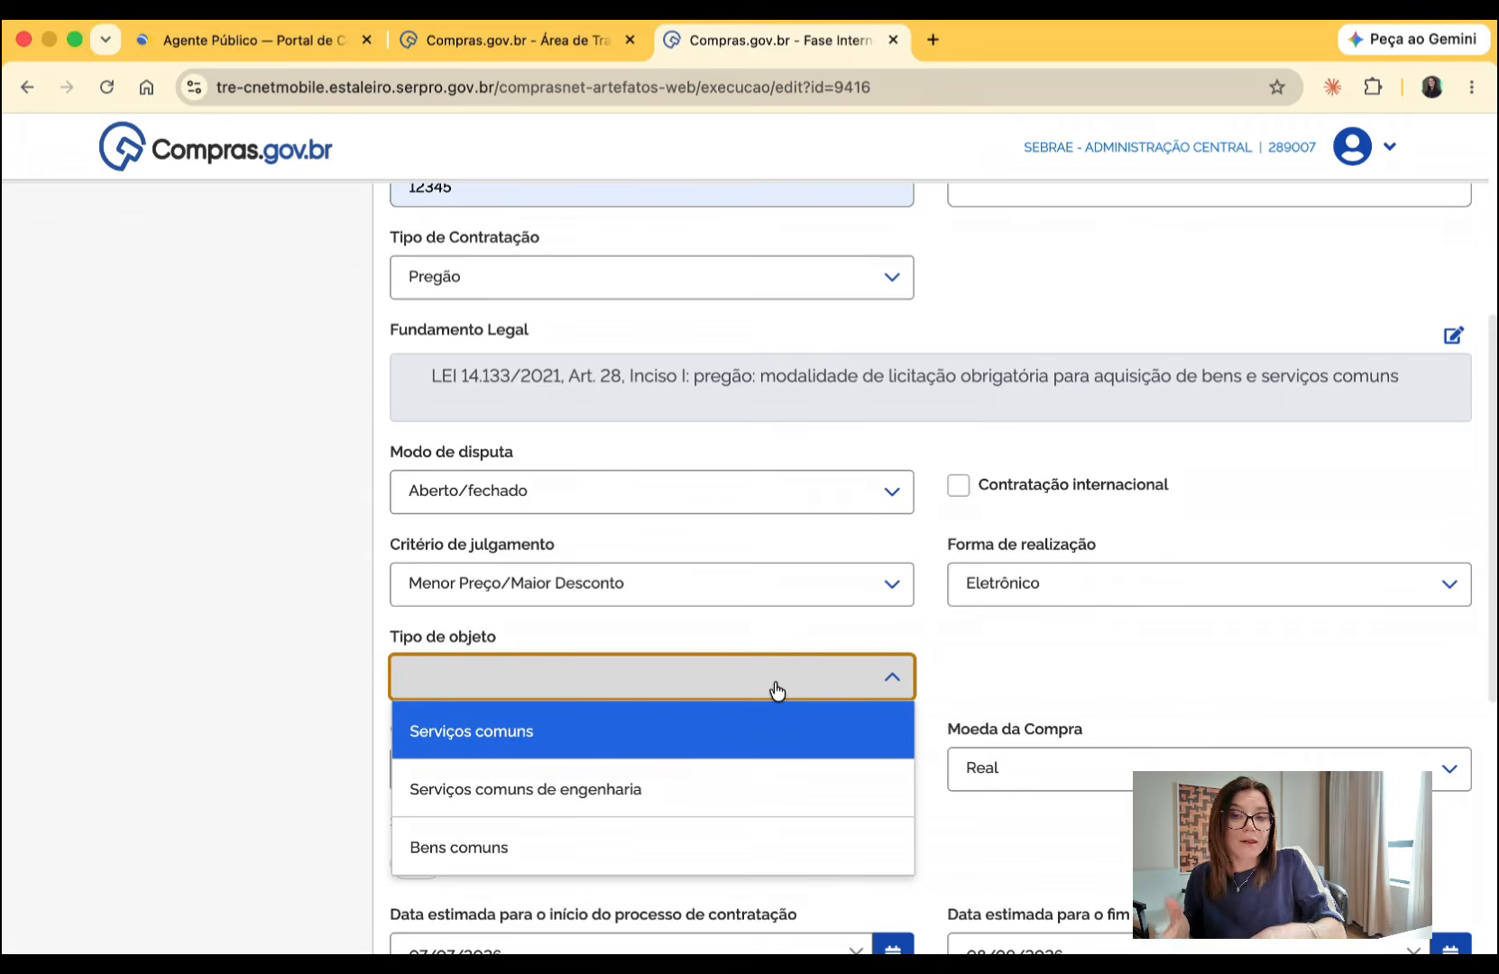
{"action": "left_click", "coordinate": [554, 843]}
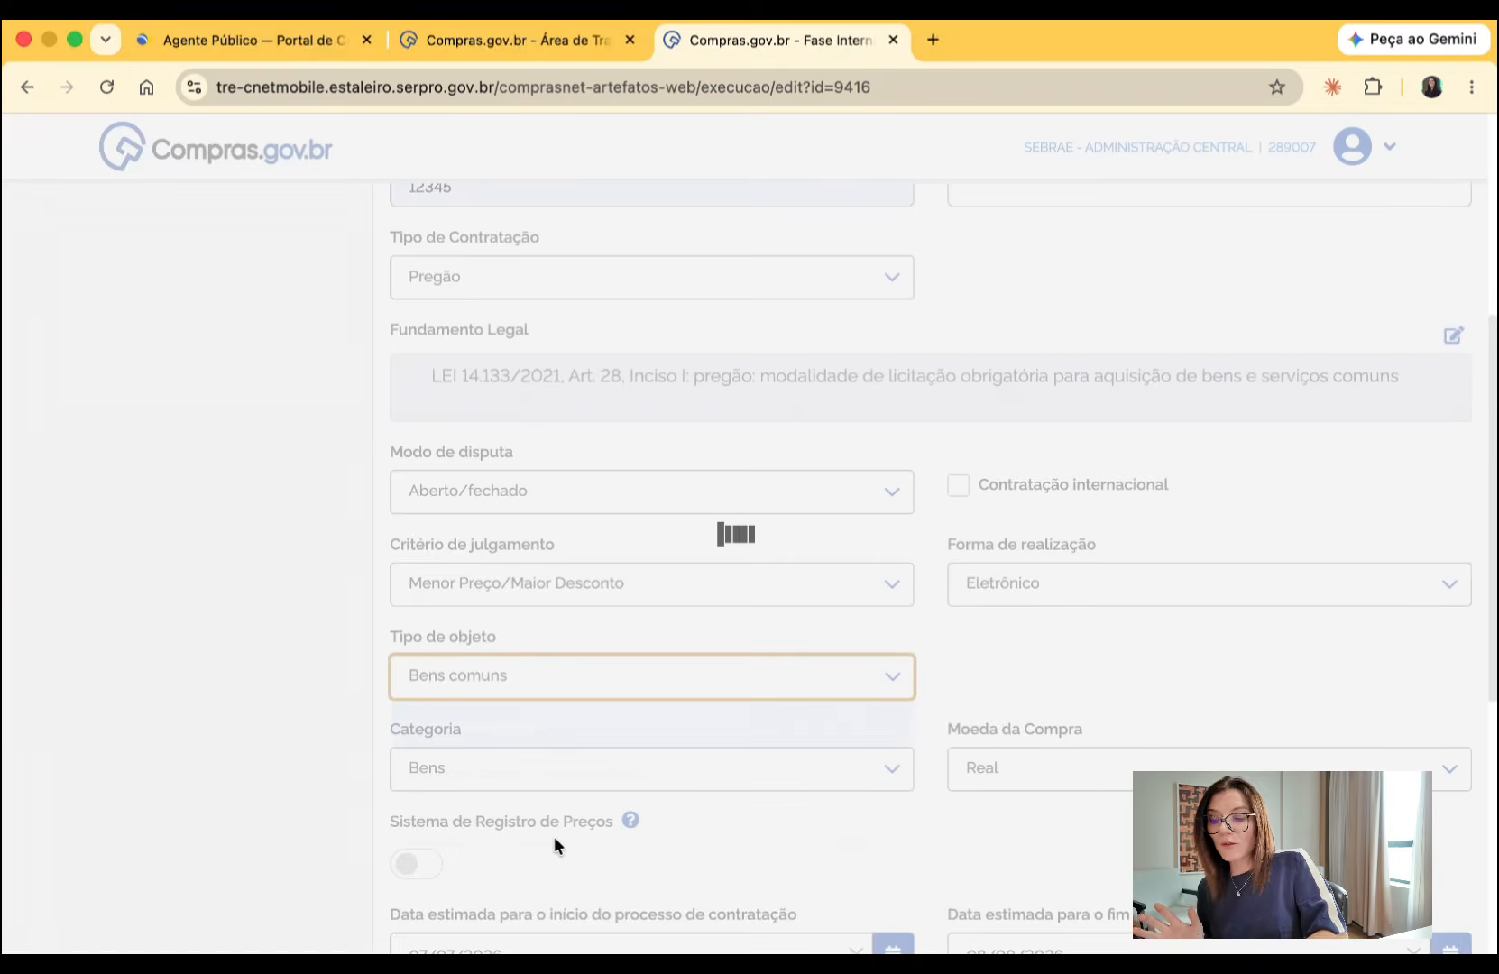
- Enable Sistema de Registro de Preços with Sem tratamento específico as the SRP purchase treatment
{"action": "scroll", "coordinate": [553, 836], "scroll_direction": "down", "scroll_amount": 3}
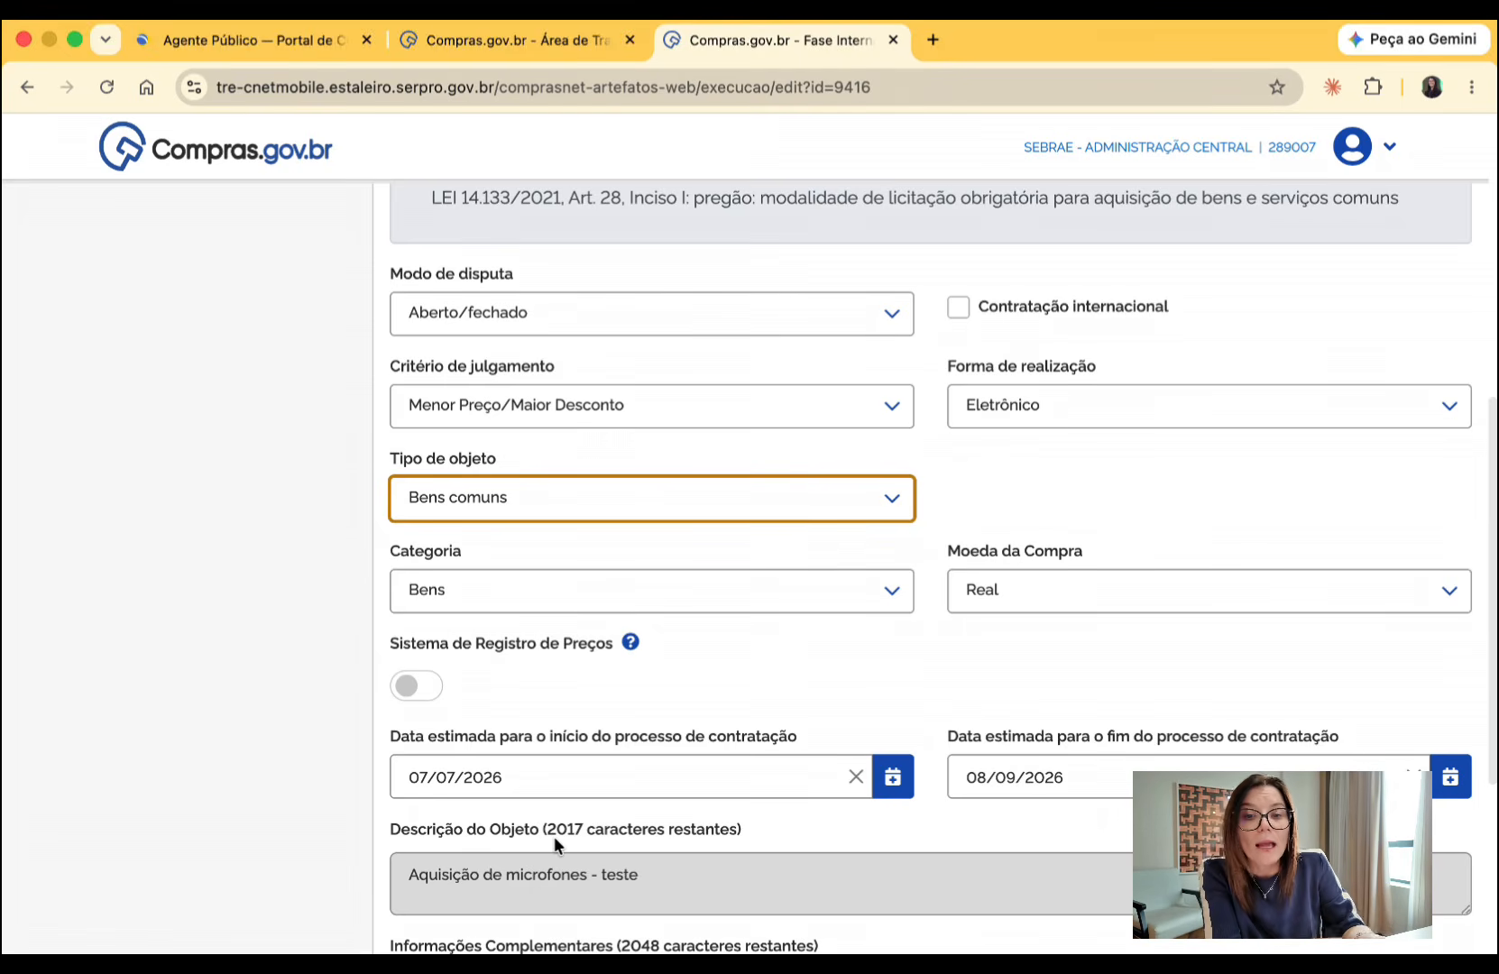
{"action": "scroll", "coordinate": [553, 836], "scroll_direction": "down", "scroll_amount": 1}
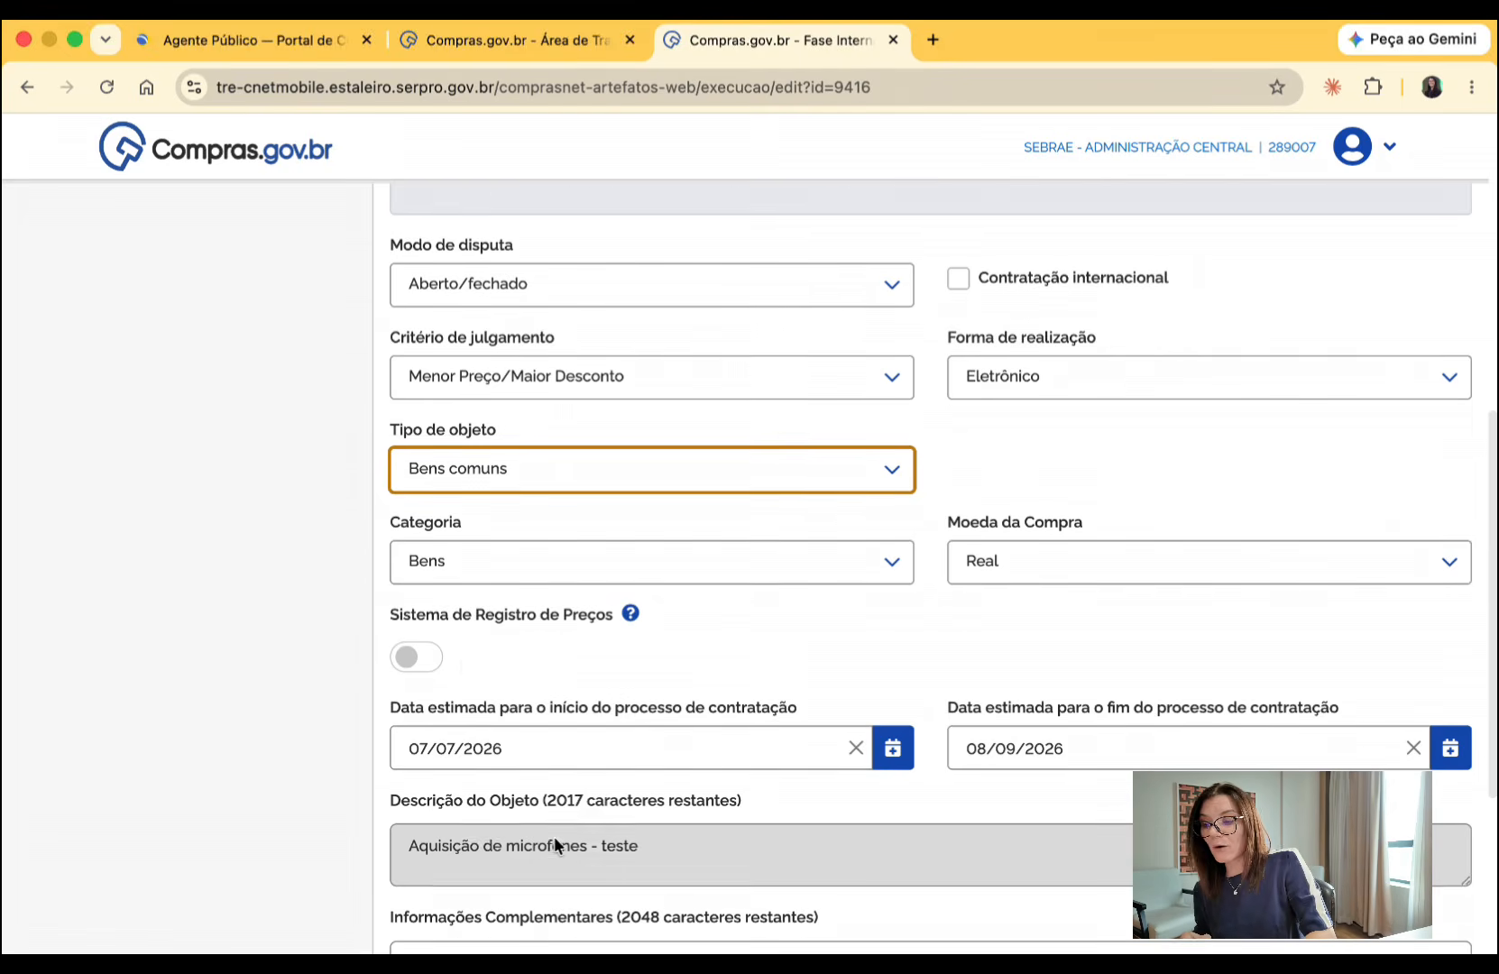
{"action": "left_click", "coordinate": [415, 658]}
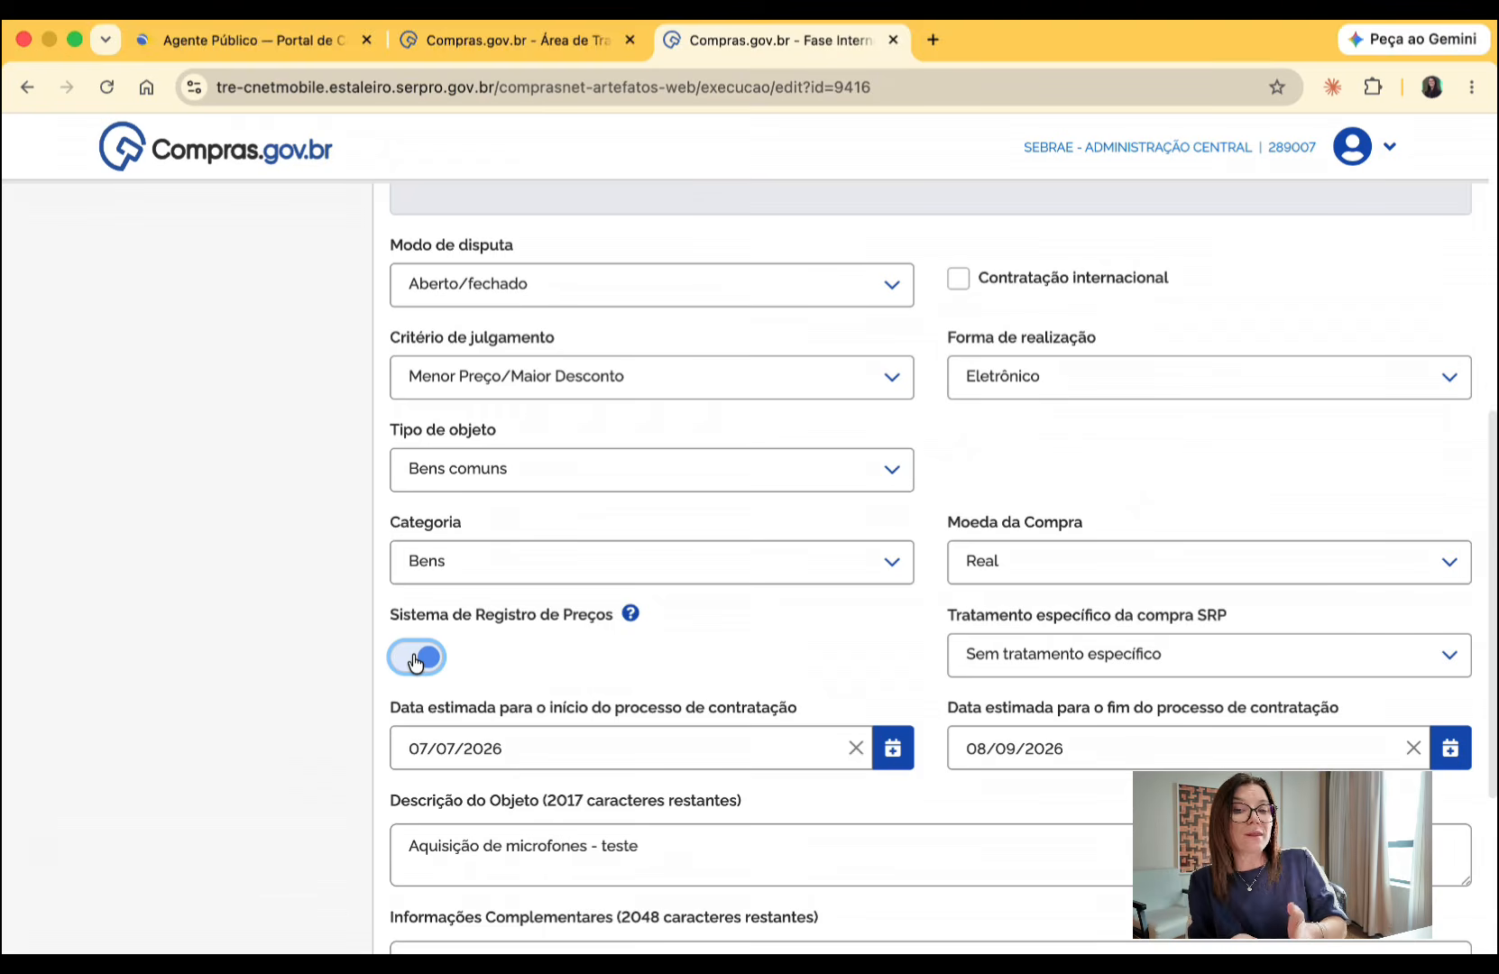
{"action": "left_click", "coordinate": [1089, 683]}
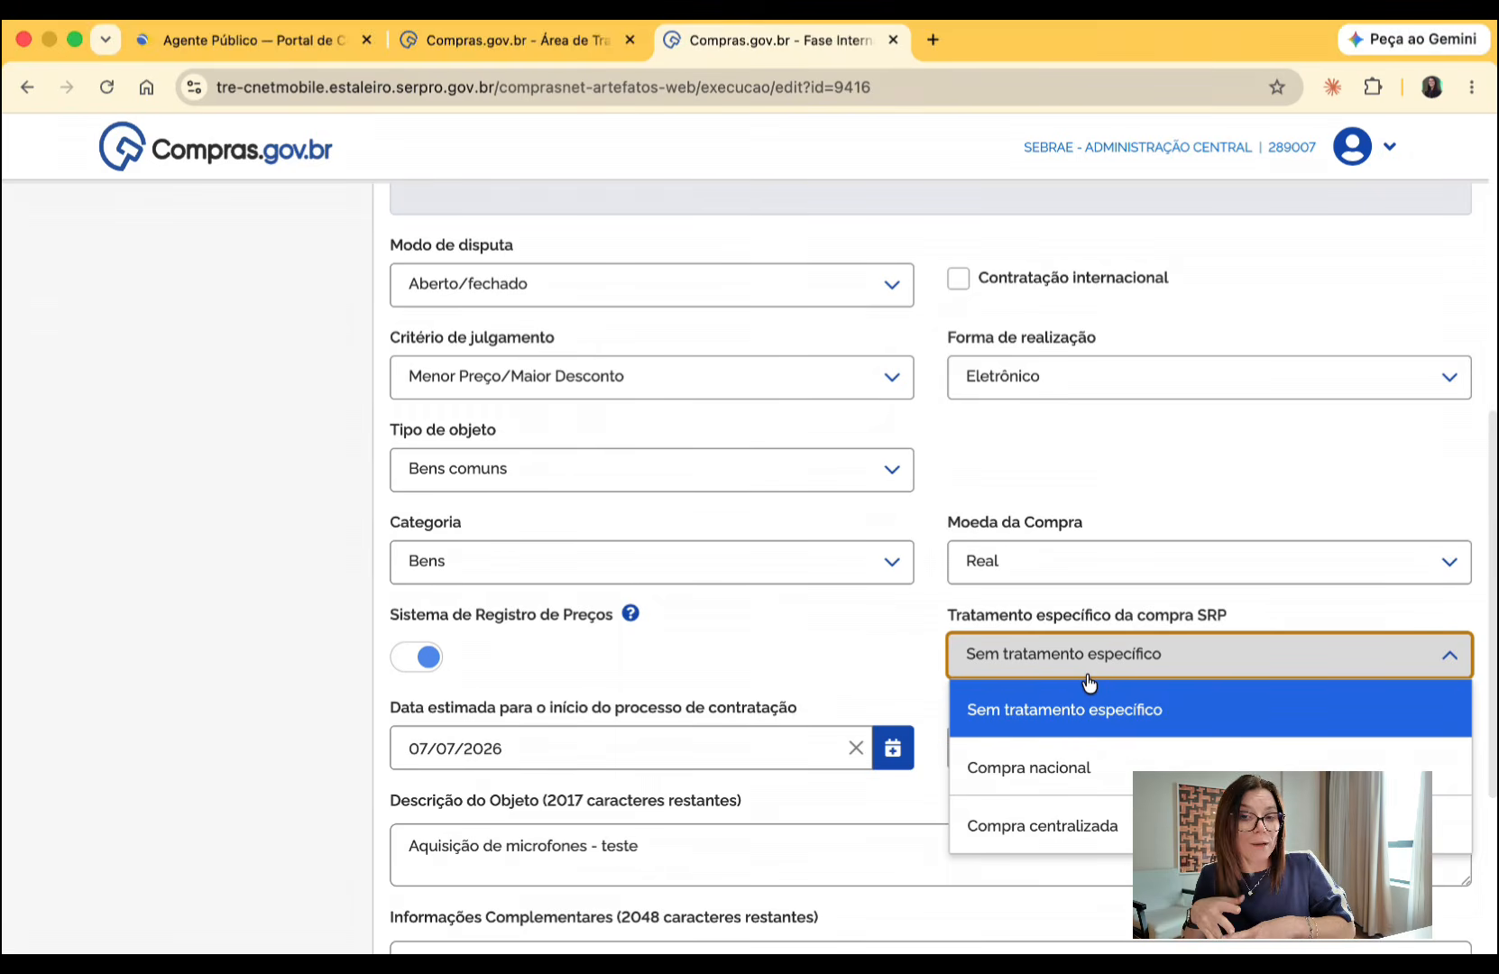
{"action": "left_click", "coordinate": [1085, 710]}
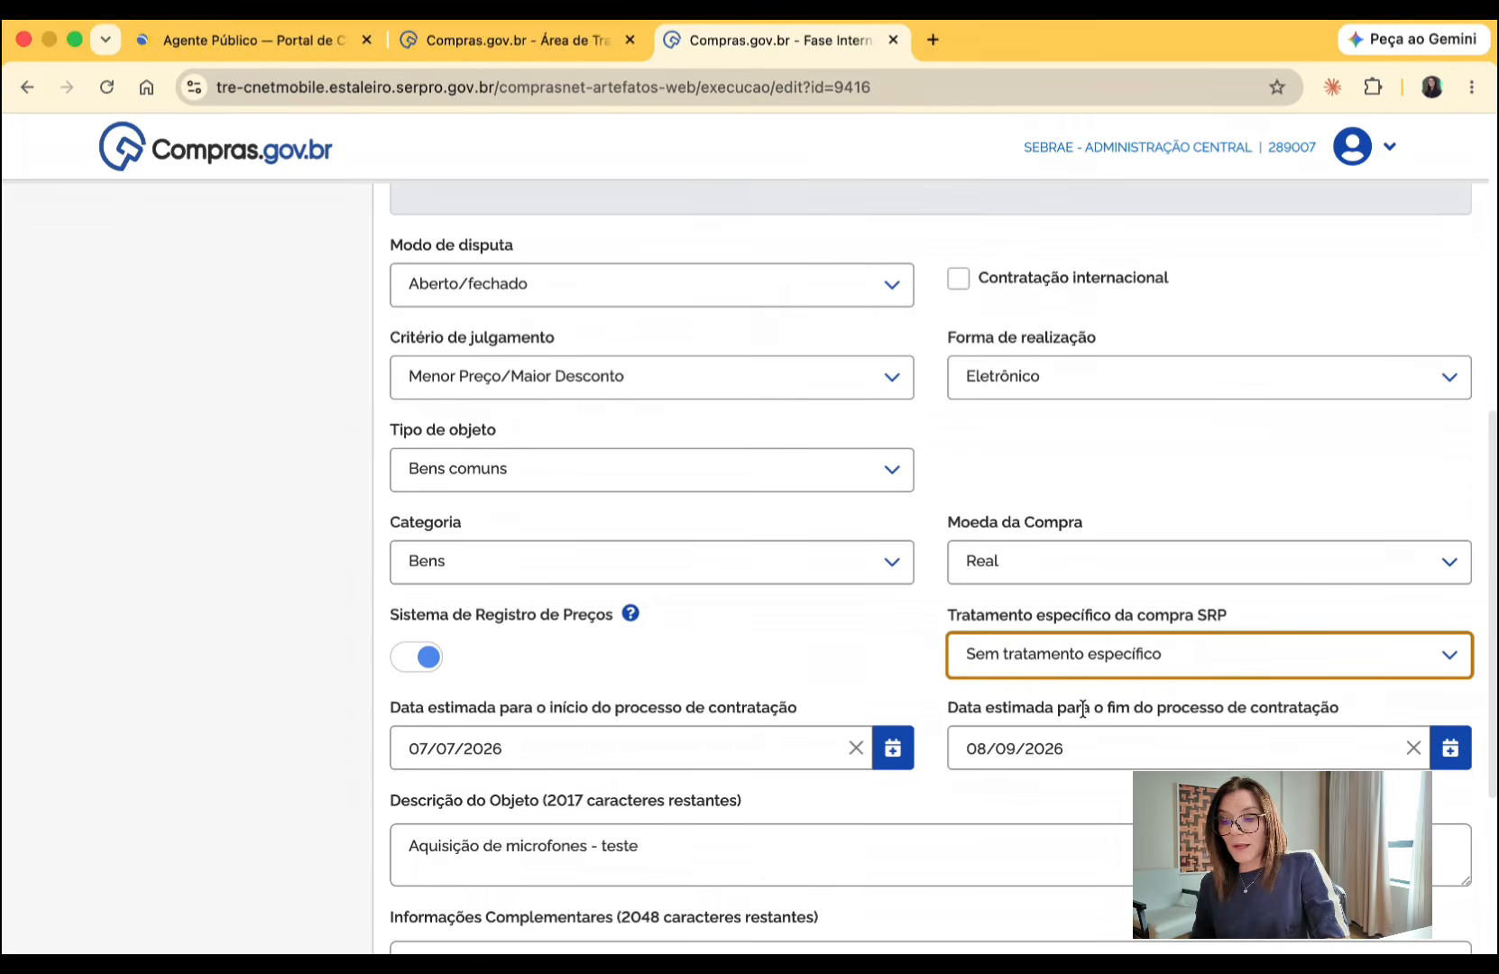
- Leave Informações Complementares blank and go on to the procurement's Dados adicionais section
{"action": "scroll", "coordinate": [1082, 709], "scroll_direction": "down", "scroll_amount": 4}
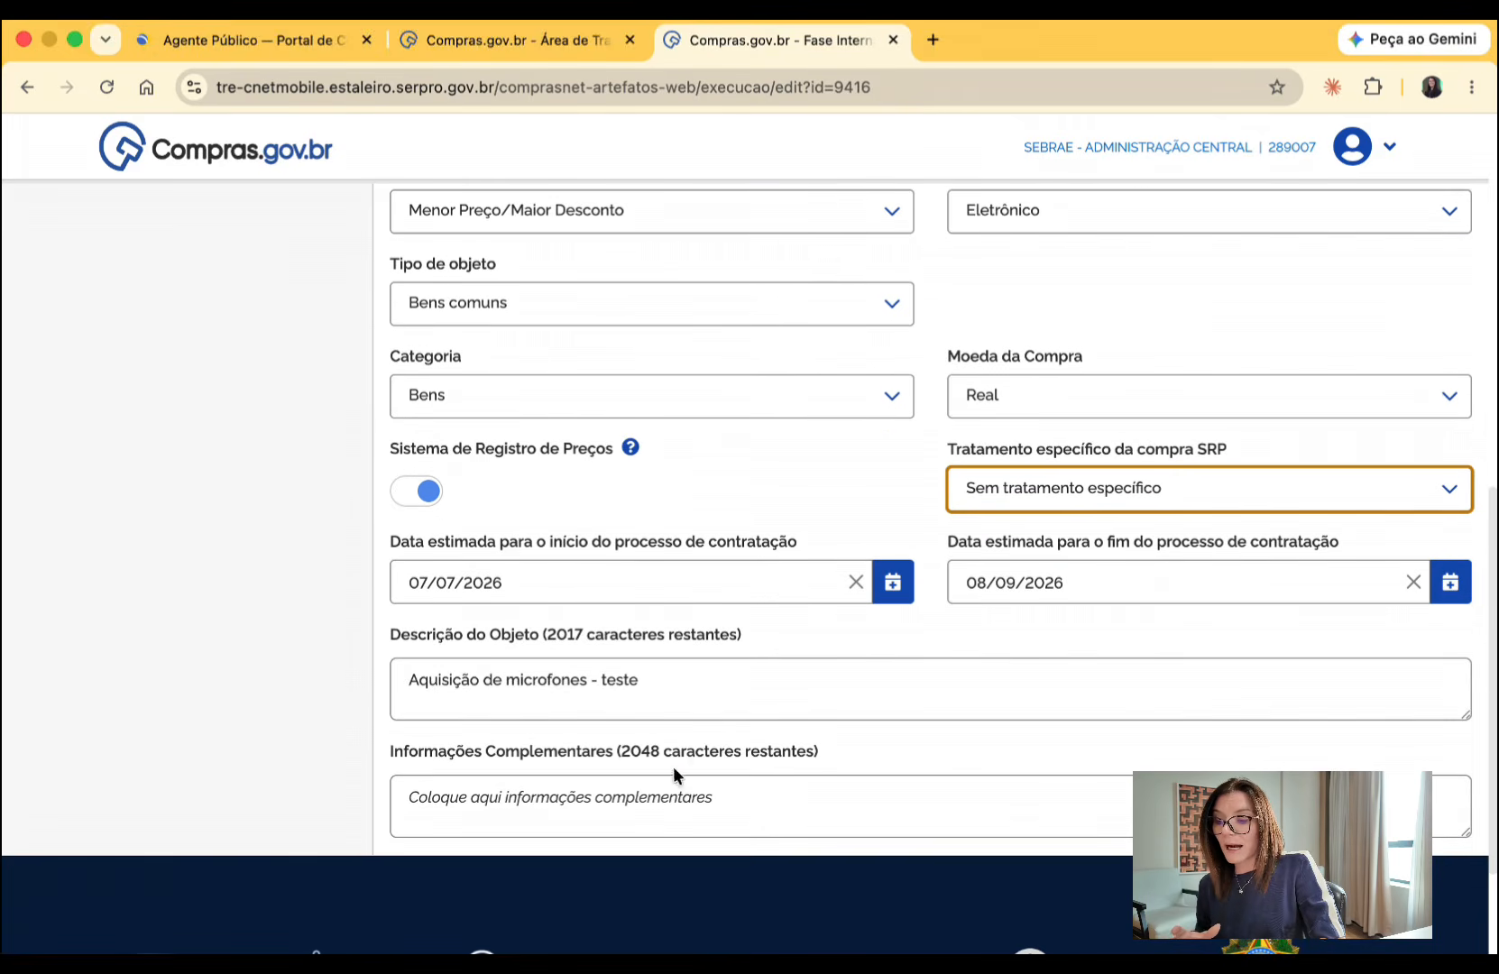
{"action": "left_click", "coordinate": [667, 793]}
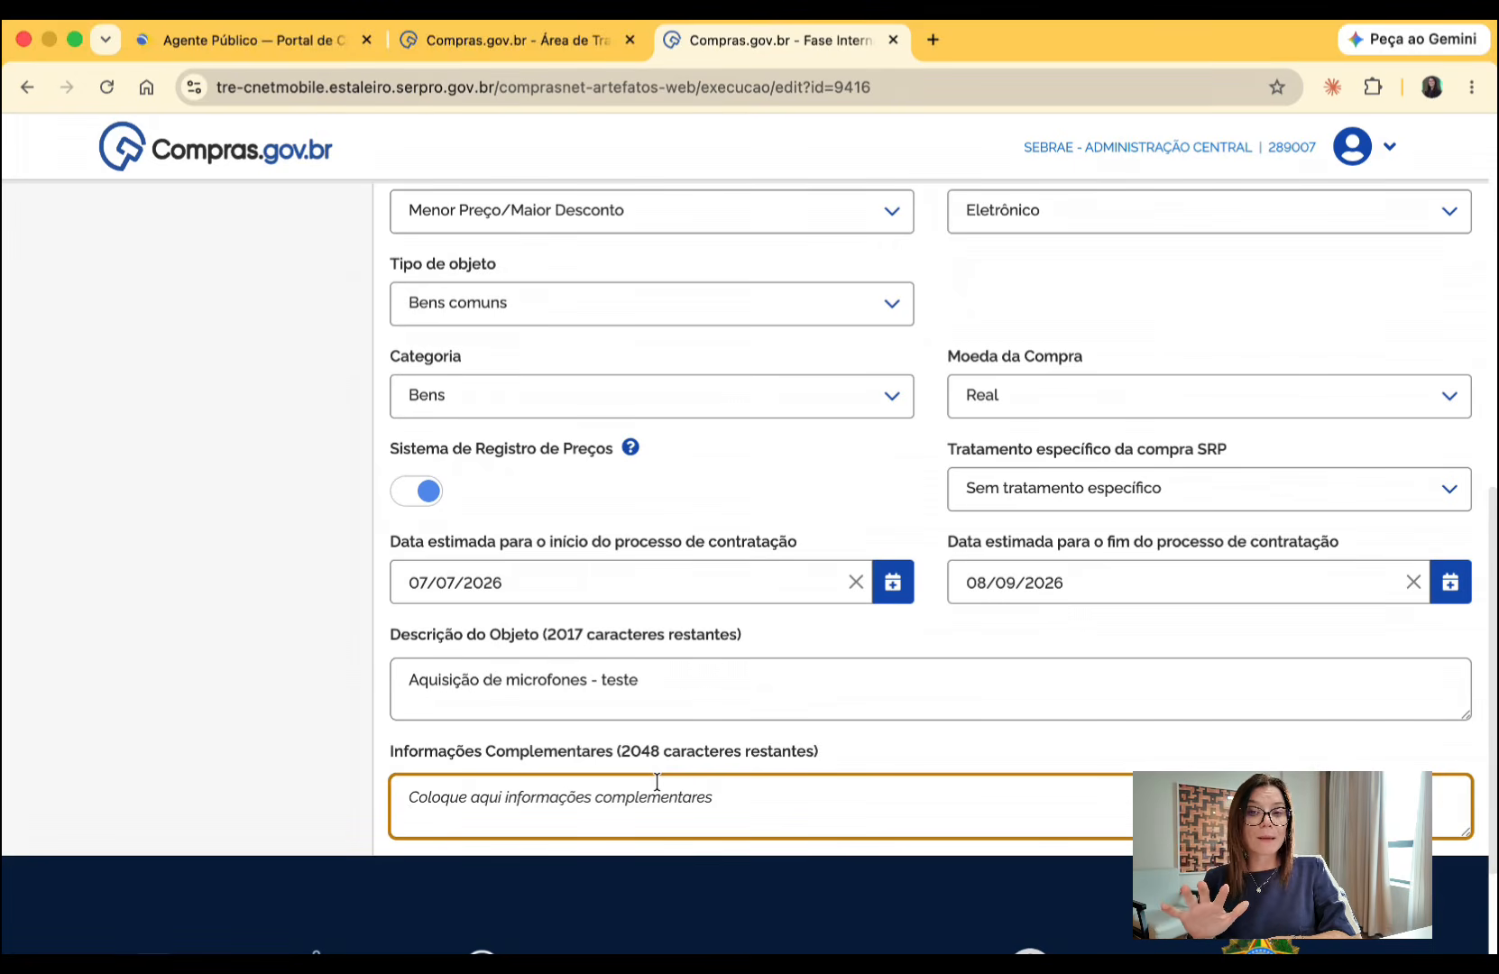
{"action": "scroll", "coordinate": [657, 781], "scroll_direction": "up", "scroll_amount": 1}
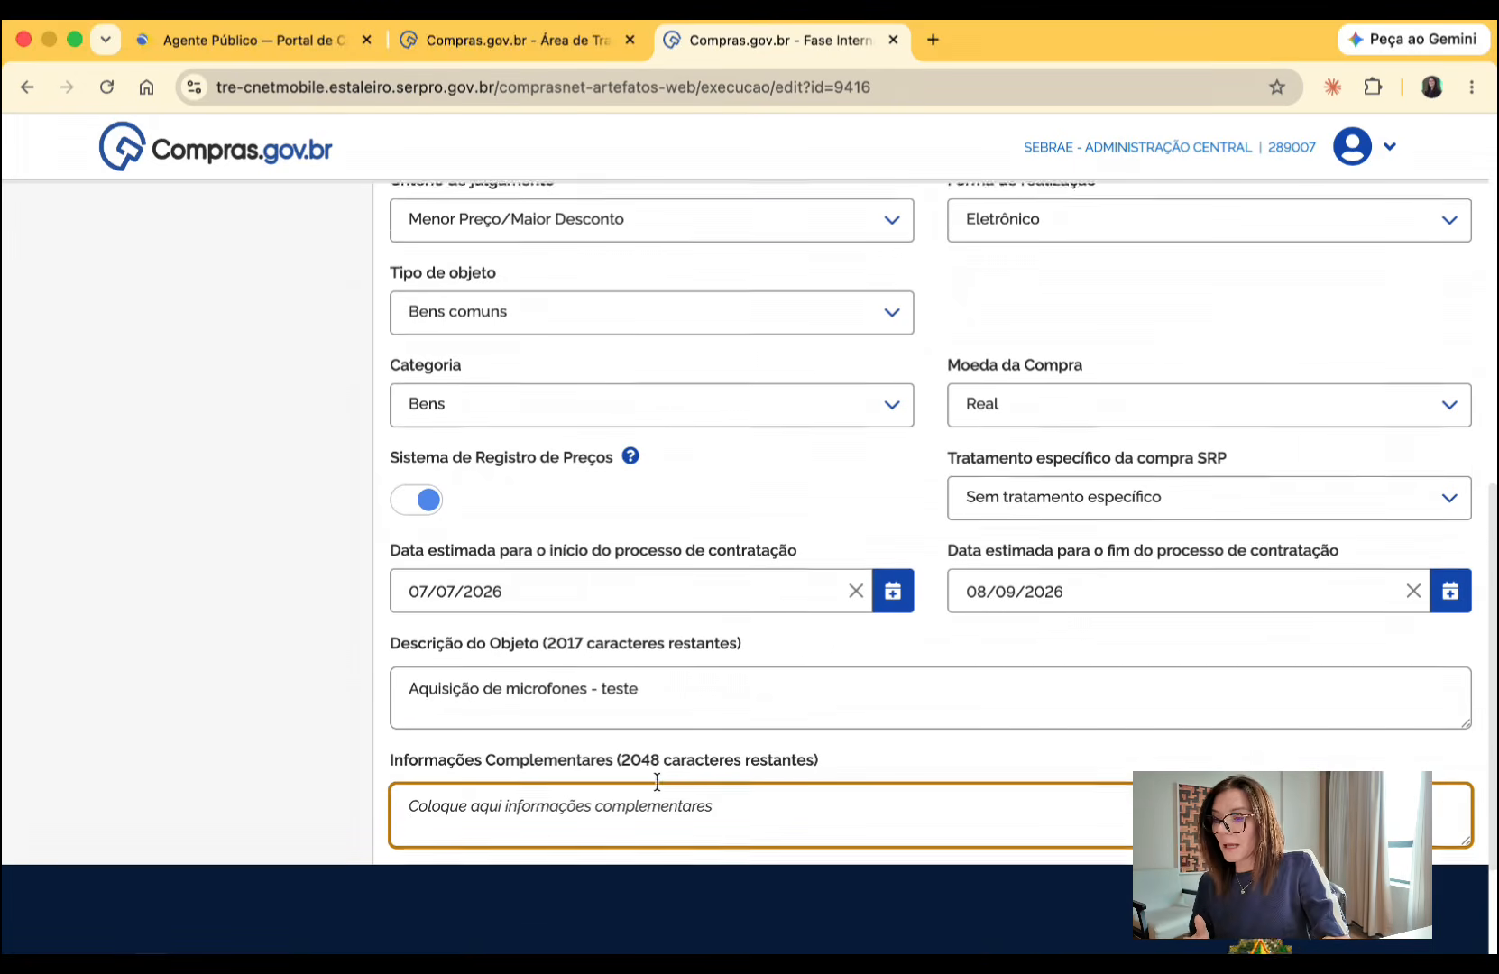
{"action": "scroll", "coordinate": [657, 781], "scroll_direction": "up", "scroll_amount": 10}
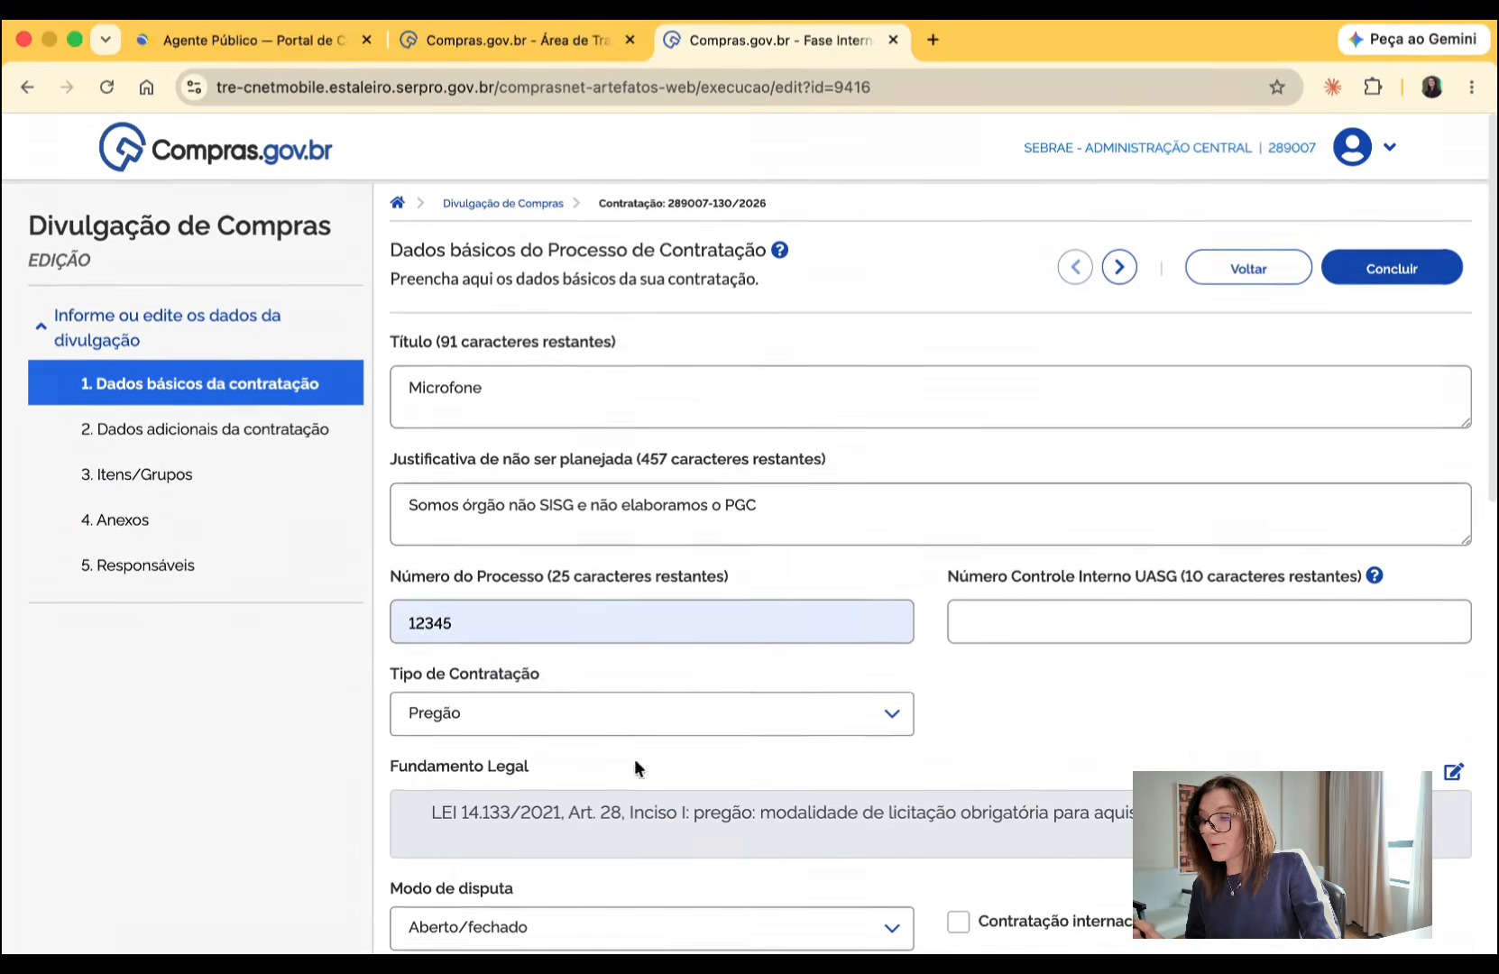
{"action": "left_click", "coordinate": [228, 424]}
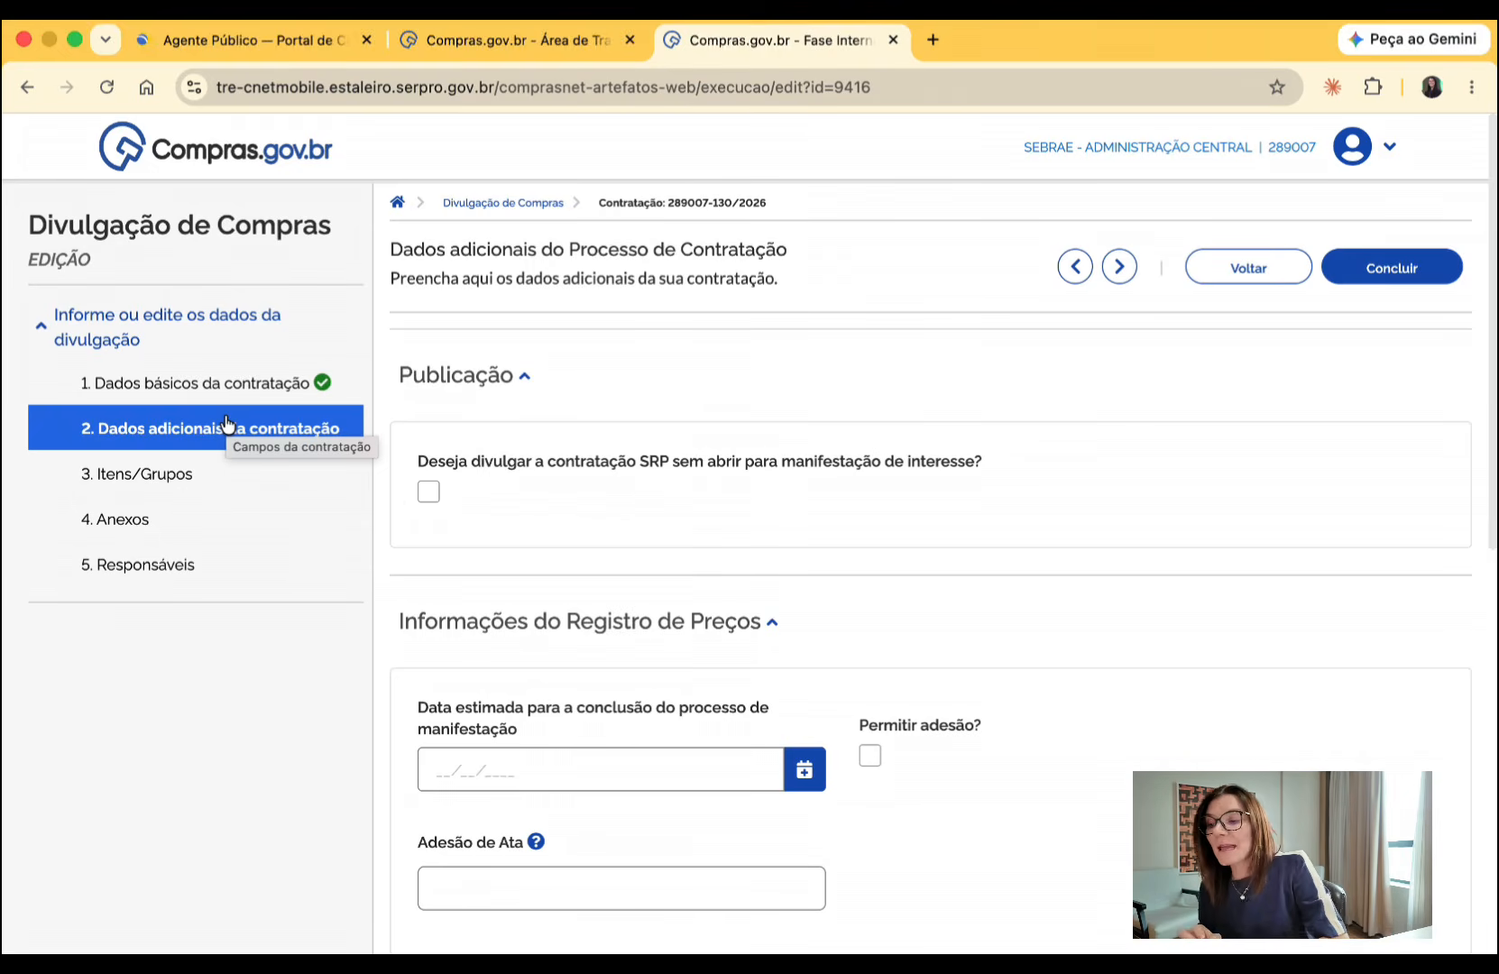
- Preview the publication fields for disclosing the SRP procurement without opening it for manifestação de interesse, leaving that option cleared
{"action": "left_click", "coordinate": [428, 491]}
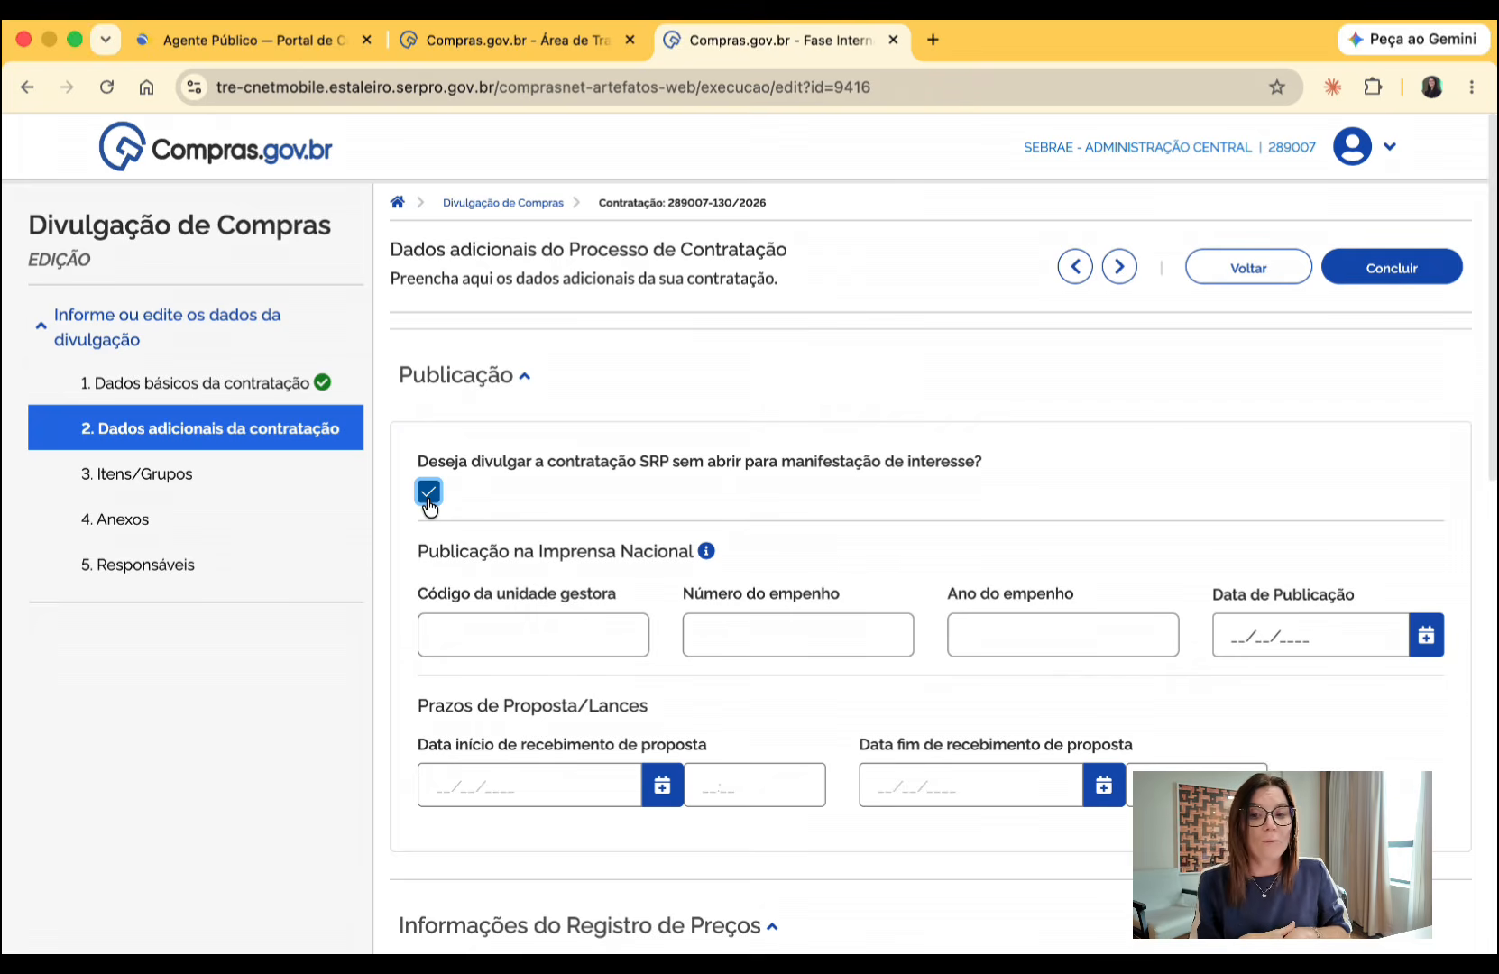
{"action": "left_click", "coordinate": [428, 492]}
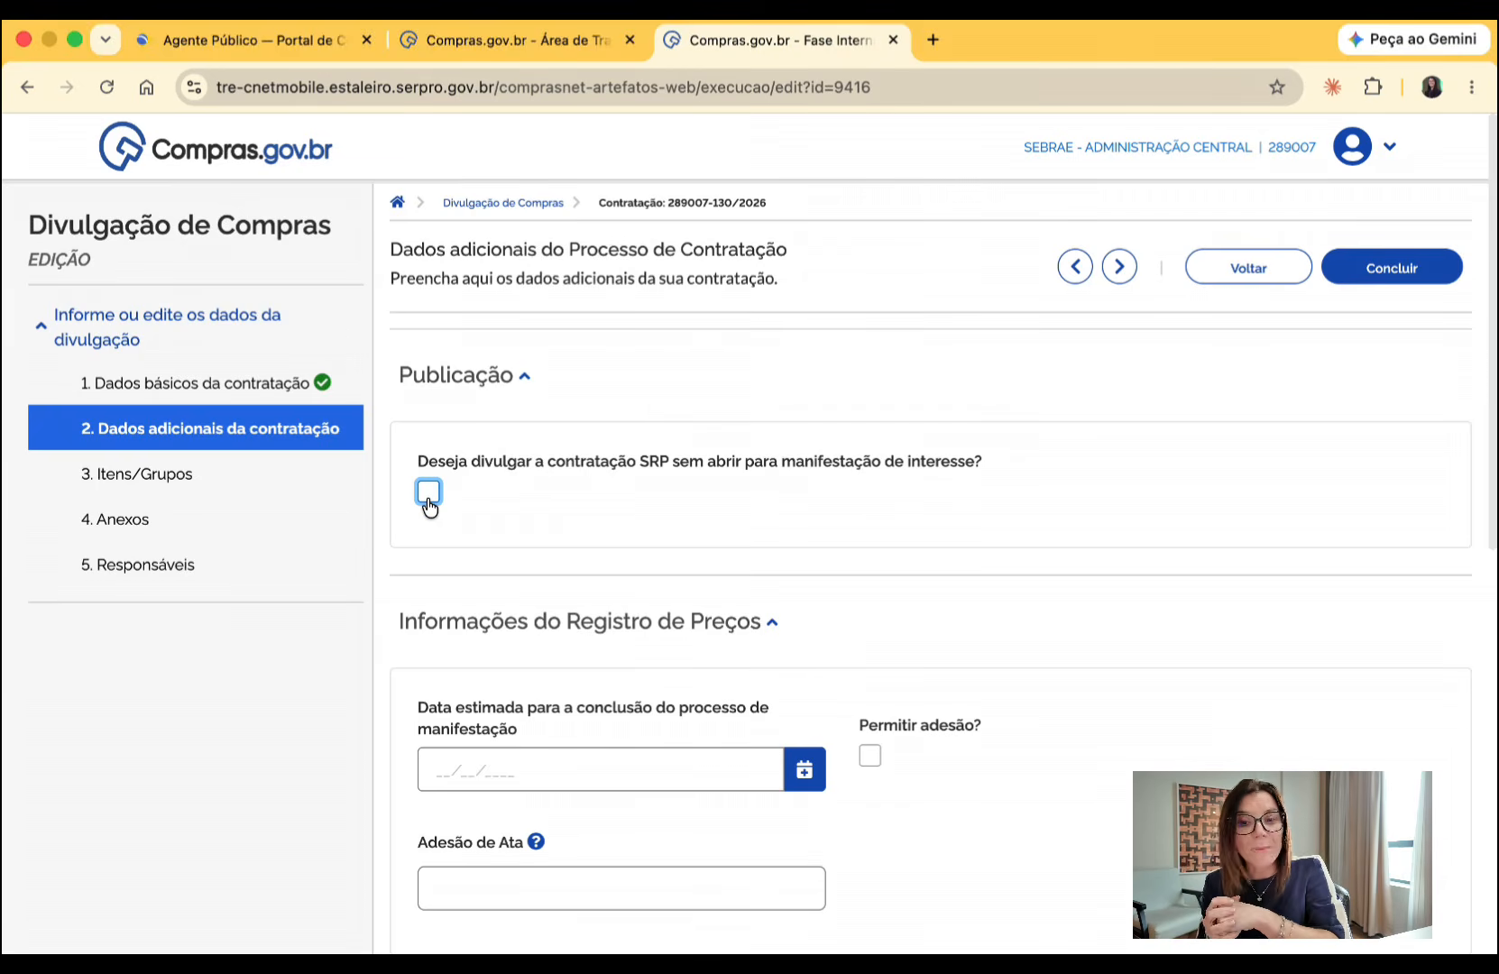
{"action": "scroll", "coordinate": [430, 506], "scroll_direction": "down", "scroll_amount": 1}
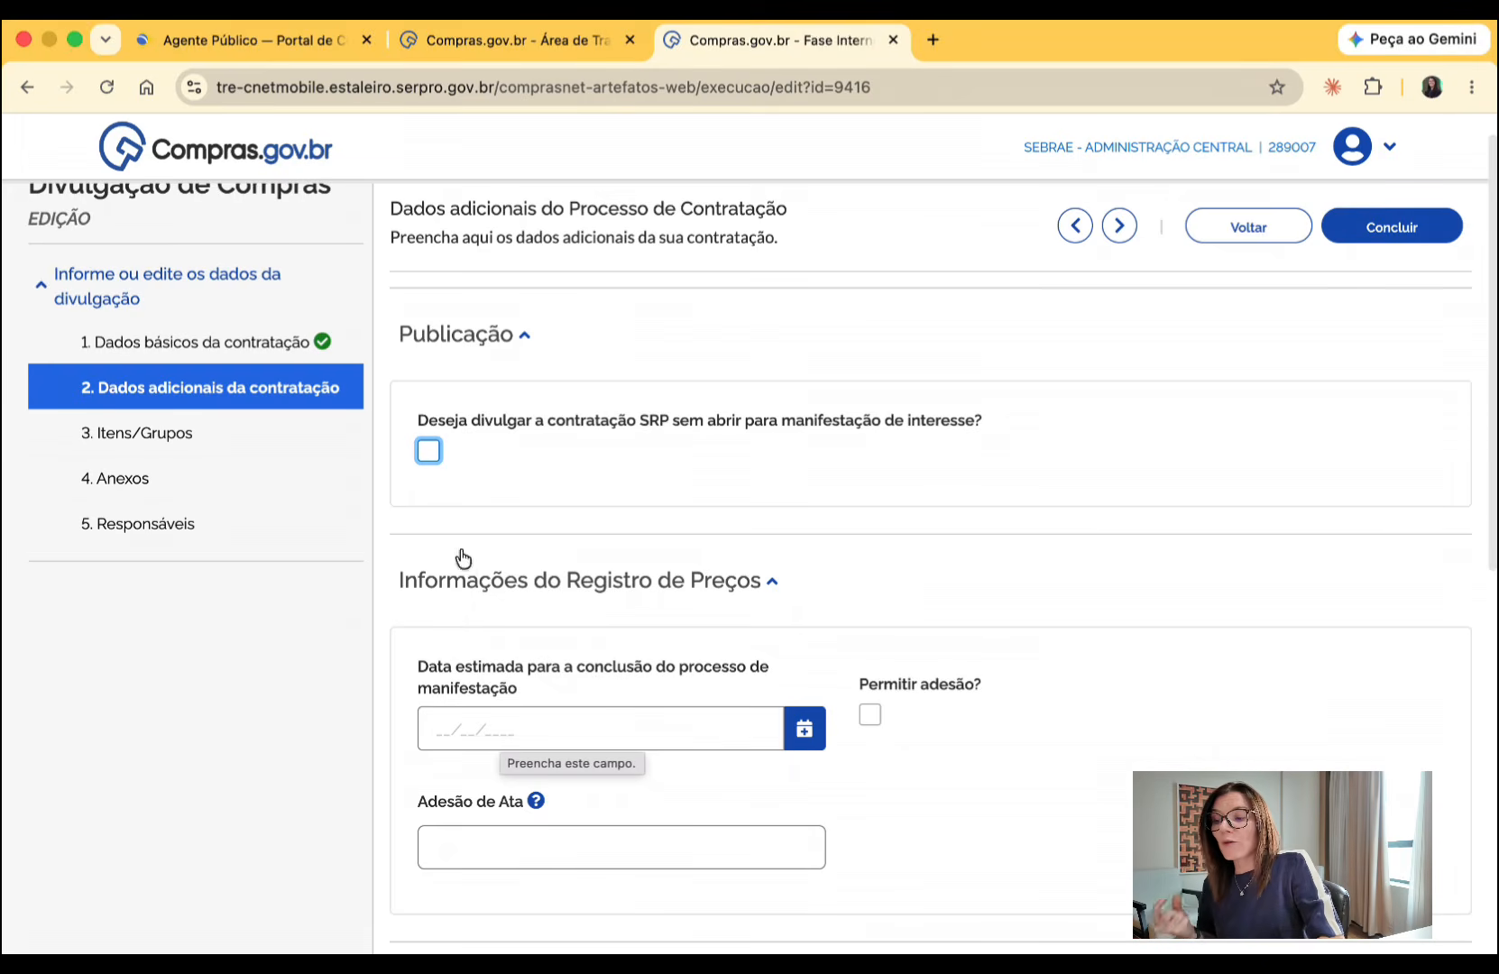
- Enable disclosing the SRP procurement without opening it for manifestação de interesse
{"action": "left_click", "coordinate": [428, 451]}
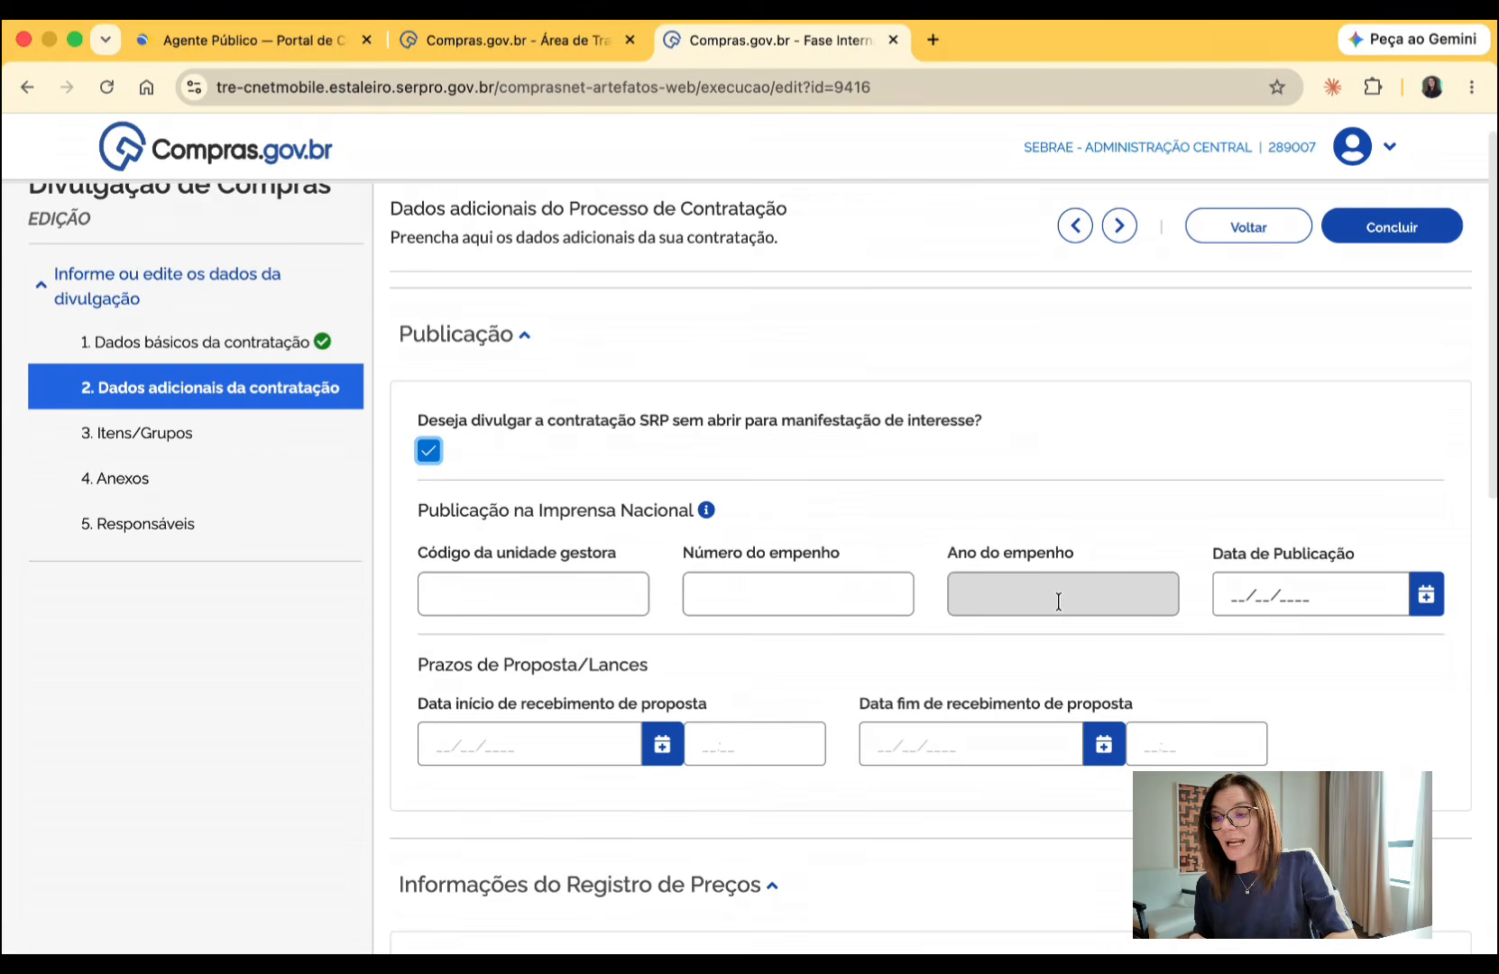
{"action": "left_click", "coordinate": [555, 591]}
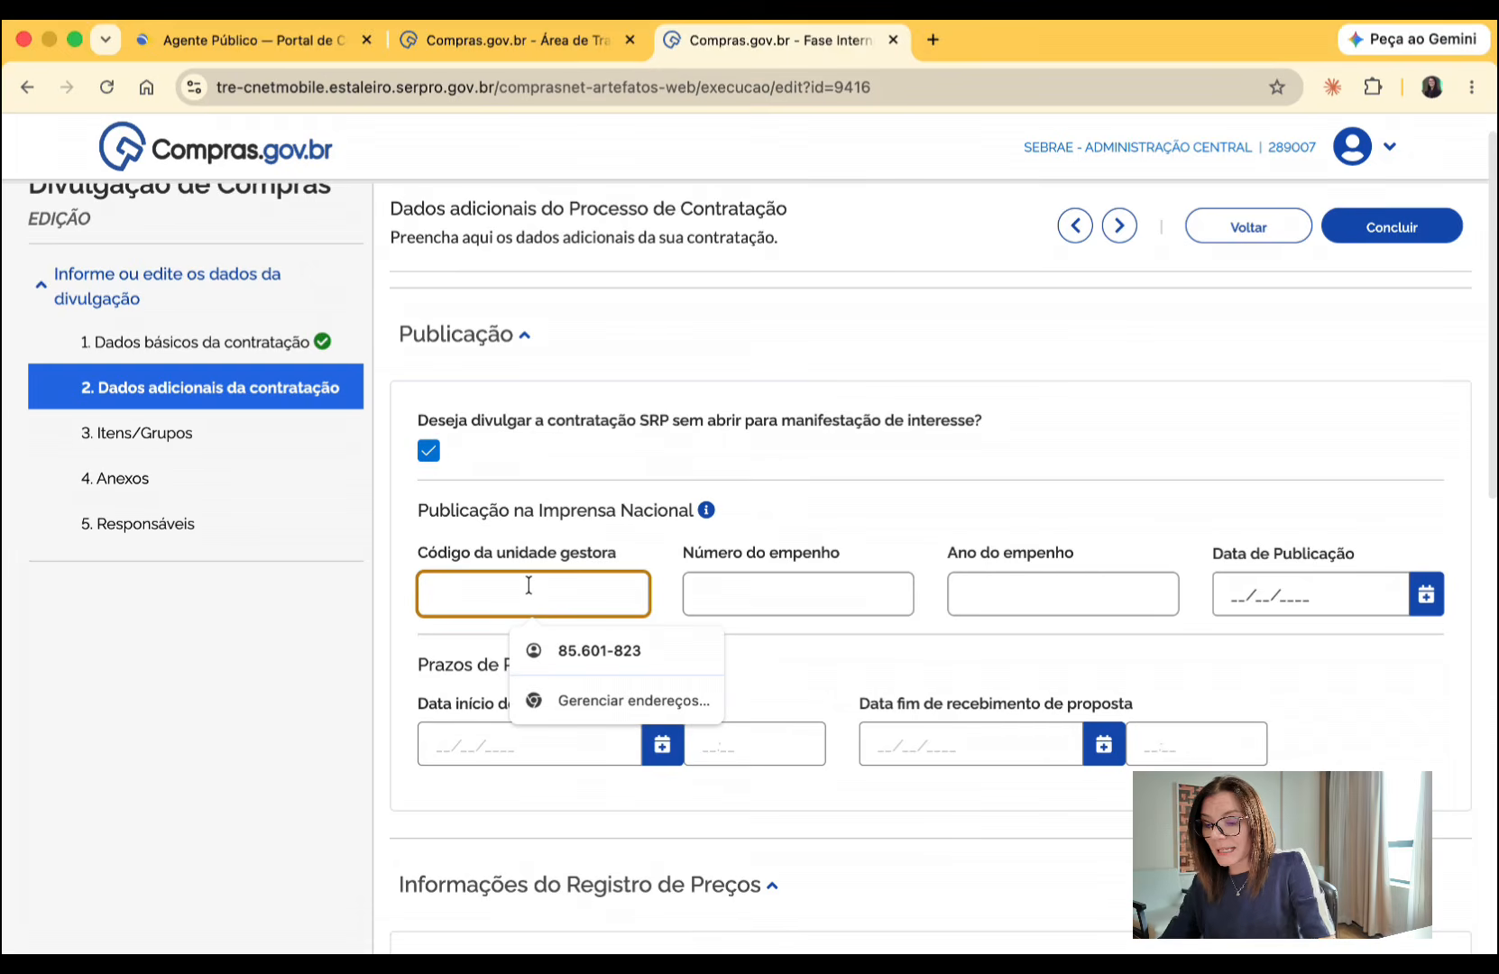
{"action": "type", "text": "8879"}
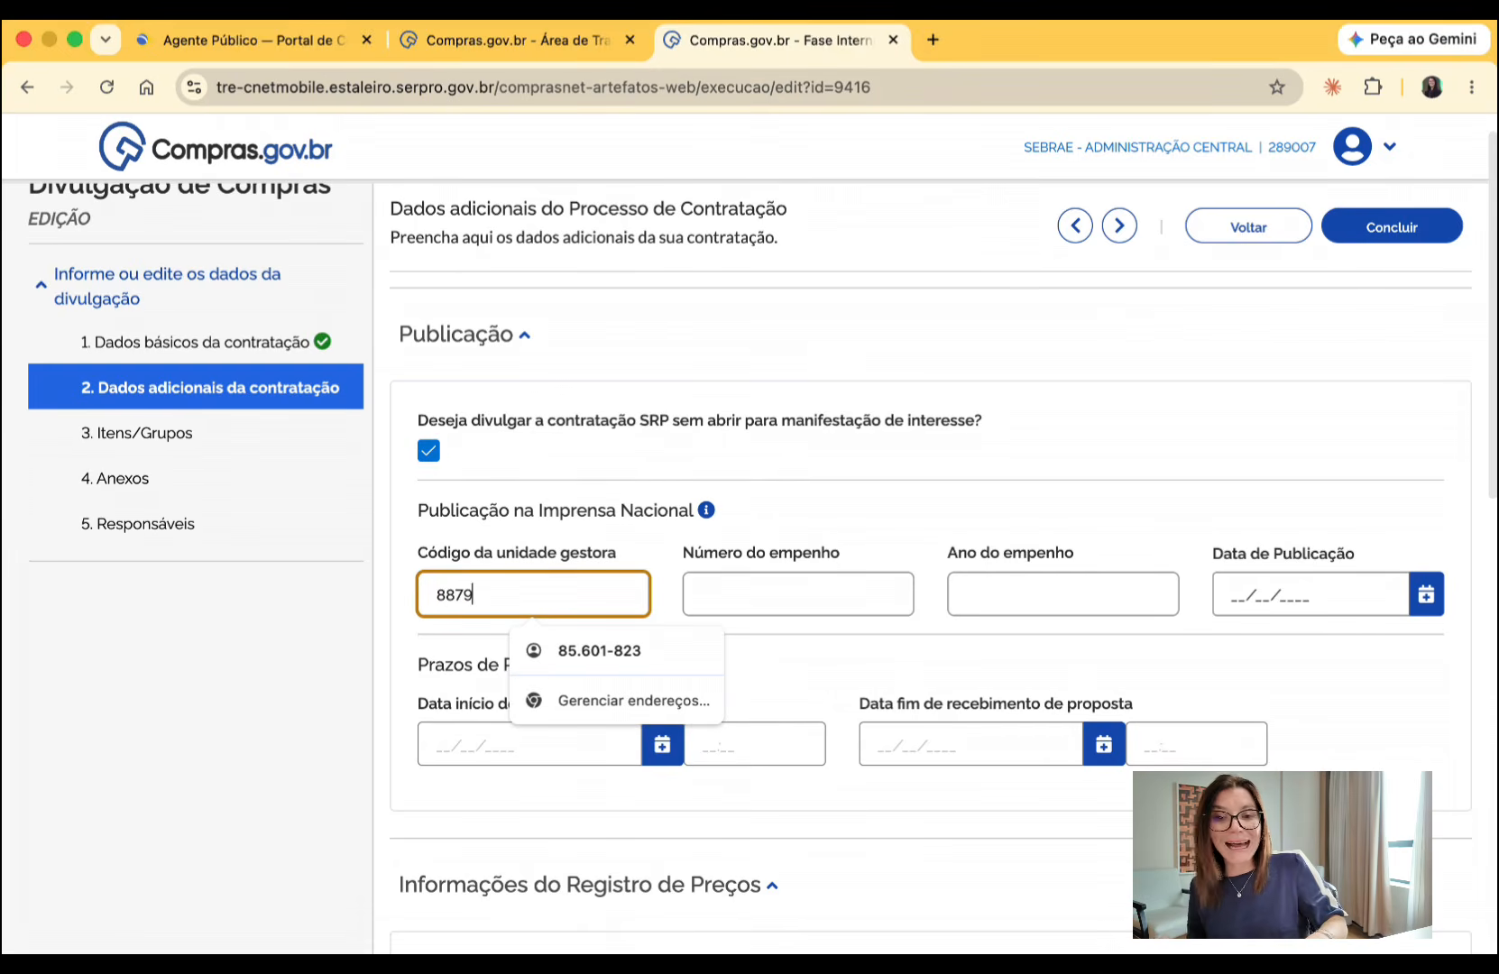
{"action": "key", "text": "BackSpace"}
{"action": "key", "text": "BackSpace"}
{"action": "key", "text": "BackSpace"}
{"action": "key", "text": "BackSpace"}
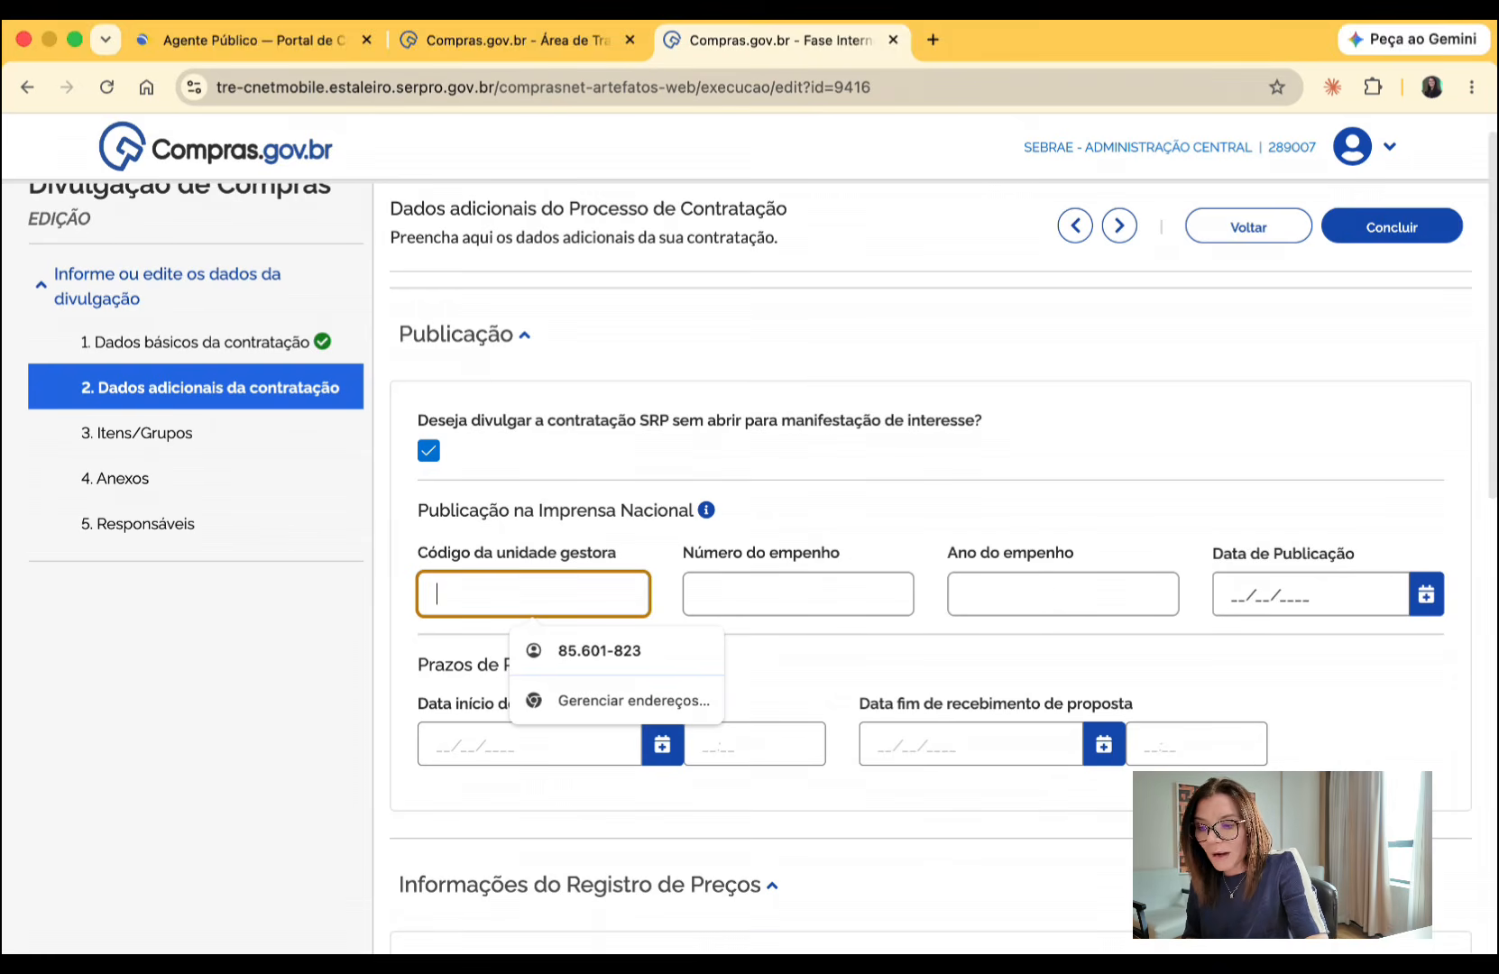
{"action": "left_click", "coordinate": [799, 595]}
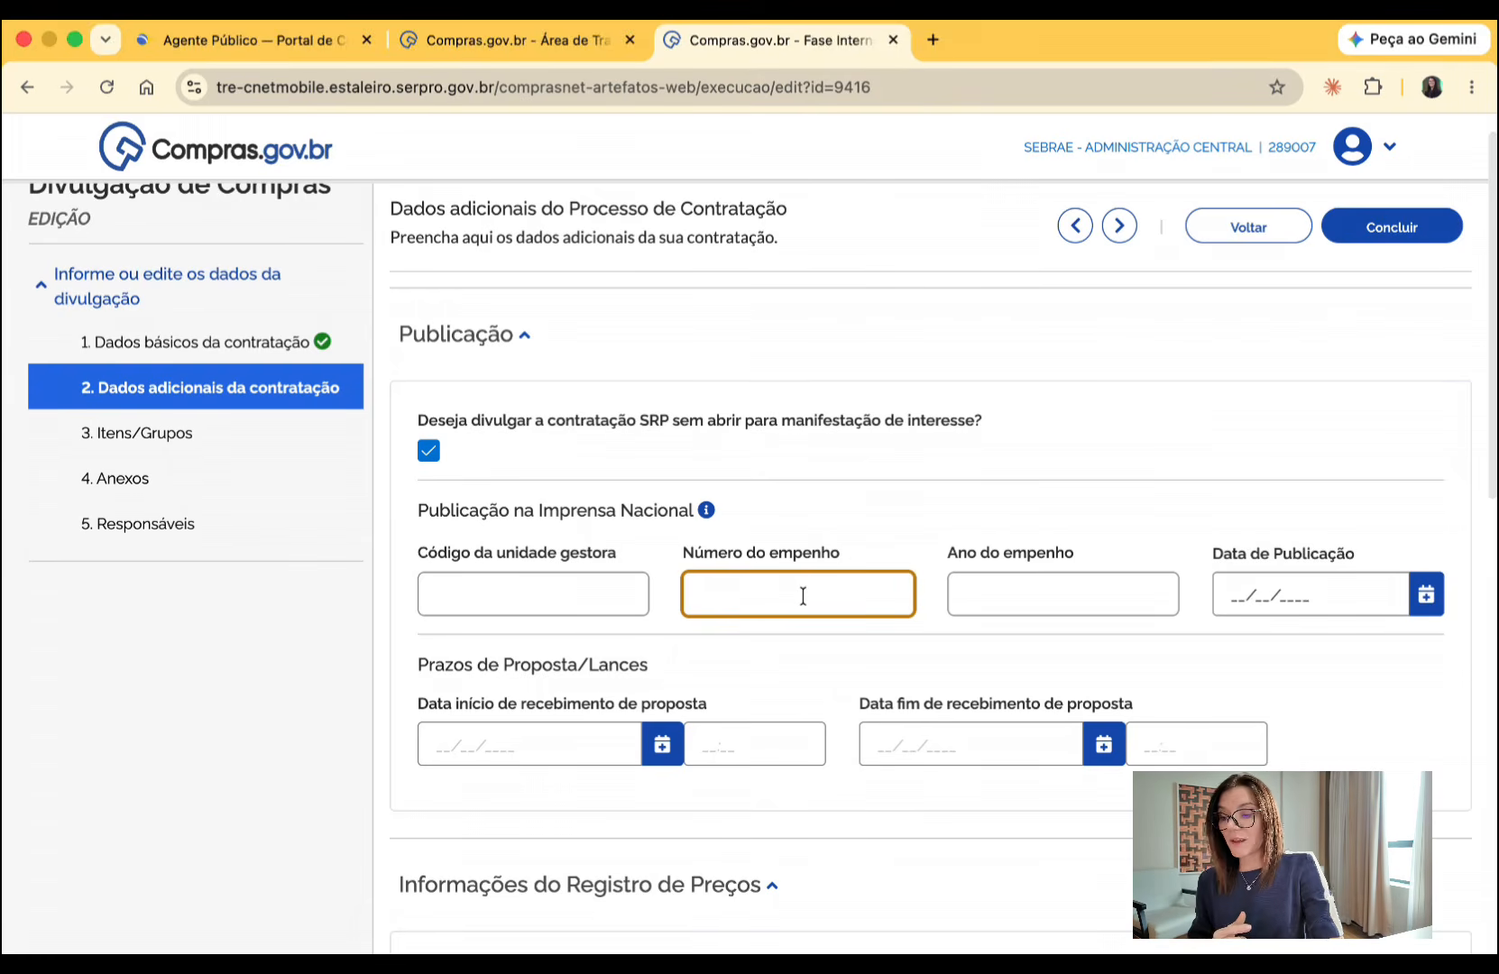
- Set the start of proposal receipt (Data início de recebimento de proposta) to 20/07/2026 at 08:00
{"action": "left_click", "coordinate": [656, 760]}
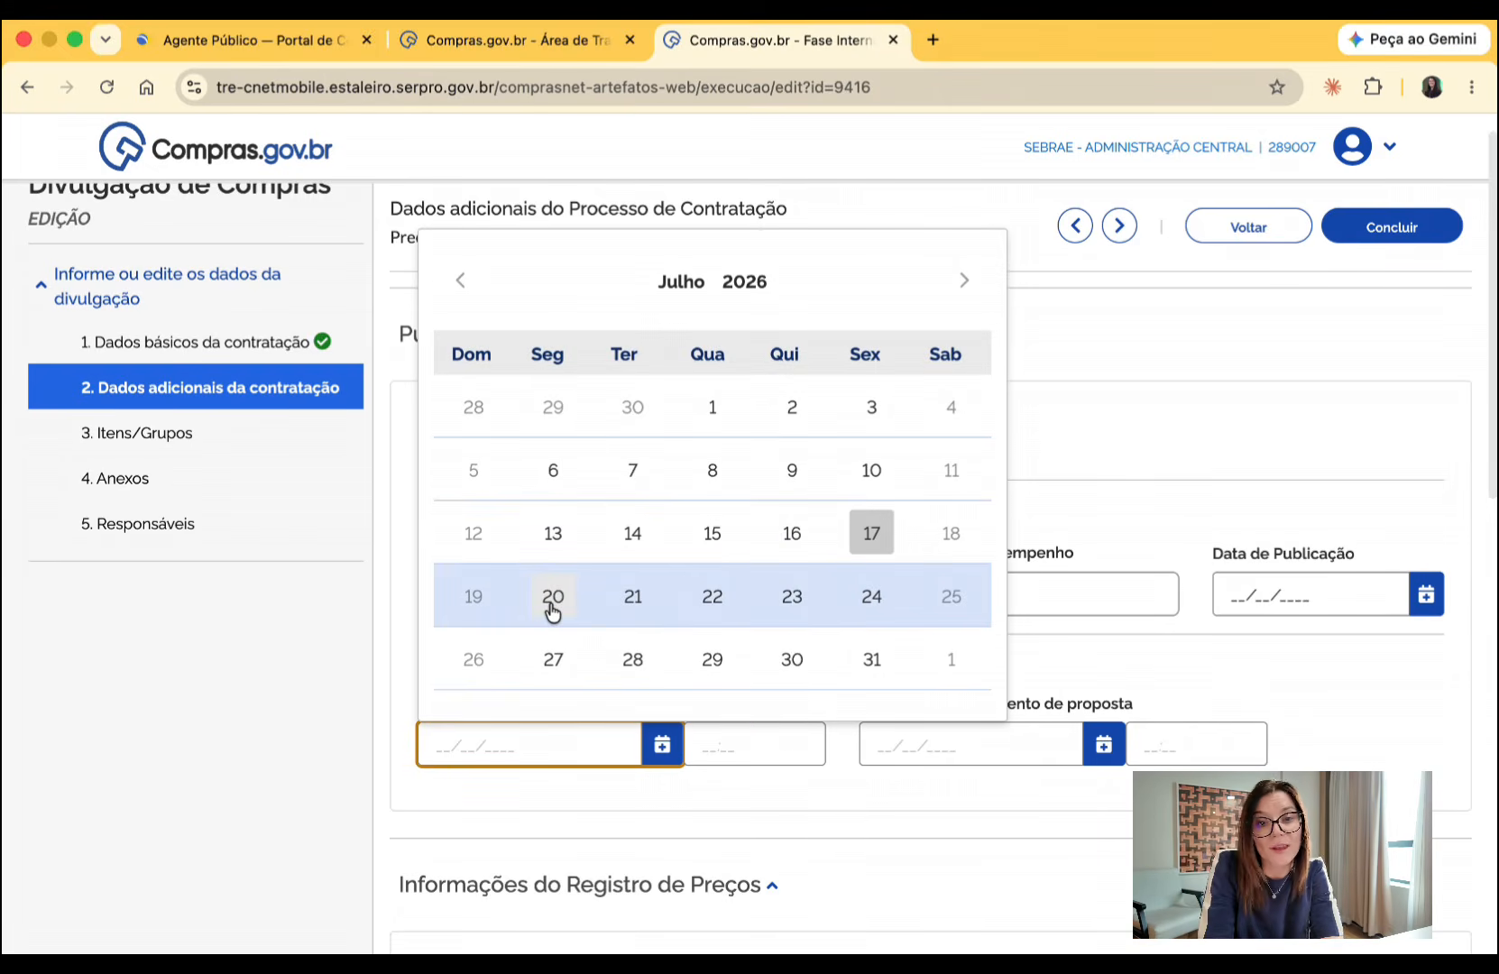
{"action": "left_click", "coordinate": [552, 598]}
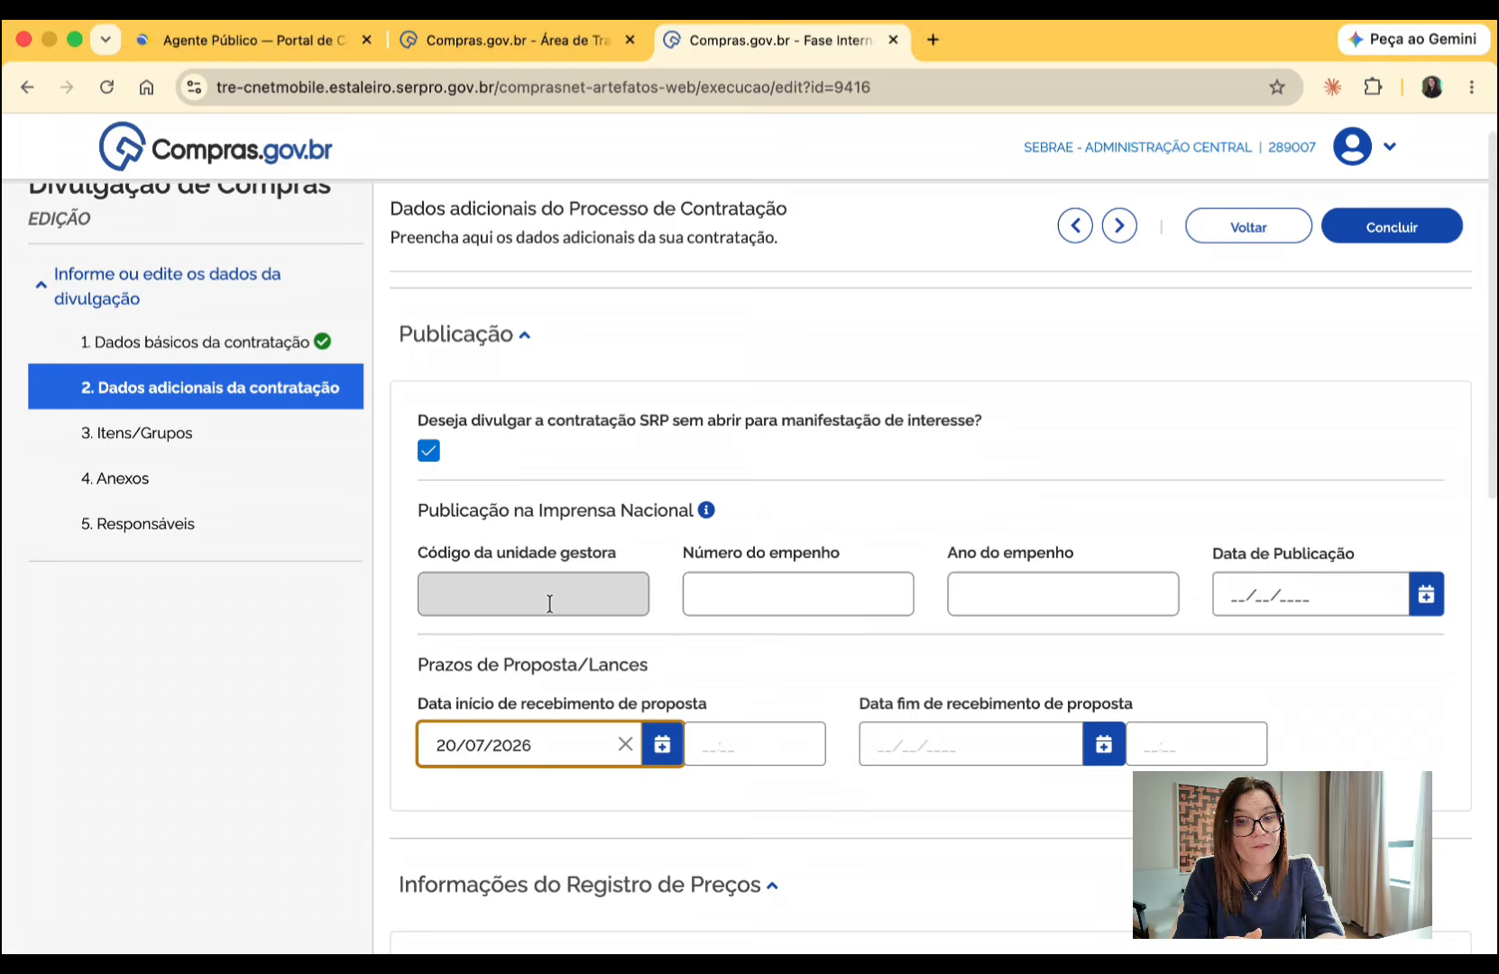
{"action": "left_click", "coordinate": [746, 751]}
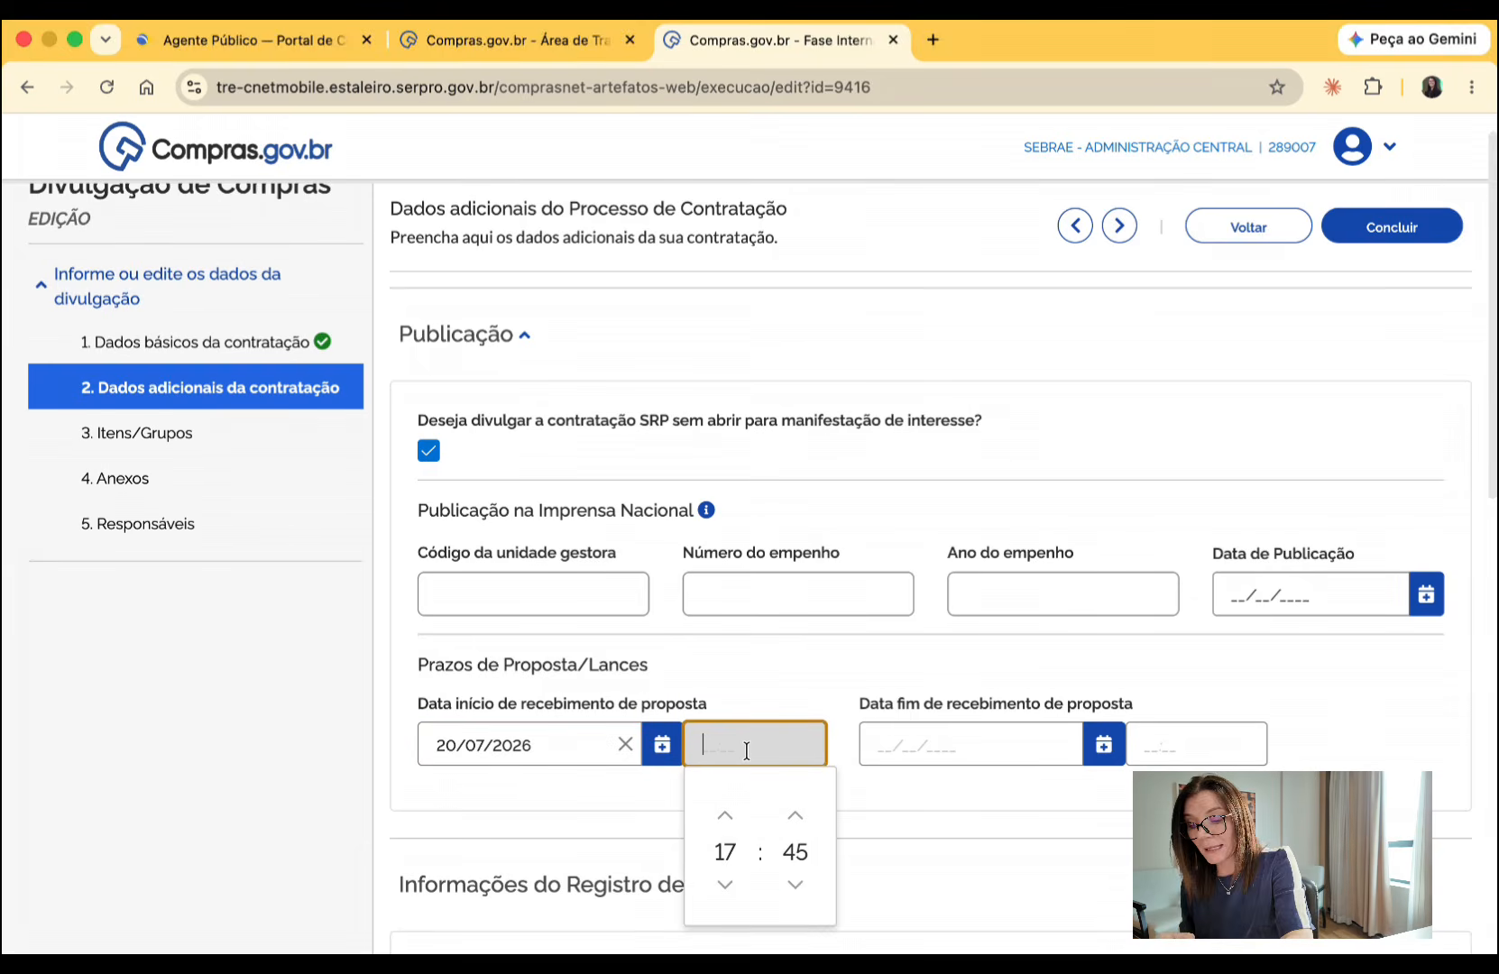
{"action": "type", "text": "08:00"}
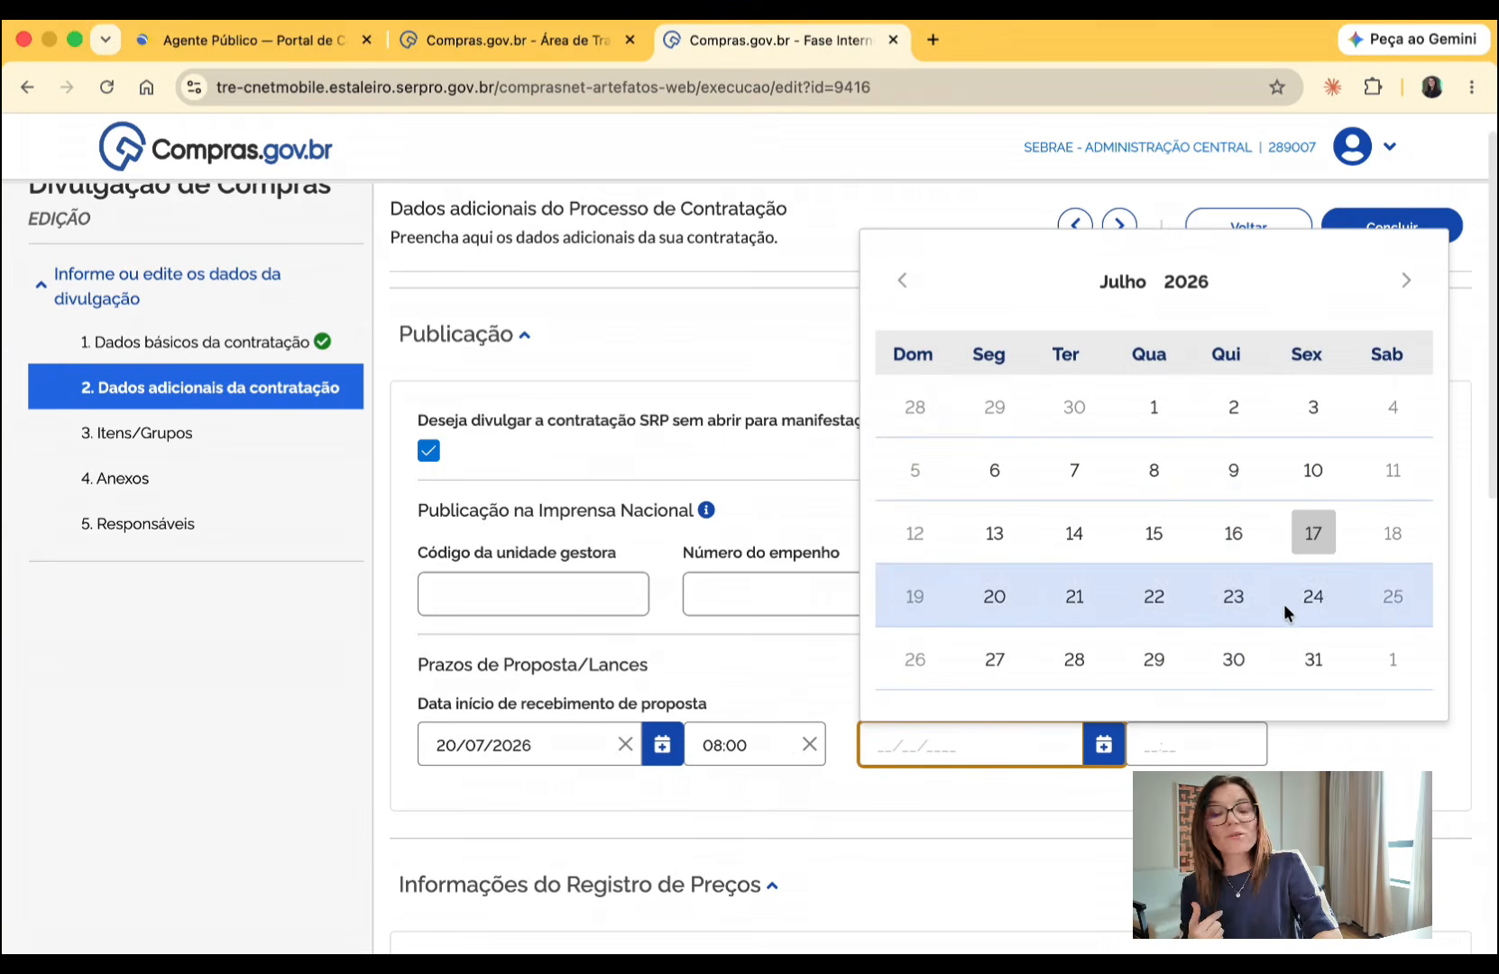
- Set the end of proposal receipt (Data fim de recebimento de proposta) to 30/07/2026 at 09:00
{"action": "left_click", "coordinate": [1235, 663]}
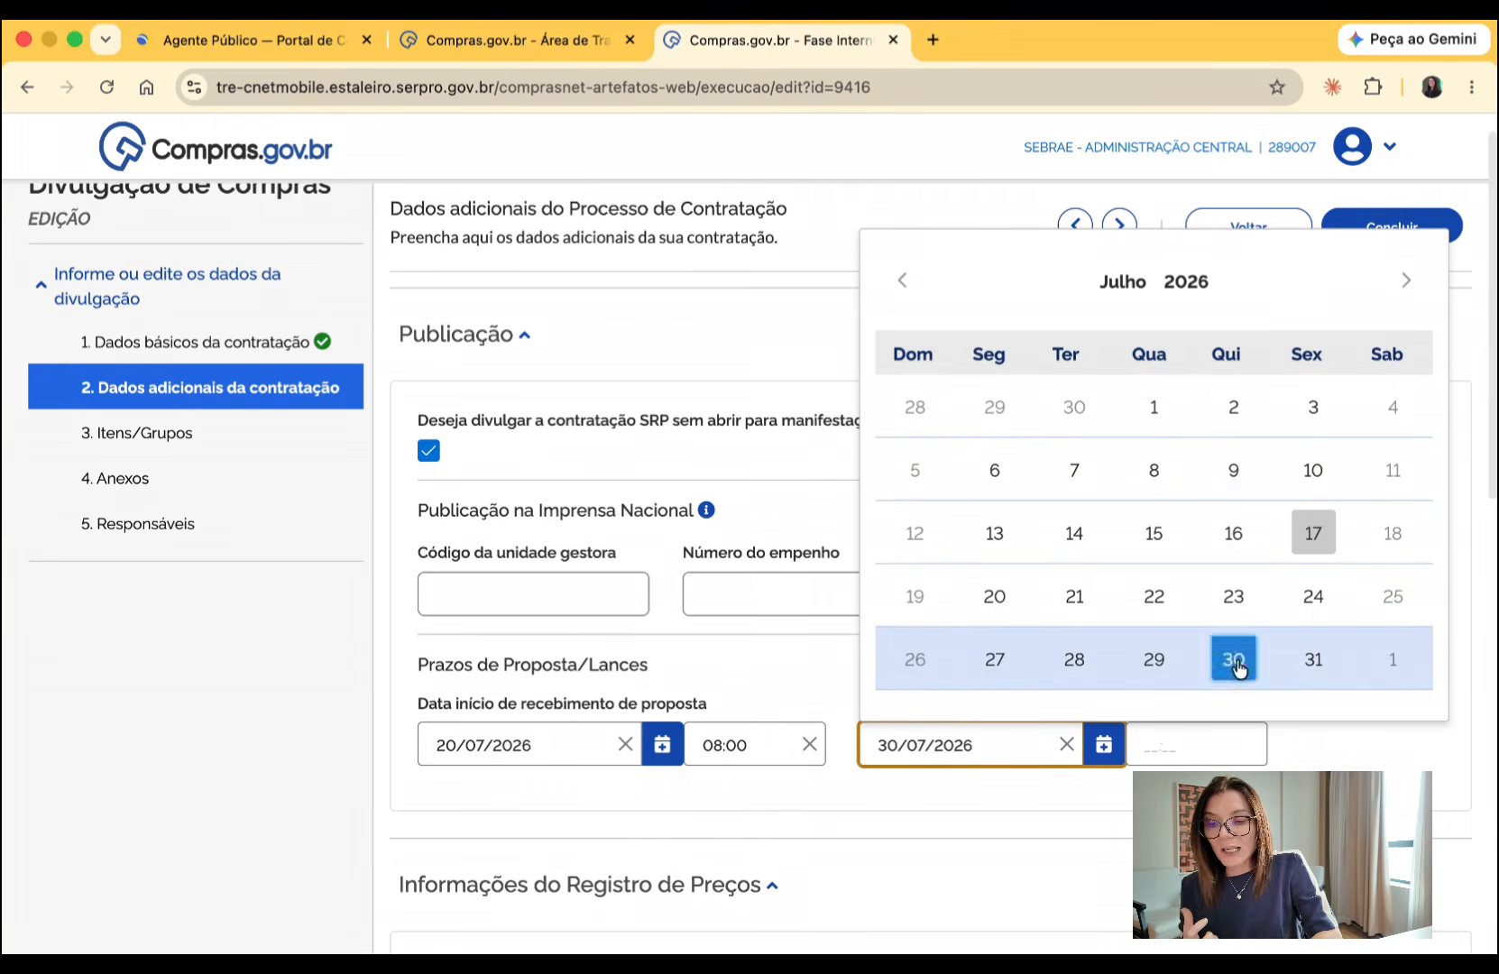
{"action": "left_click", "coordinate": [1203, 744]}
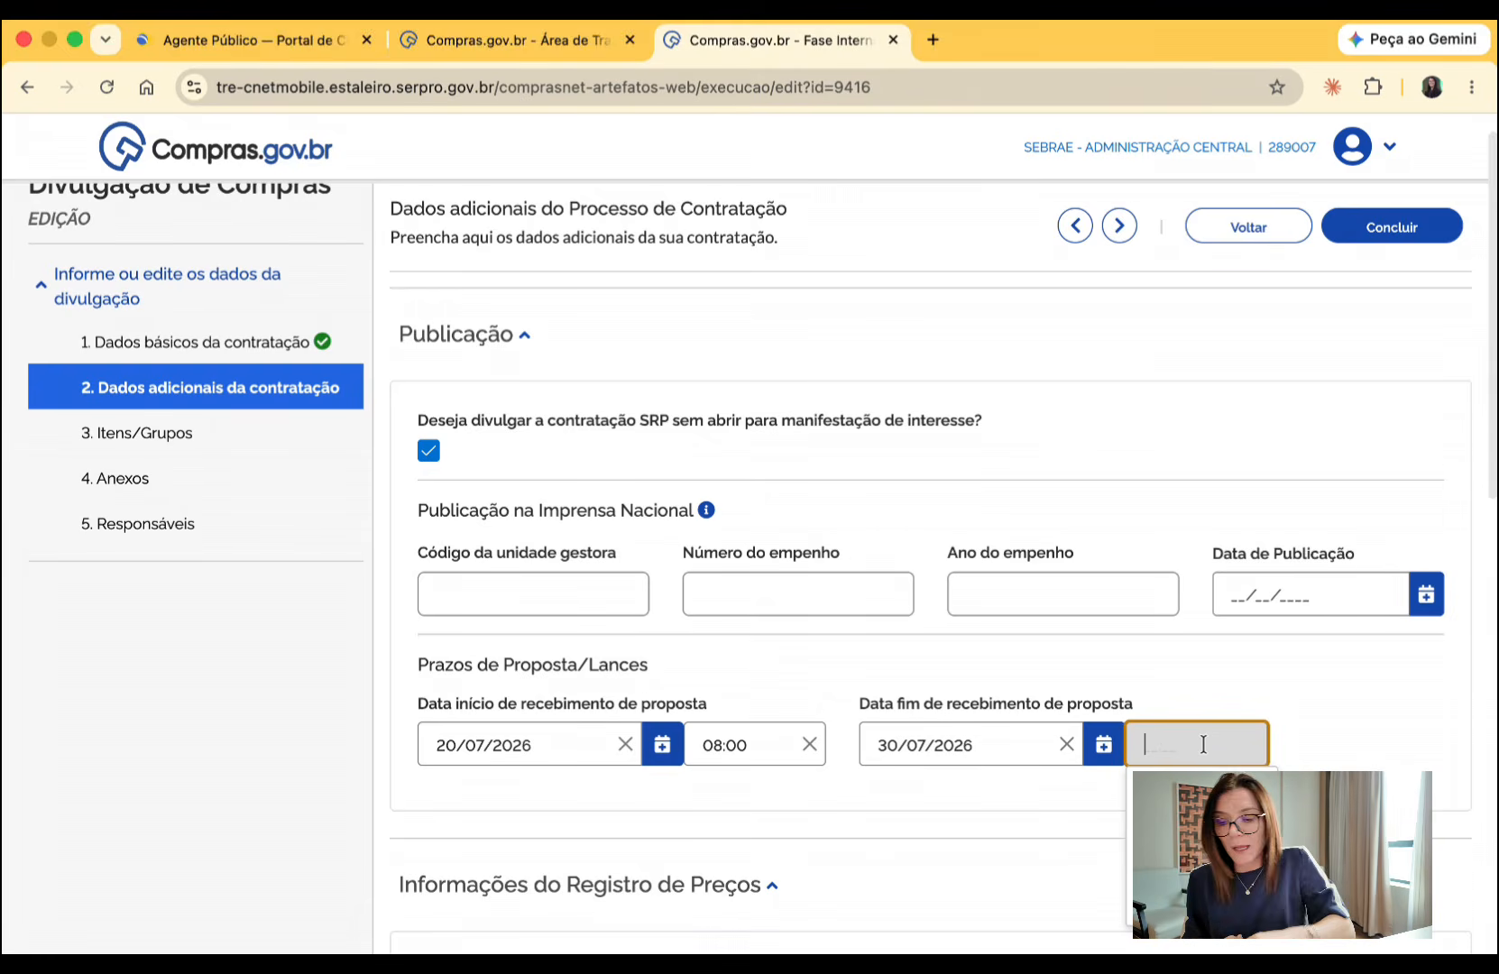
{"action": "type", "text": "09:00"}
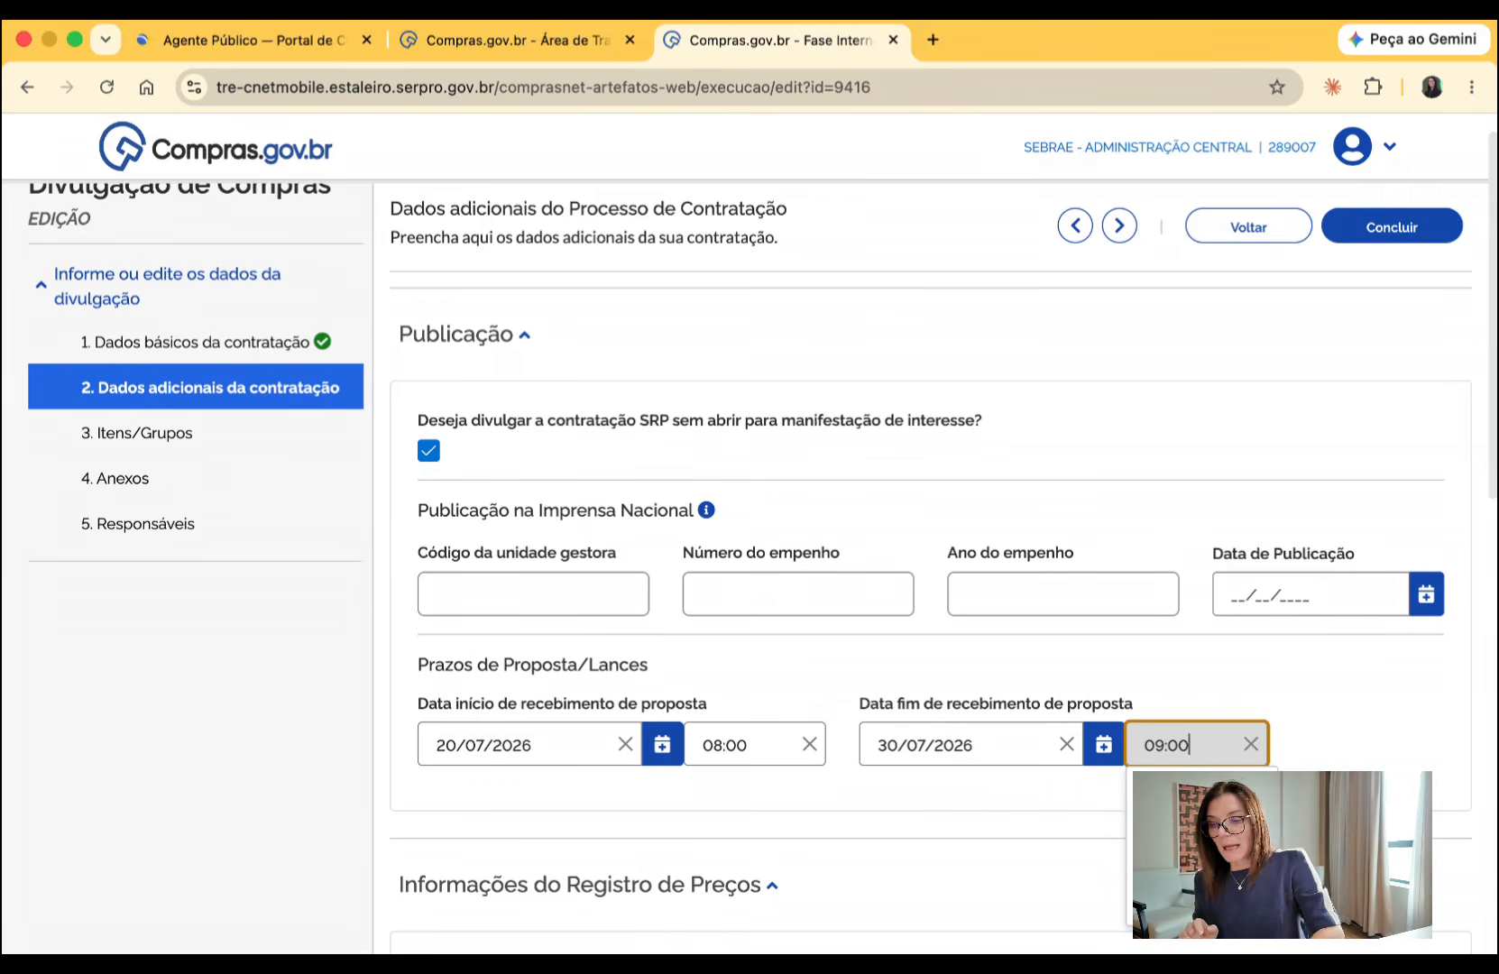
{"action": "left_click", "coordinate": [956, 803]}
{"action": "scroll", "coordinate": [955, 807], "scroll_direction": "down", "scroll_amount": 5}
{"action": "scroll", "coordinate": [958, 817], "scroll_direction": "down", "scroll_amount": 1}
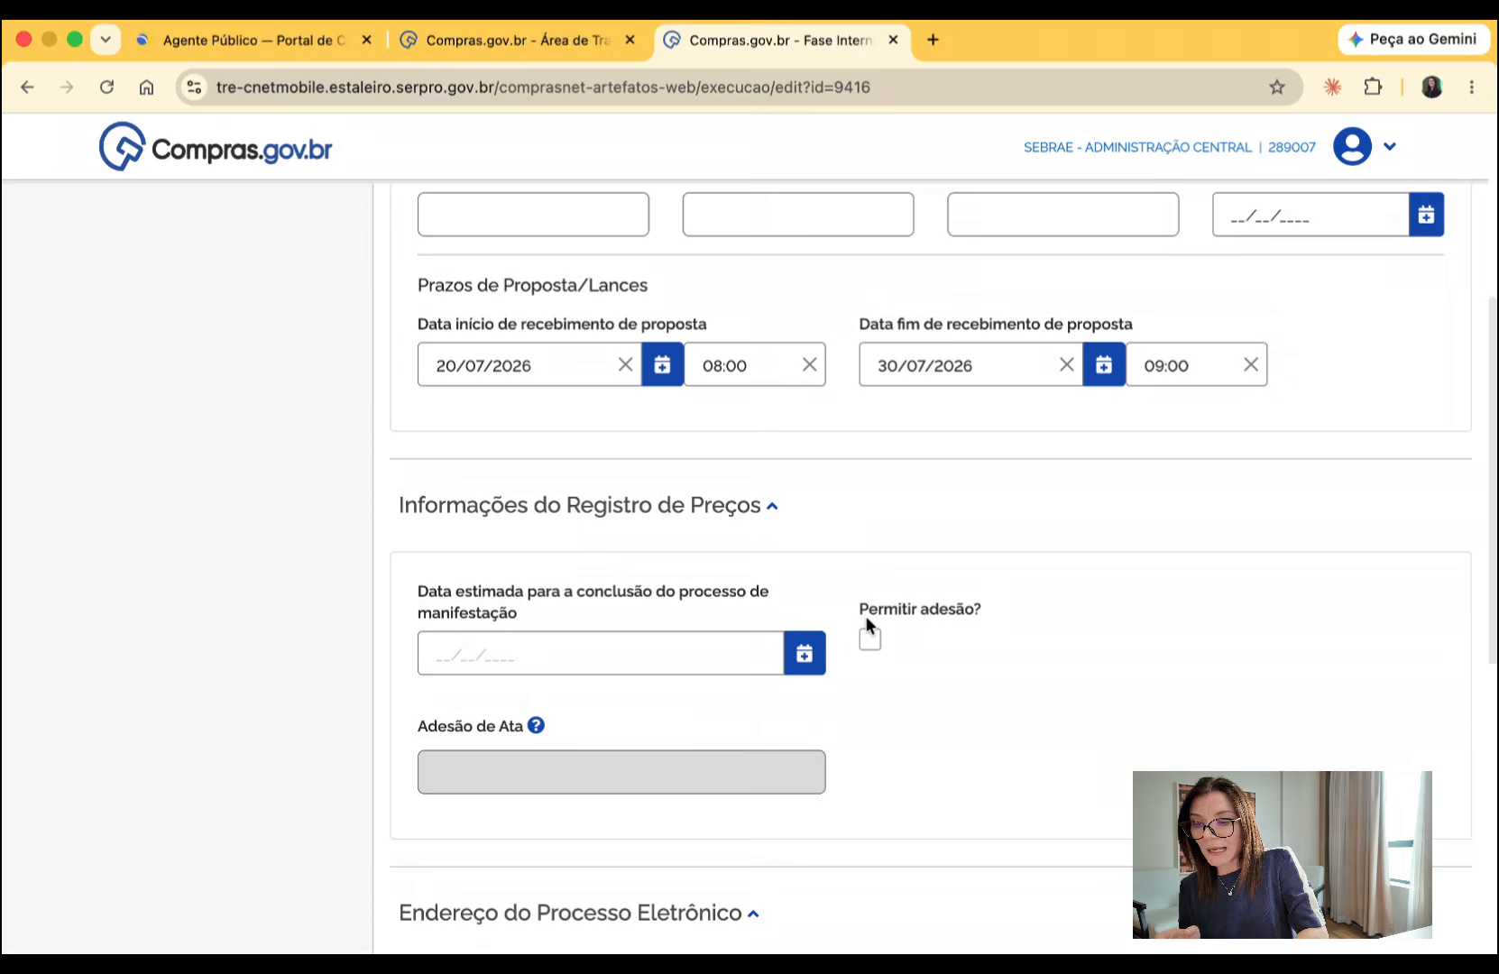
{"action": "left_click", "coordinate": [869, 640]}
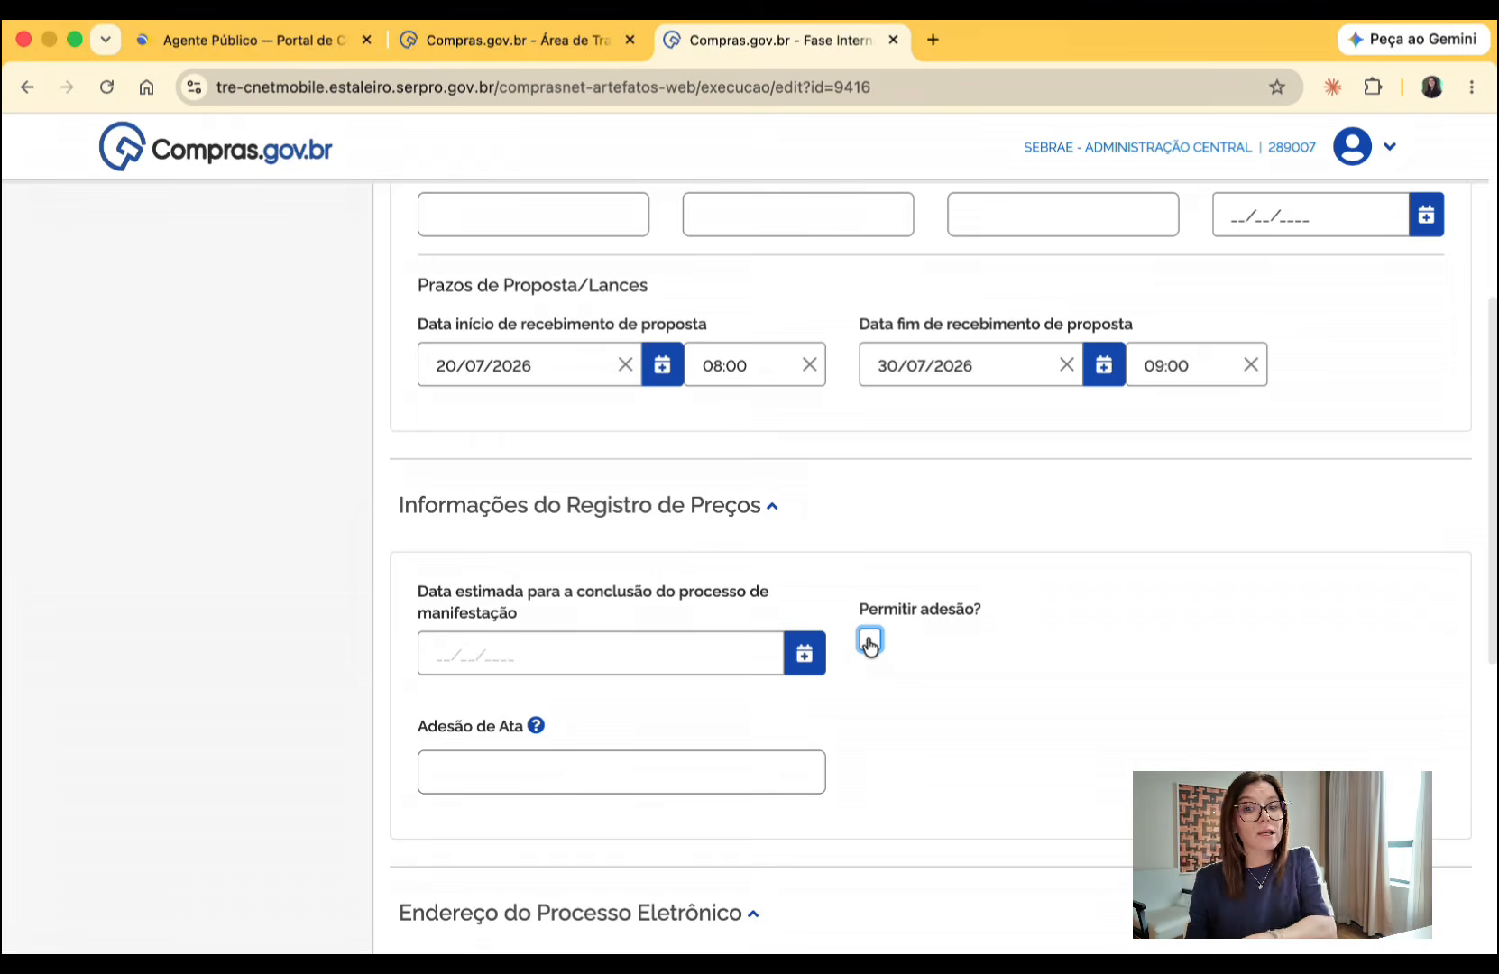
{"action": "left_click", "coordinate": [869, 644]}
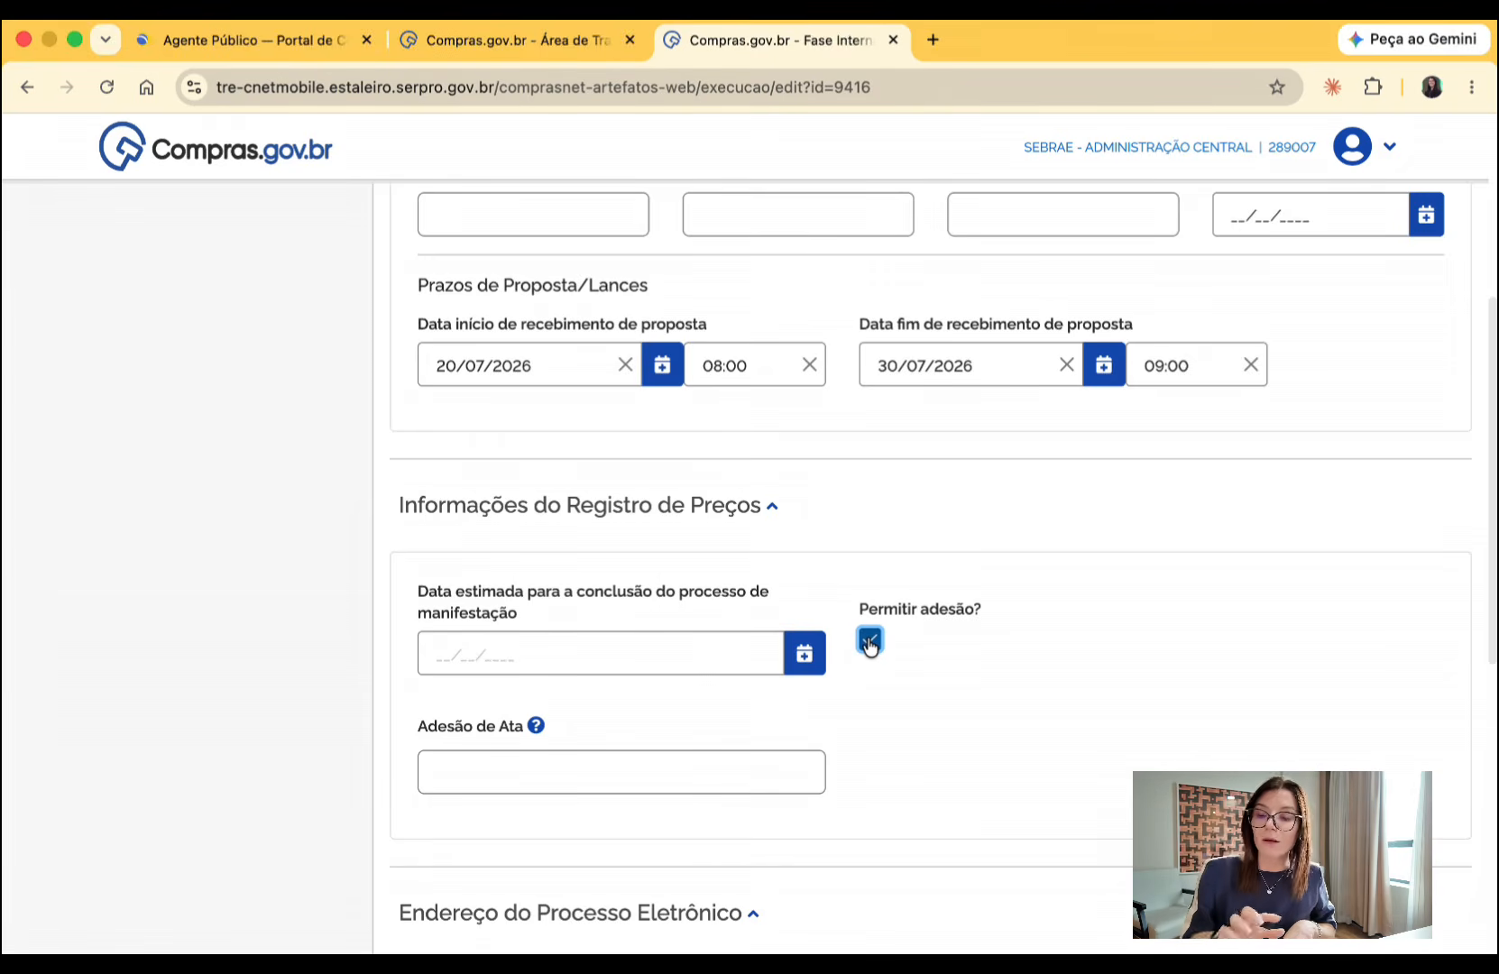
{"action": "left_click", "coordinate": [869, 644]}
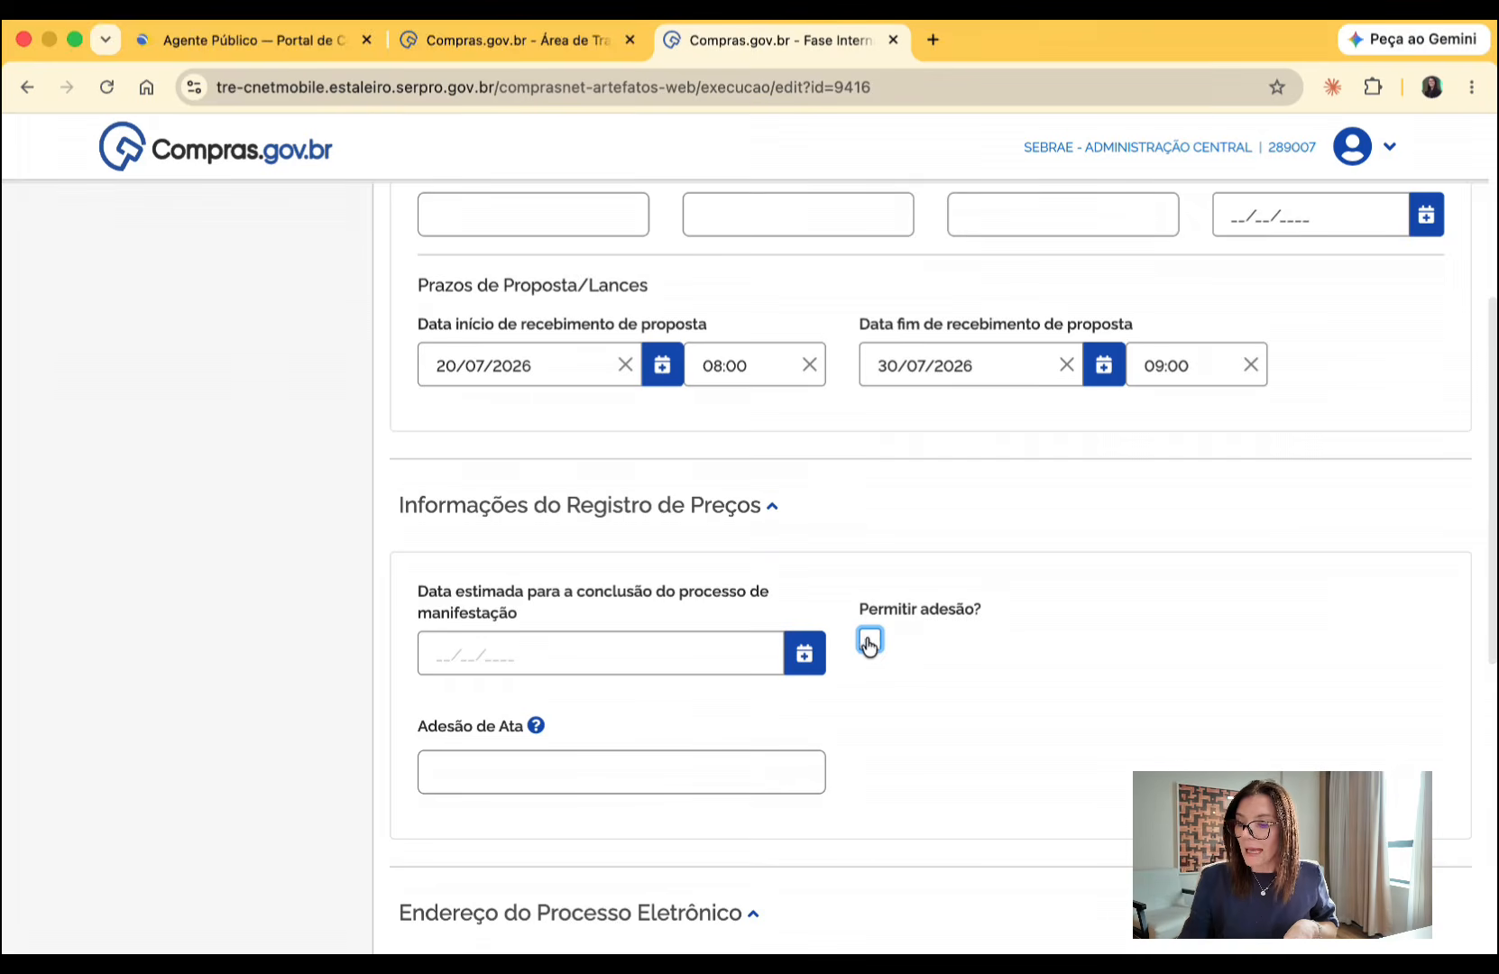
{"action": "left_click", "coordinate": [646, 763]}
{"action": "left_click", "coordinate": [1189, 732]}
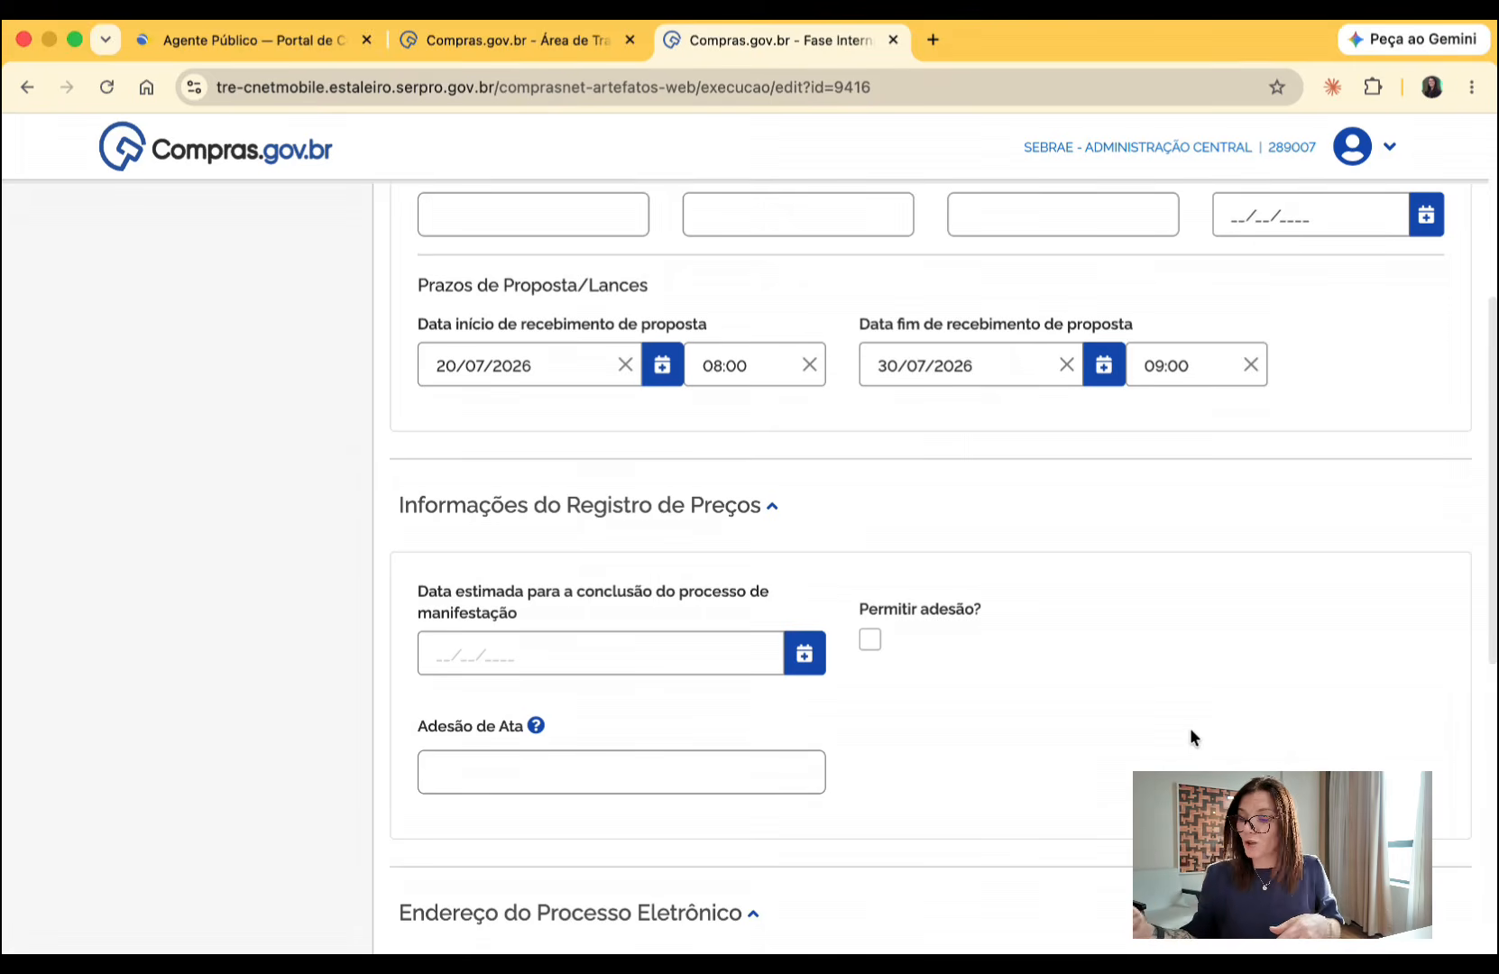
{"action": "left_click", "coordinate": [578, 764]}
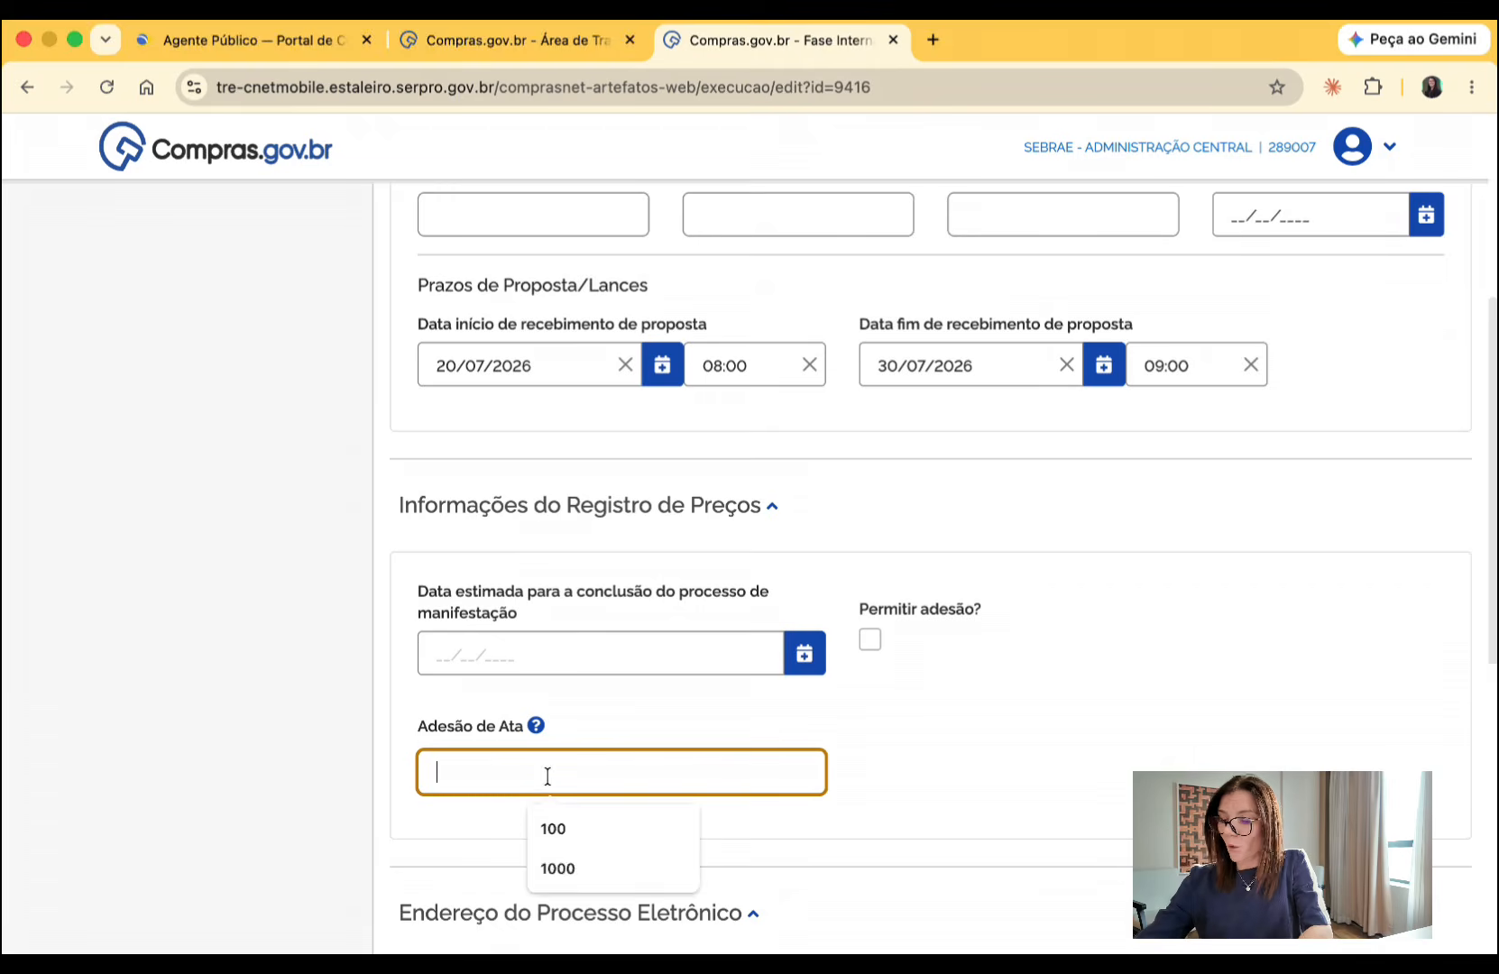
{"action": "type", "text": "4"}
{"action": "key", "text": "BackSpace"}
{"action": "type", "text": "5"}
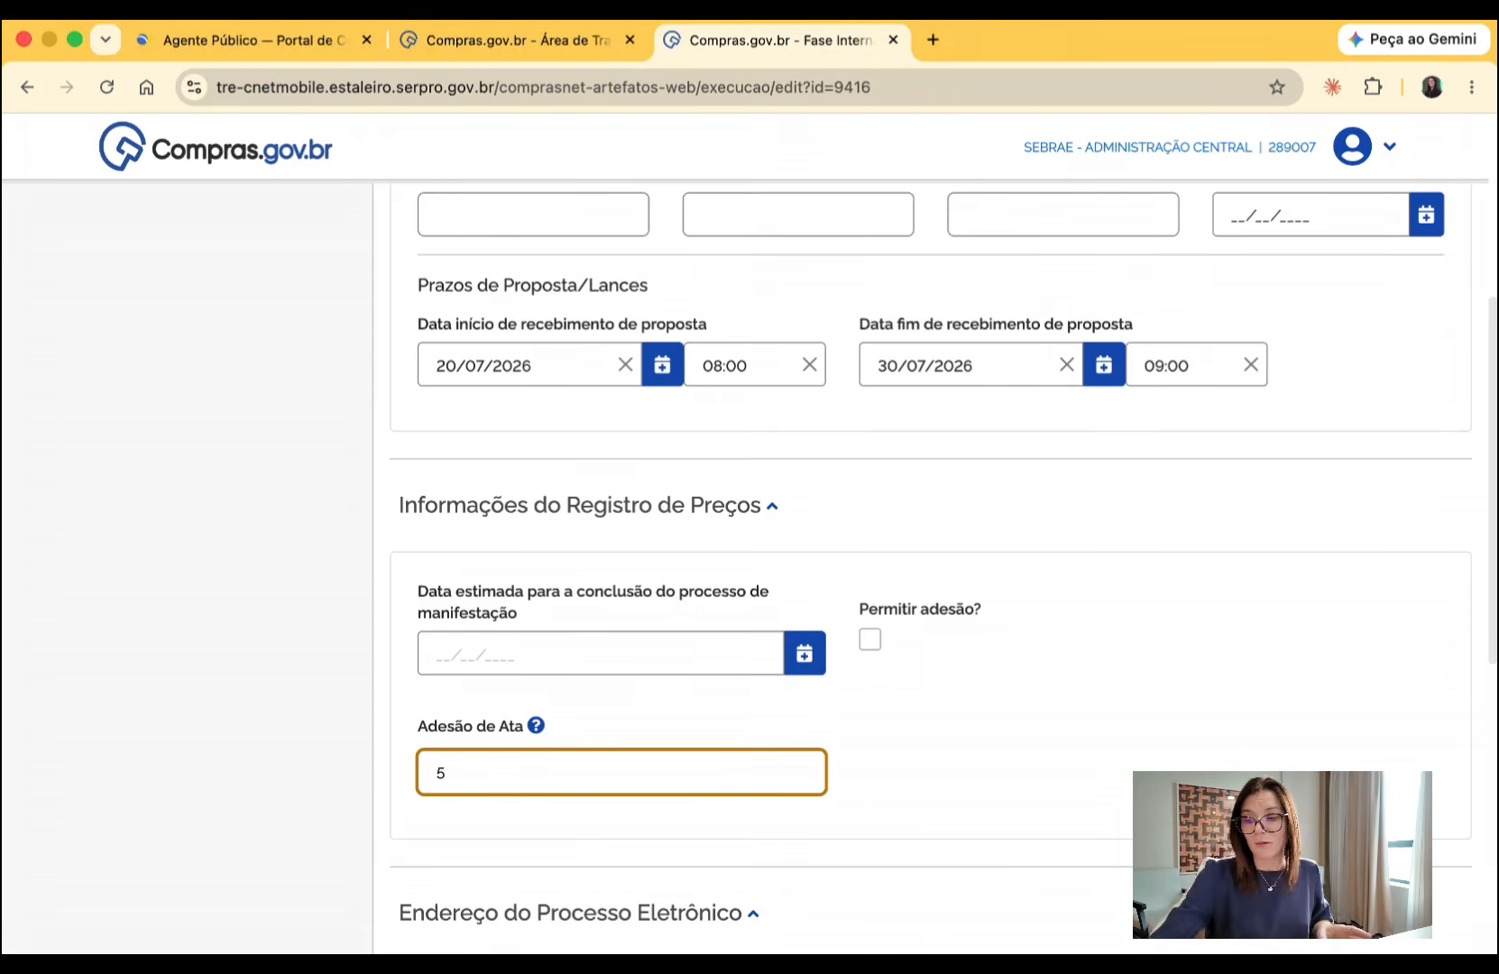
{"action": "key", "text": "BackSpace"}
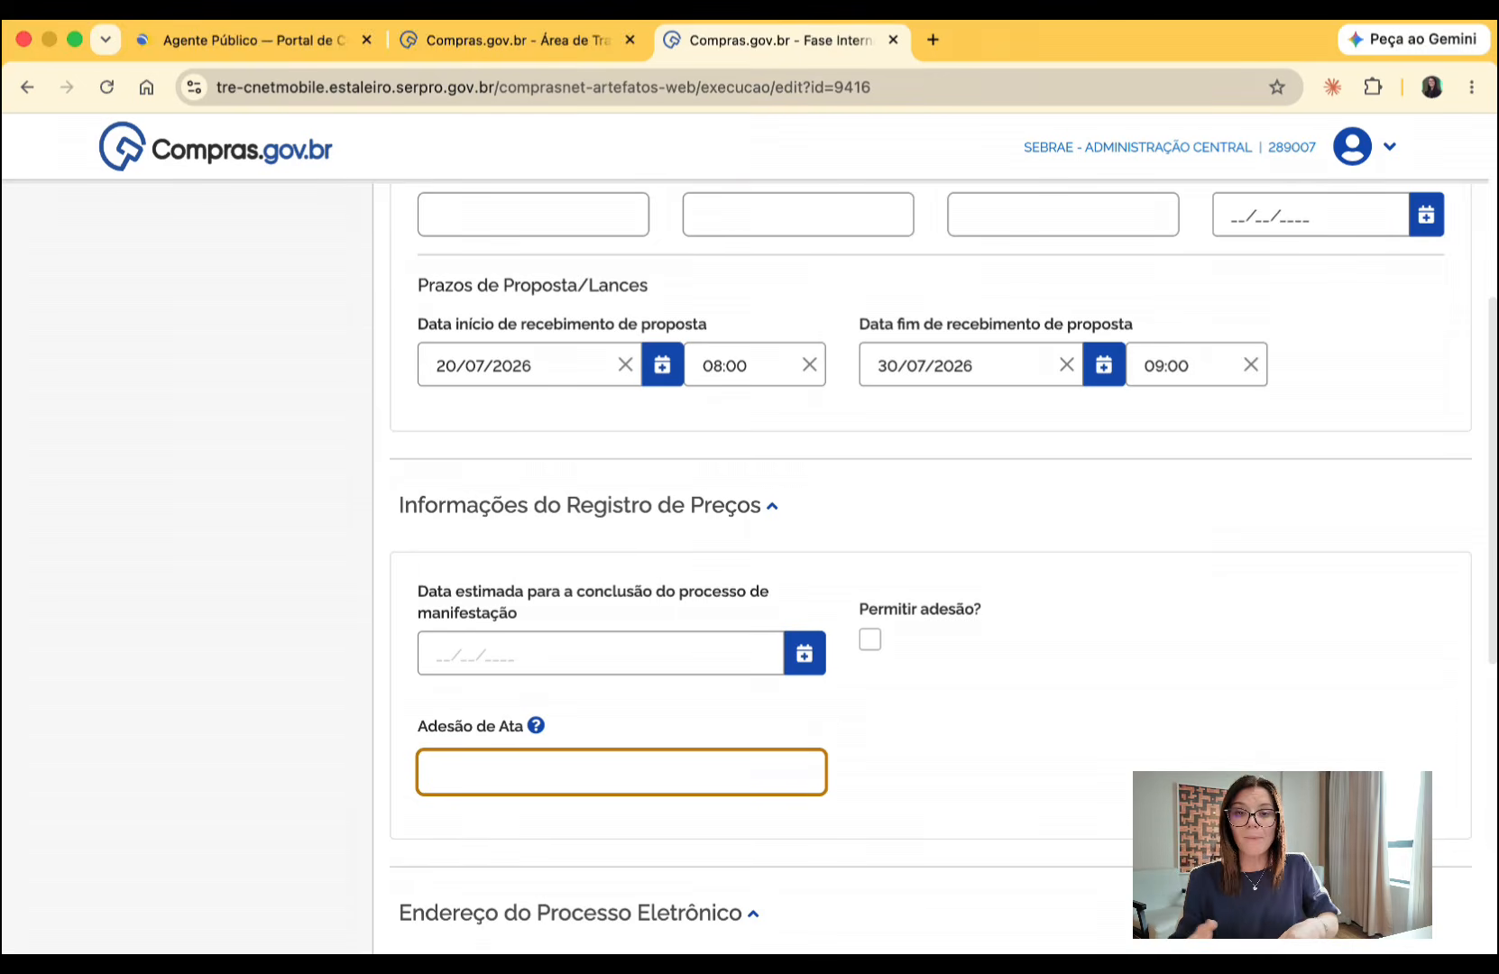
- Try answering Sim with a process address and Não with a justification field for whether the institution has an electronic process
{"action": "scroll", "coordinate": [943, 568], "scroll_direction": "down", "scroll_amount": 4}
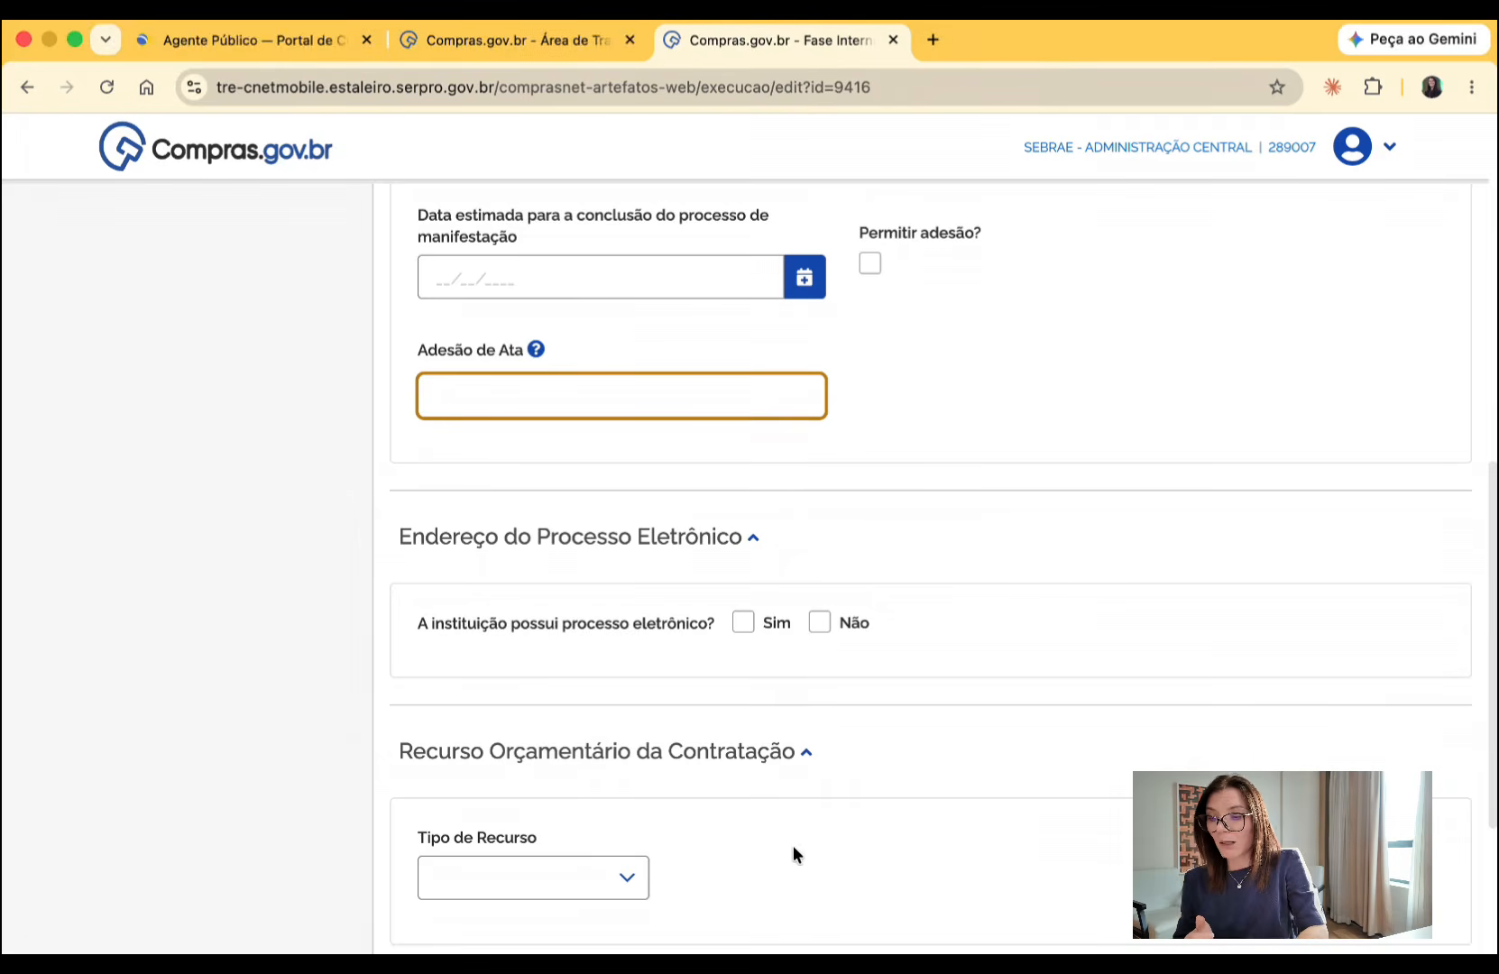
{"action": "left_click", "coordinate": [742, 622]}
{"action": "left_click", "coordinate": [726, 694]}
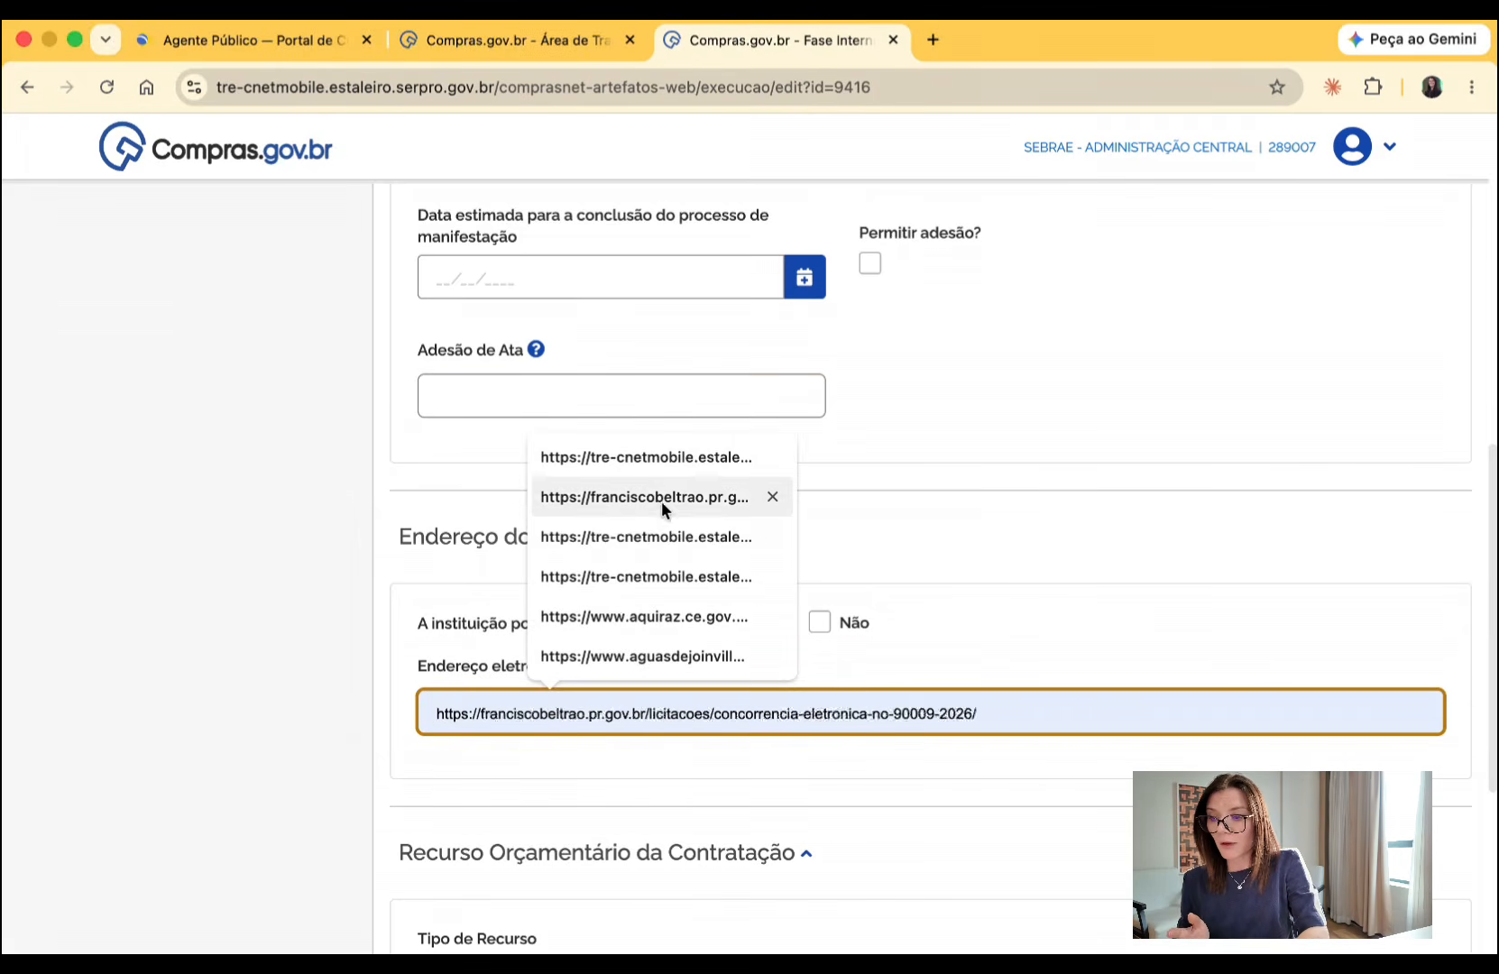
{"action": "left_click", "coordinate": [654, 467]}
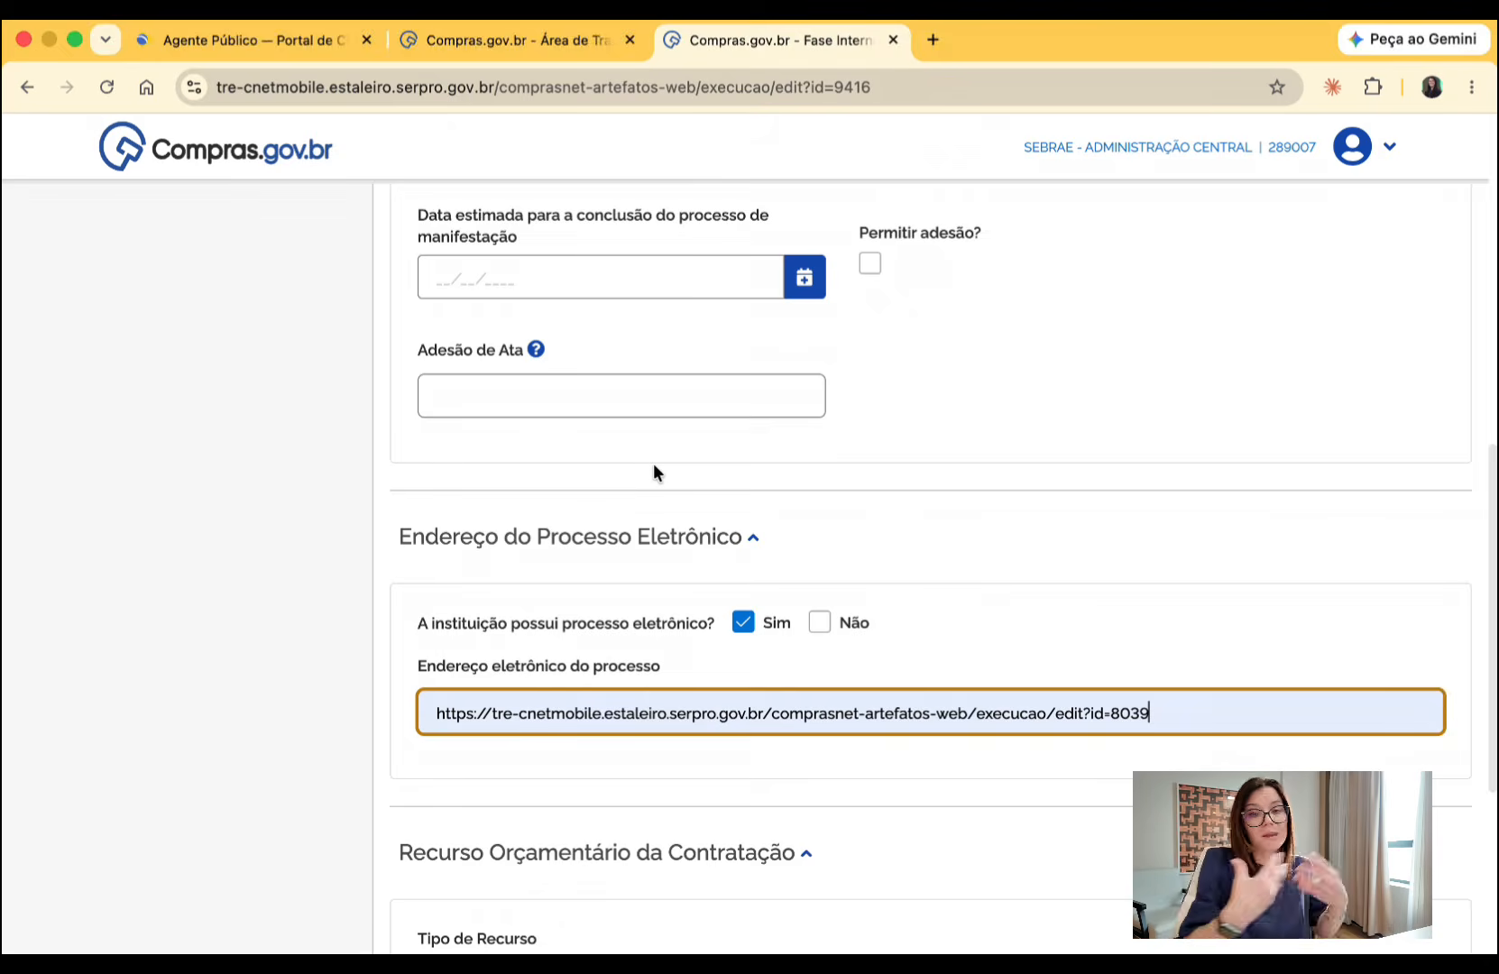
{"action": "left_click", "coordinate": [818, 622]}
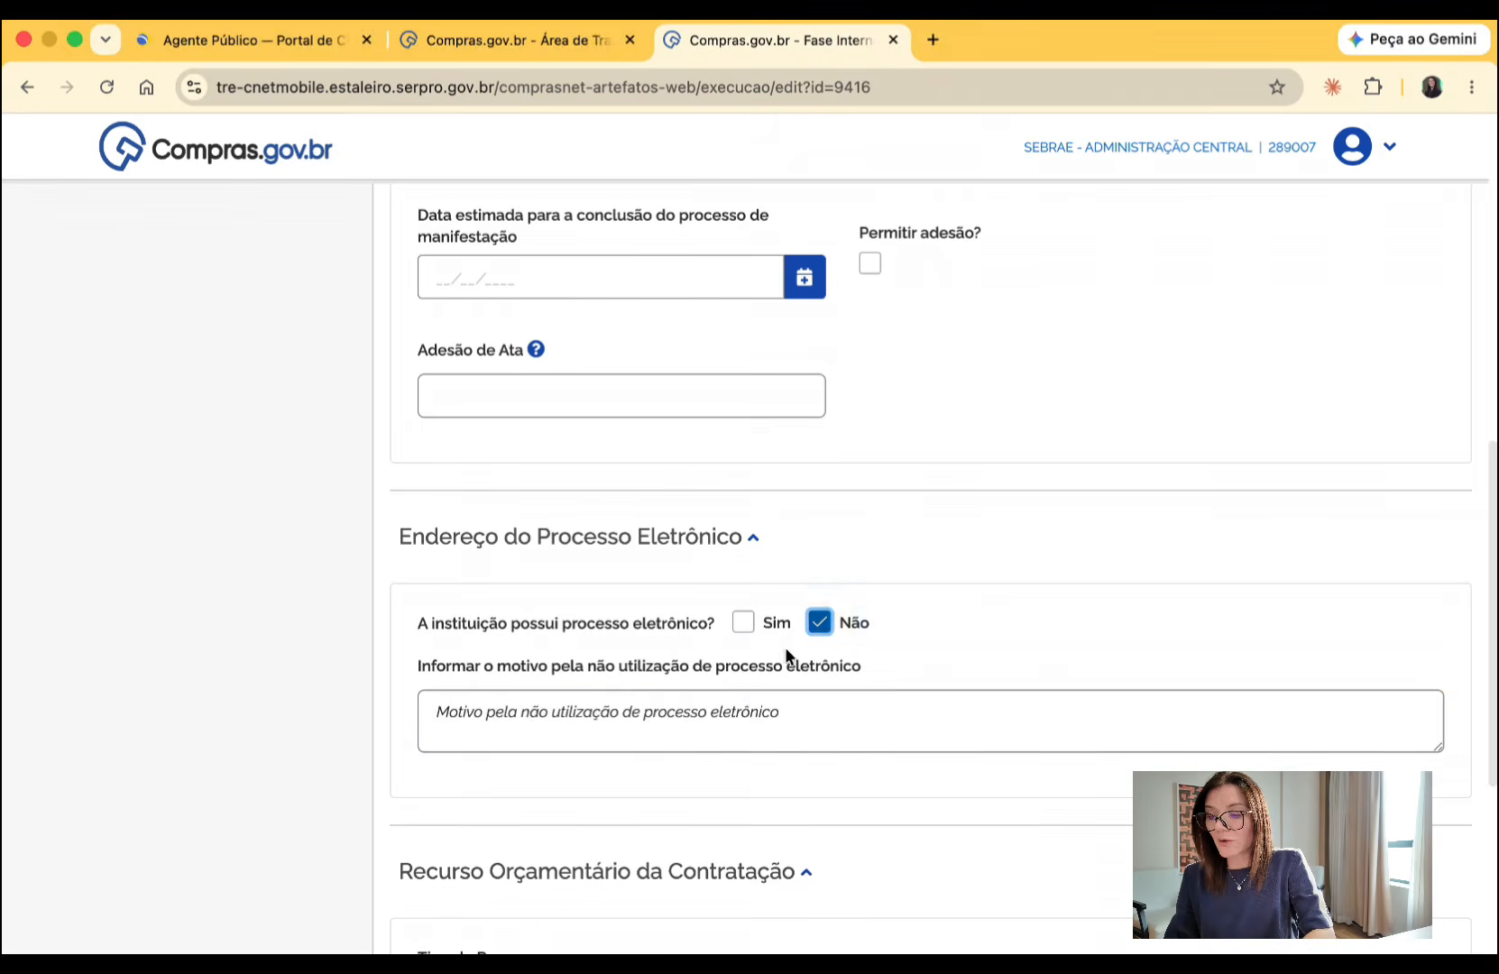
{"action": "left_click", "coordinate": [718, 697]}
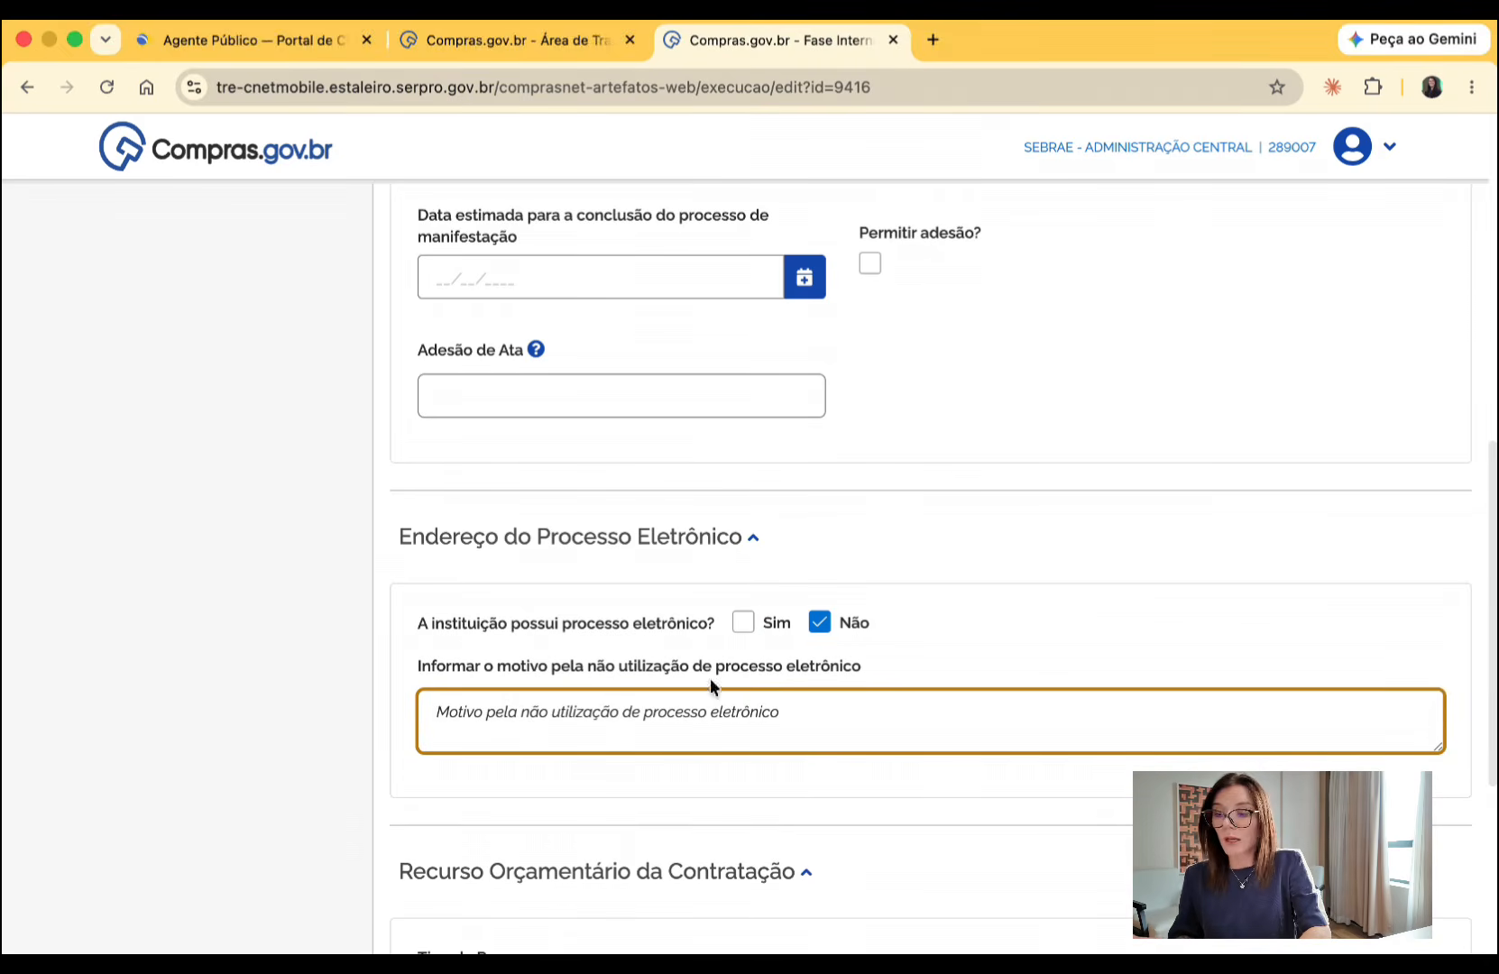
{"action": "left_click", "coordinate": [742, 623]}
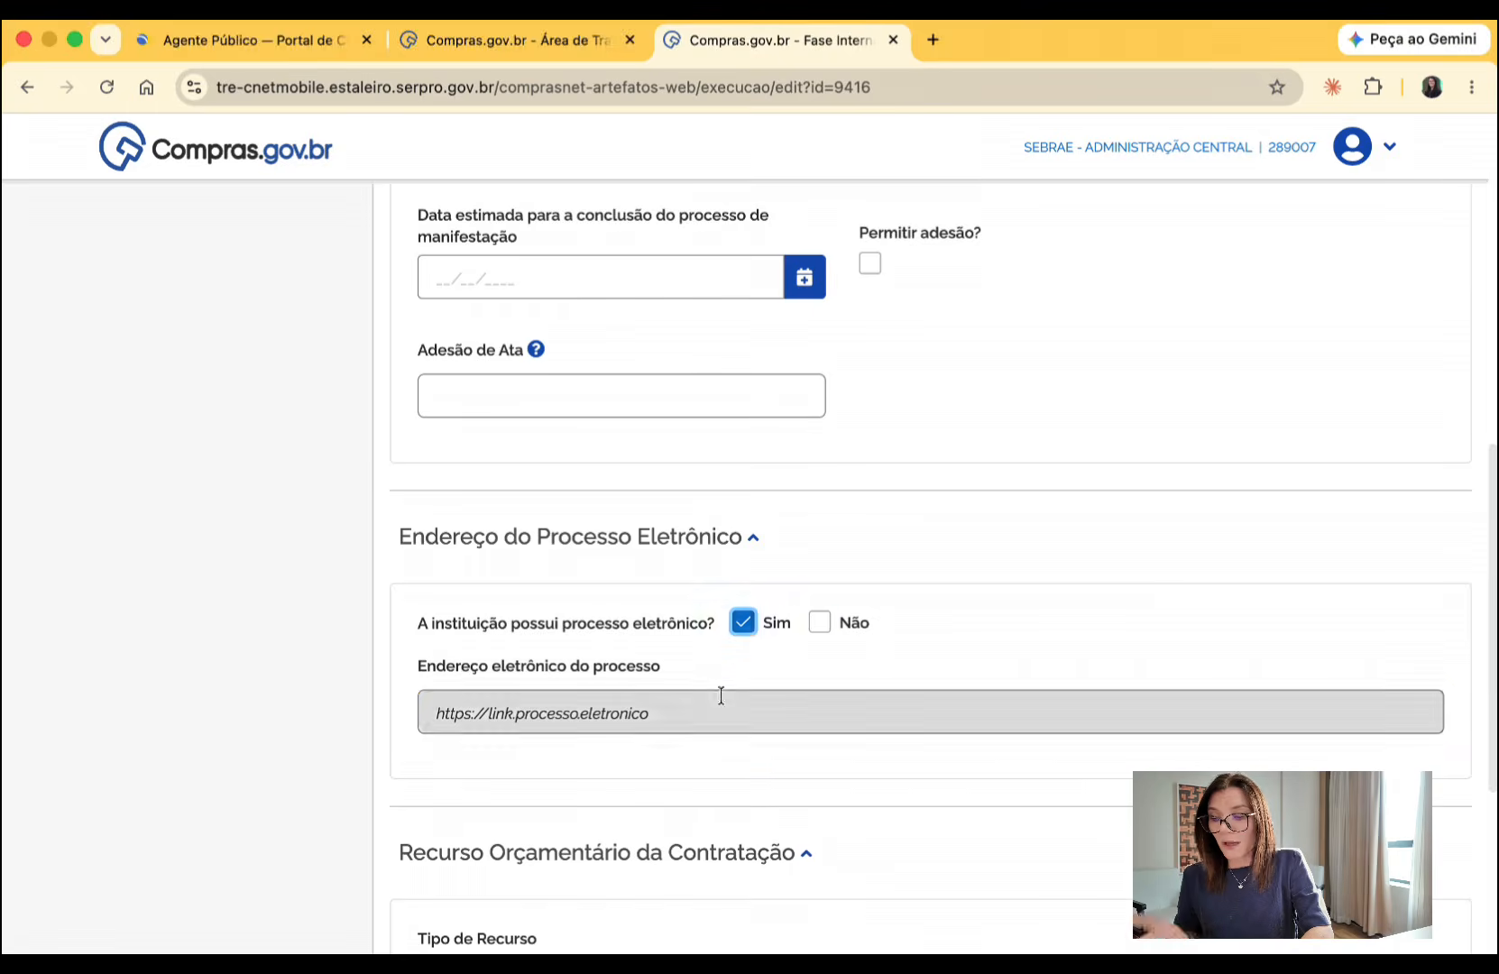
{"action": "left_click", "coordinate": [720, 699]}
{"action": "left_click", "coordinate": [657, 462]}
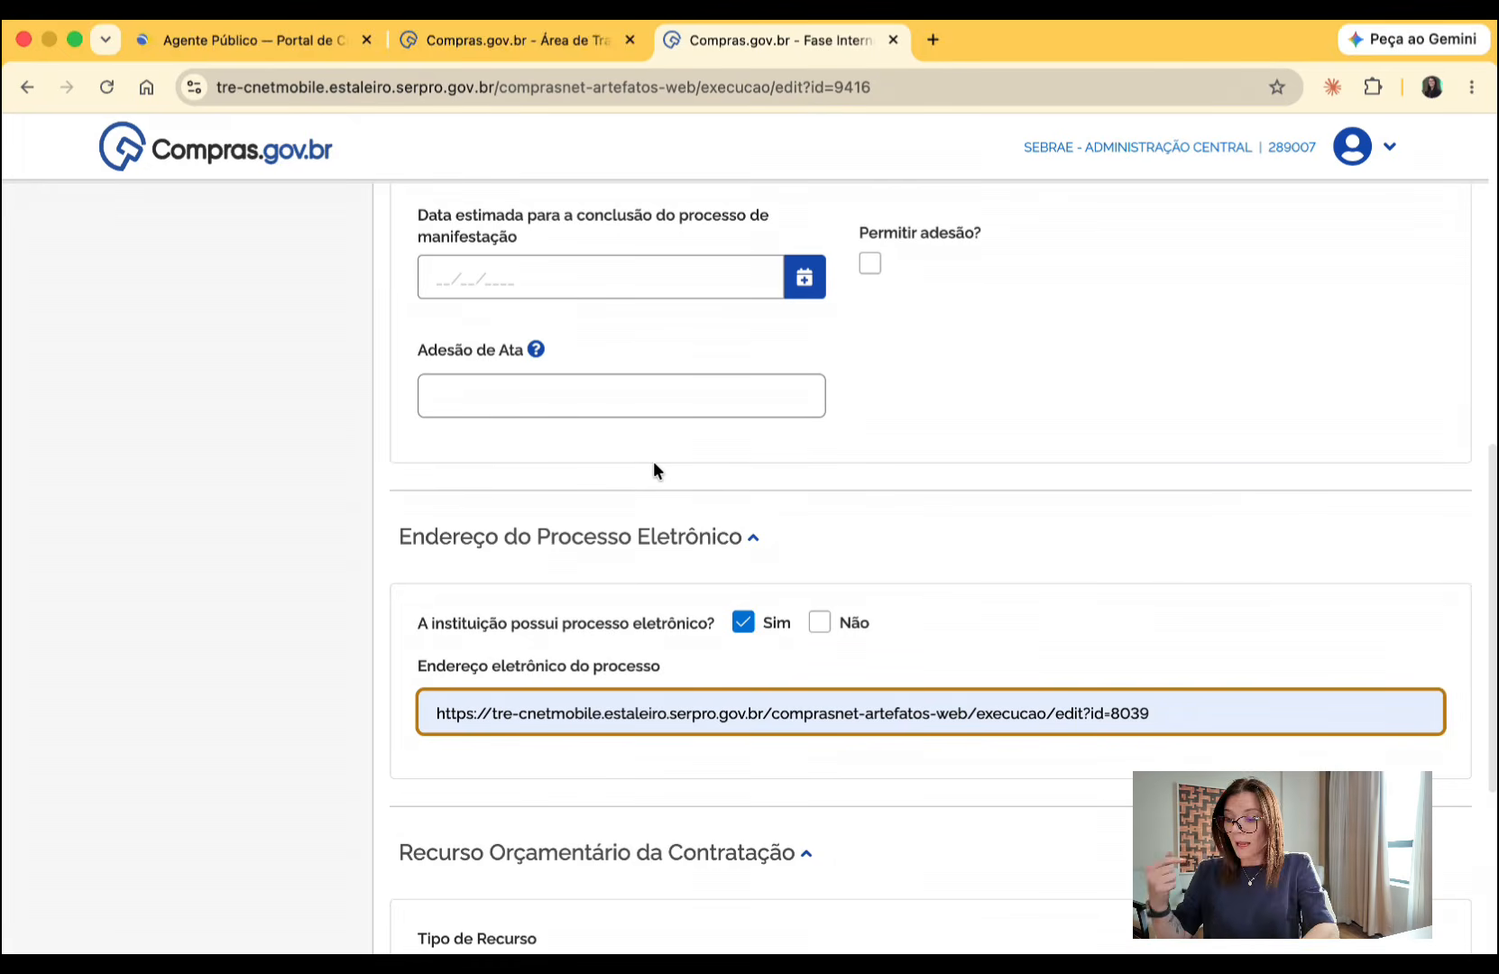
- Set the procurement's Tipo de Recurso to Federal and Estadual, leaving Municipal, Internacional and Distrital cleared
{"action": "scroll", "coordinate": [654, 462], "scroll_direction": "down", "scroll_amount": 5}
{"action": "left_click", "coordinate": [554, 602]}
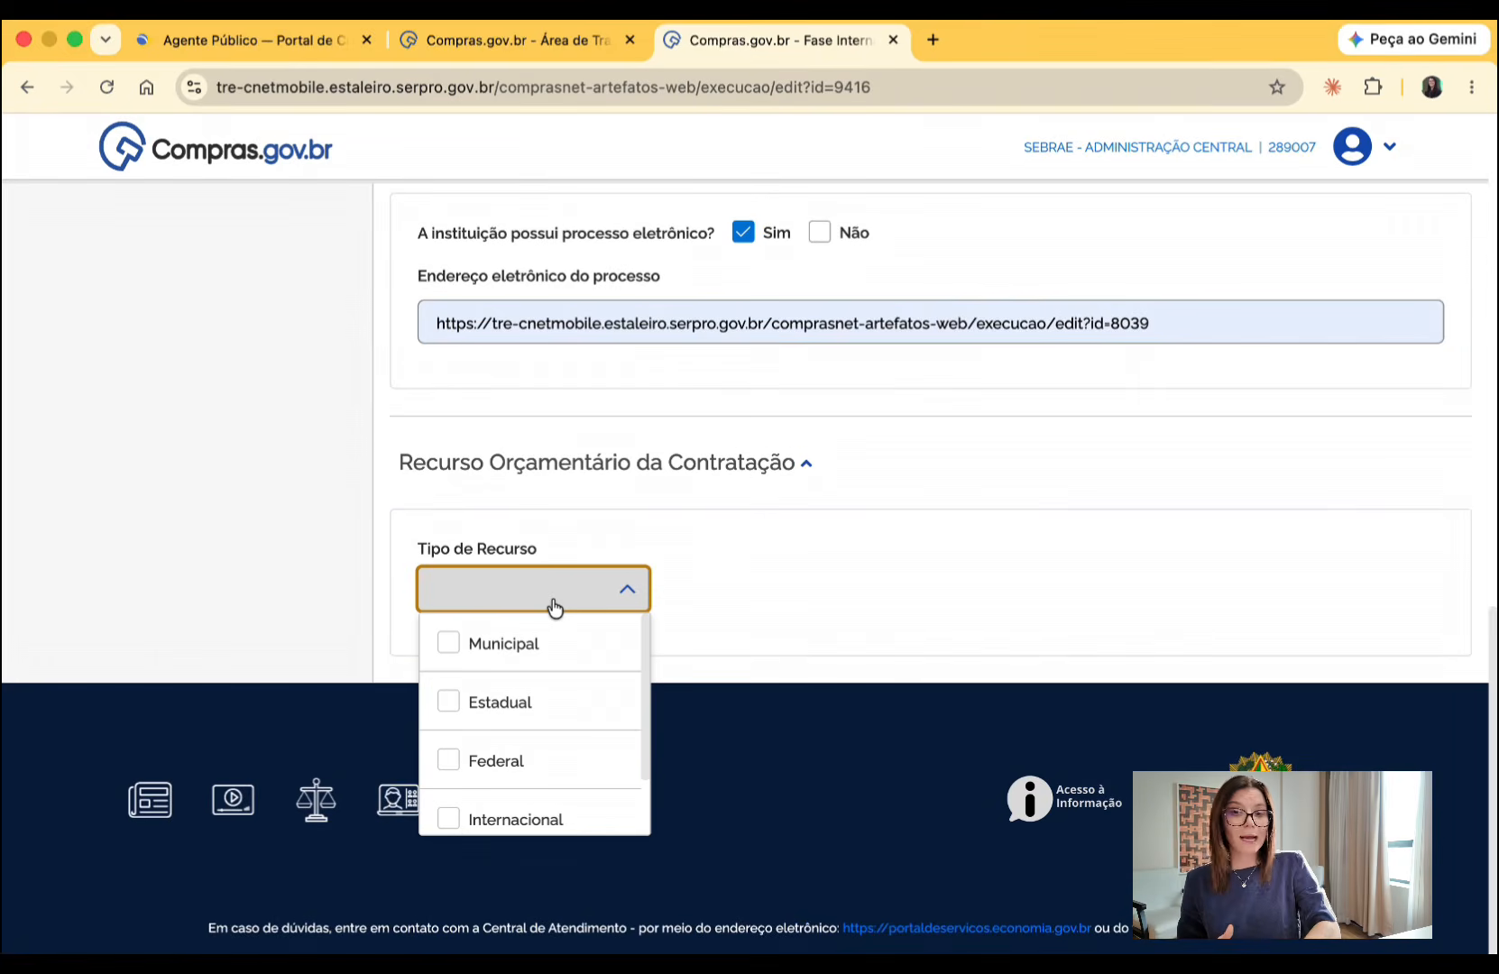
{"action": "left_click", "coordinate": [458, 768]}
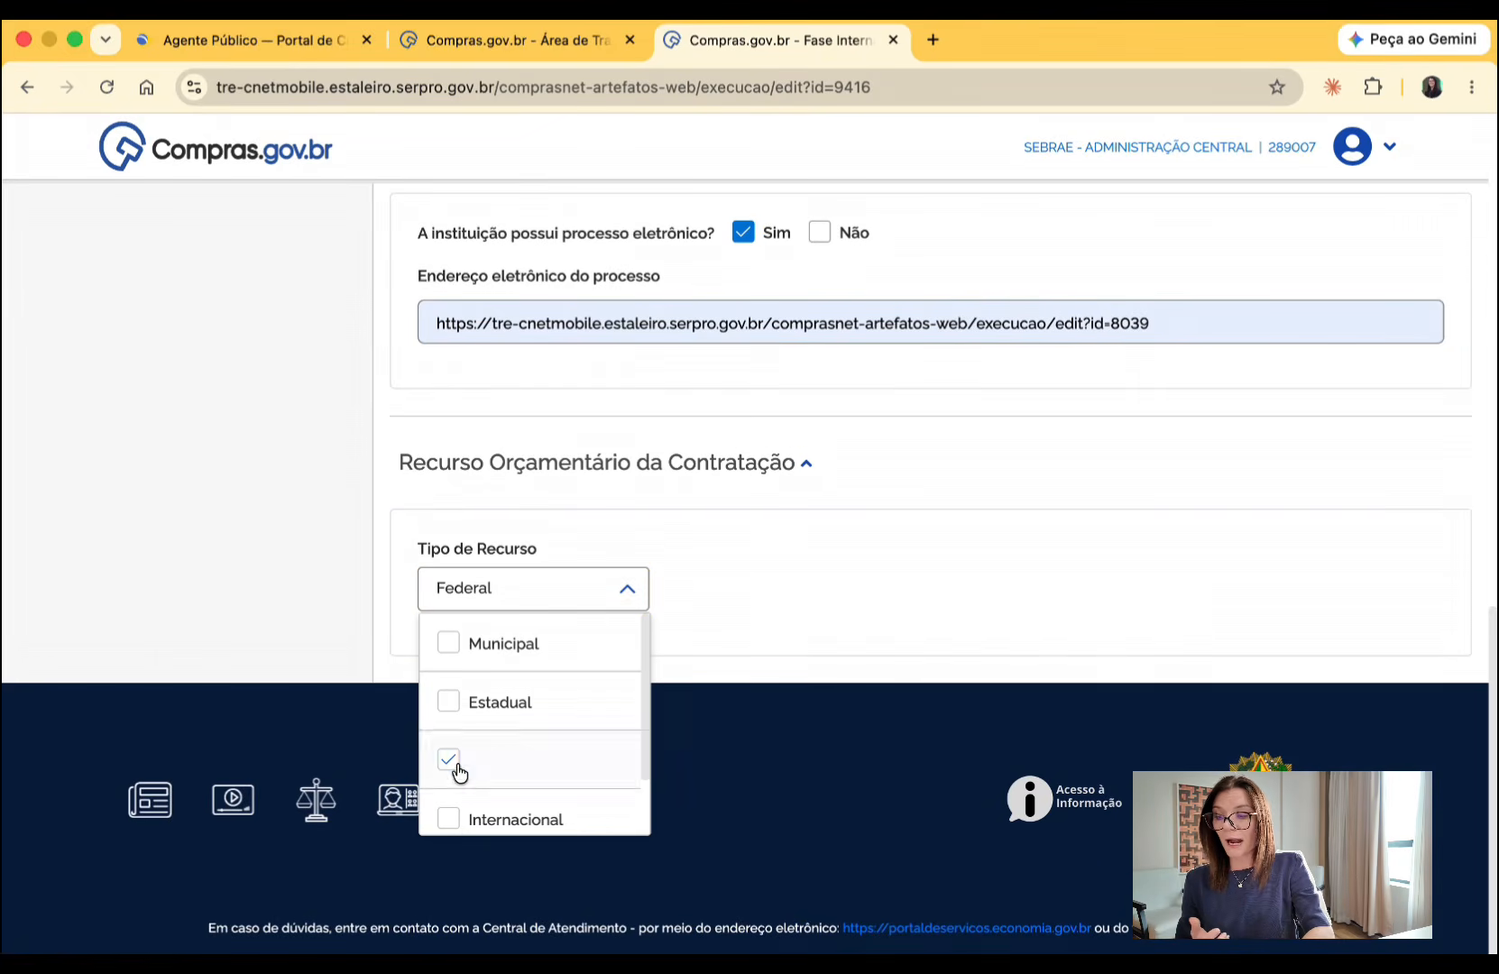
{"action": "left_click", "coordinate": [460, 712]}
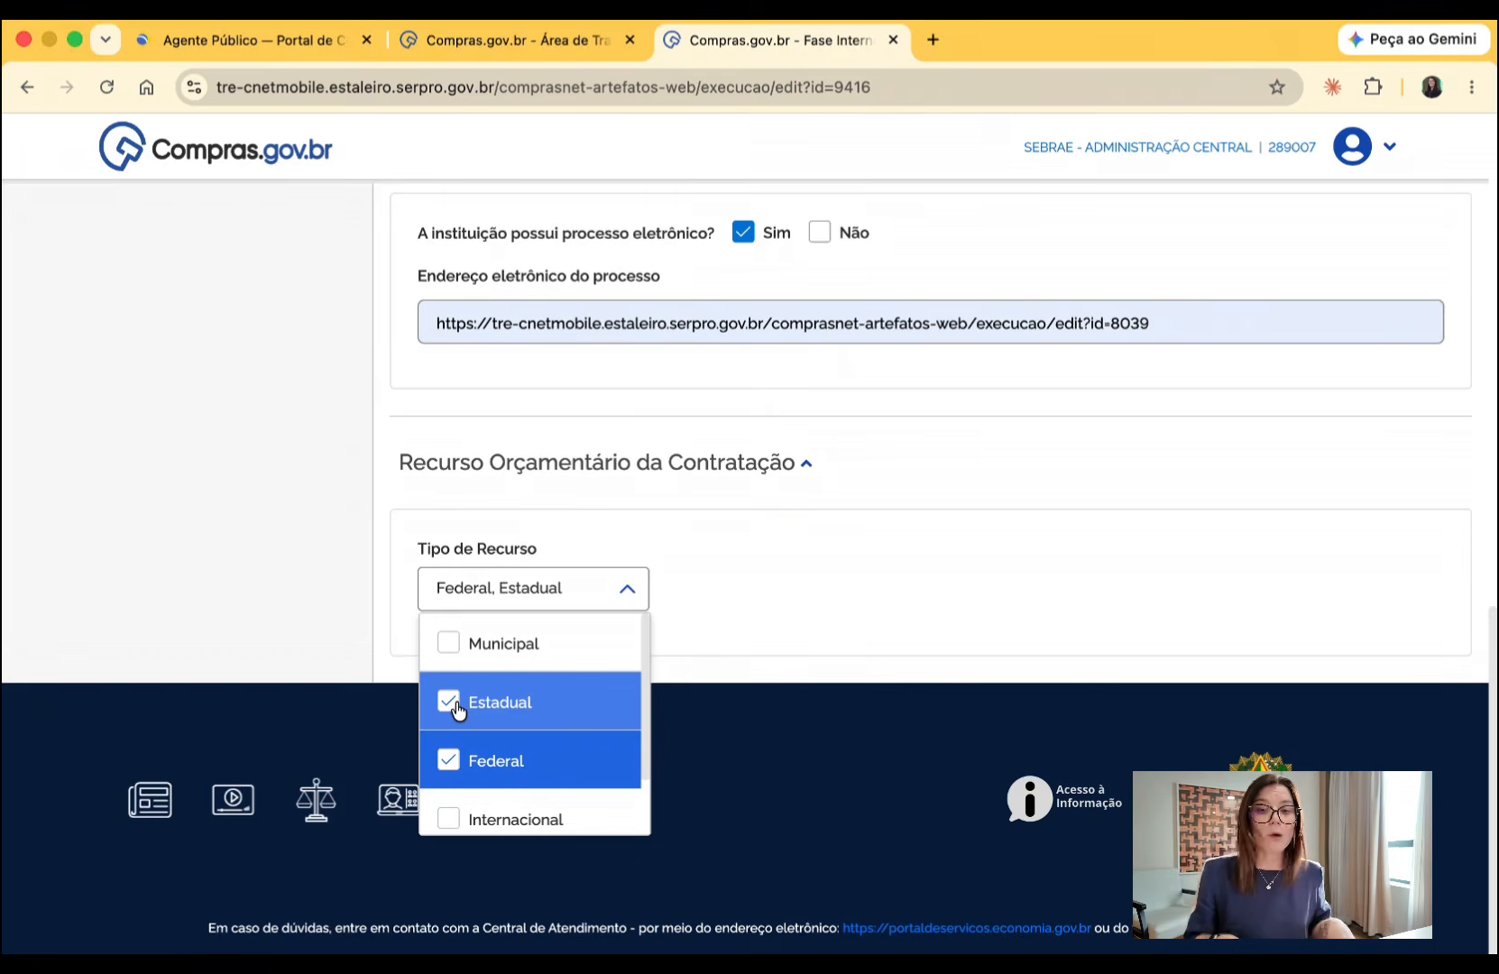
{"action": "left_click", "coordinate": [449, 640]}
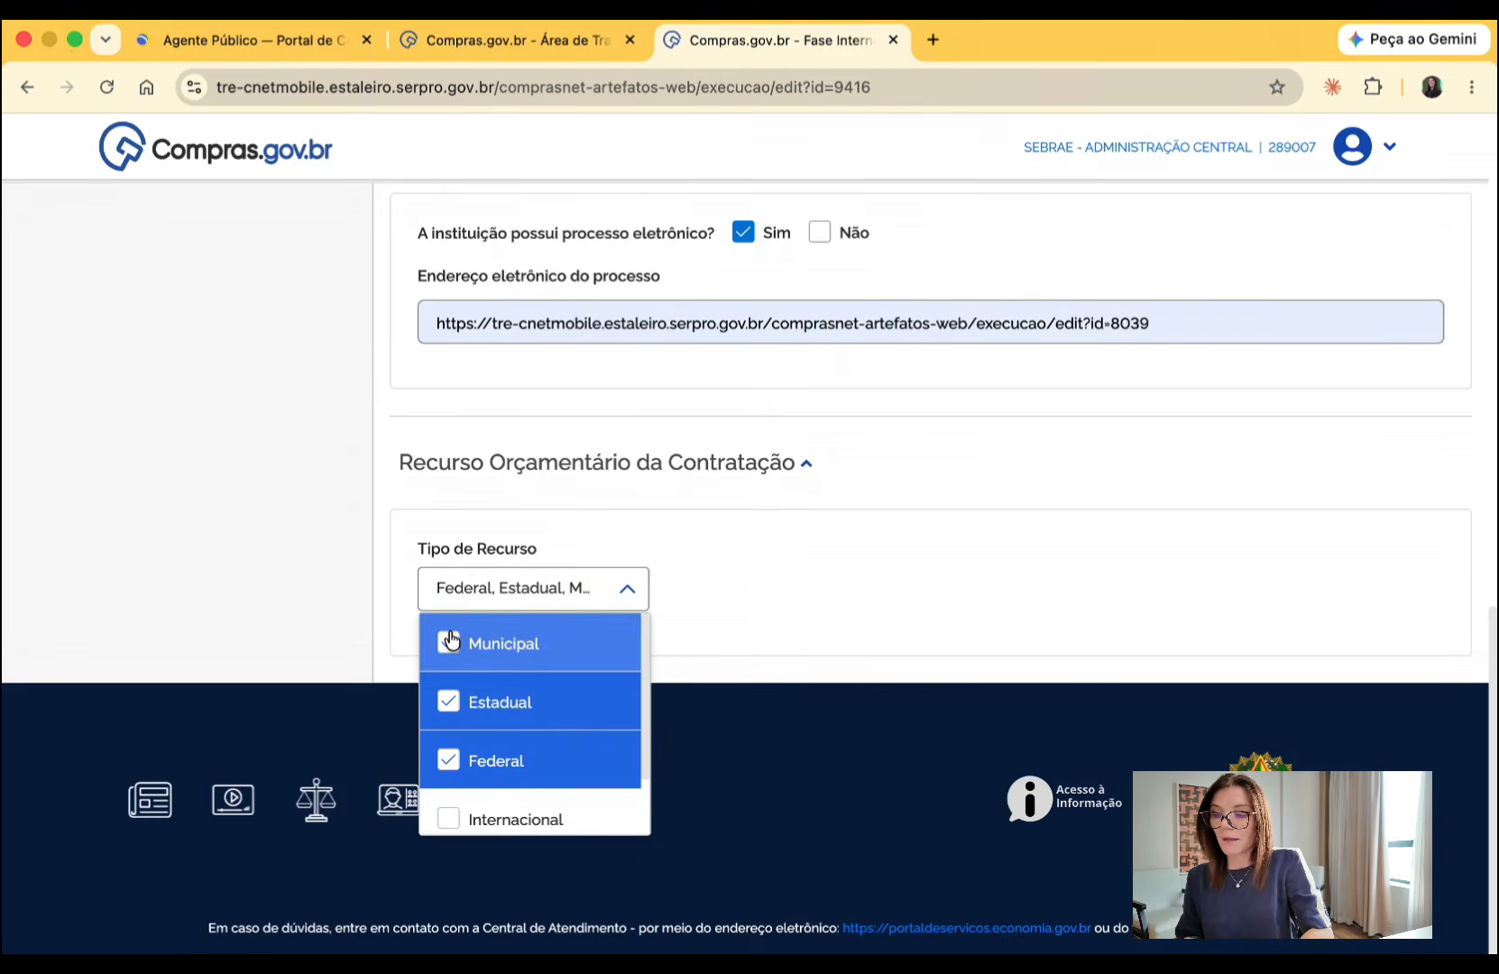
{"action": "scroll", "coordinate": [532, 730], "scroll_direction": "down", "scroll_amount": 2}
{"action": "left_click", "coordinate": [450, 805]}
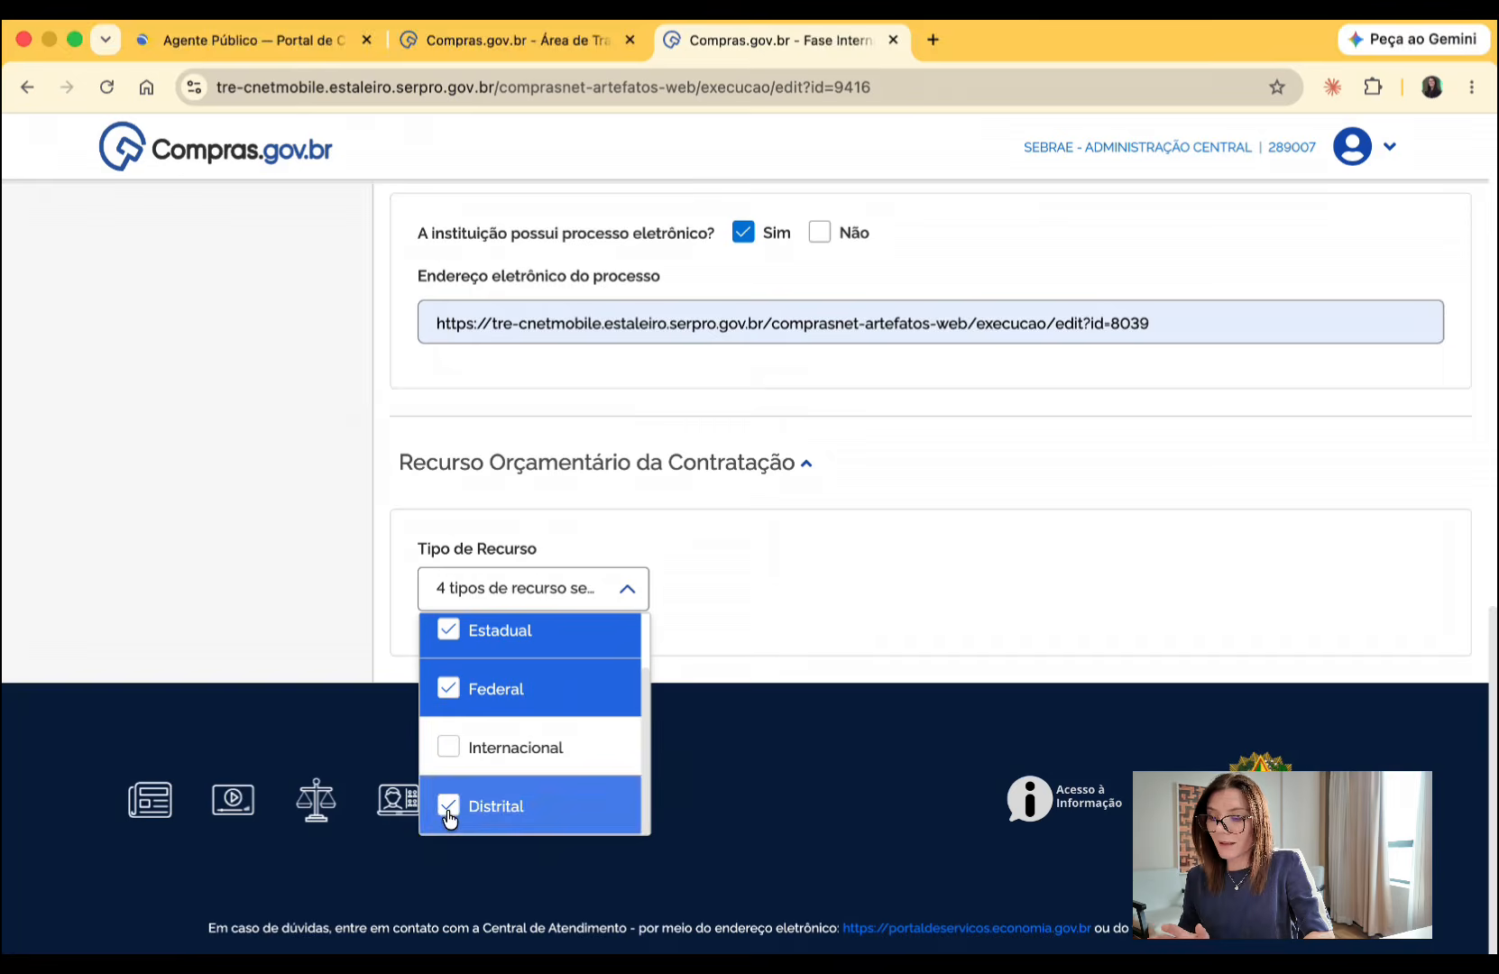
{"action": "left_click", "coordinate": [449, 807]}
{"action": "scroll", "coordinate": [471, 698], "scroll_direction": "up", "scroll_amount": 2}
{"action": "left_click", "coordinate": [447, 645]}
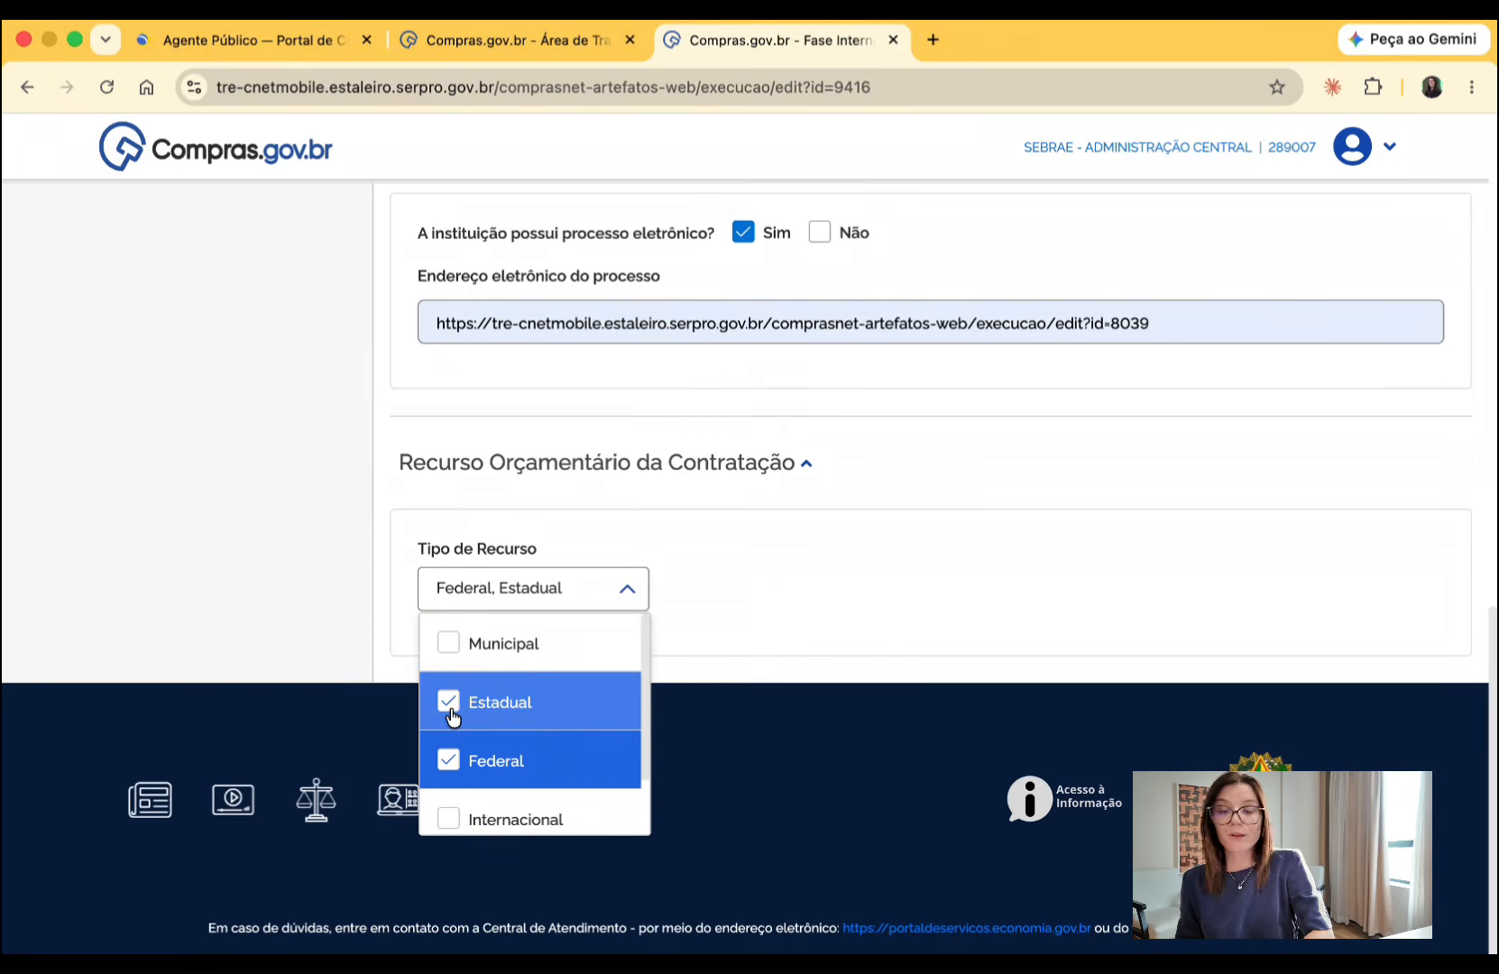
{"action": "left_click", "coordinate": [321, 597]}
- Go on to the procurement's Itens/Grupos section
{"action": "scroll", "coordinate": [321, 595], "scroll_direction": "up", "scroll_amount": 15}
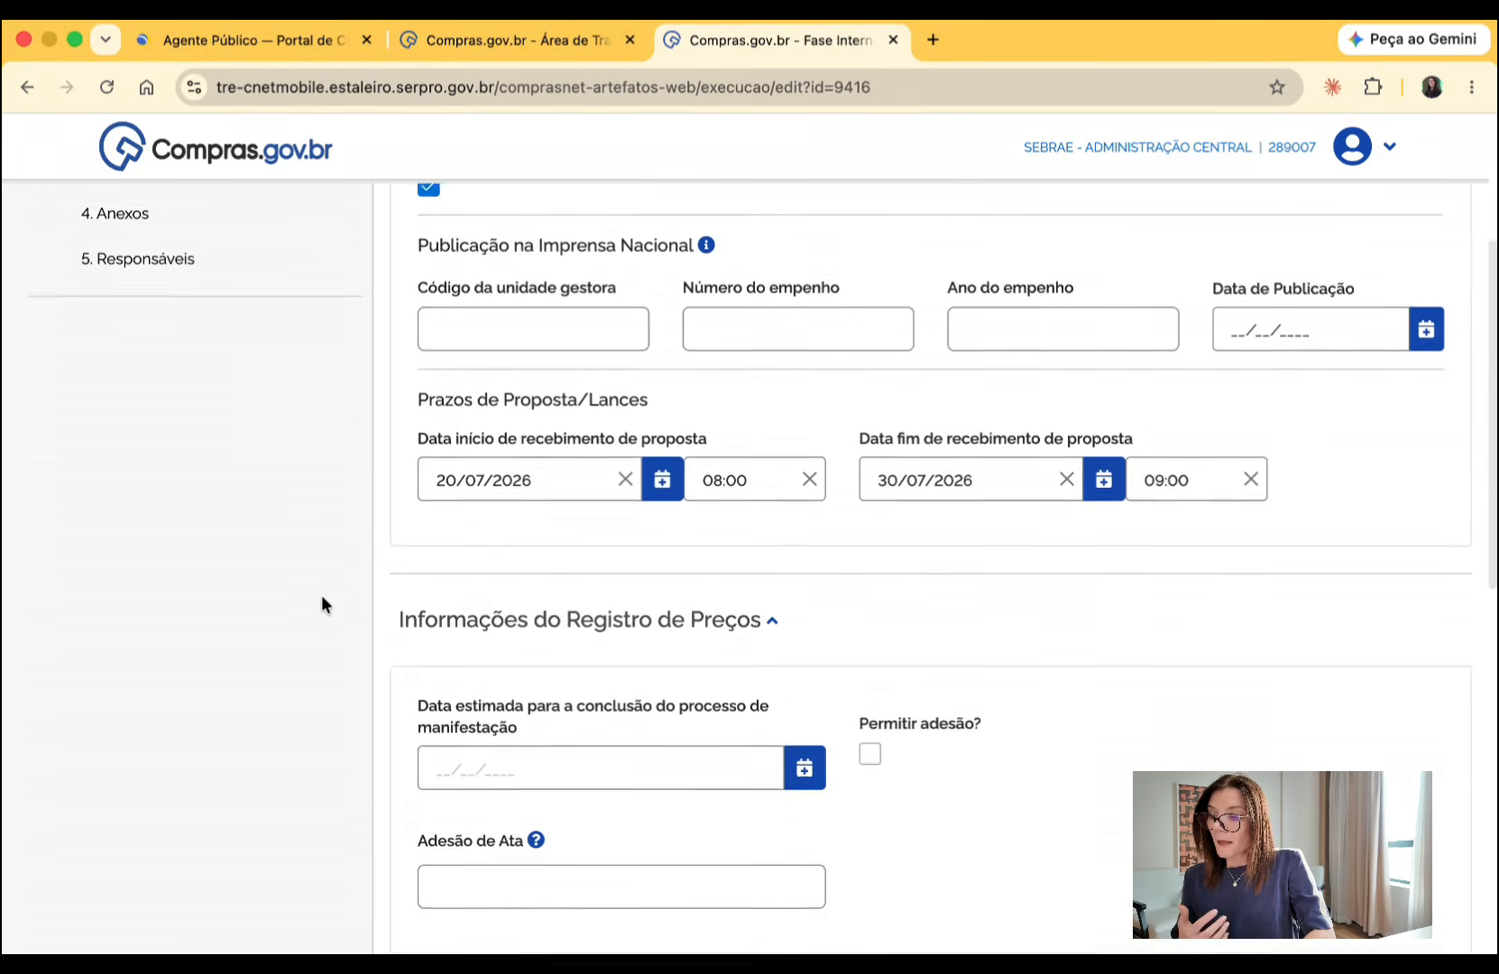
{"action": "left_click", "coordinate": [153, 472]}
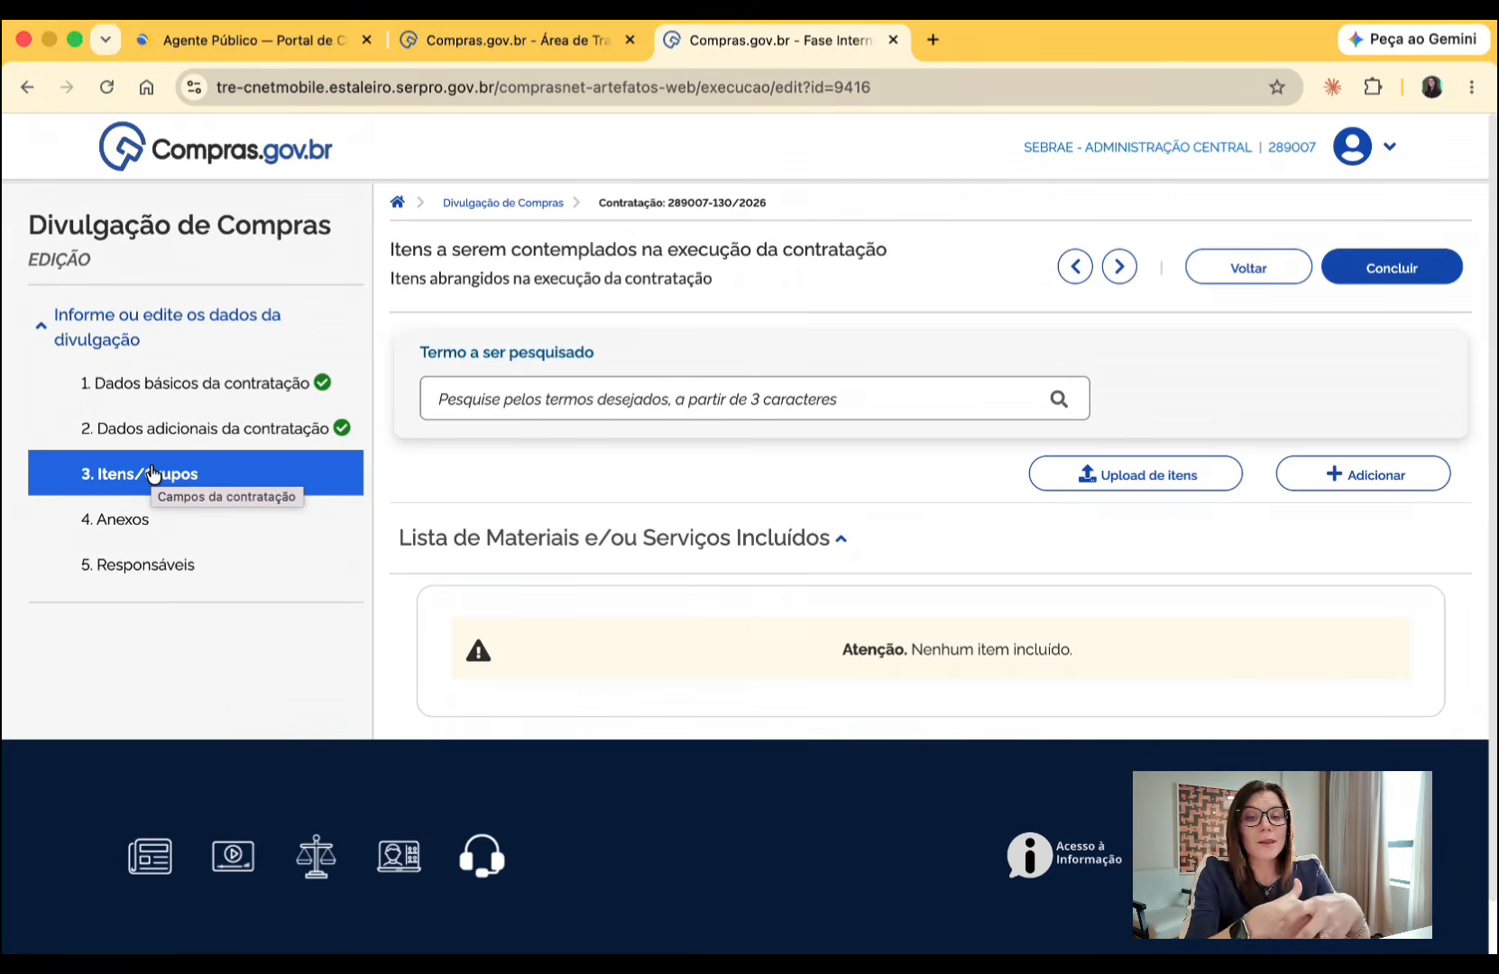
- Open the item upload for the procurement, download its model spreadsheet and open modelo_upload_itens (2).csv
{"action": "left_click", "coordinate": [1134, 475]}
{"action": "scroll", "coordinate": [994, 578], "scroll_direction": "down", "scroll_amount": 1}
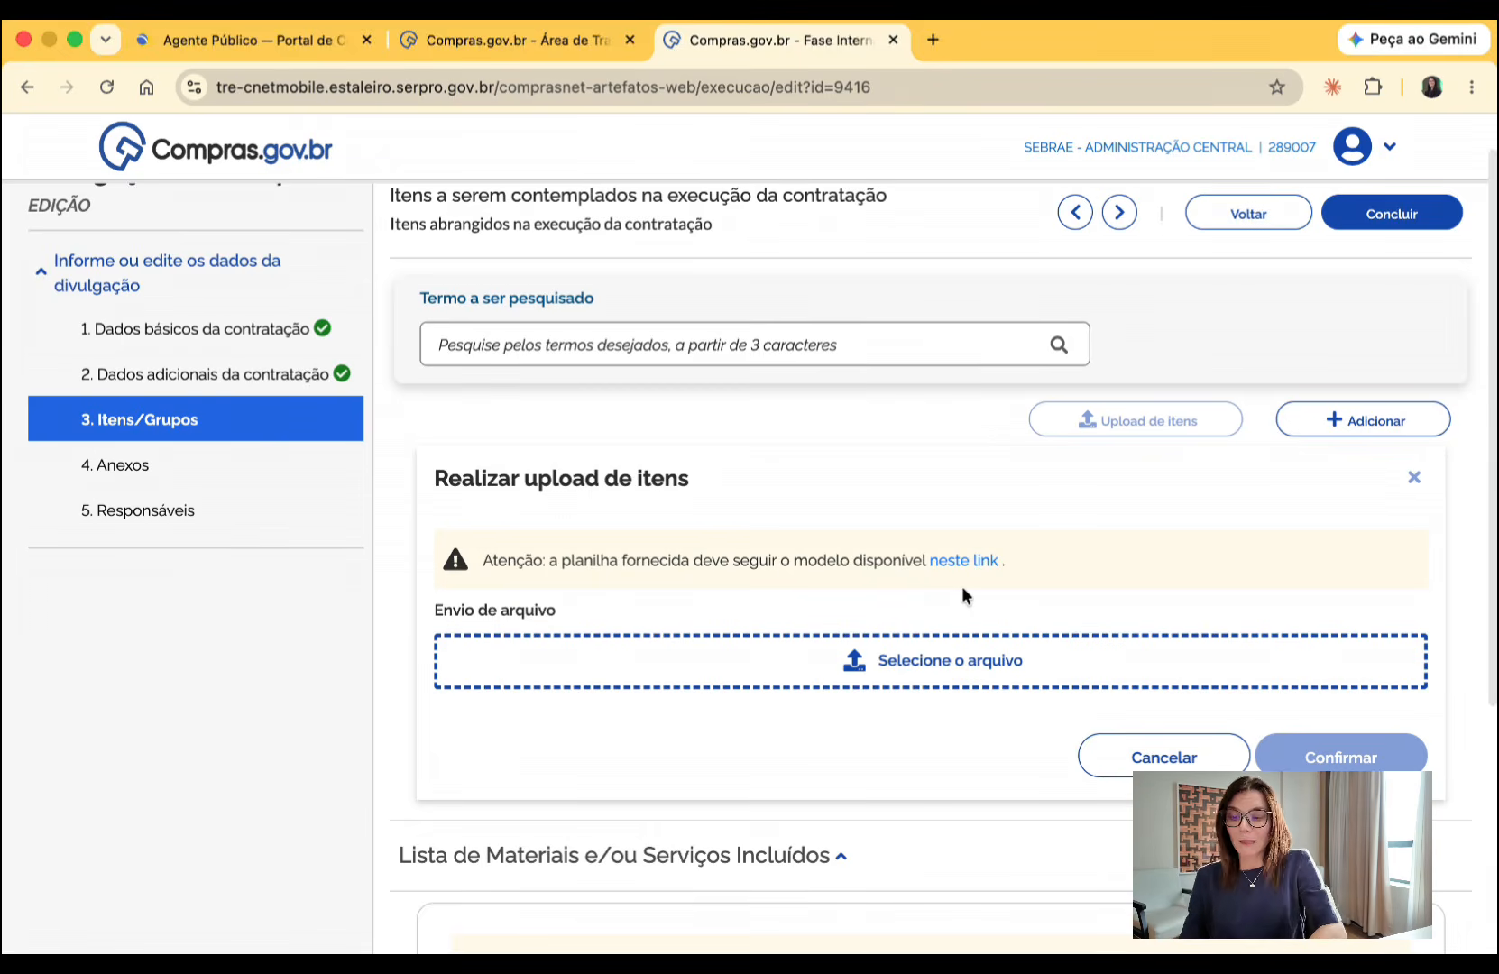
{"action": "left_click", "coordinate": [966, 561]}
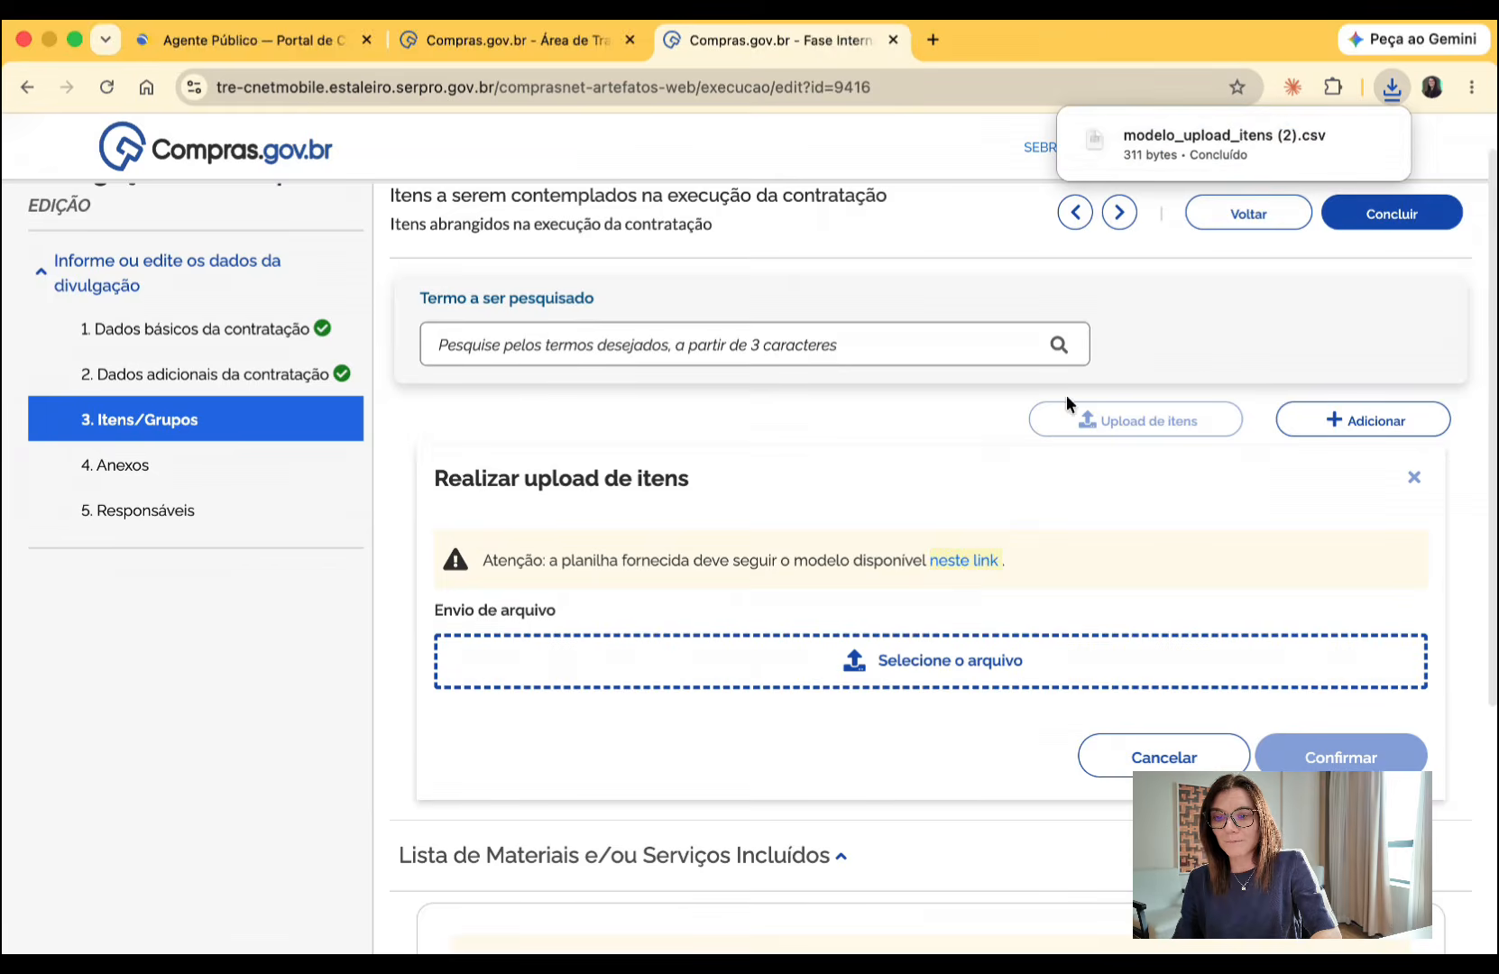
{"action": "left_click", "coordinate": [1226, 144]}
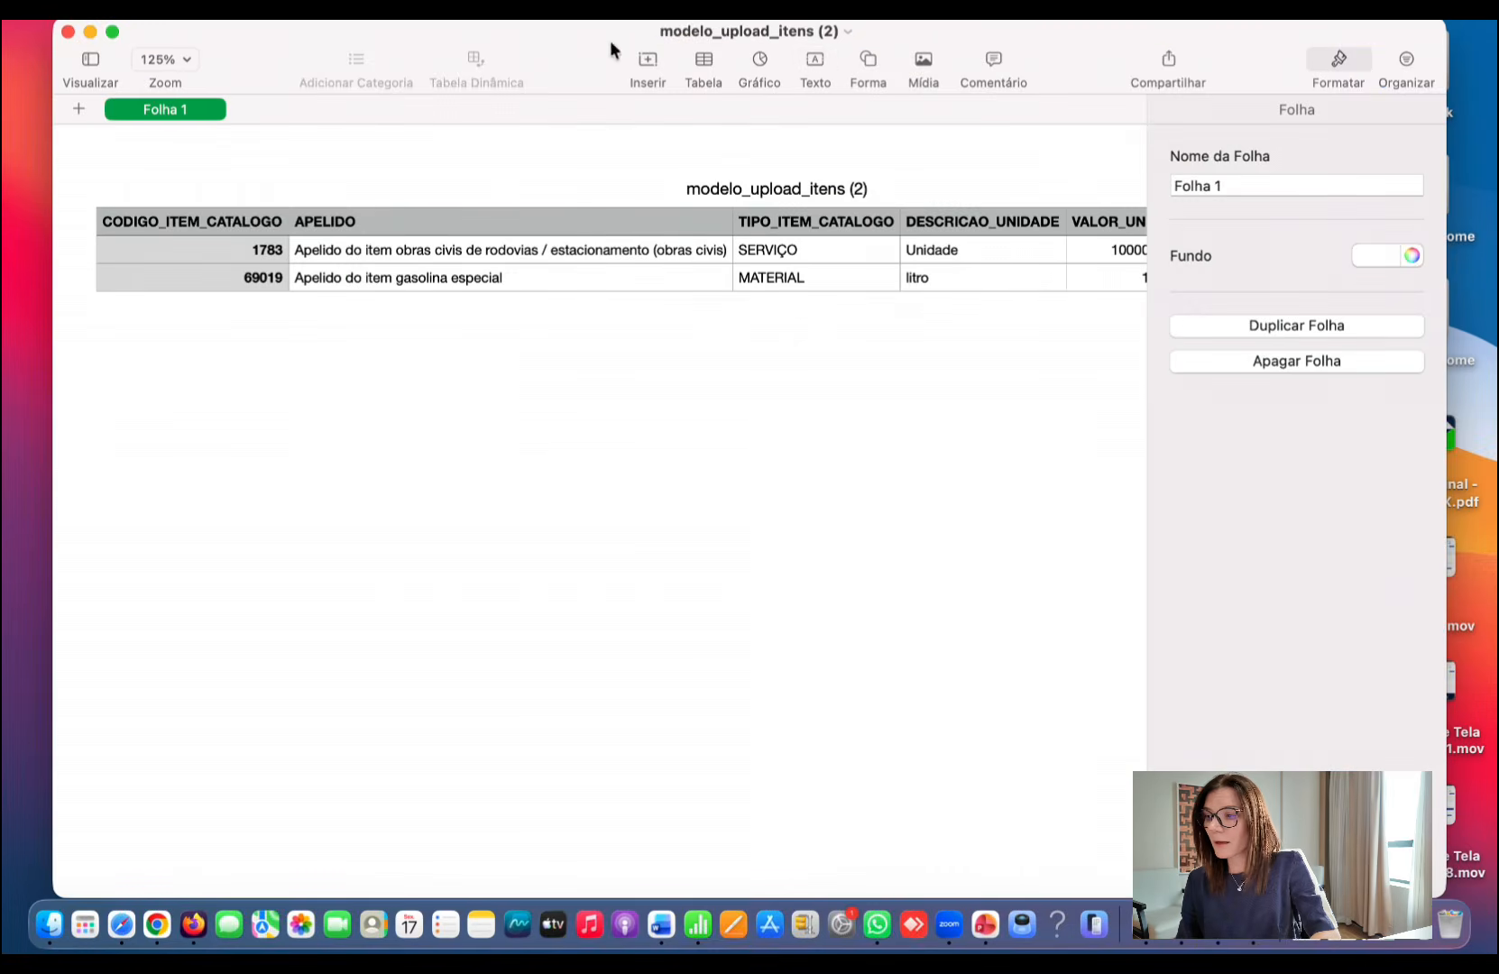
{"action": "left_click", "coordinate": [112, 31]}
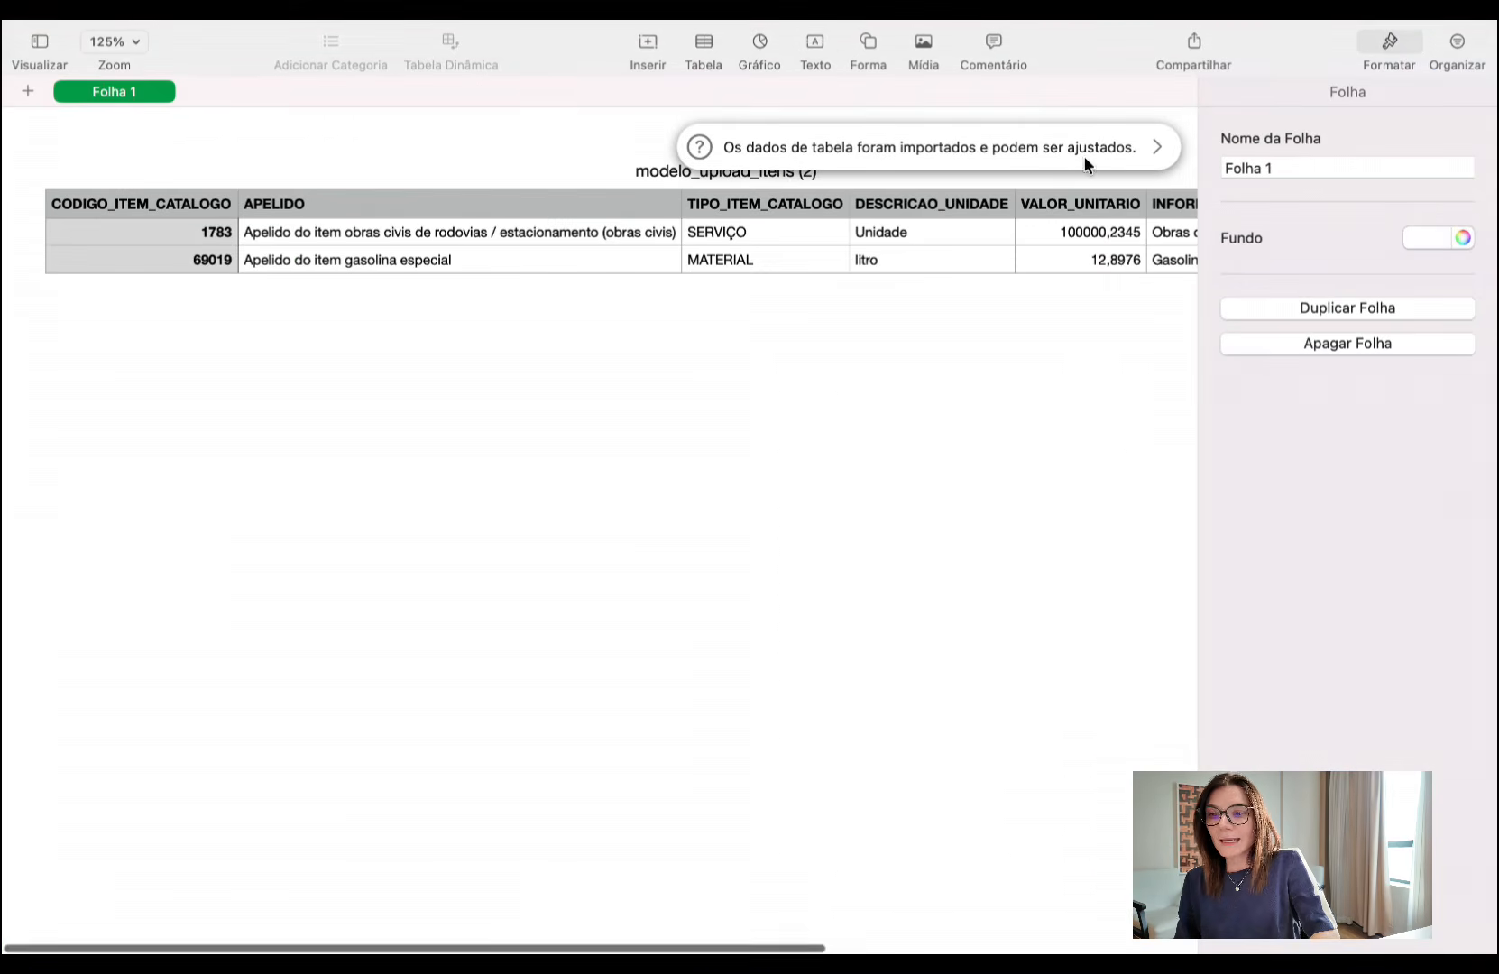
- Examine the upload model's columns from CODIGO_ITEM_CATALOGO to INFORMACOES_COMPLEMENTARES in row 2, and close the spreadsheet
{"action": "left_click", "coordinate": [165, 233]}
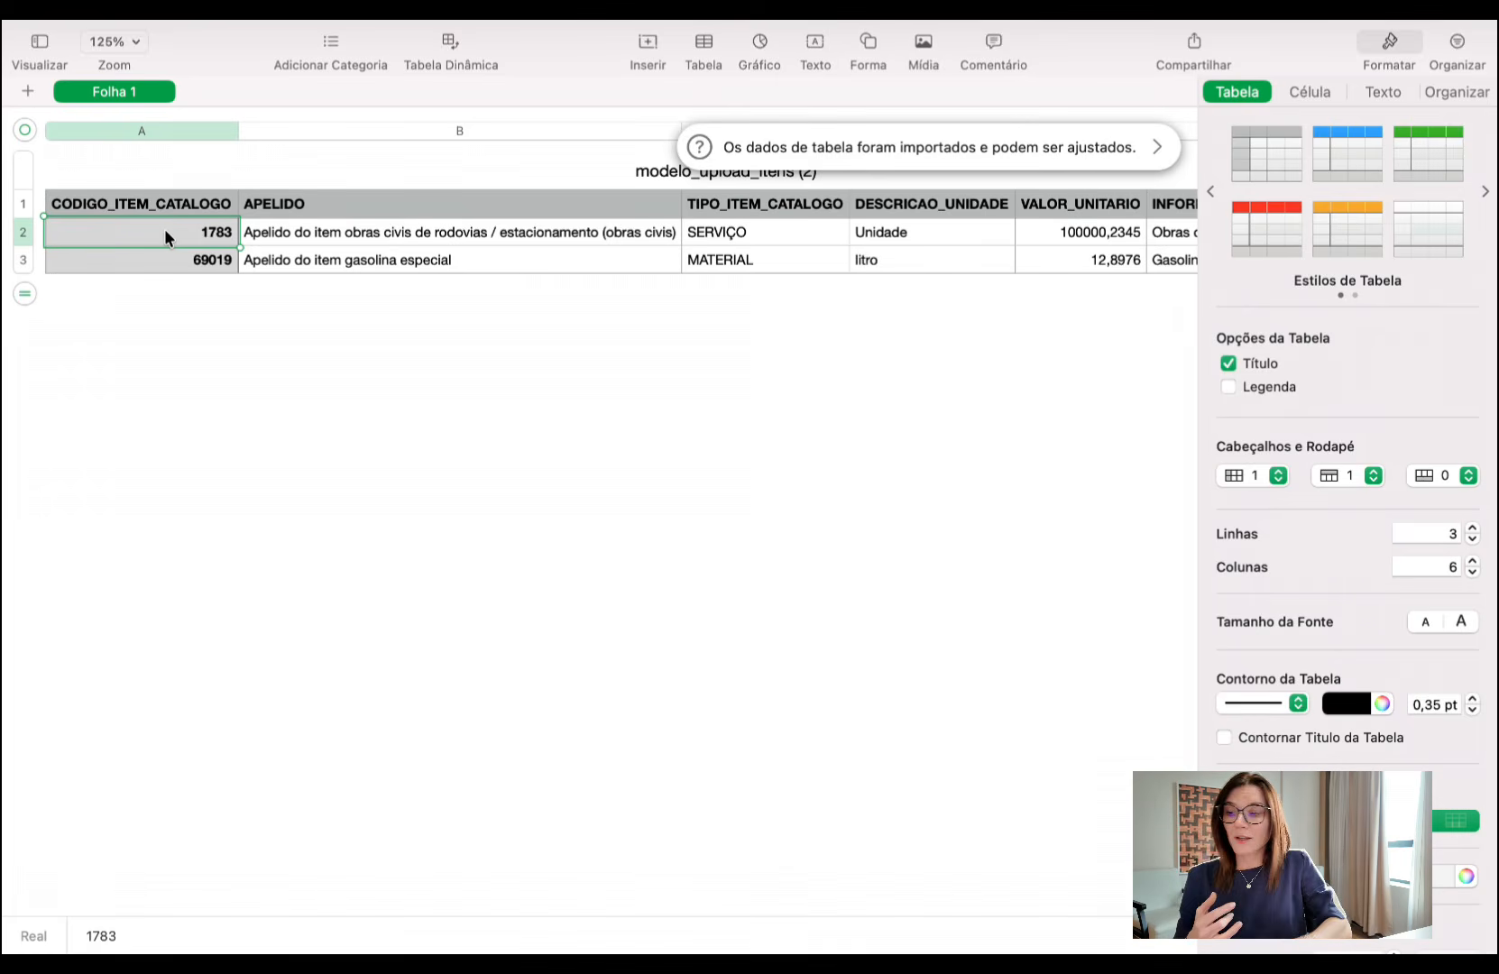
{"action": "key", "text": "Tab"}
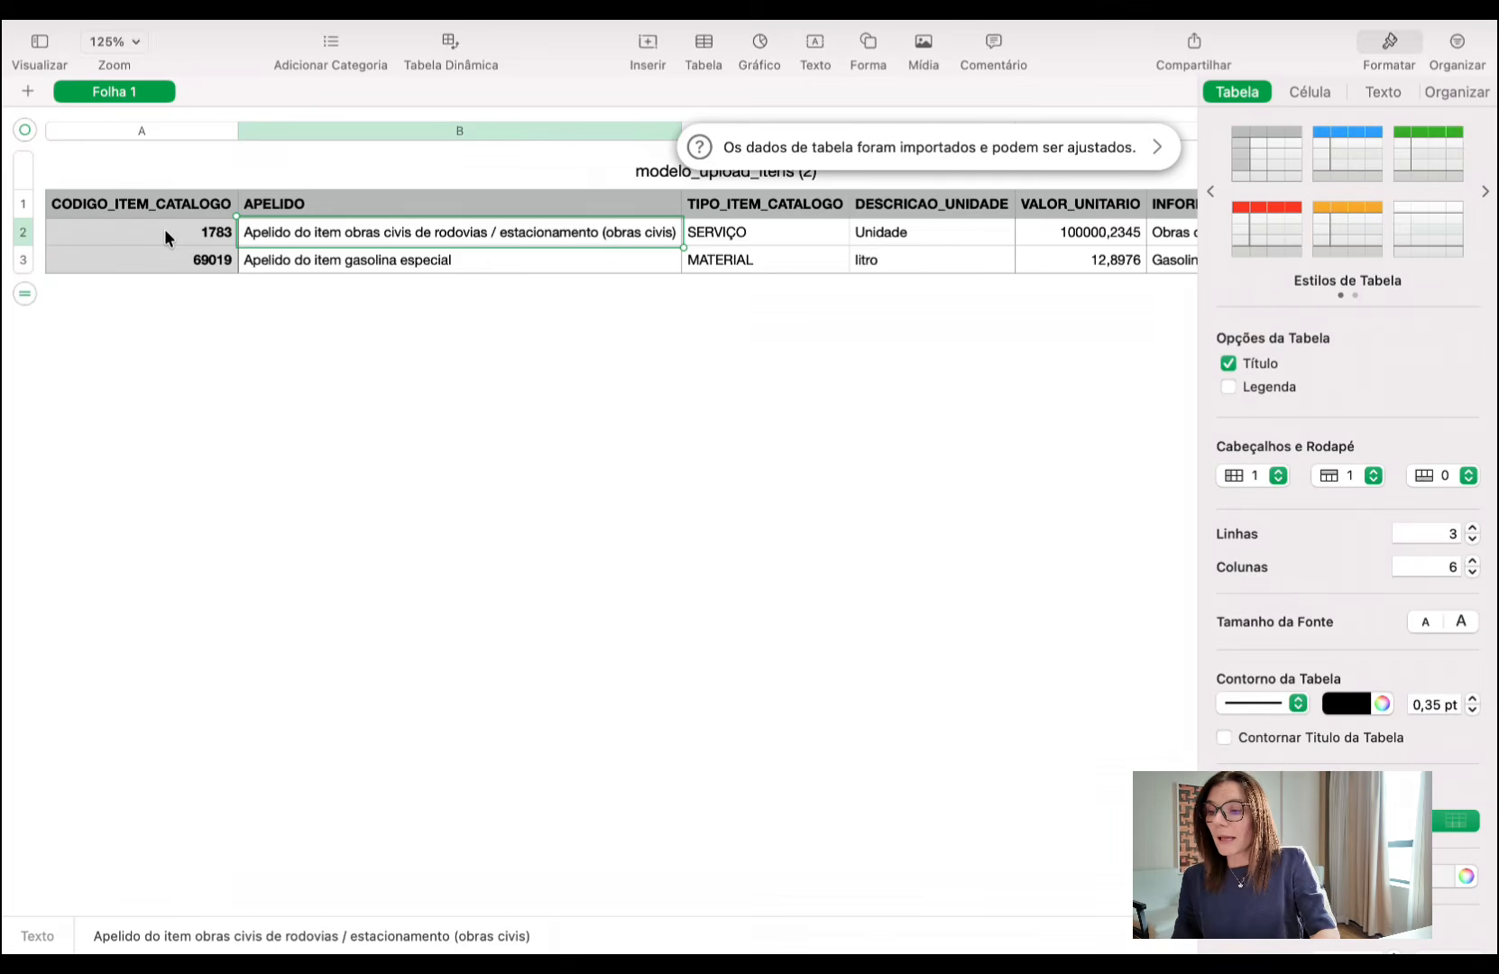
{"action": "key", "text": "Tab"}
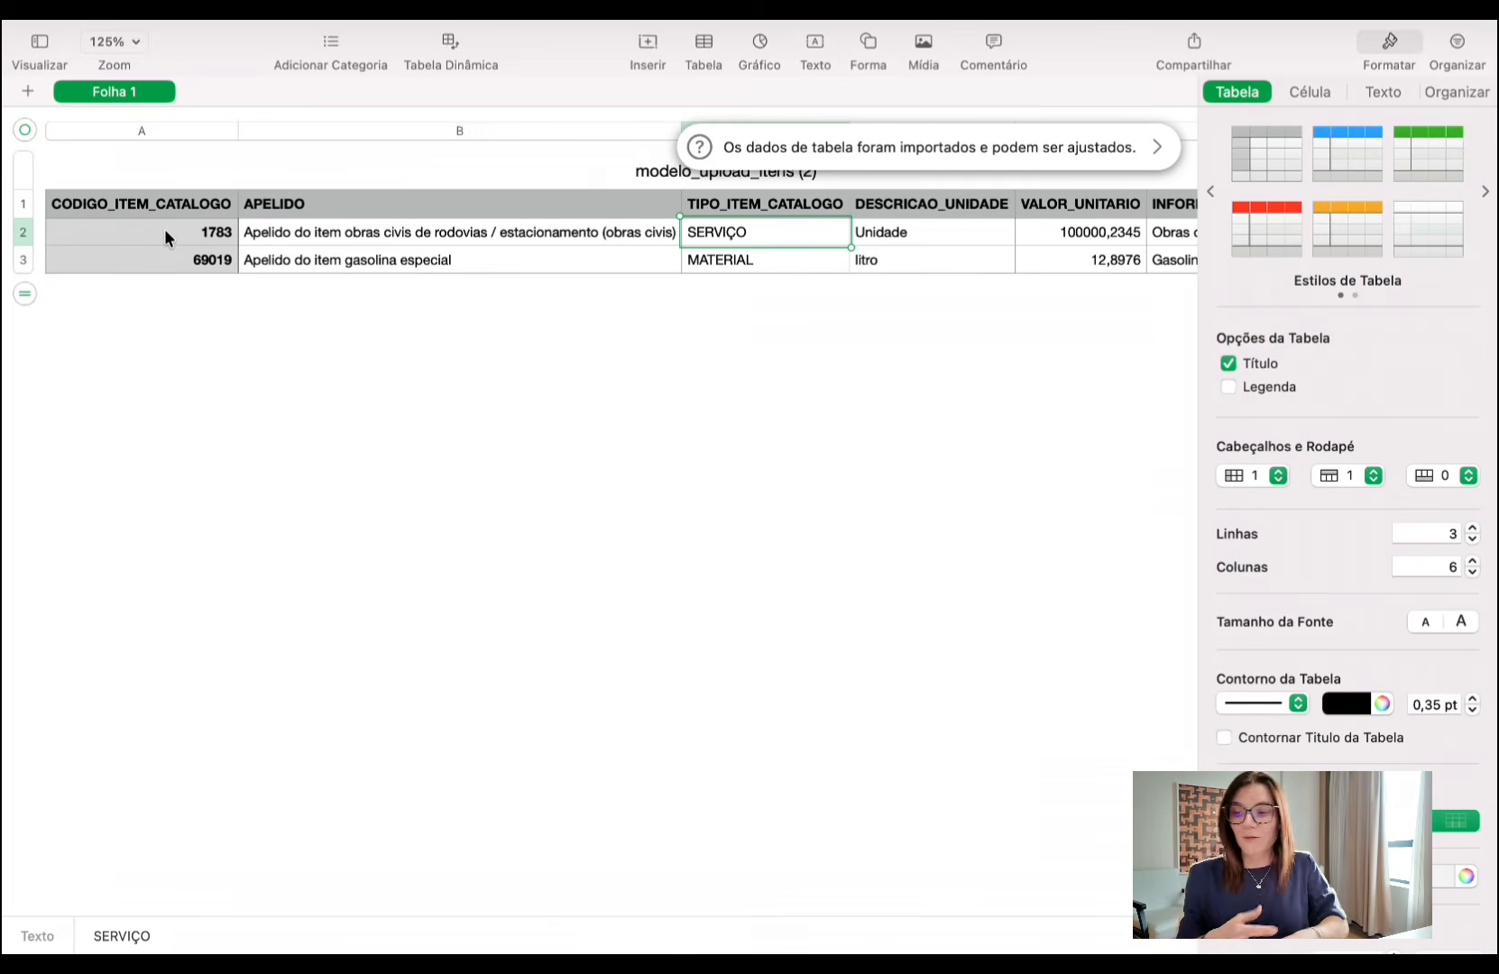
{"action": "key", "text": "Tab"}
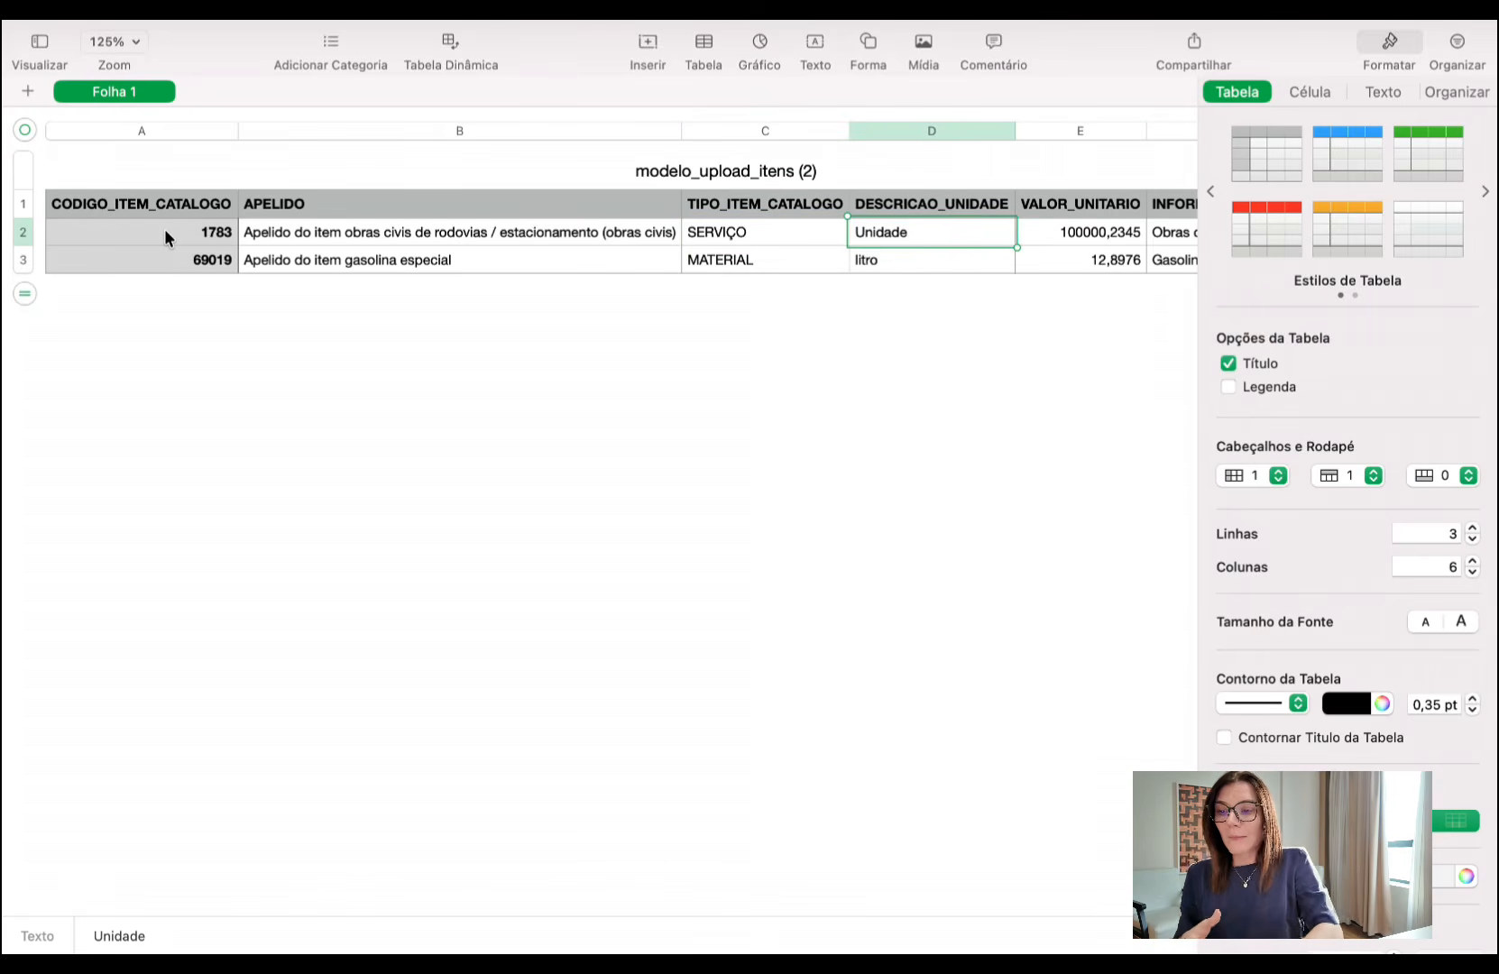
{"action": "key", "text": "Tab"}
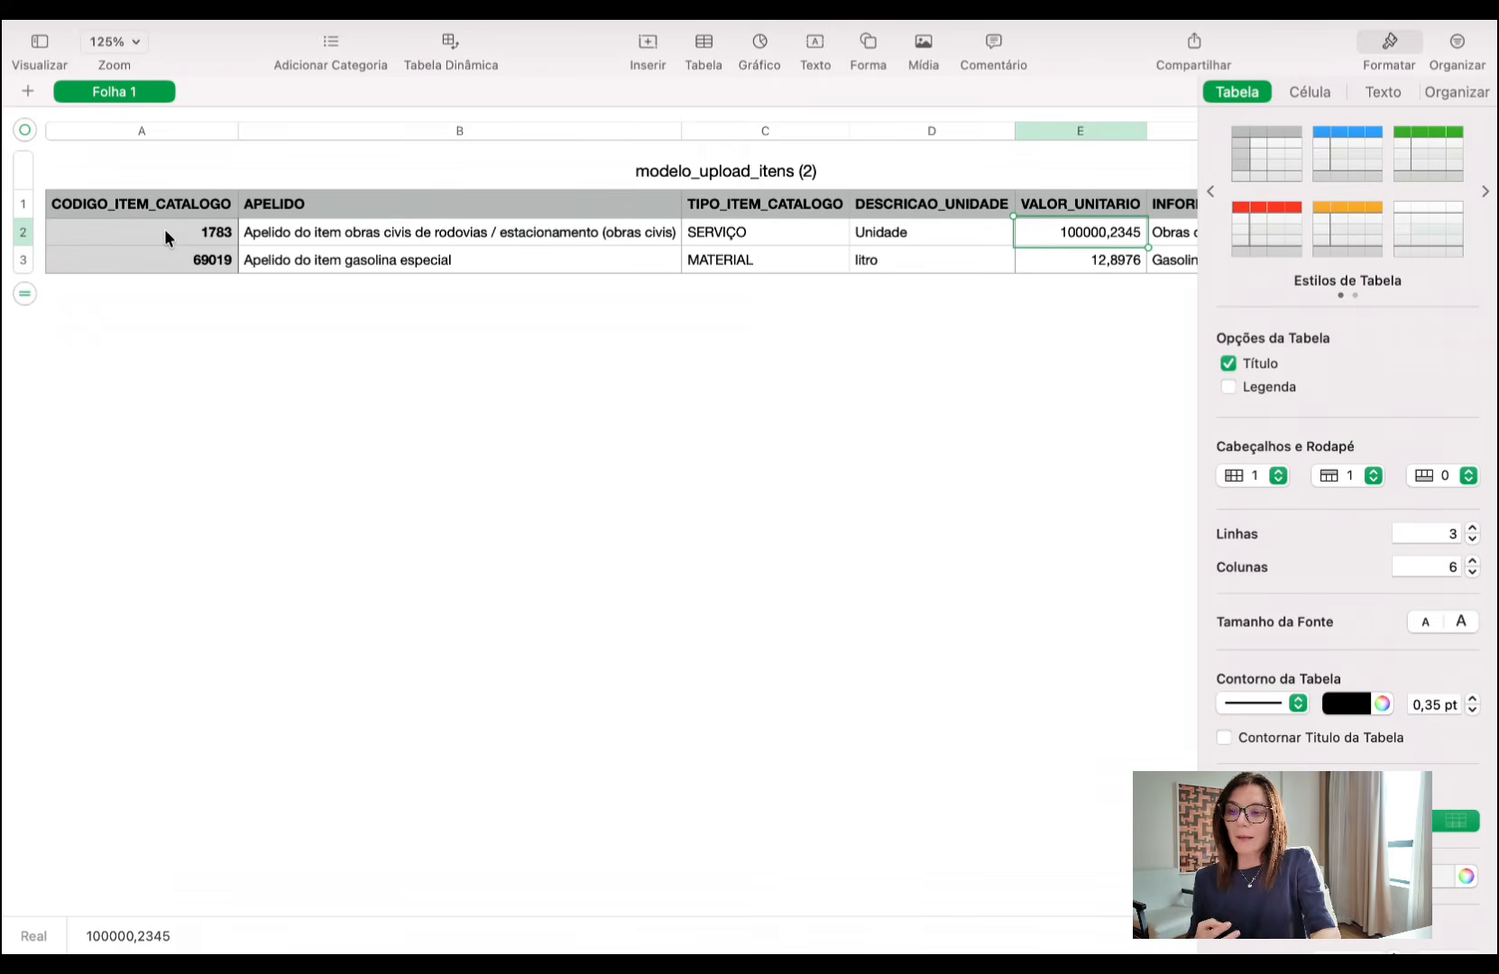
{"action": "key", "text": "Tab"}
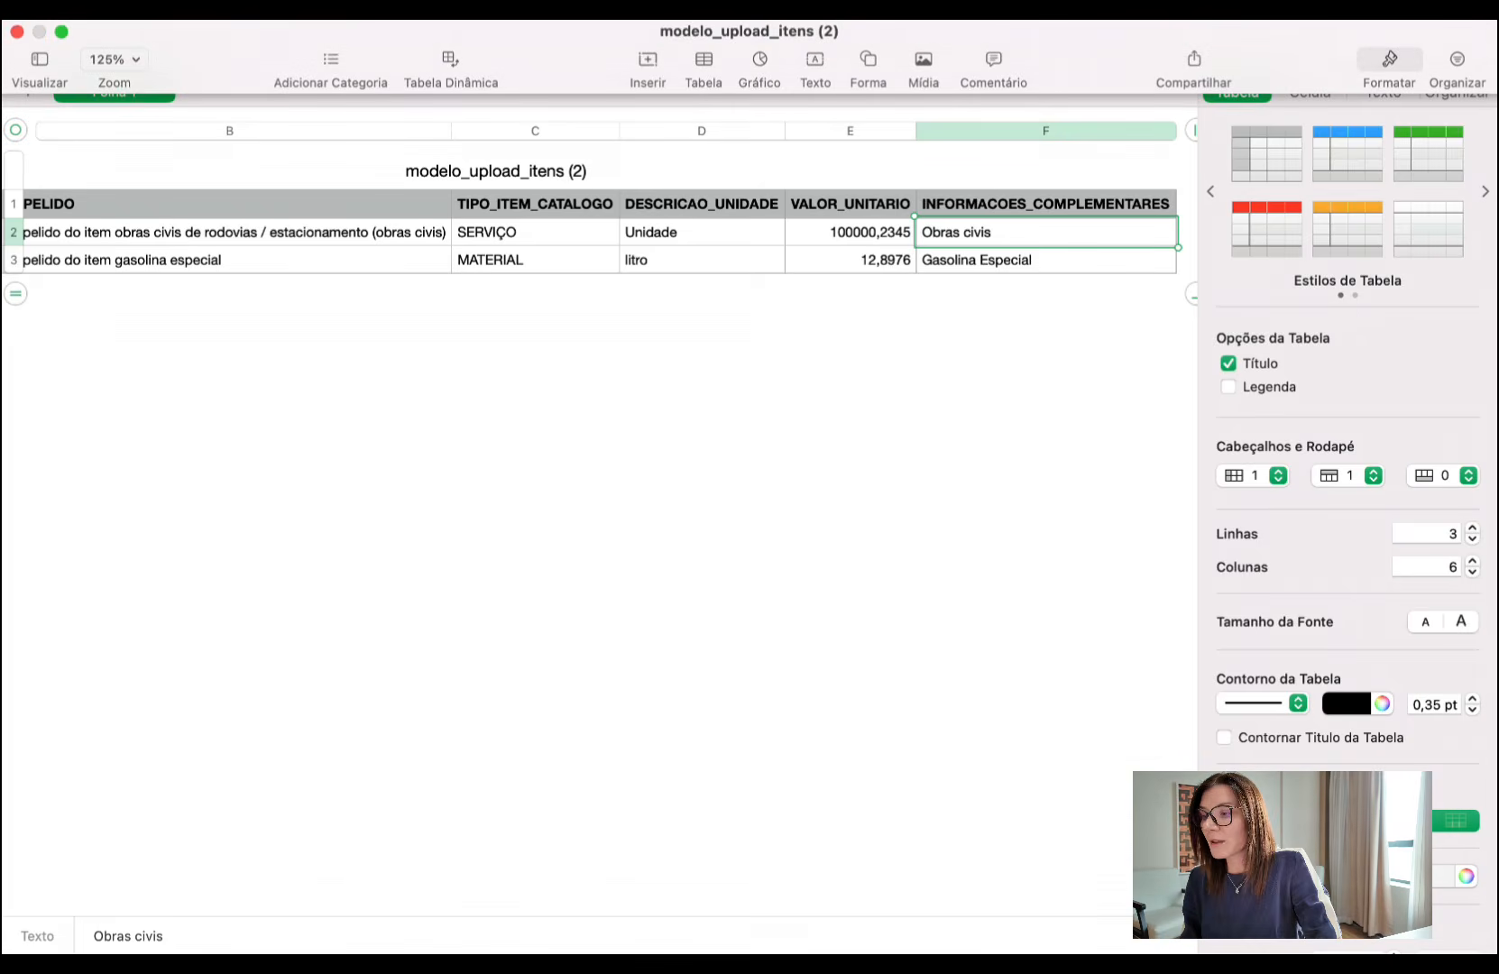
{"action": "left_click", "coordinate": [16, 32]}
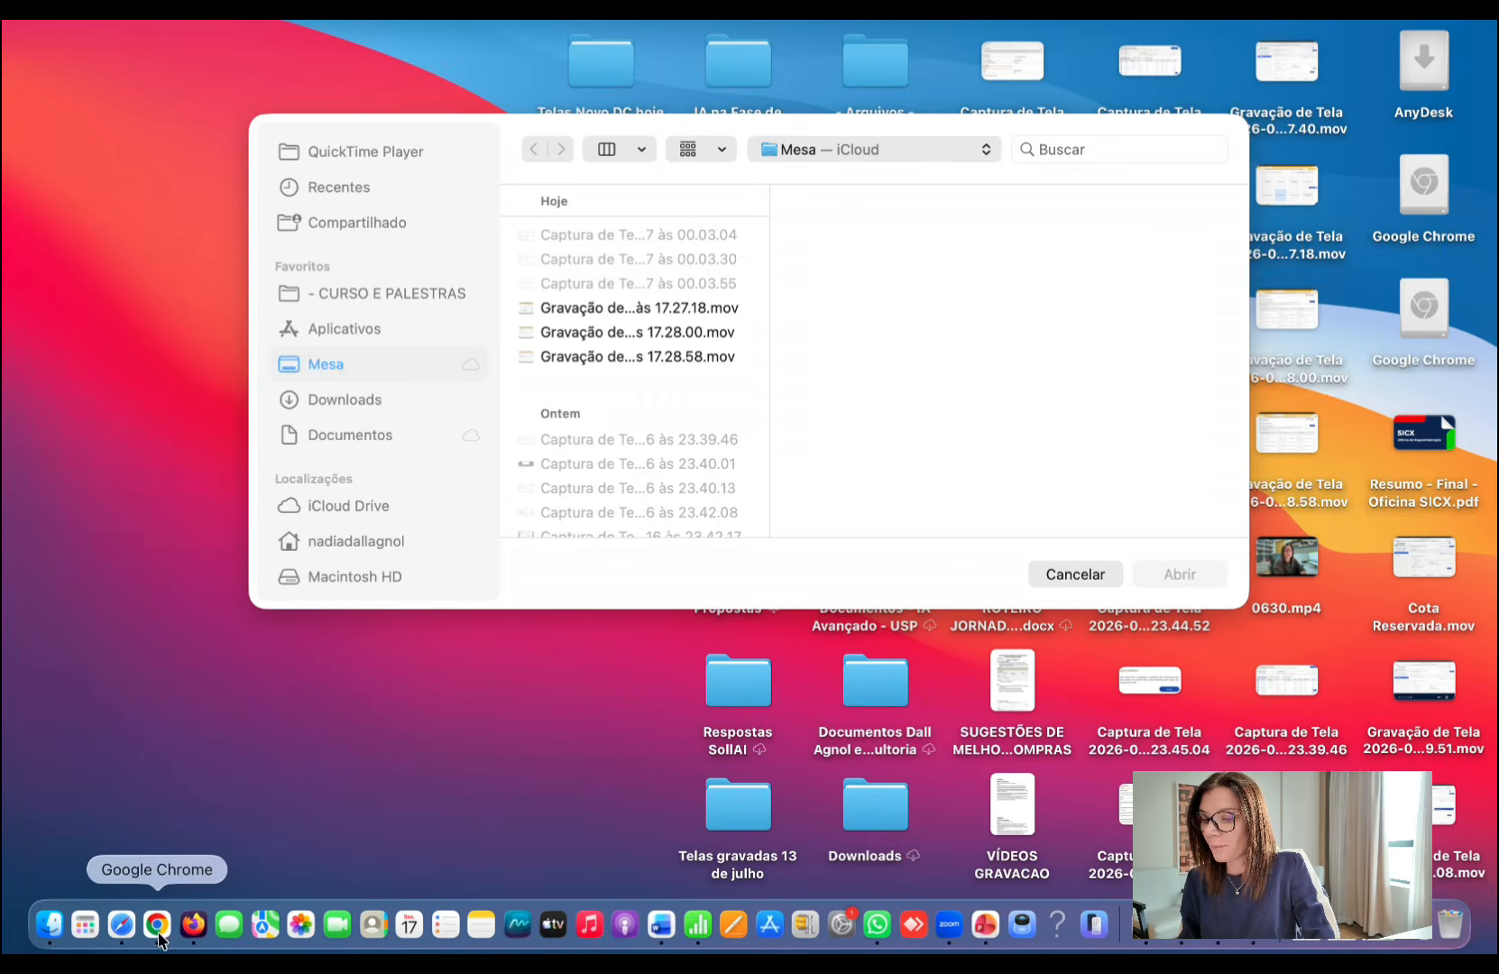
- Switch to Chrome and open Materiais e Serviços from the Acesso Rápido options of the Compras.gov.br work area
{"action": "left_click", "coordinate": [157, 939]}
{"action": "left_click", "coordinate": [523, 40]}
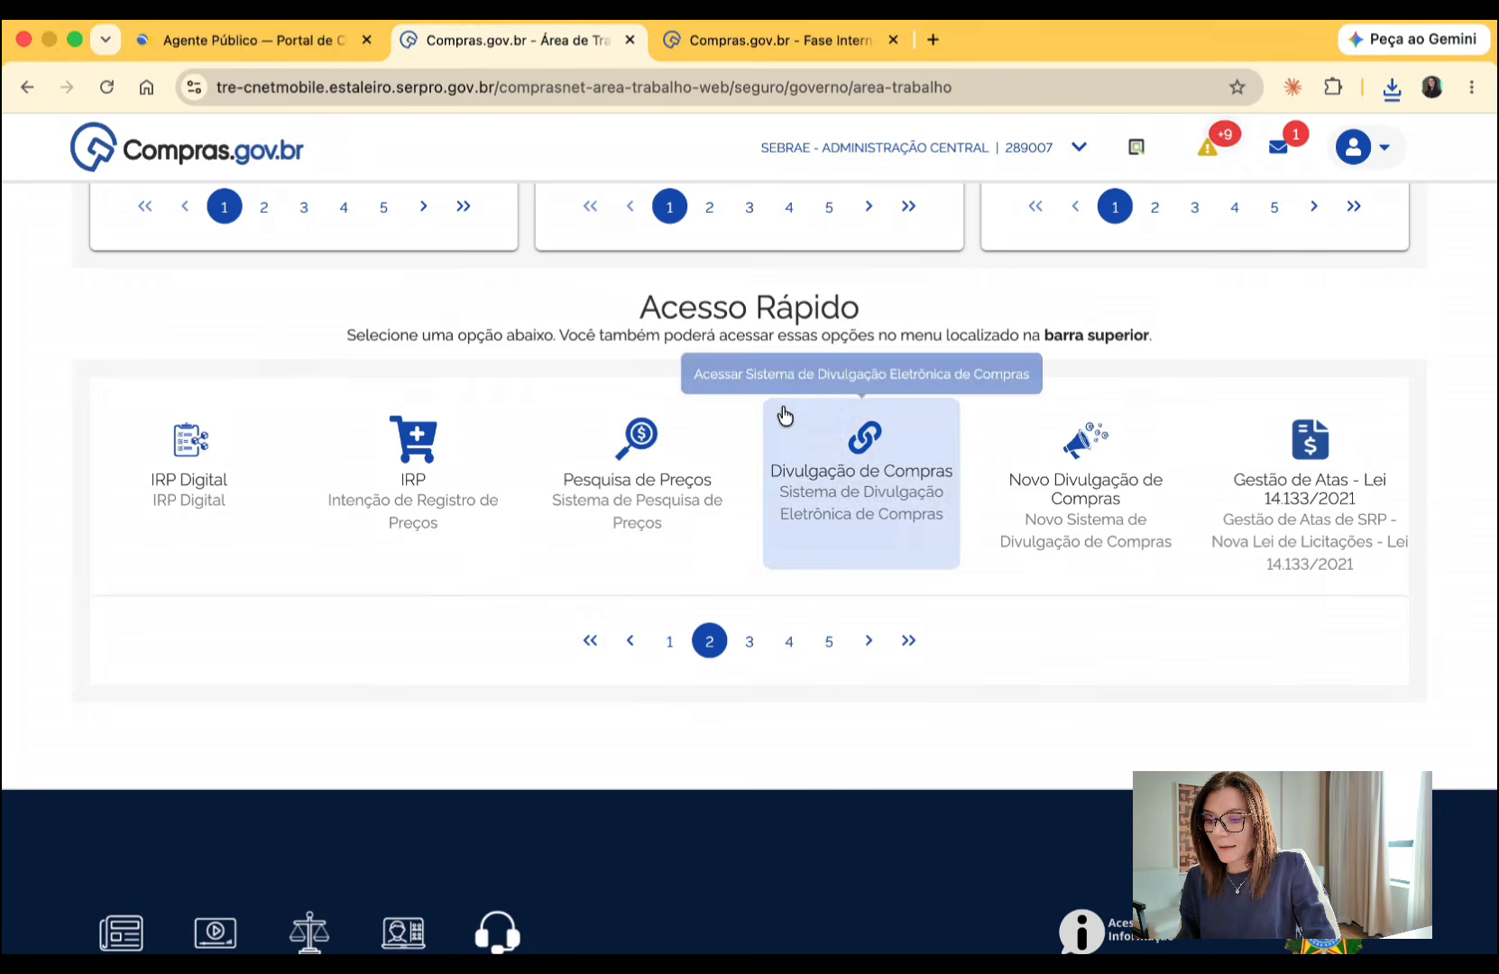
{"action": "left_click", "coordinate": [752, 649]}
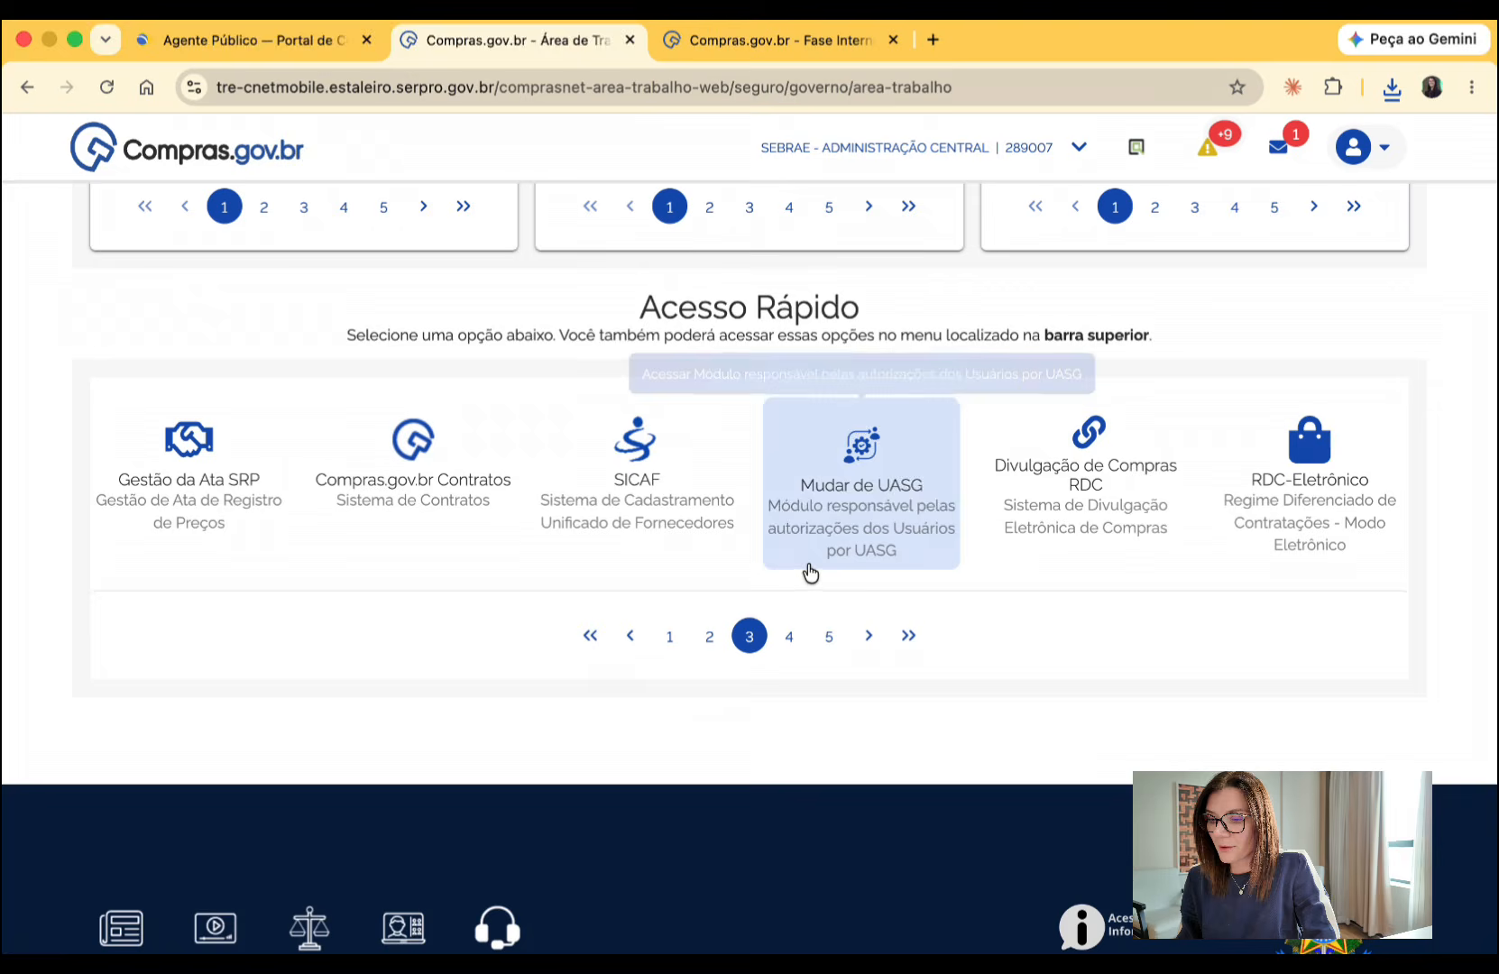
{"action": "left_click", "coordinate": [775, 648]}
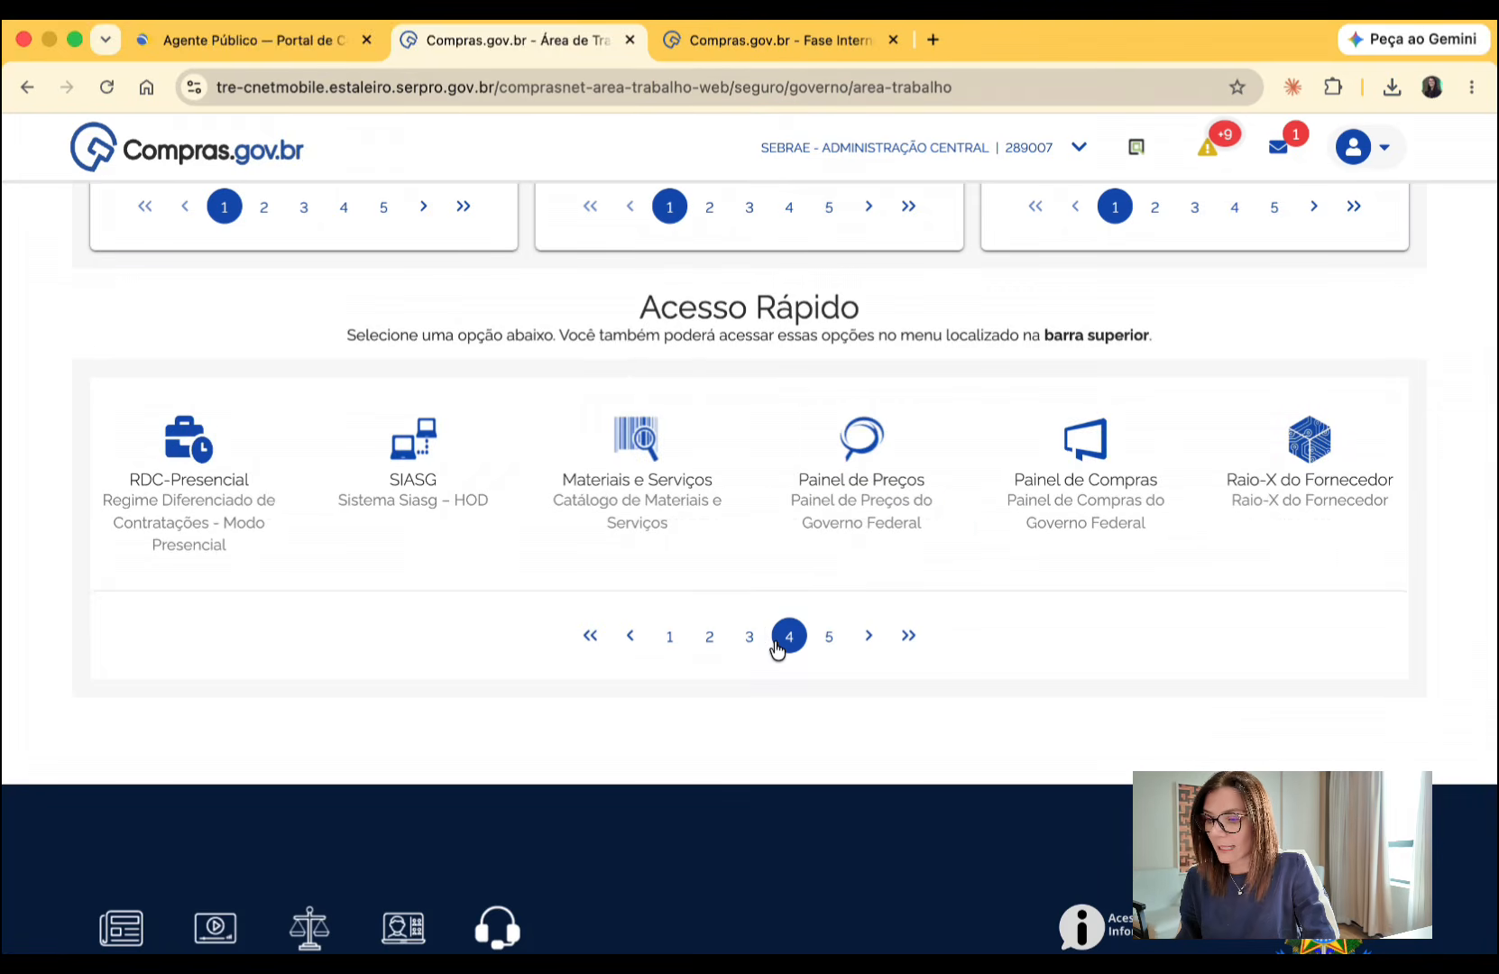
{"action": "left_click", "coordinate": [633, 503]}
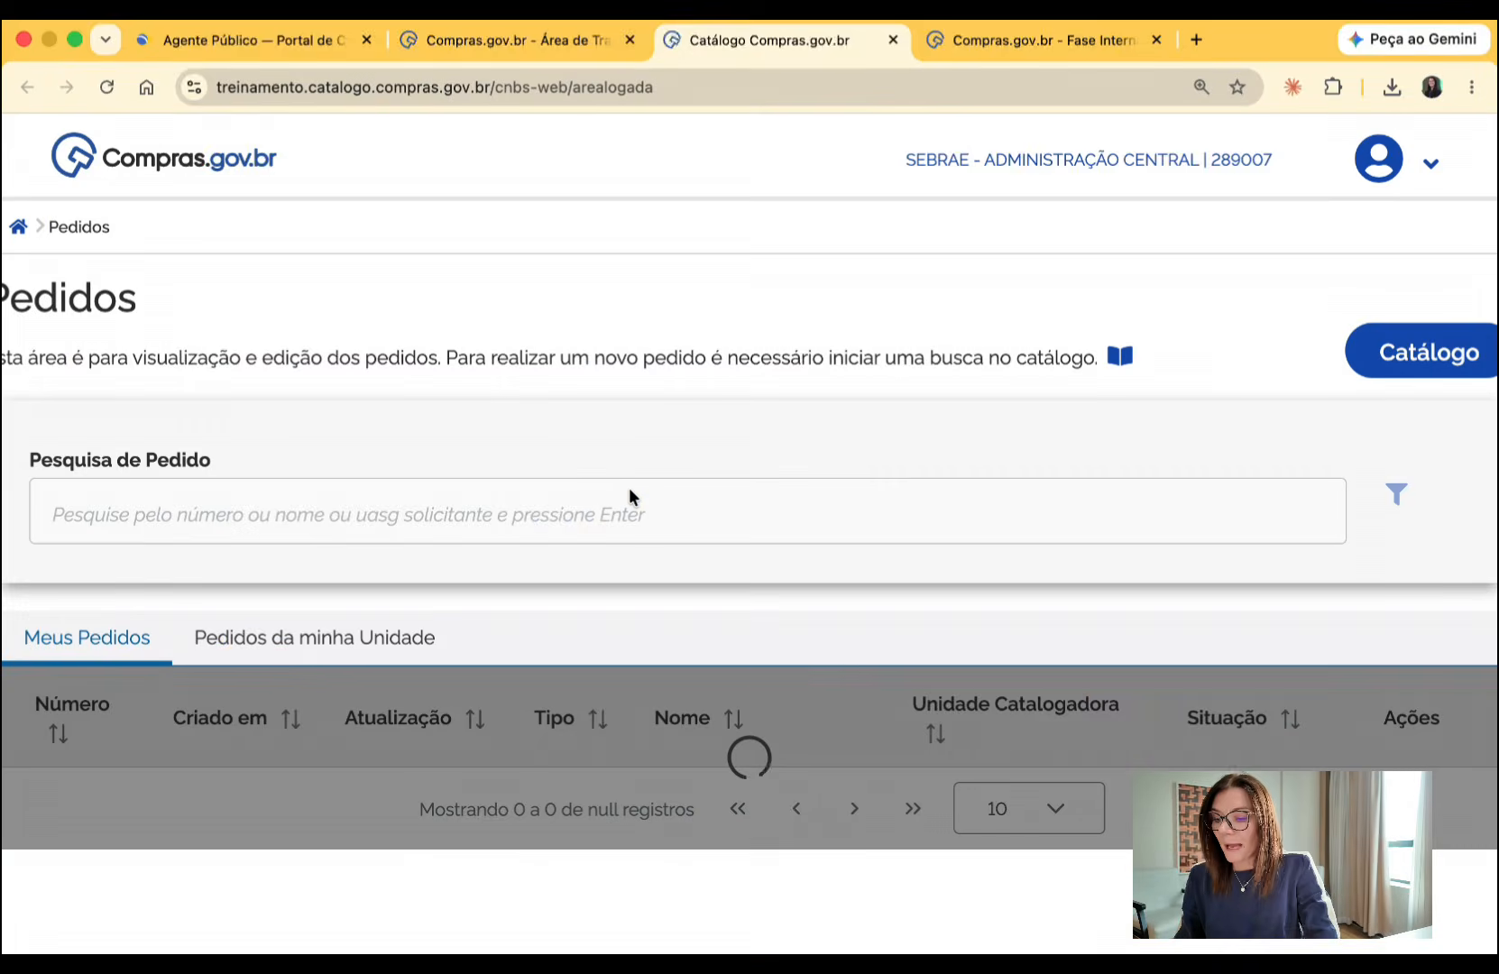
- Open the Catálogo from the Pedidos page and review the materials in Minha lista de Itens
{"action": "key", "text": "super+minus"}
{"action": "key", "text": "super+minus"}
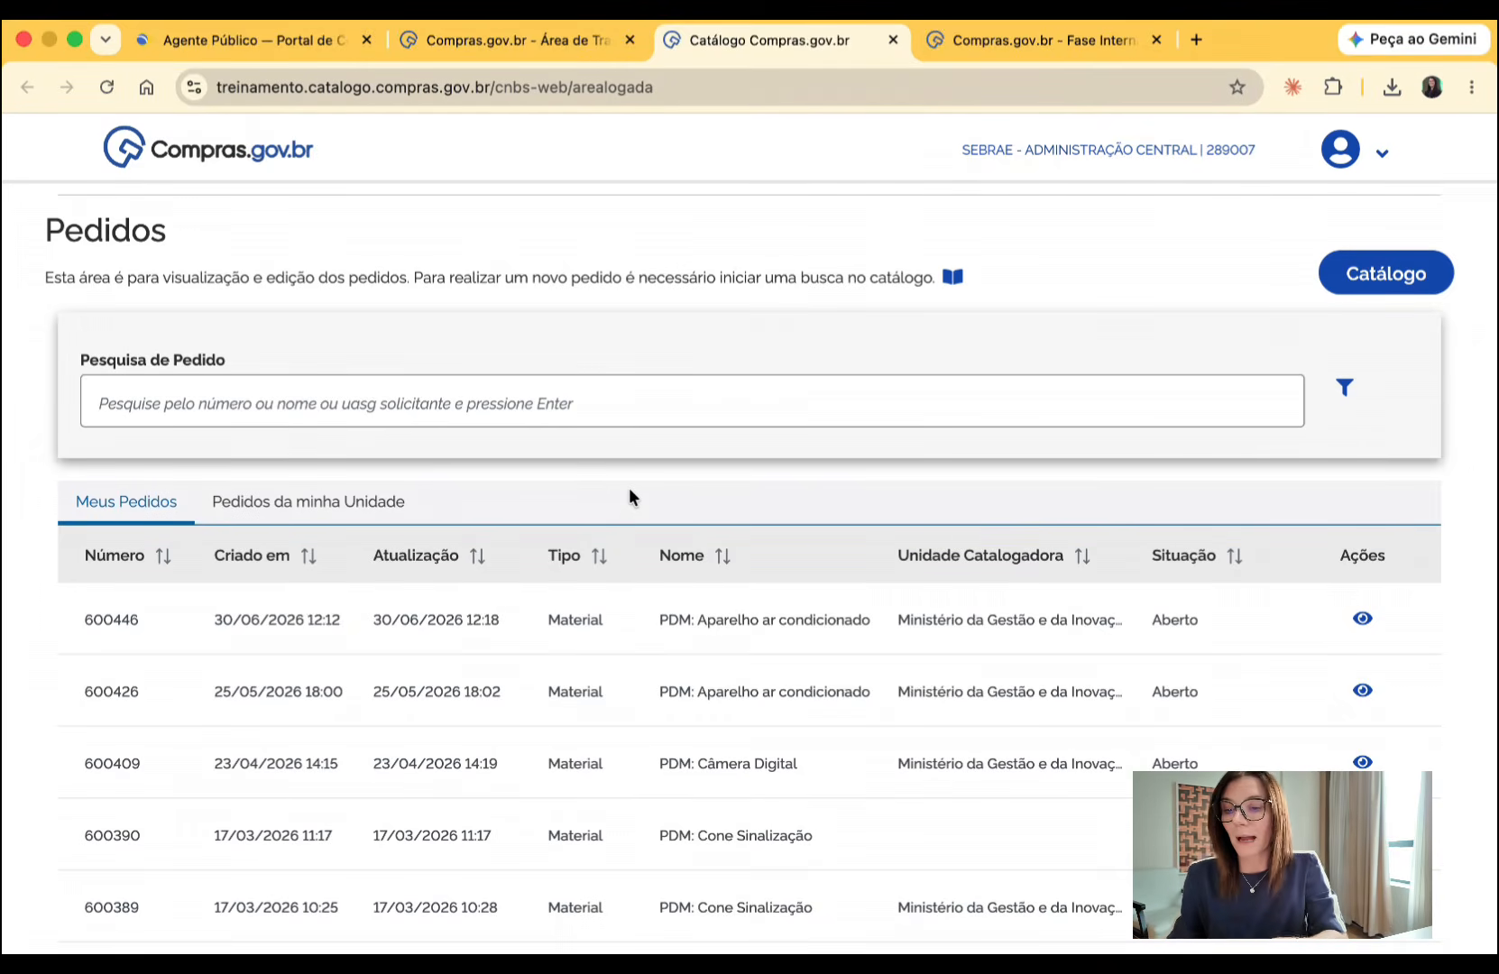
{"action": "left_click", "coordinate": [1362, 286]}
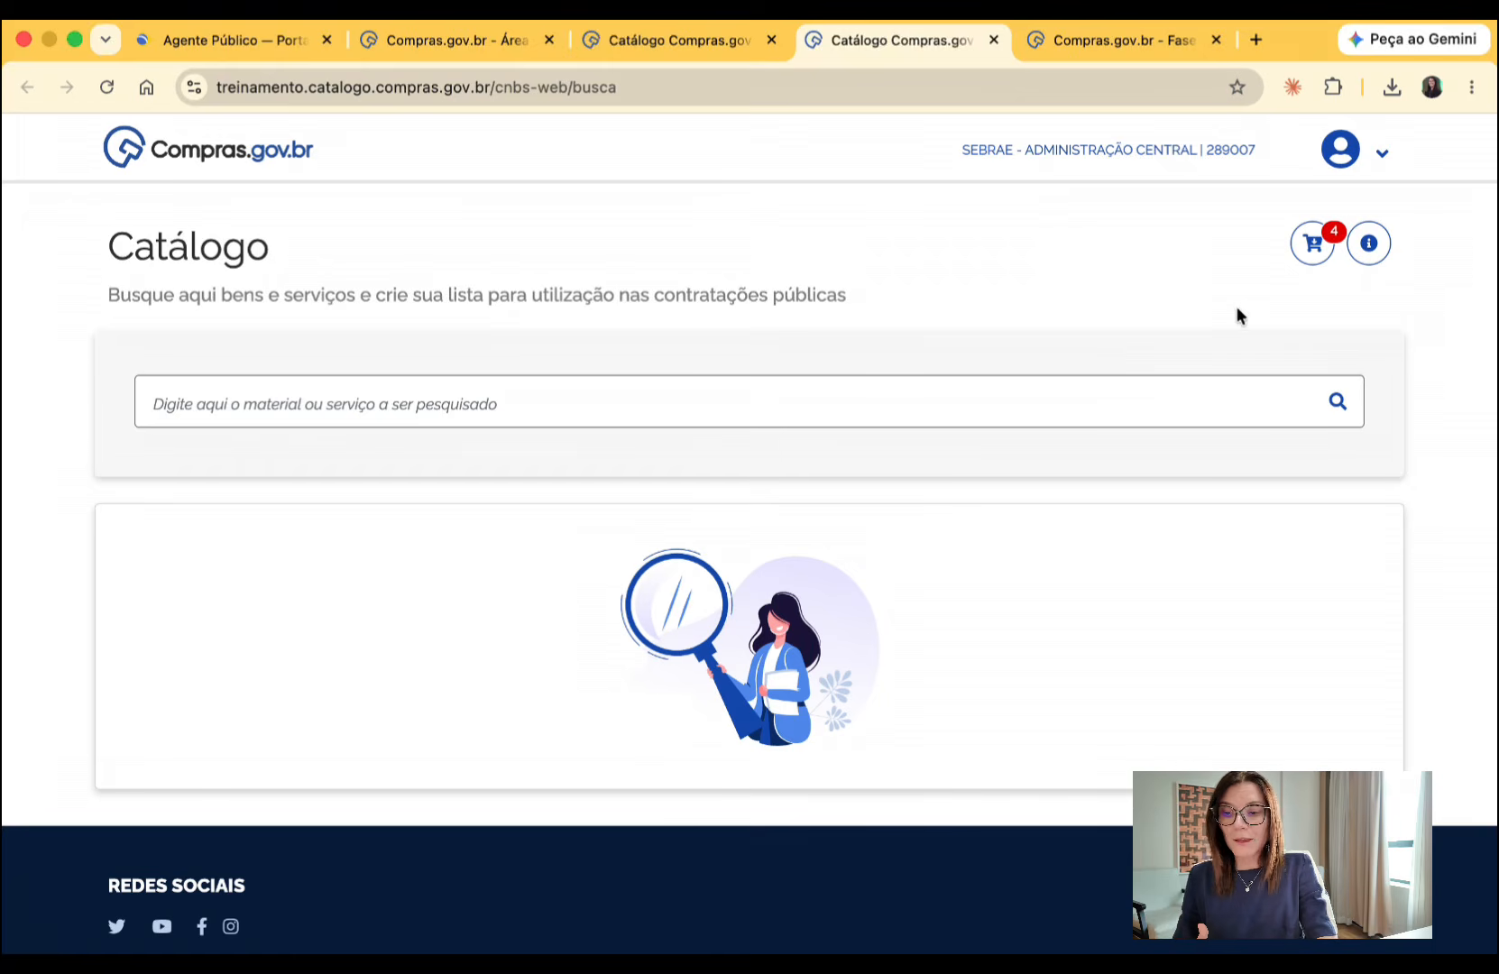
{"action": "left_click", "coordinate": [1309, 250]}
{"action": "scroll", "coordinate": [1177, 426], "scroll_direction": "down", "scroll_amount": 3}
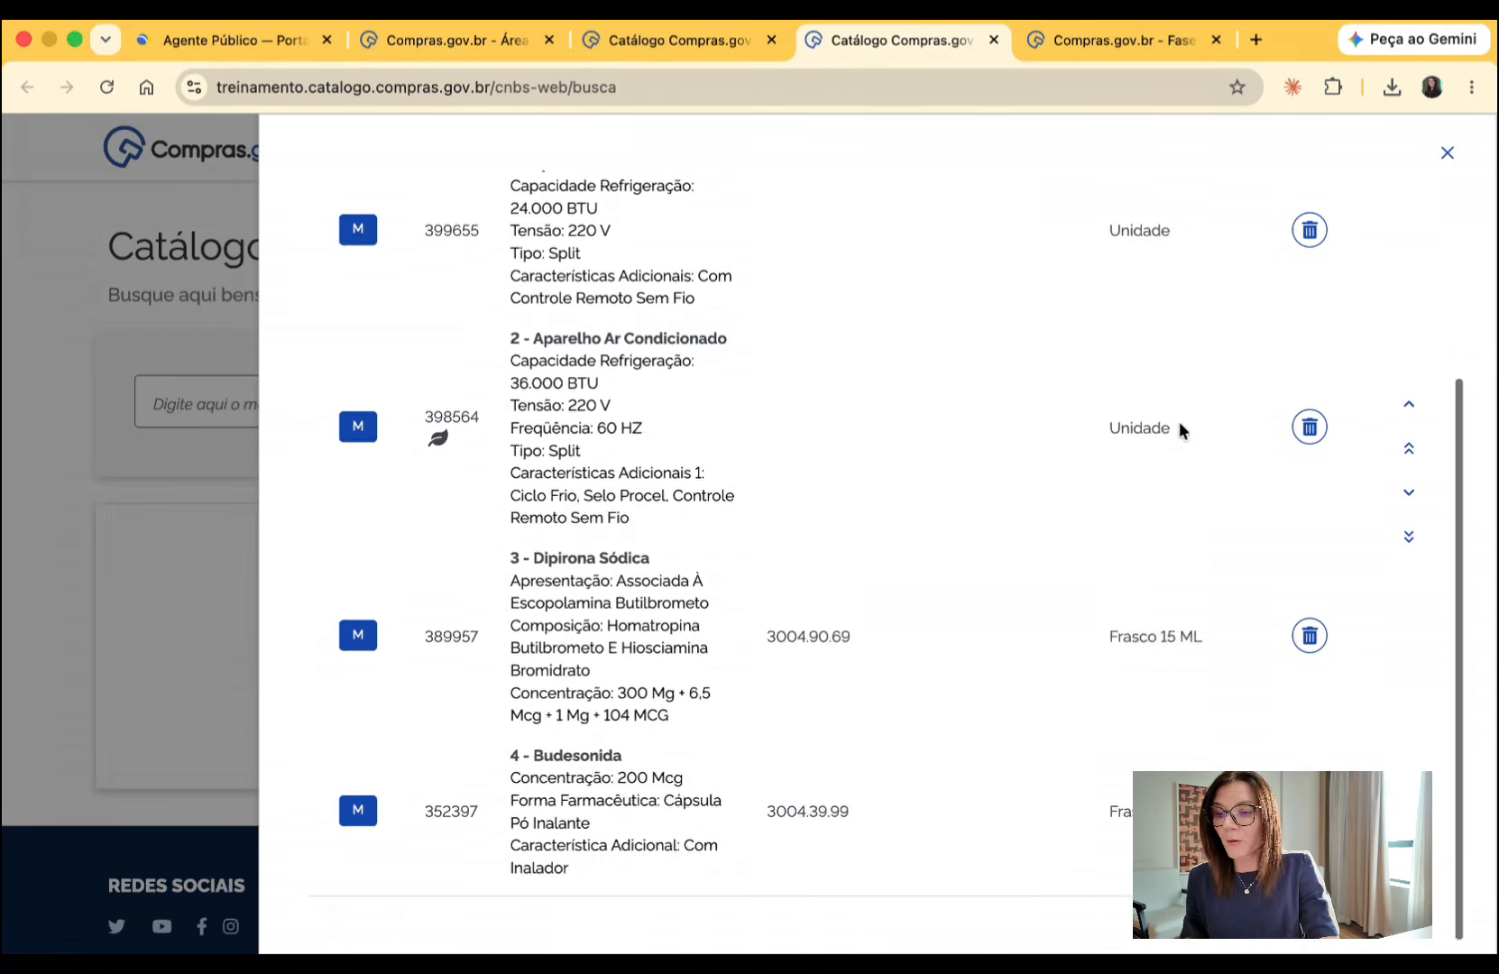
{"action": "scroll", "coordinate": [1178, 425], "scroll_direction": "up", "scroll_amount": 3}
- Export the catalogue's item list as CSV and open the downloaded listadeitens17072026.csv
{"action": "left_click", "coordinate": [1343, 285]}
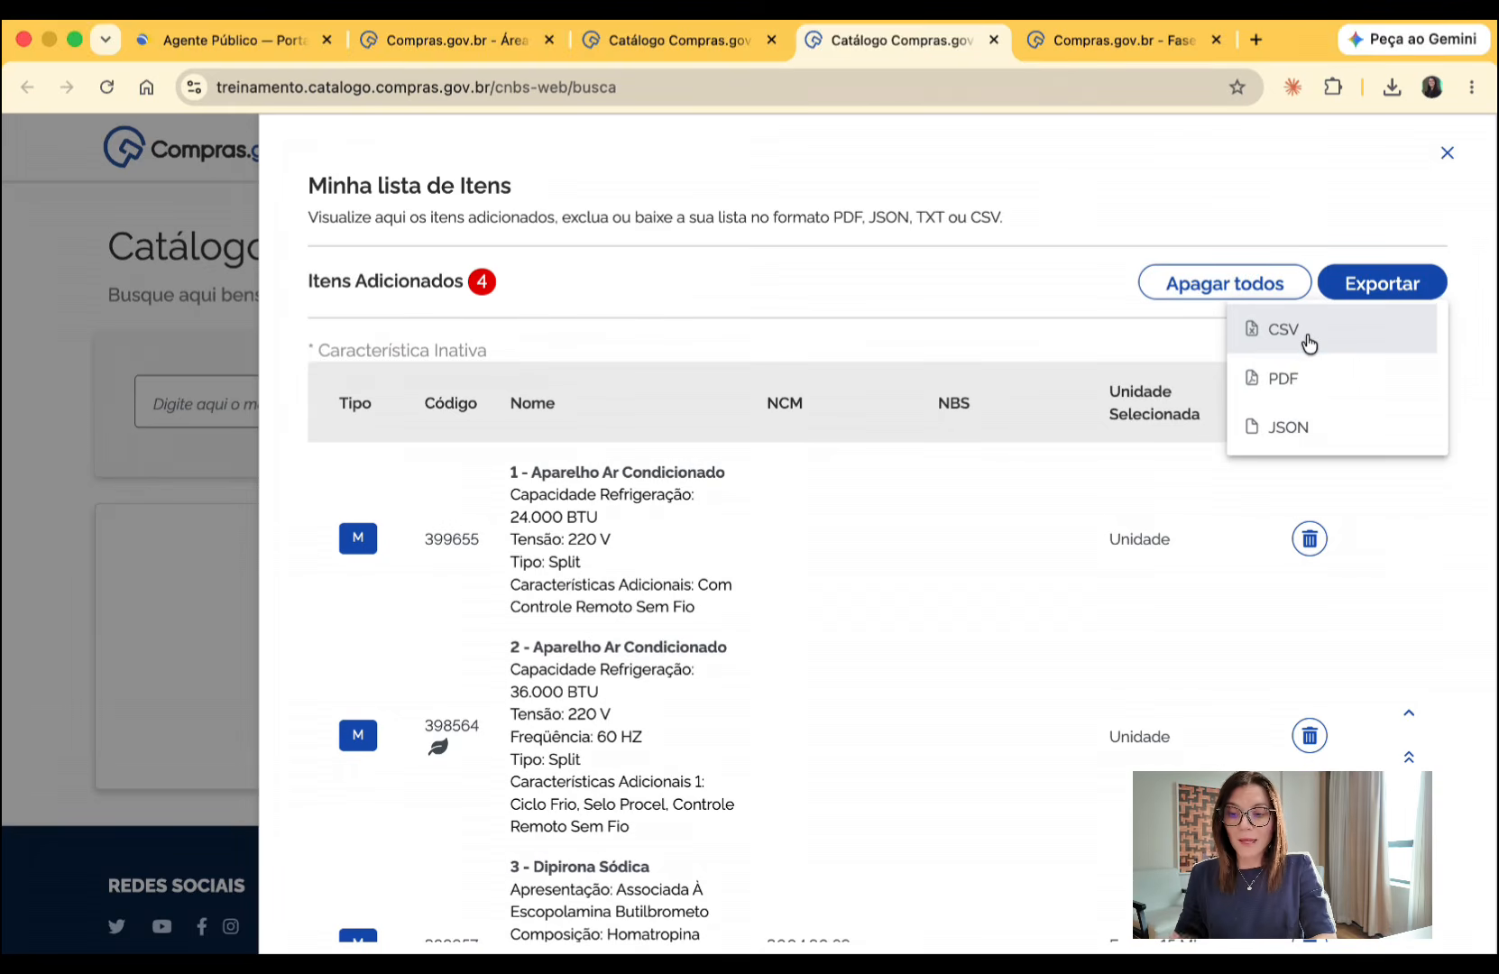
{"action": "left_click", "coordinate": [1308, 343]}
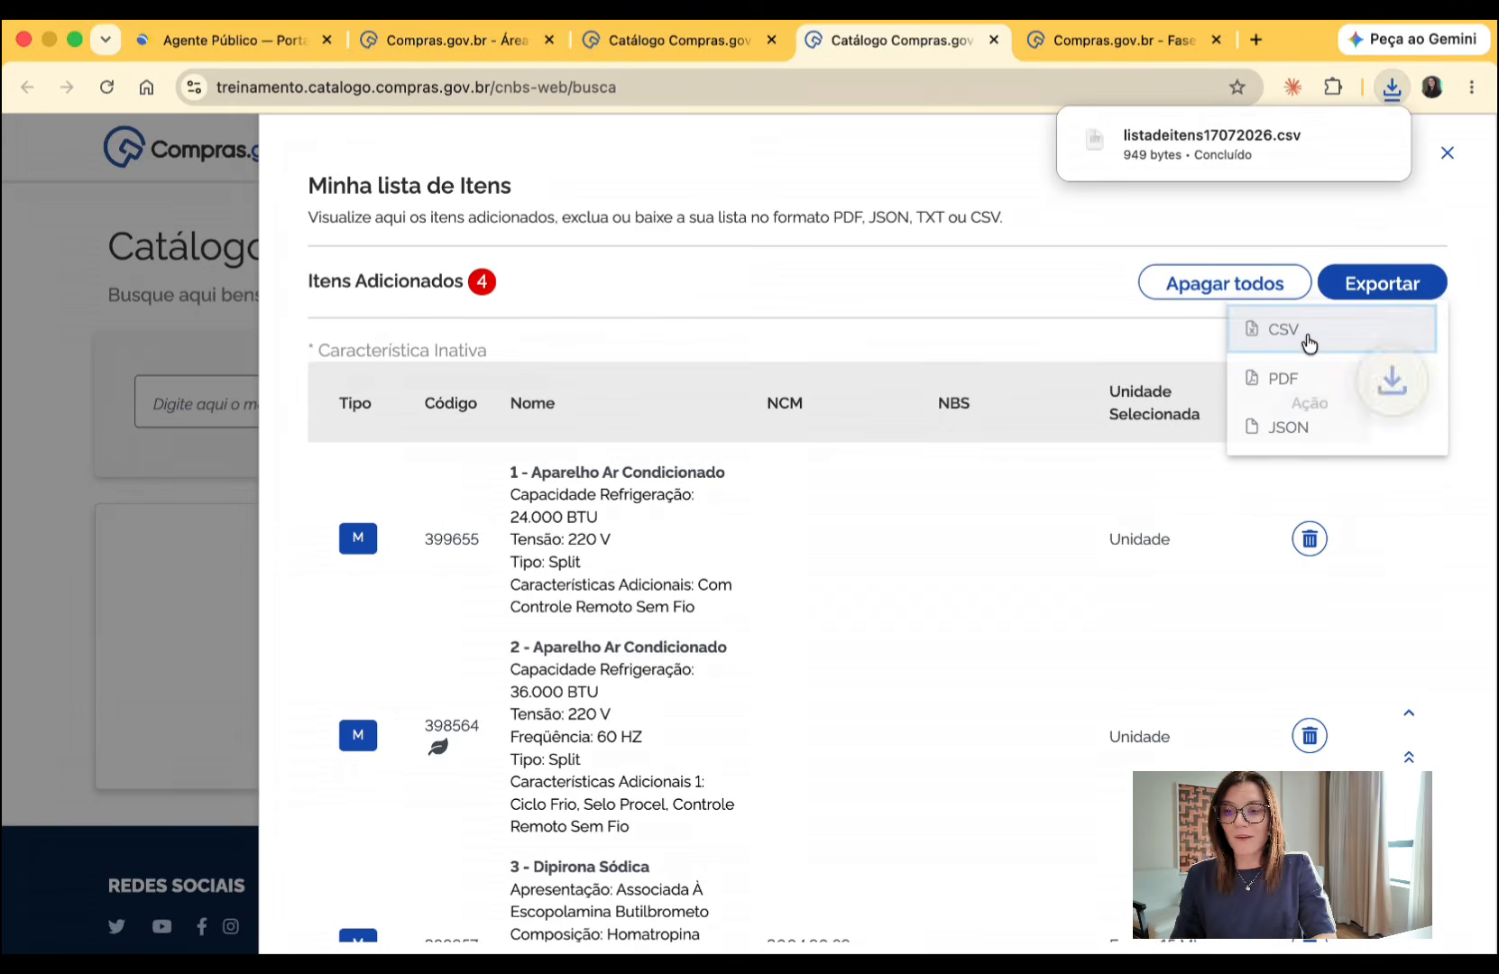
{"action": "left_click", "coordinate": [1246, 143]}
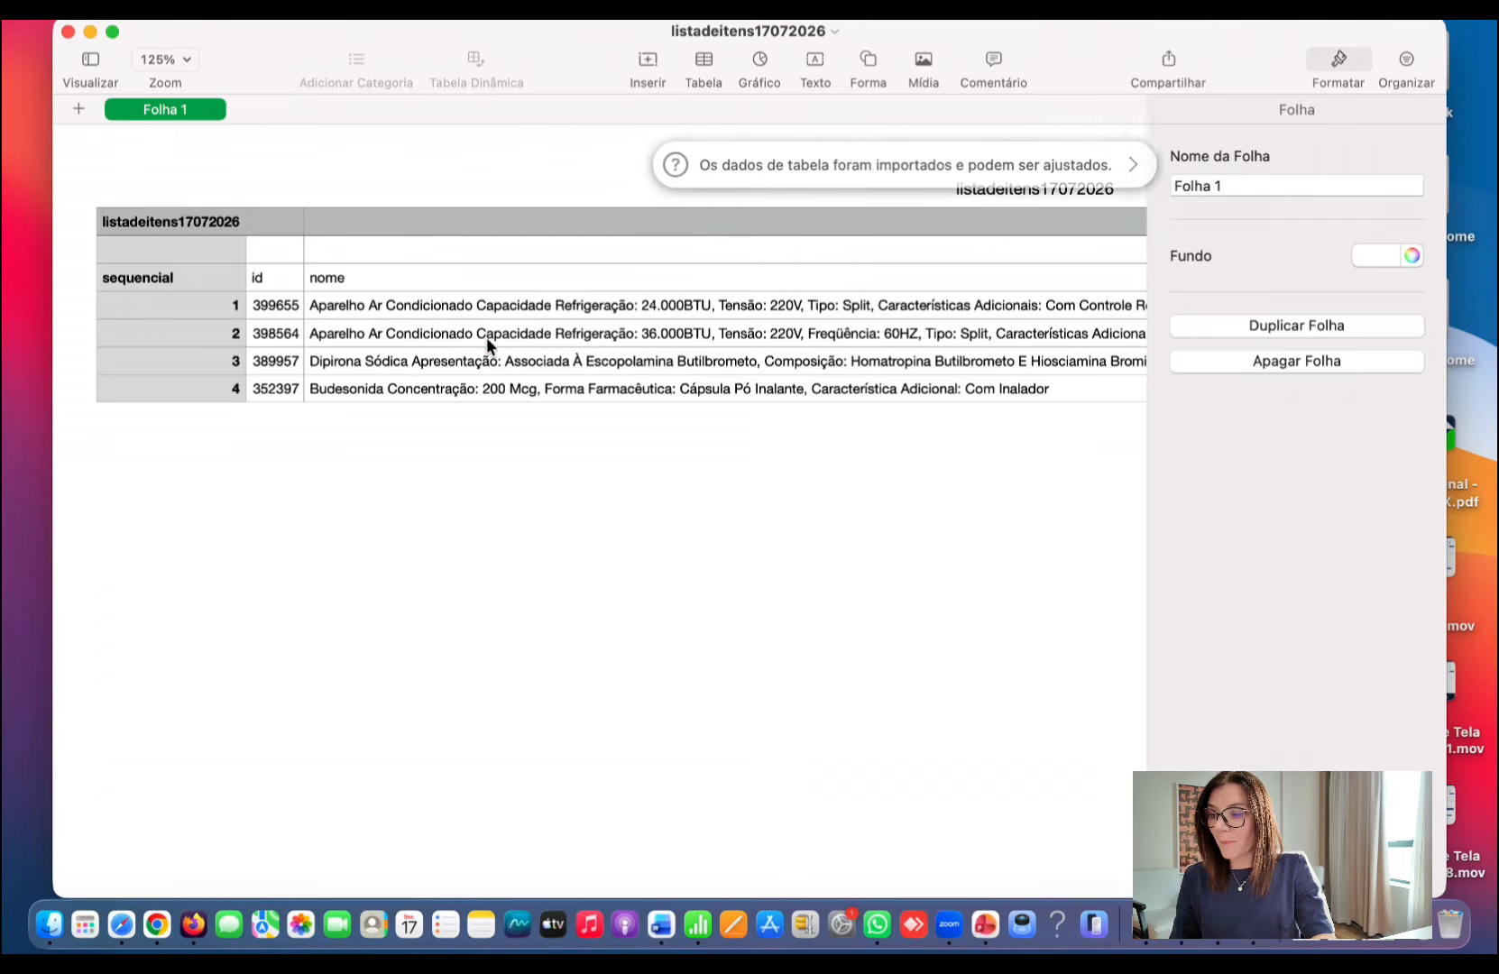
- Examine the exported list's id, nome, tipo, unidade and codigoNcmNbs columns and compare the units of its items
{"action": "left_click", "coordinate": [458, 335]}
{"action": "left_click", "coordinate": [273, 306]}
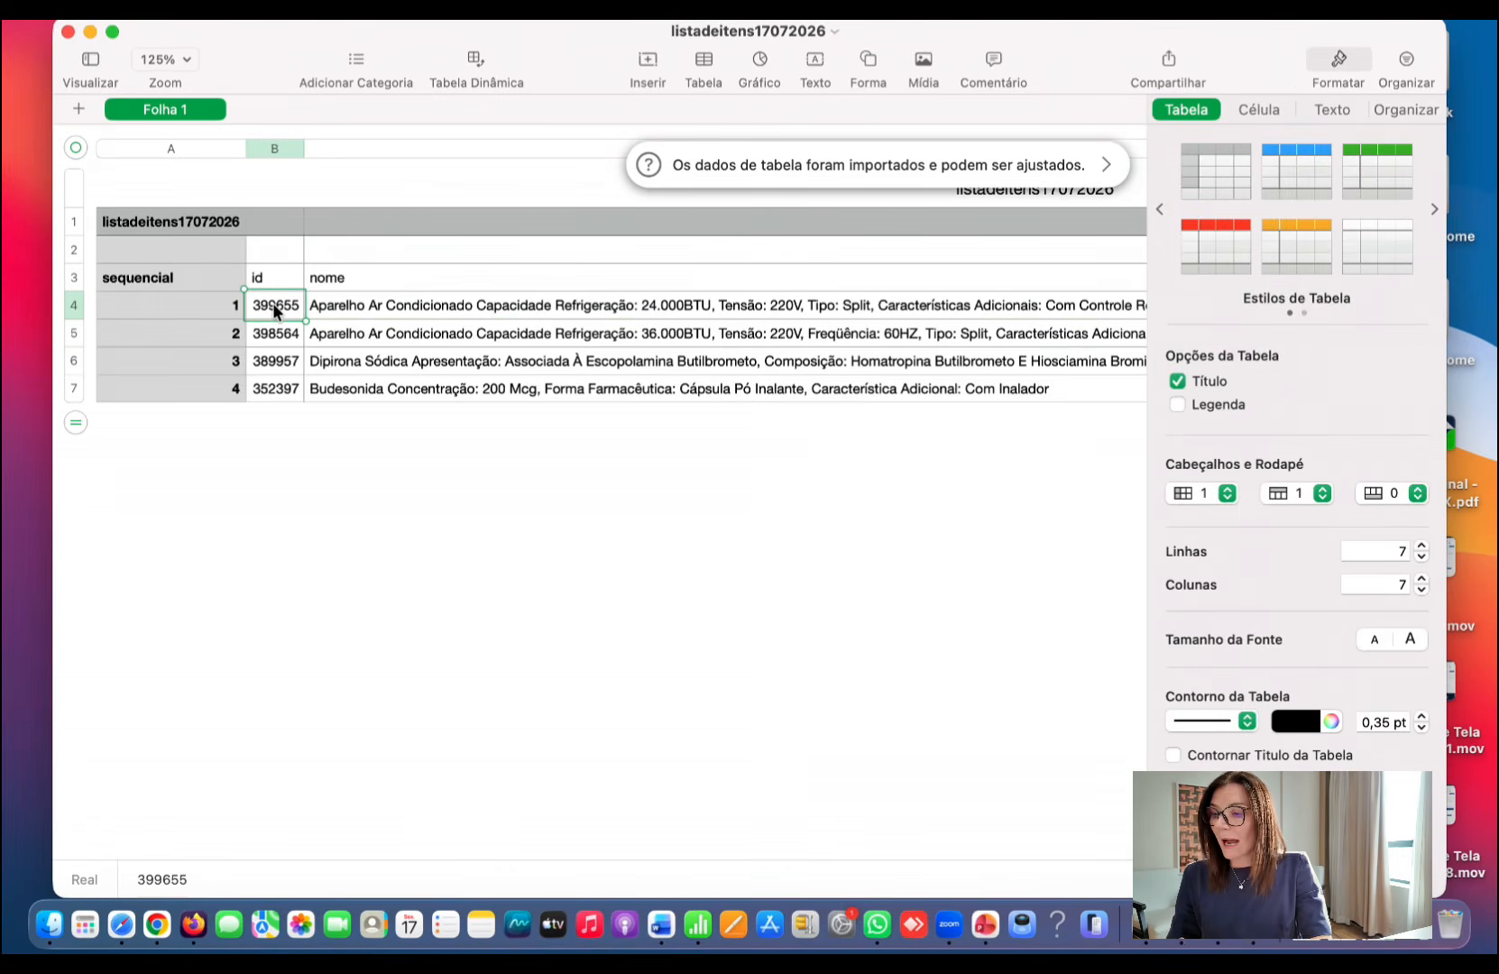
{"action": "key", "text": "Right"}
{"action": "key", "text": "Right"}
{"action": "key", "text": "Right"}
{"action": "key", "text": "Right"}
{"action": "key", "text": "Left"}
{"action": "key", "text": "Left"}
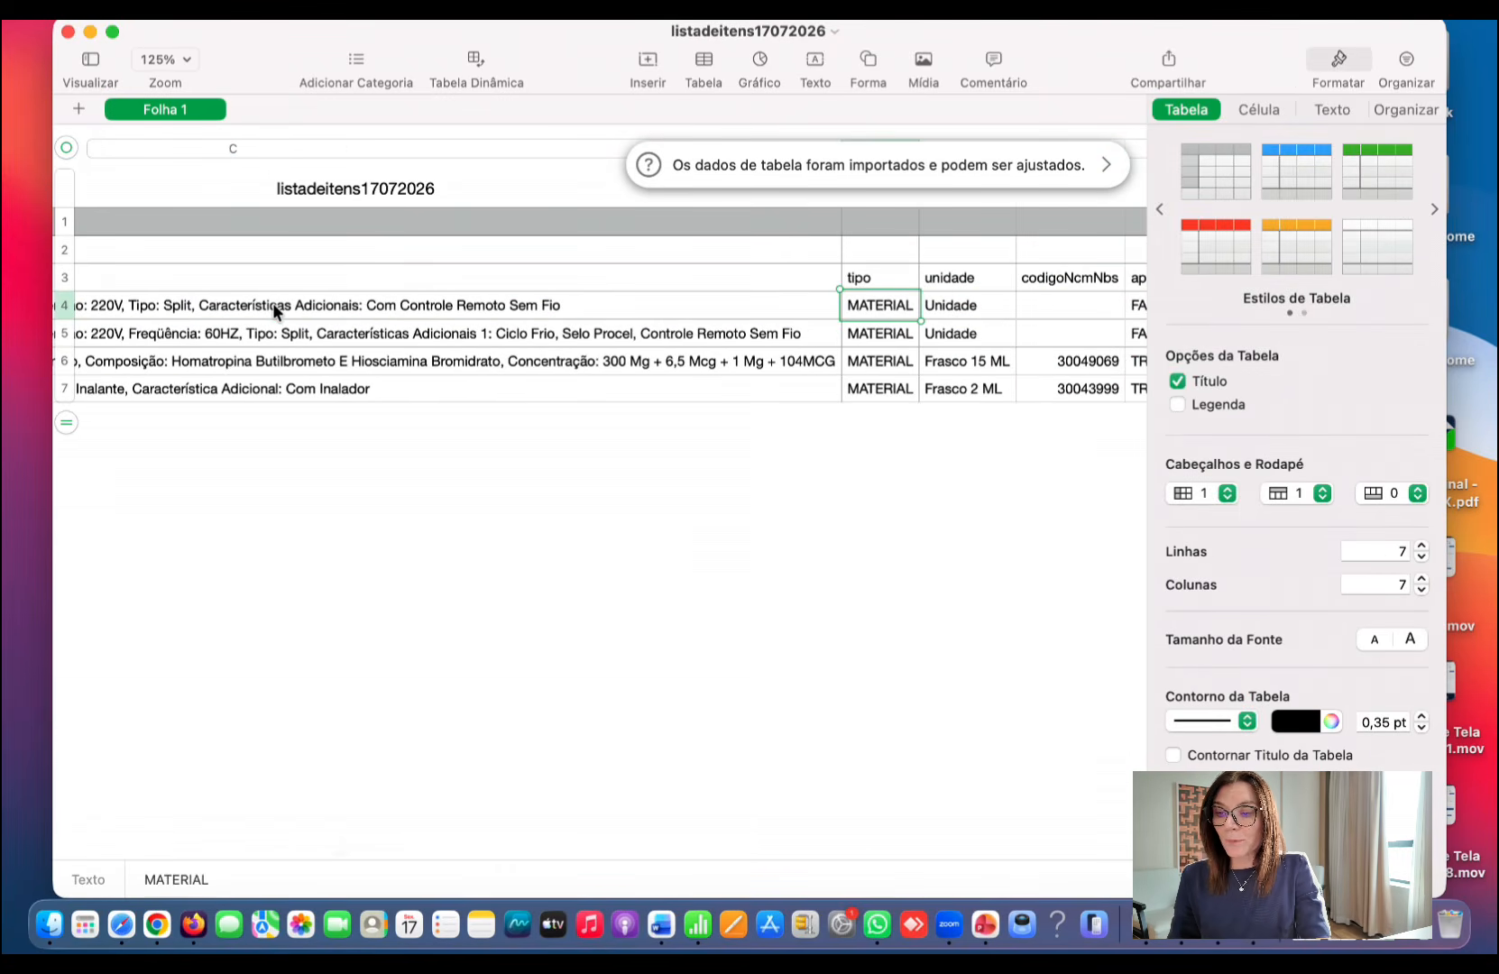
{"action": "key", "text": "Right"}
{"action": "key", "text": "Right"}
{"action": "key", "text": "Left"}
{"action": "key", "text": "Down"}
{"action": "key", "text": "Down"}
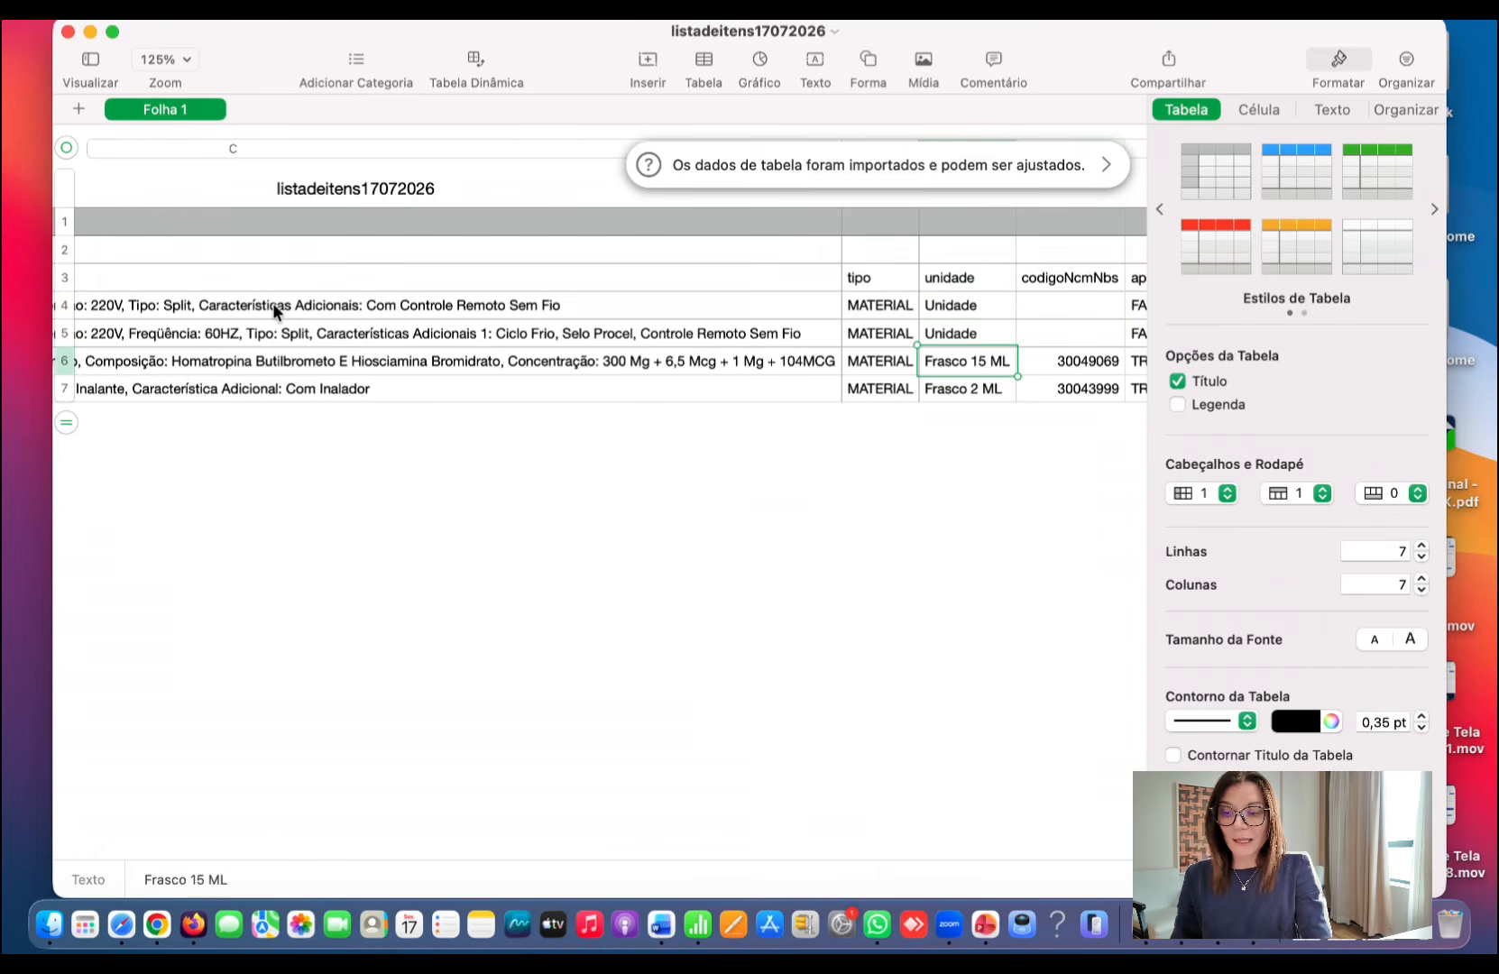
{"action": "key", "text": "Down"}
{"action": "key", "text": "Up"}
{"action": "key", "text": "Up"}
{"action": "key", "text": "Up"}
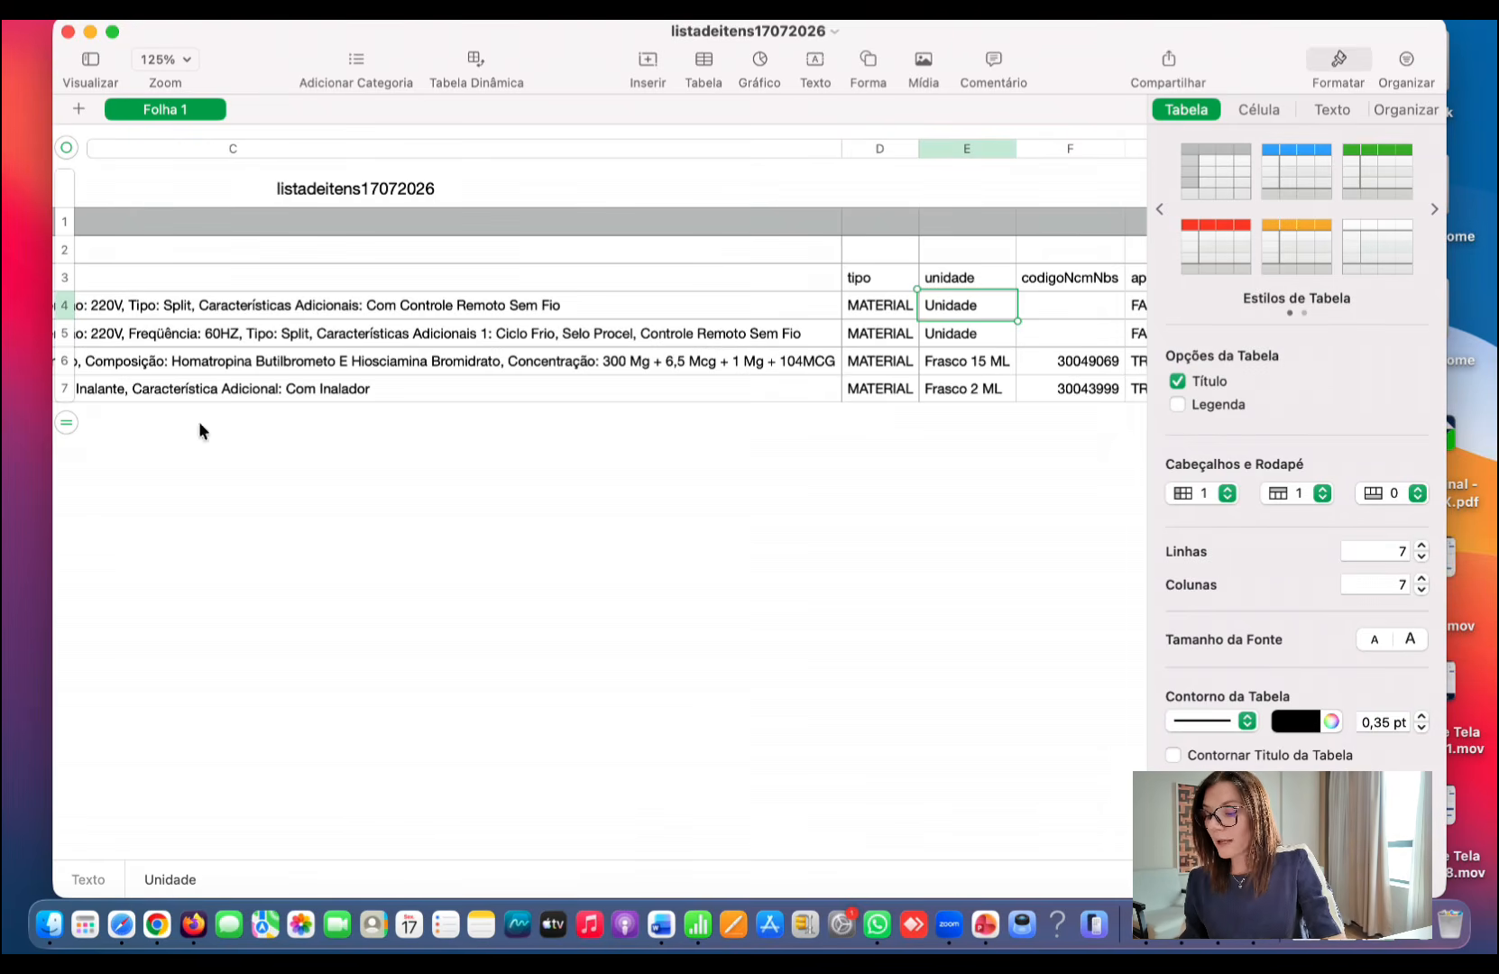
- Switch back to the procurement in Chrome and start adding a material or service to its items
{"action": "left_click", "coordinate": [157, 924]}
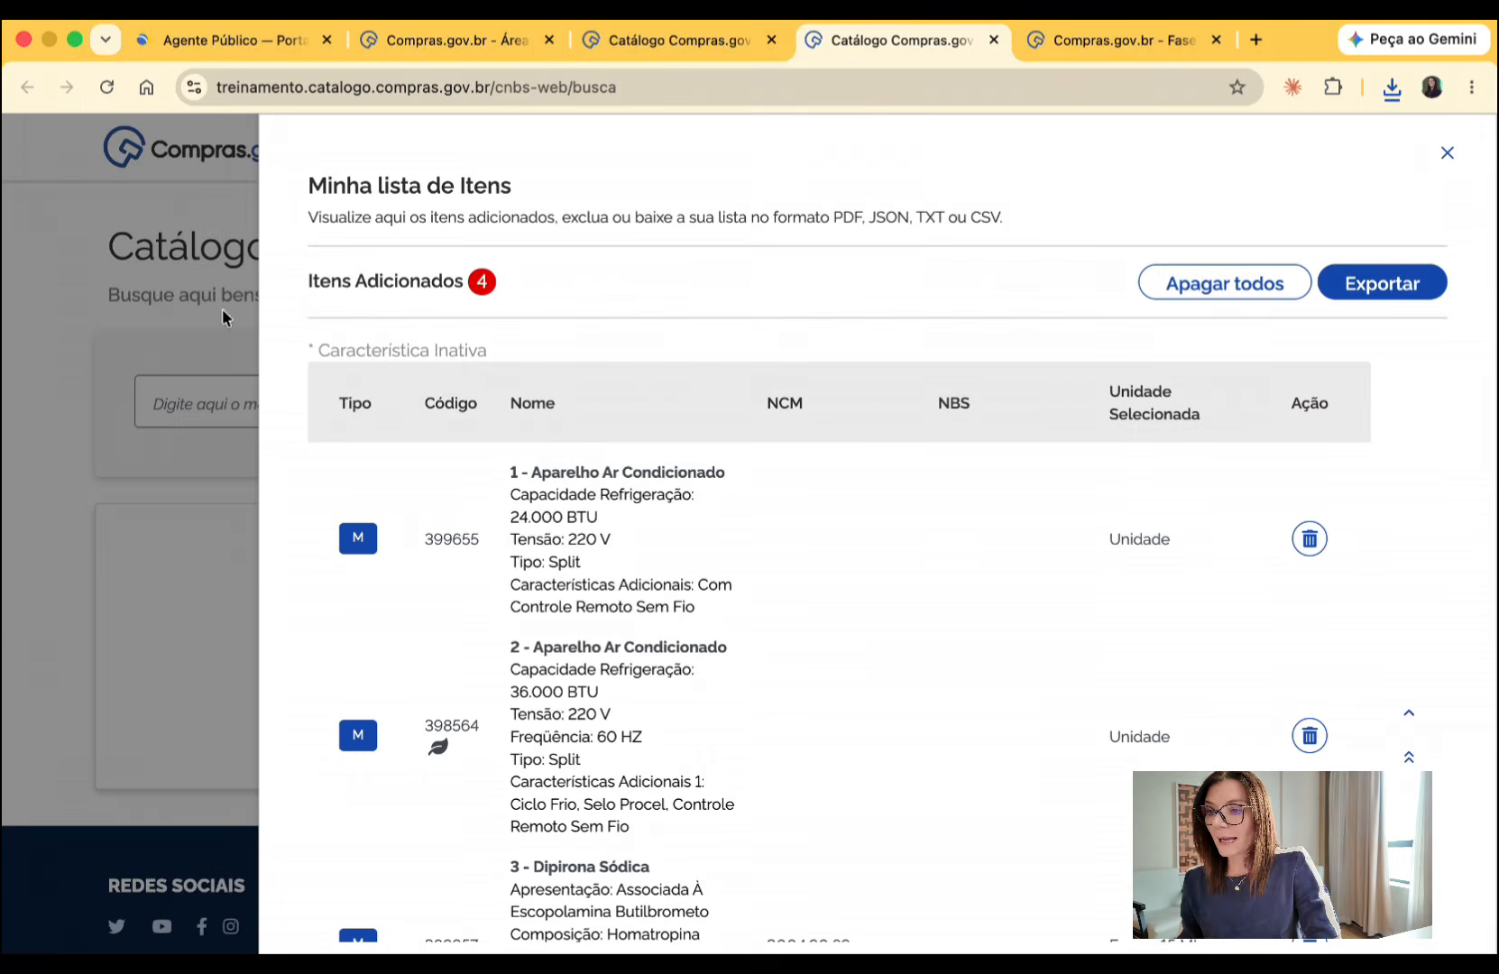
{"action": "left_click", "coordinate": [1131, 38]}
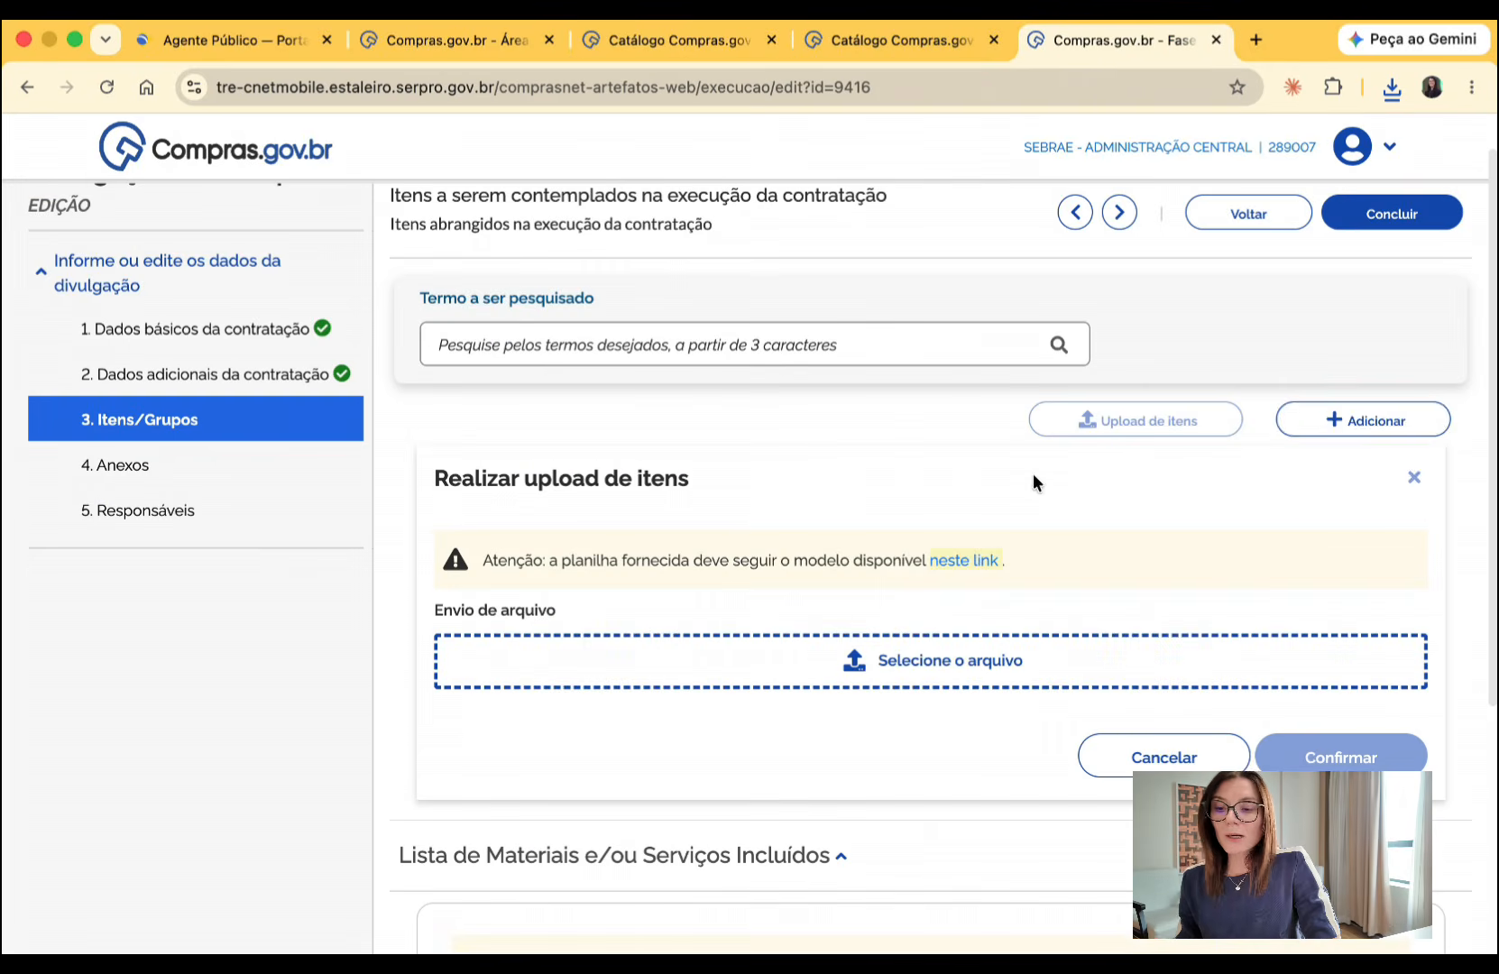
{"action": "left_click", "coordinate": [1362, 420]}
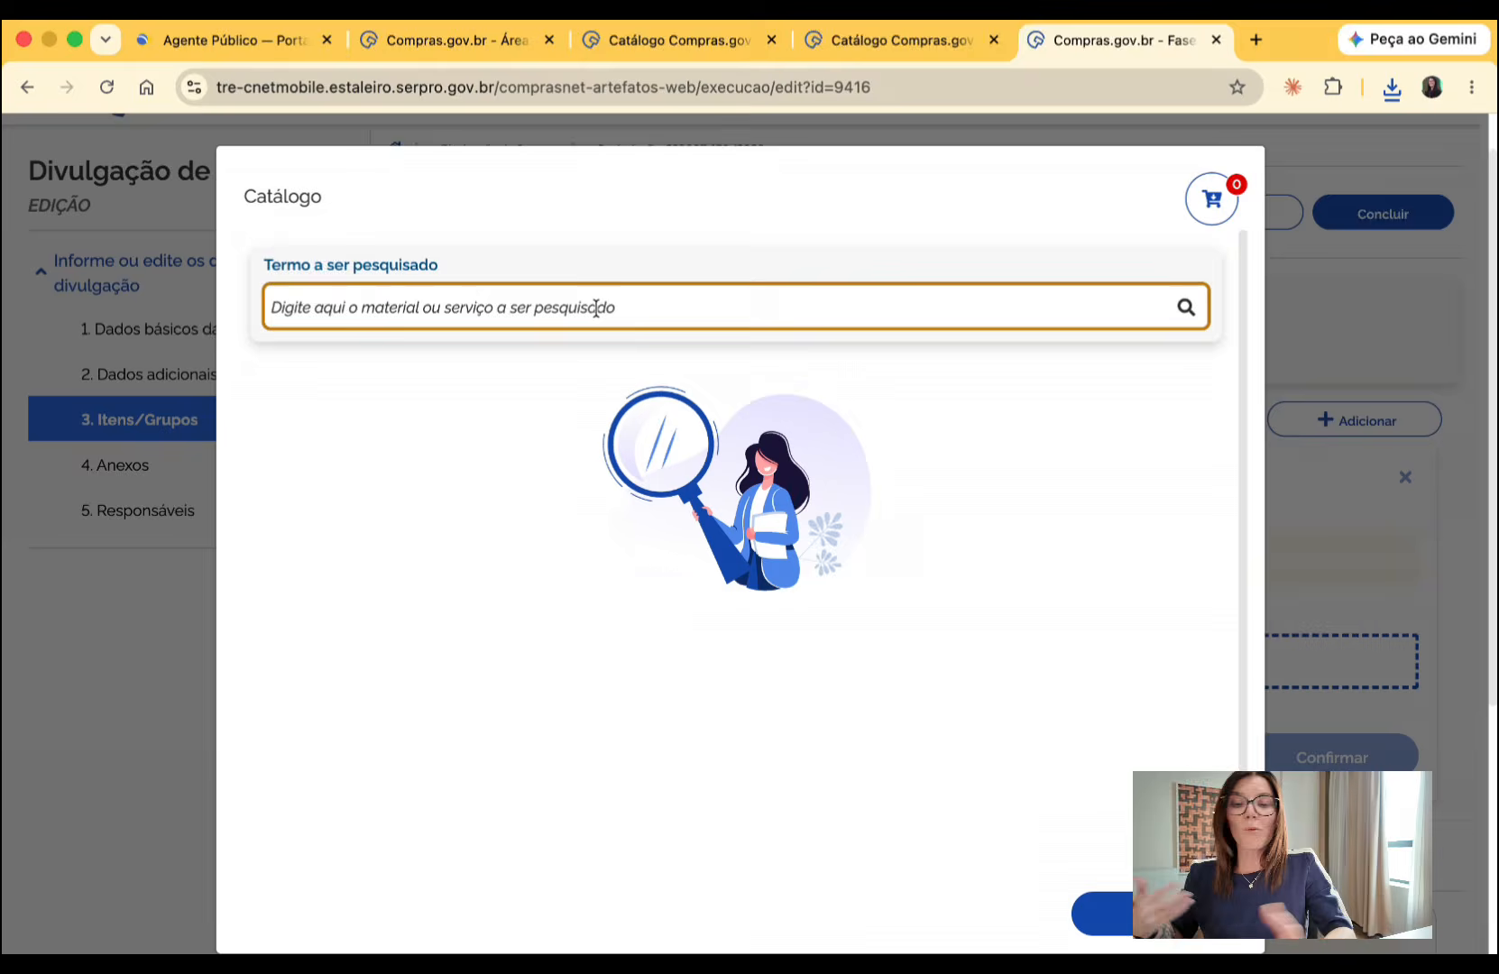
- Search the materials and services catalogue for microfone
{"action": "type", "text": "micr"}
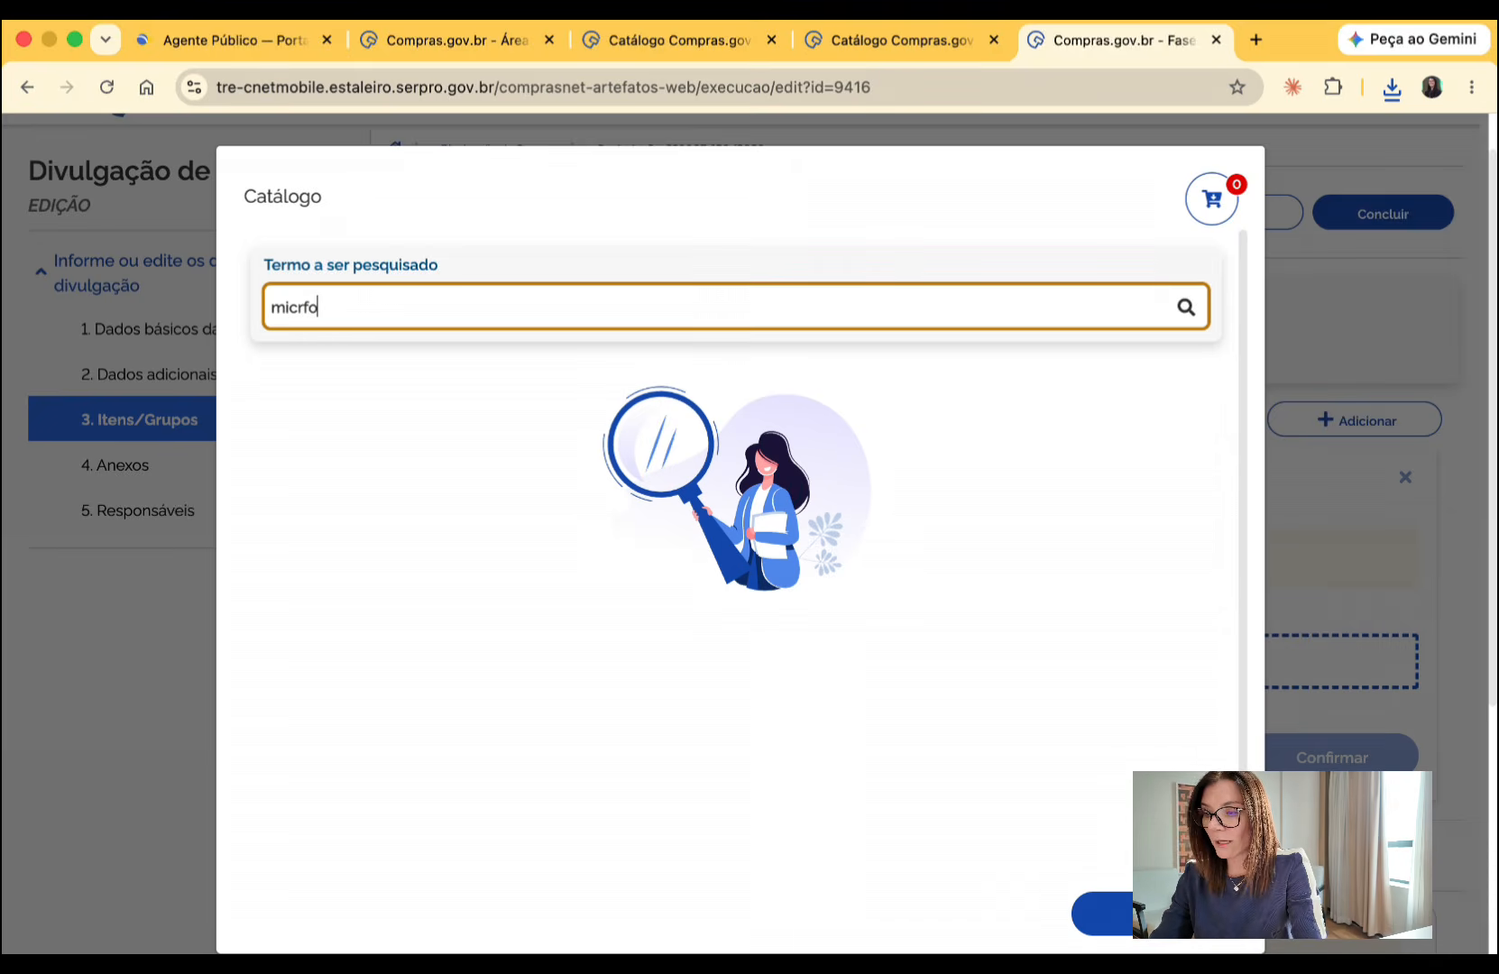
{"action": "type", "text": "one"}
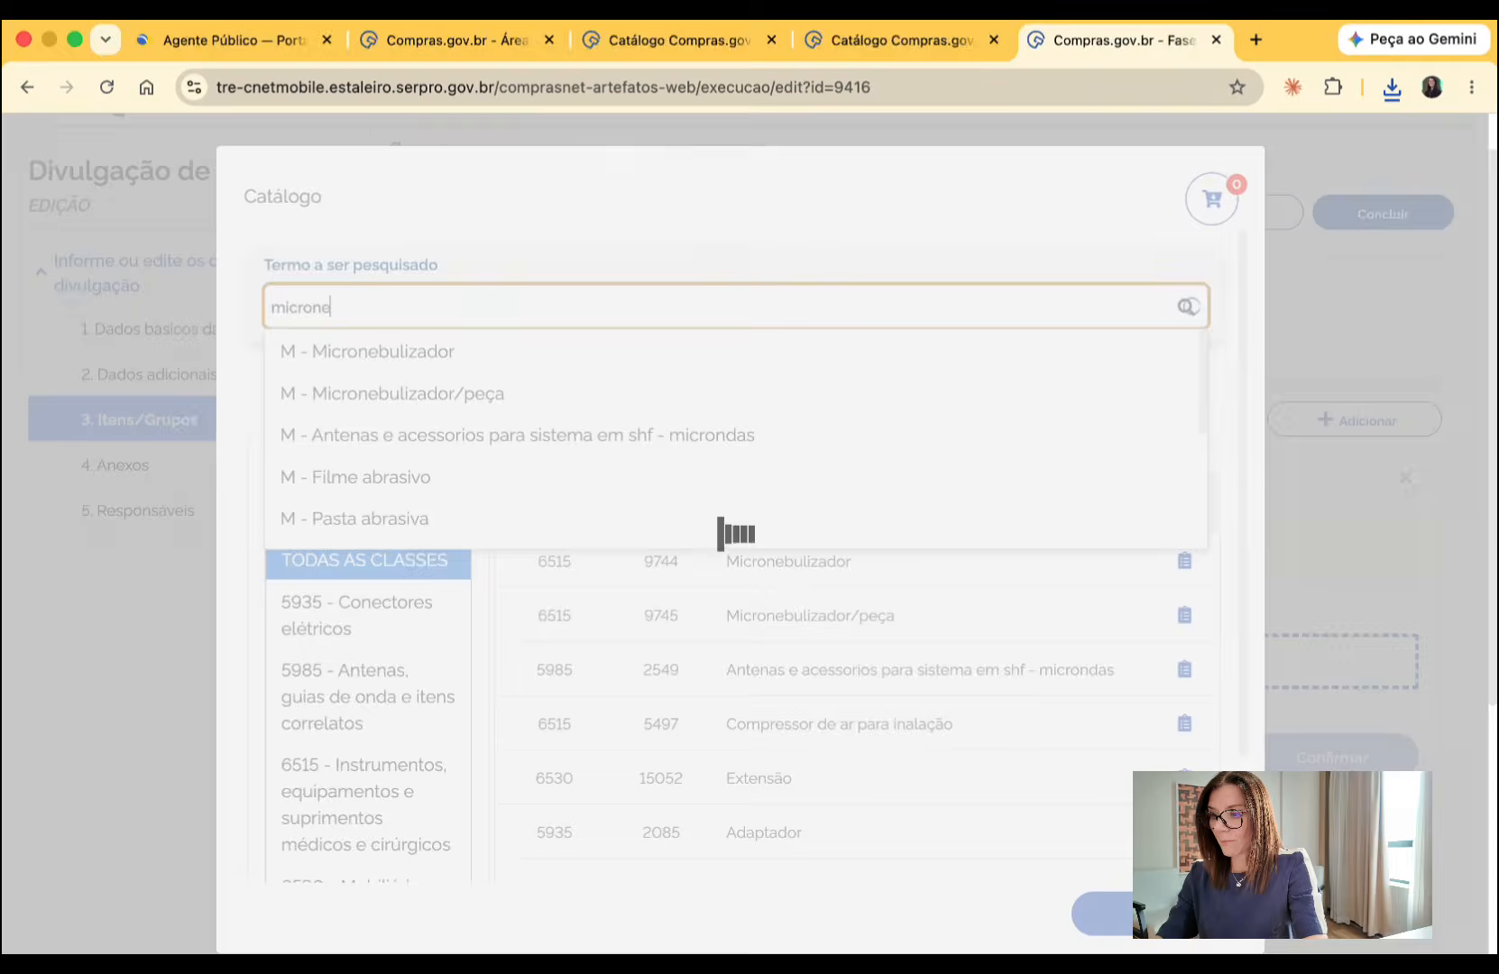
{"action": "key", "text": "BackSpace"}
{"action": "type", "text": "fone"}
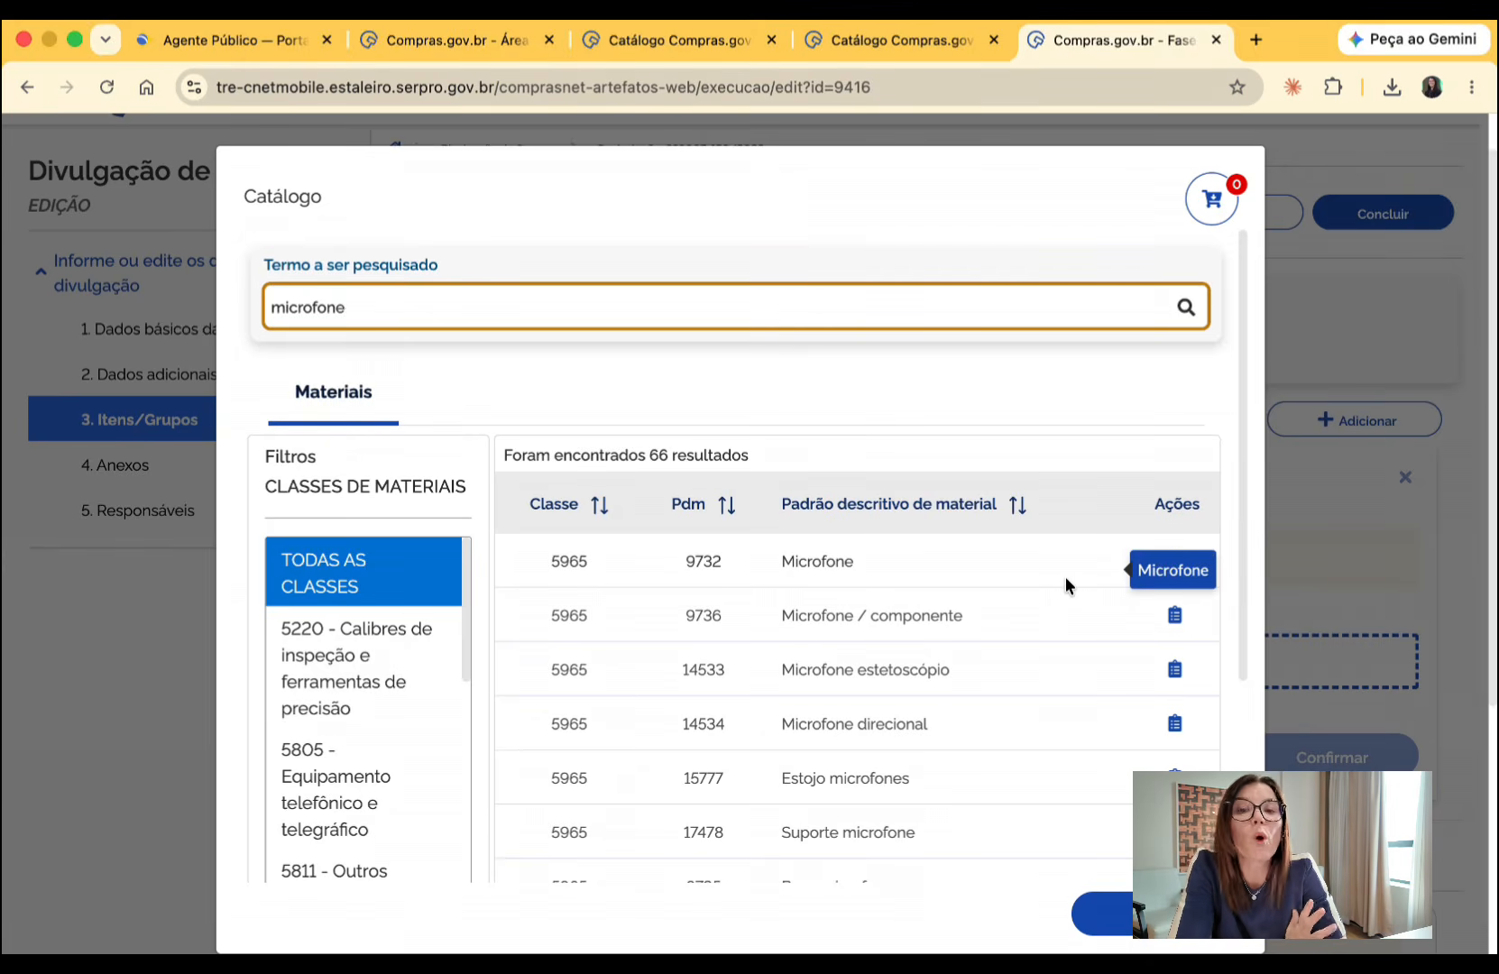
- Add Microfone 399273 (Kit Para Bateria) from PDM 9732 to the cart with a unit value of R$ 1.000,0000
{"action": "left_click", "coordinate": [1174, 563]}
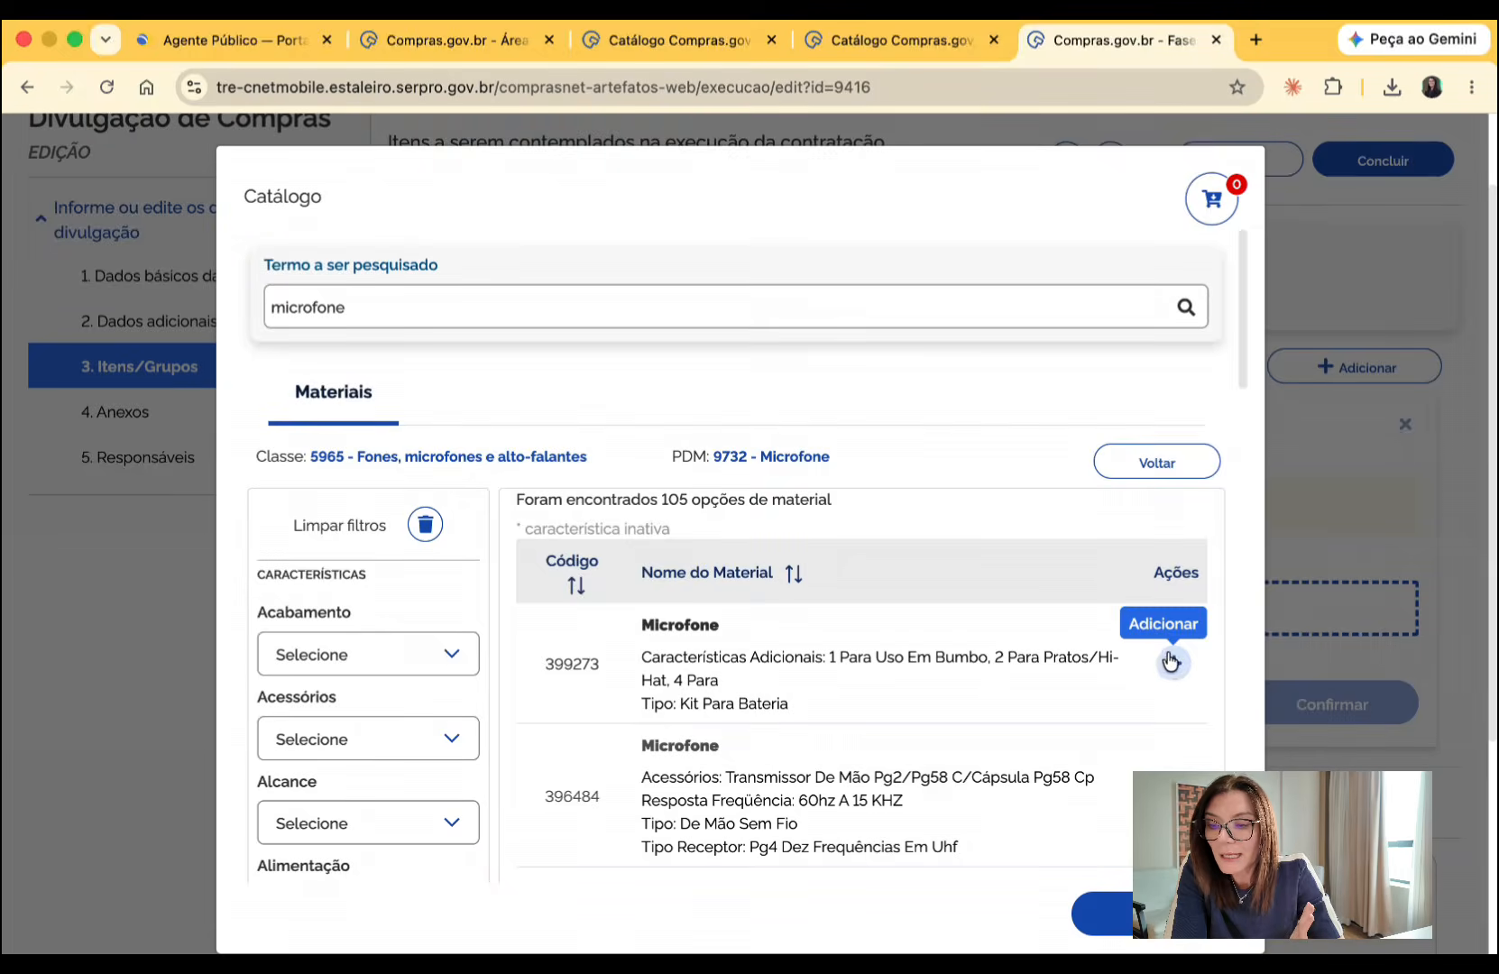
{"action": "left_click", "coordinate": [1173, 663]}
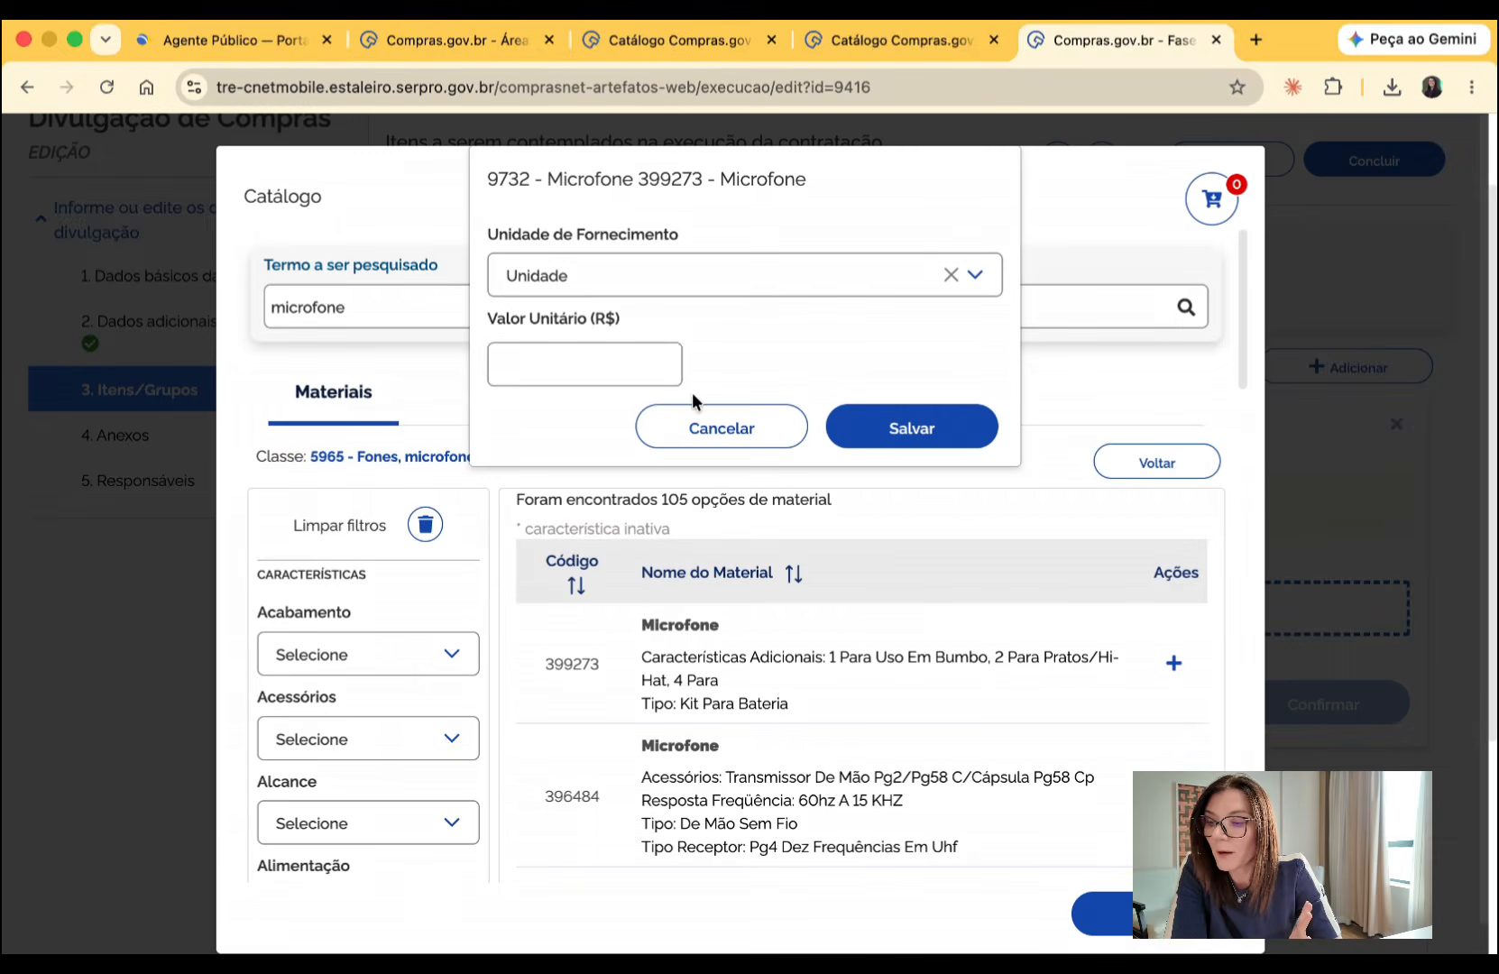
{"action": "left_click", "coordinate": [635, 365]}
{"action": "type", "text": "1999"}
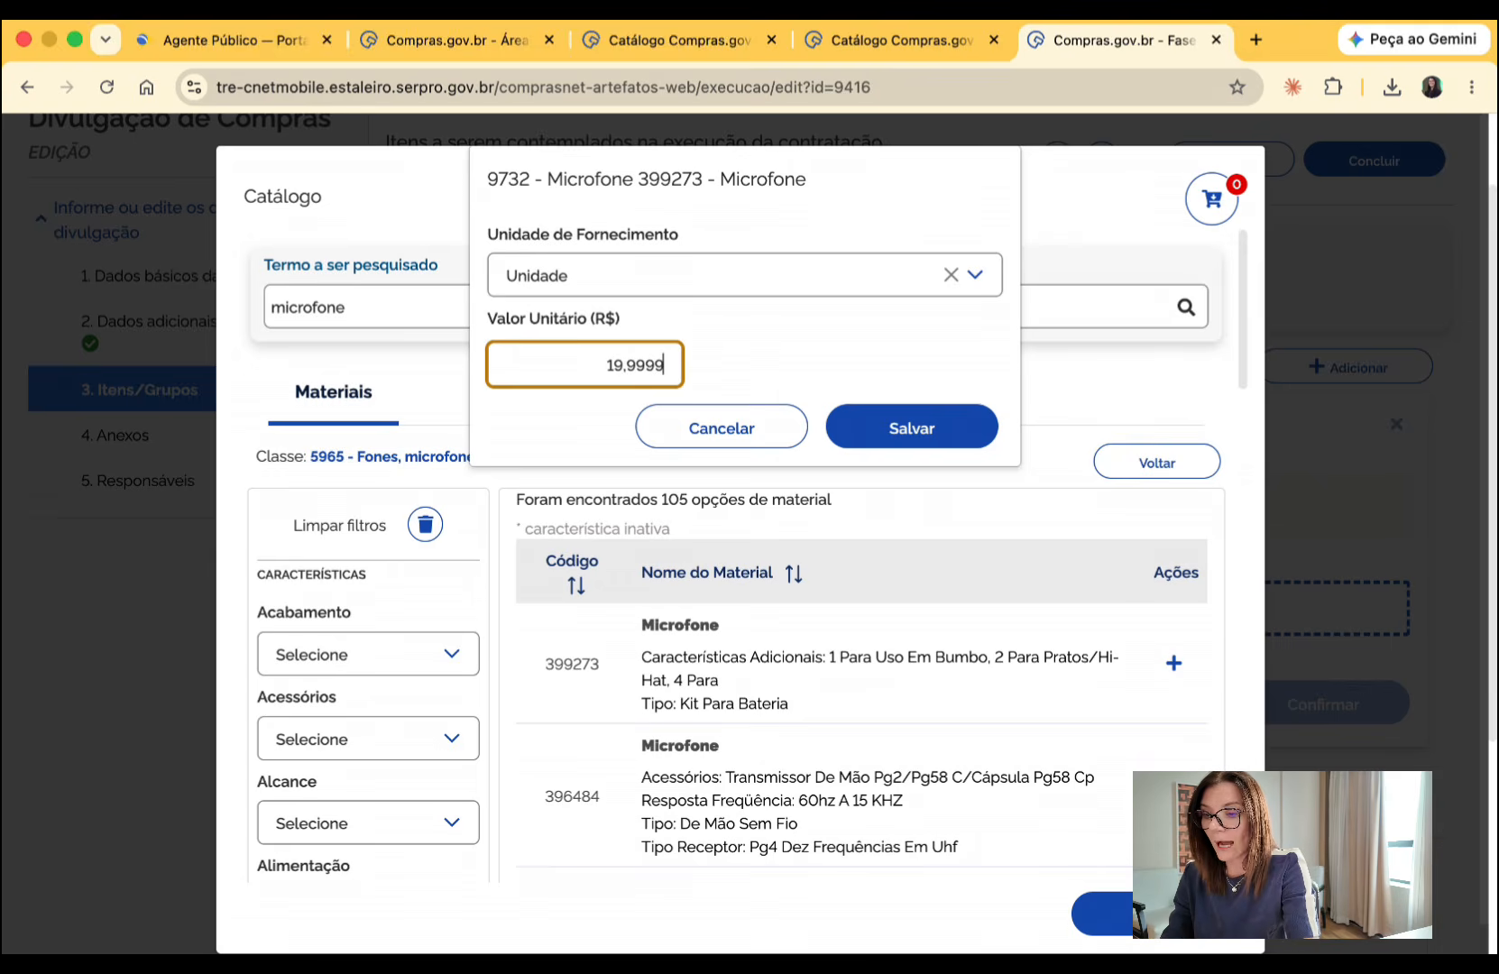
{"action": "key", "text": "BackSpace"}
{"action": "key", "text": "BackSpace"}
{"action": "key", "text": "BackSpace"}
{"action": "key", "text": "BackSpace"}
{"action": "type", "text": "1000"}
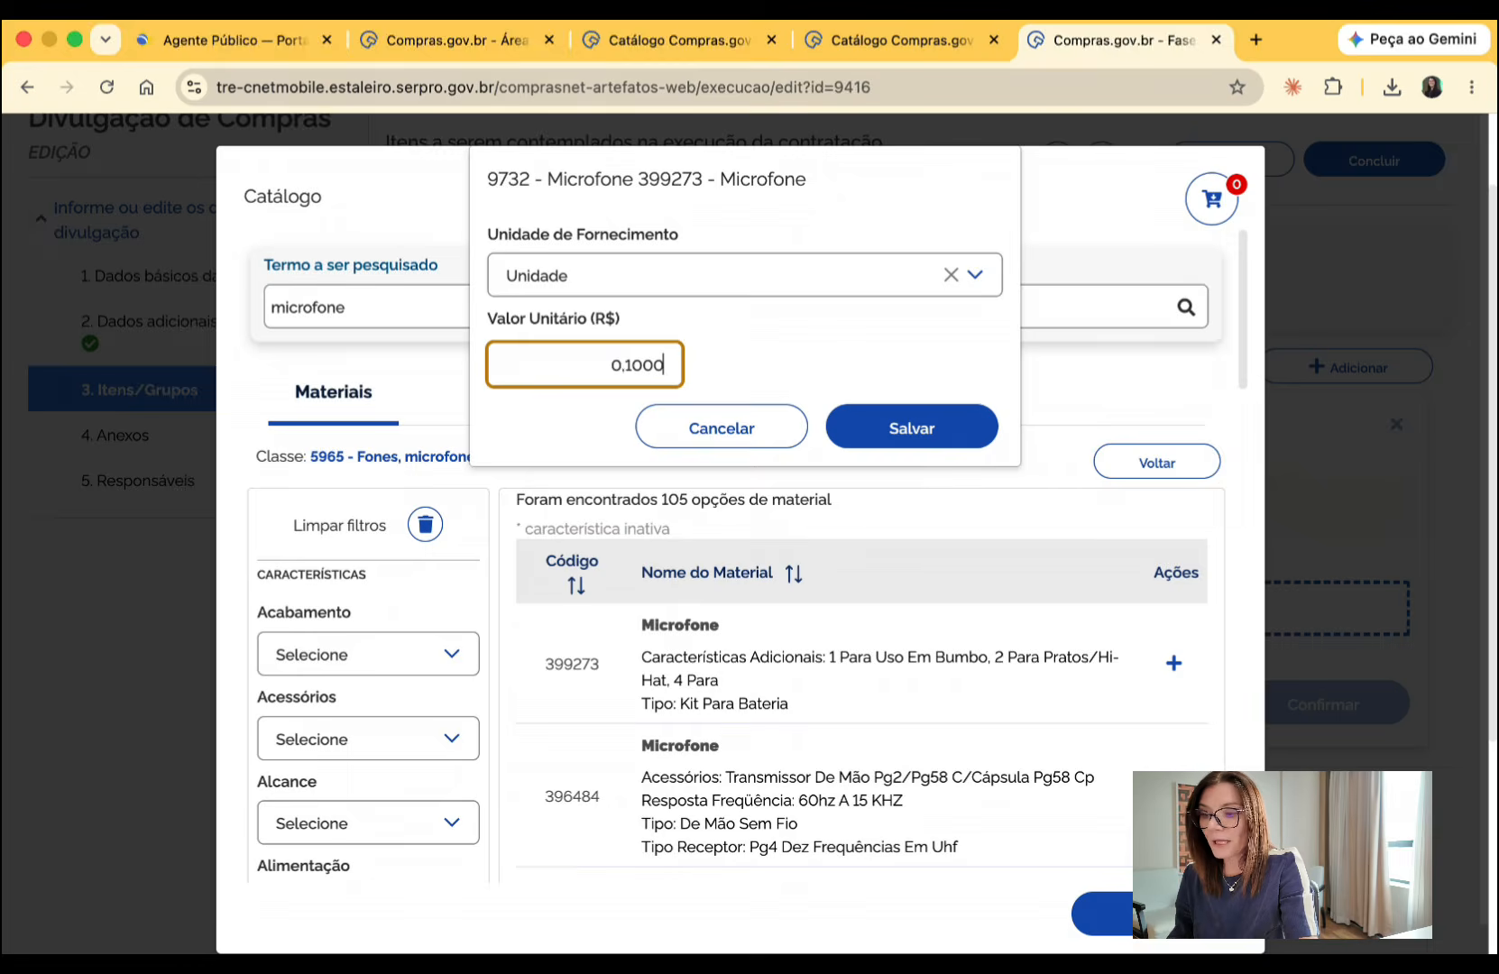
{"action": "type", "text": "0000"}
{"action": "left_click", "coordinate": [914, 430]}
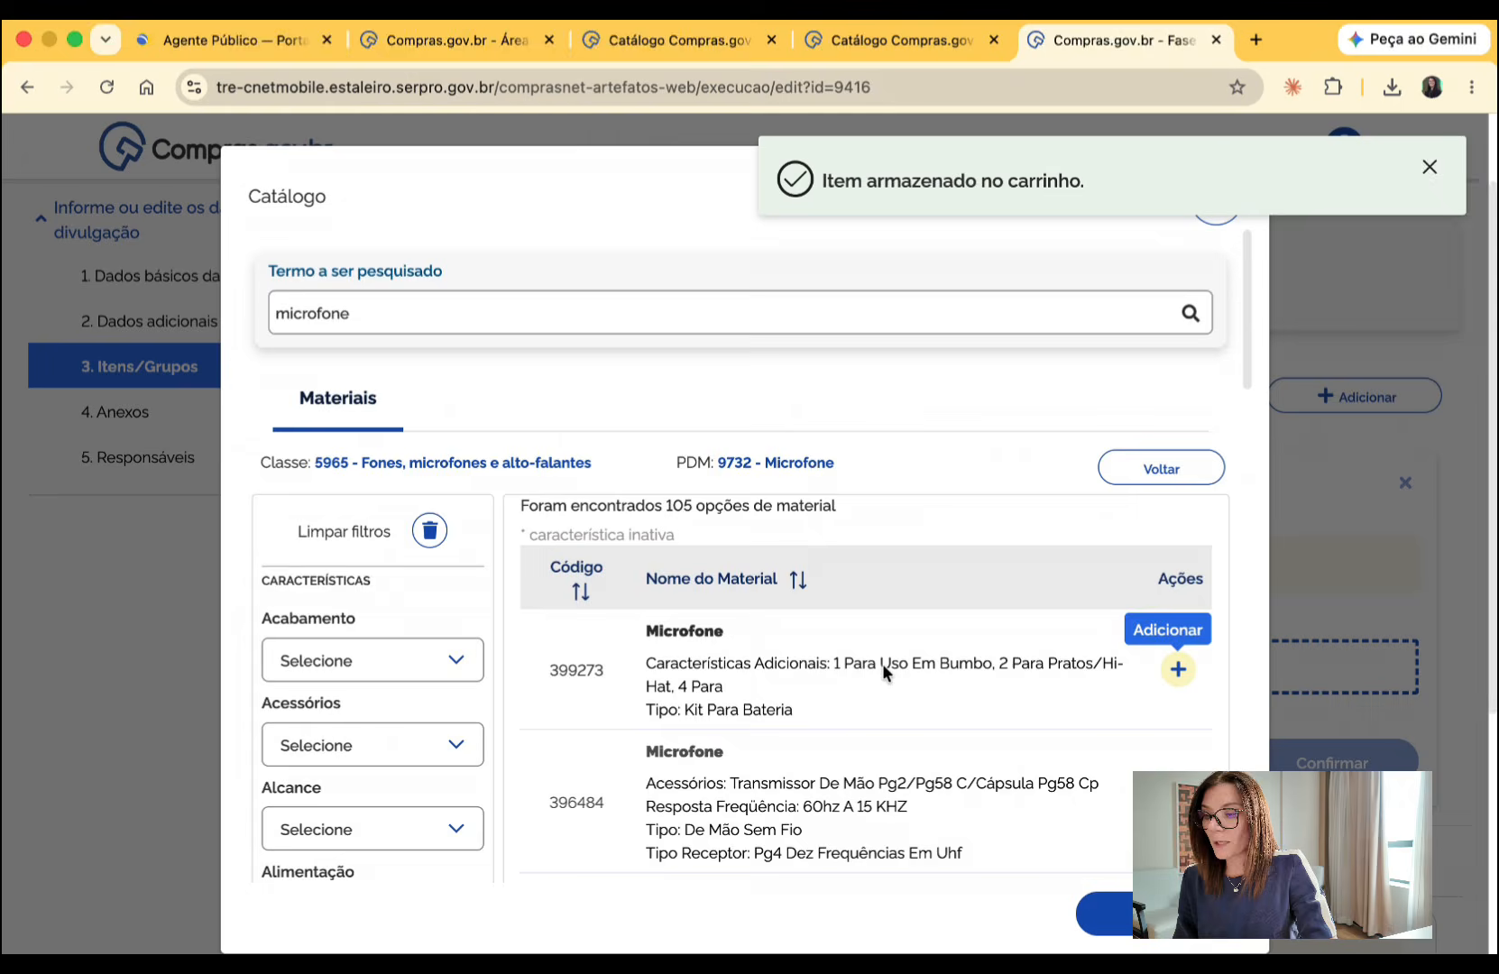
- Add Microfone 391837 (Lapela Sem Fio) to the cart with a unit value of R$ 2.000,0000
{"action": "double_click", "coordinate": [545, 305]}
{"action": "left_click", "coordinate": [501, 305]}
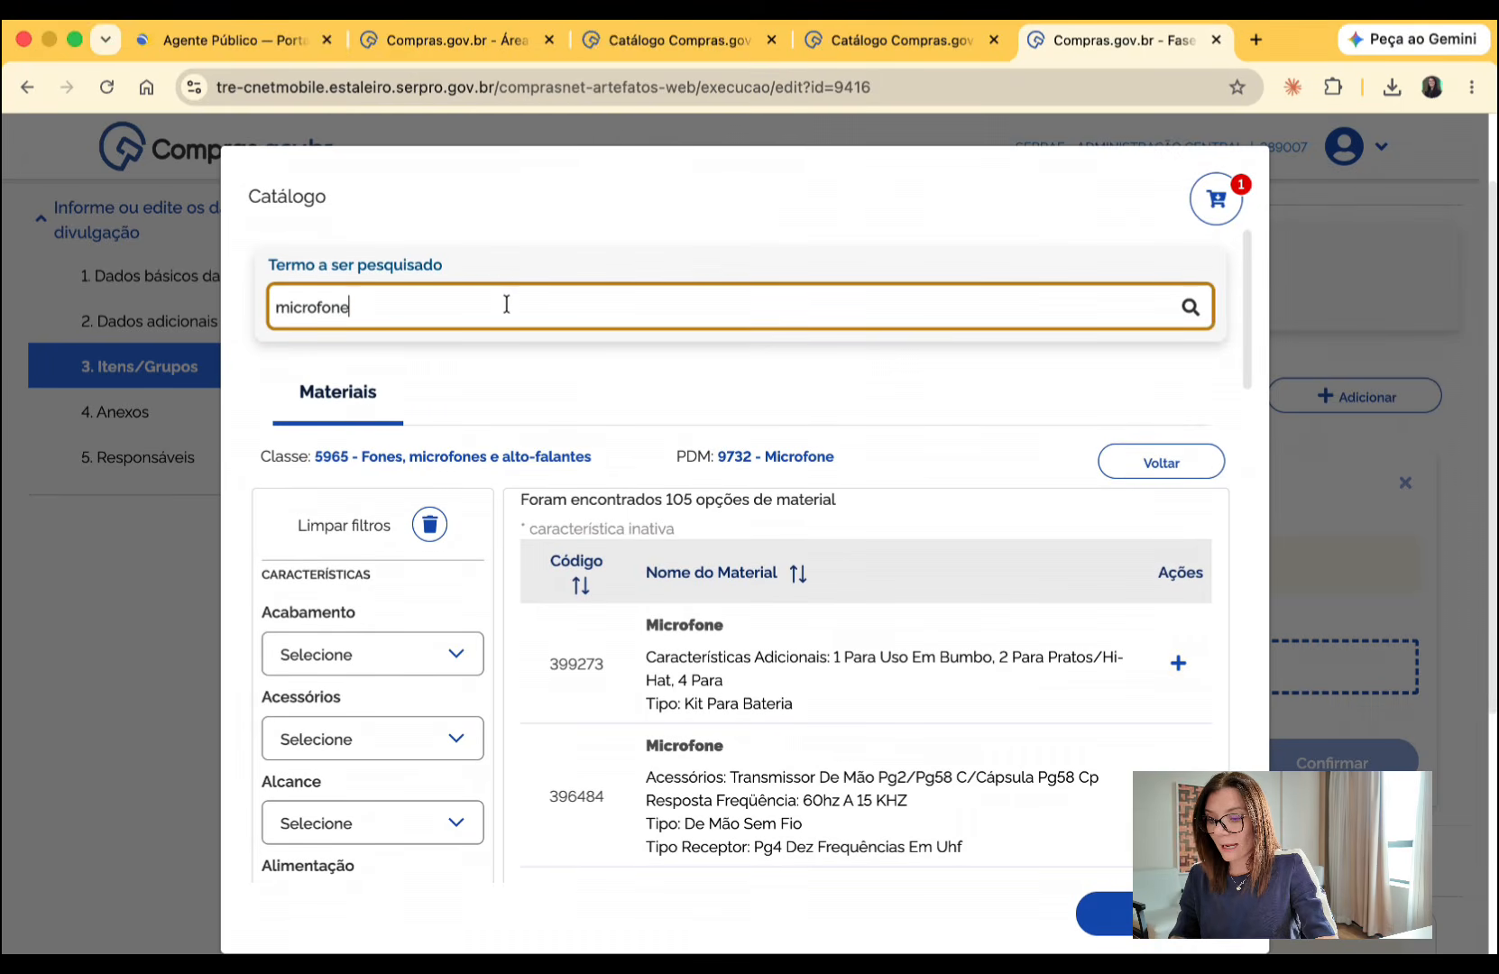
{"action": "scroll", "coordinate": [843, 690], "scroll_direction": "down", "scroll_amount": 5}
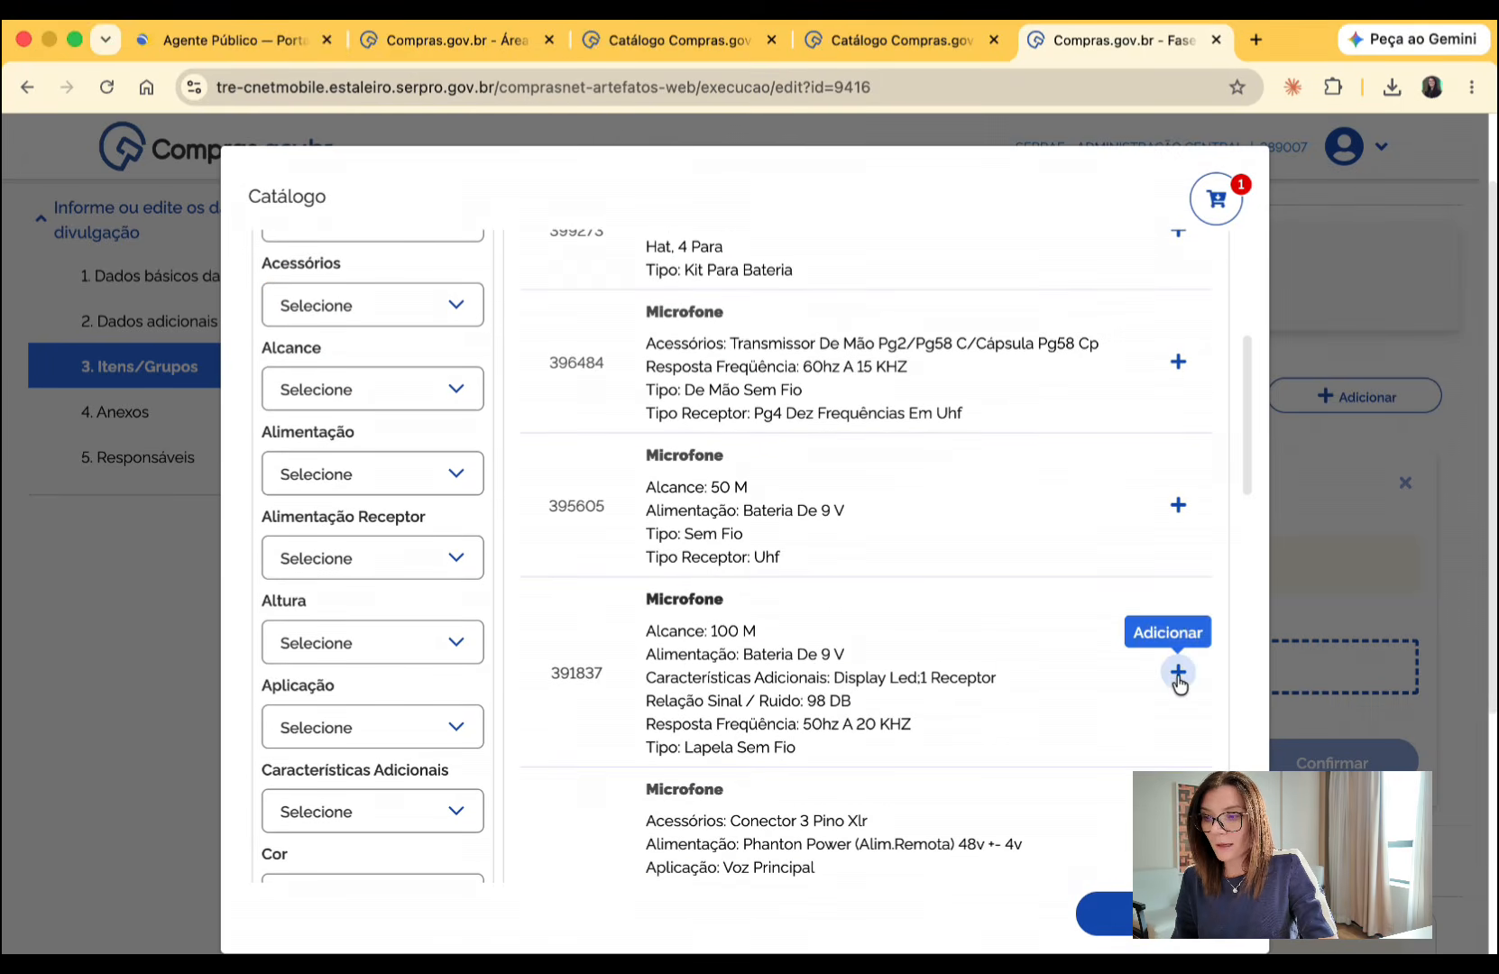
{"action": "left_click", "coordinate": [1177, 672]}
{"action": "left_click", "coordinate": [592, 369]}
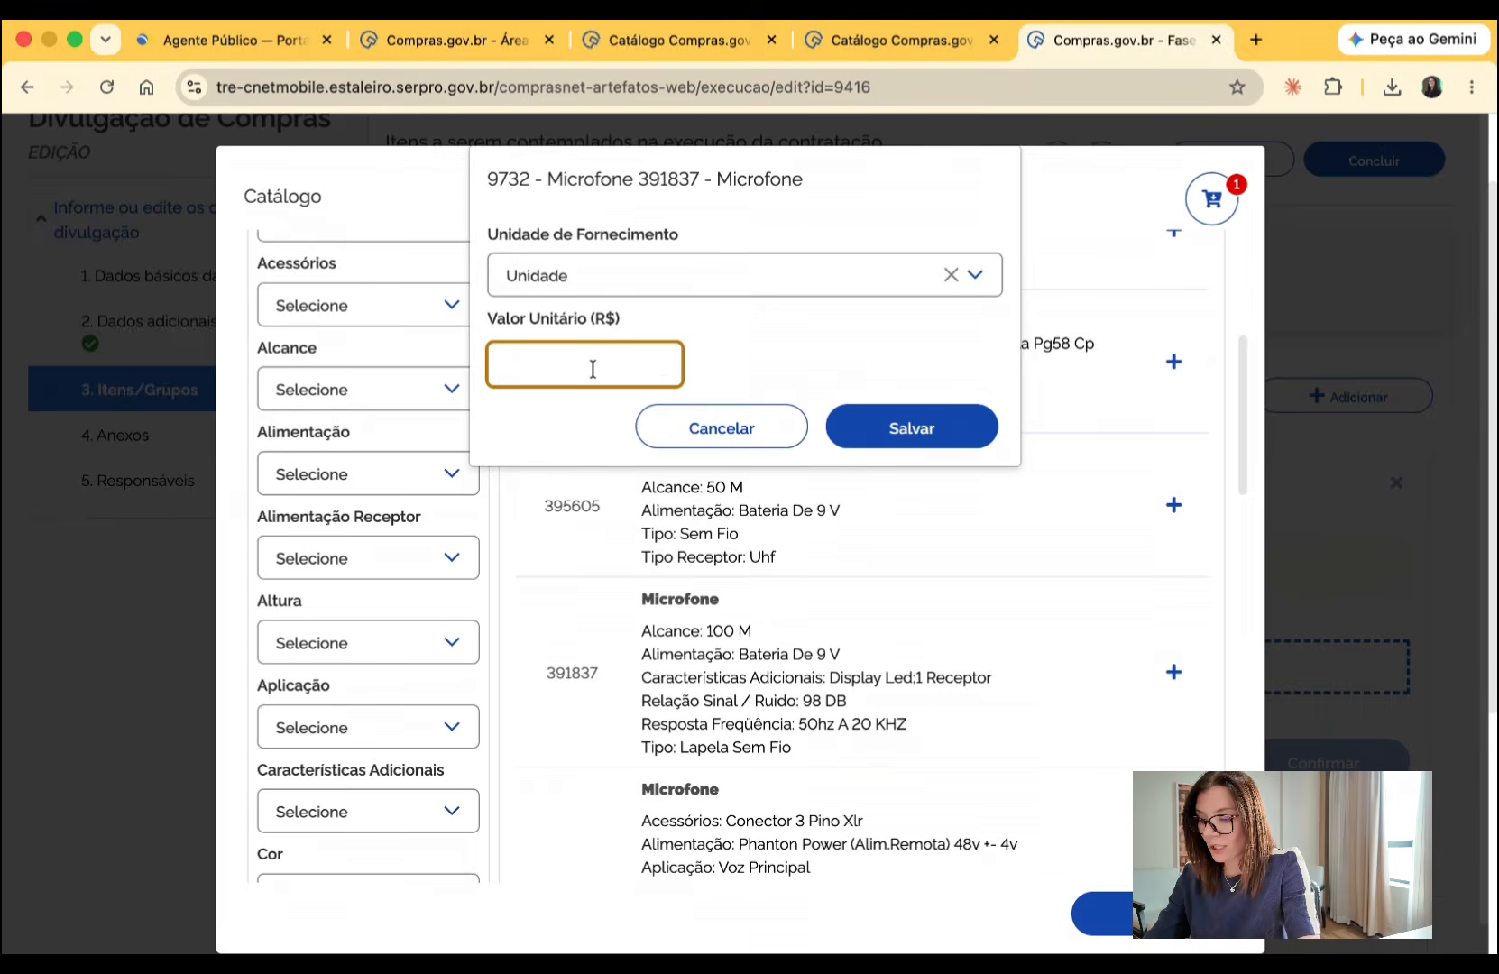
{"action": "type", "text": "20000000"}
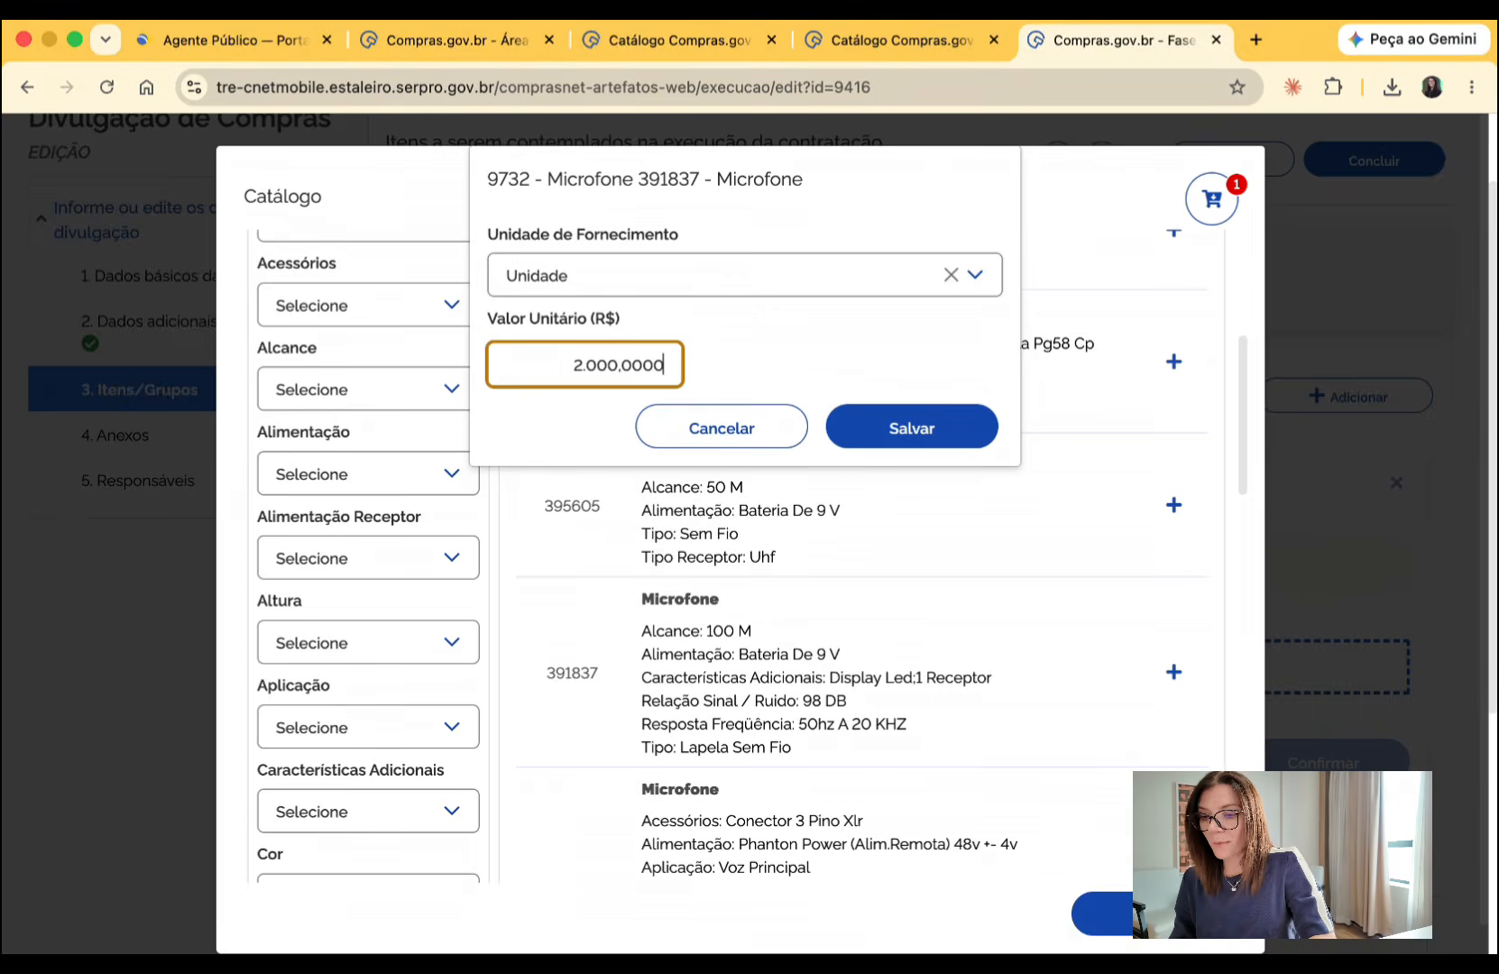
{"action": "left_click", "coordinate": [910, 428]}
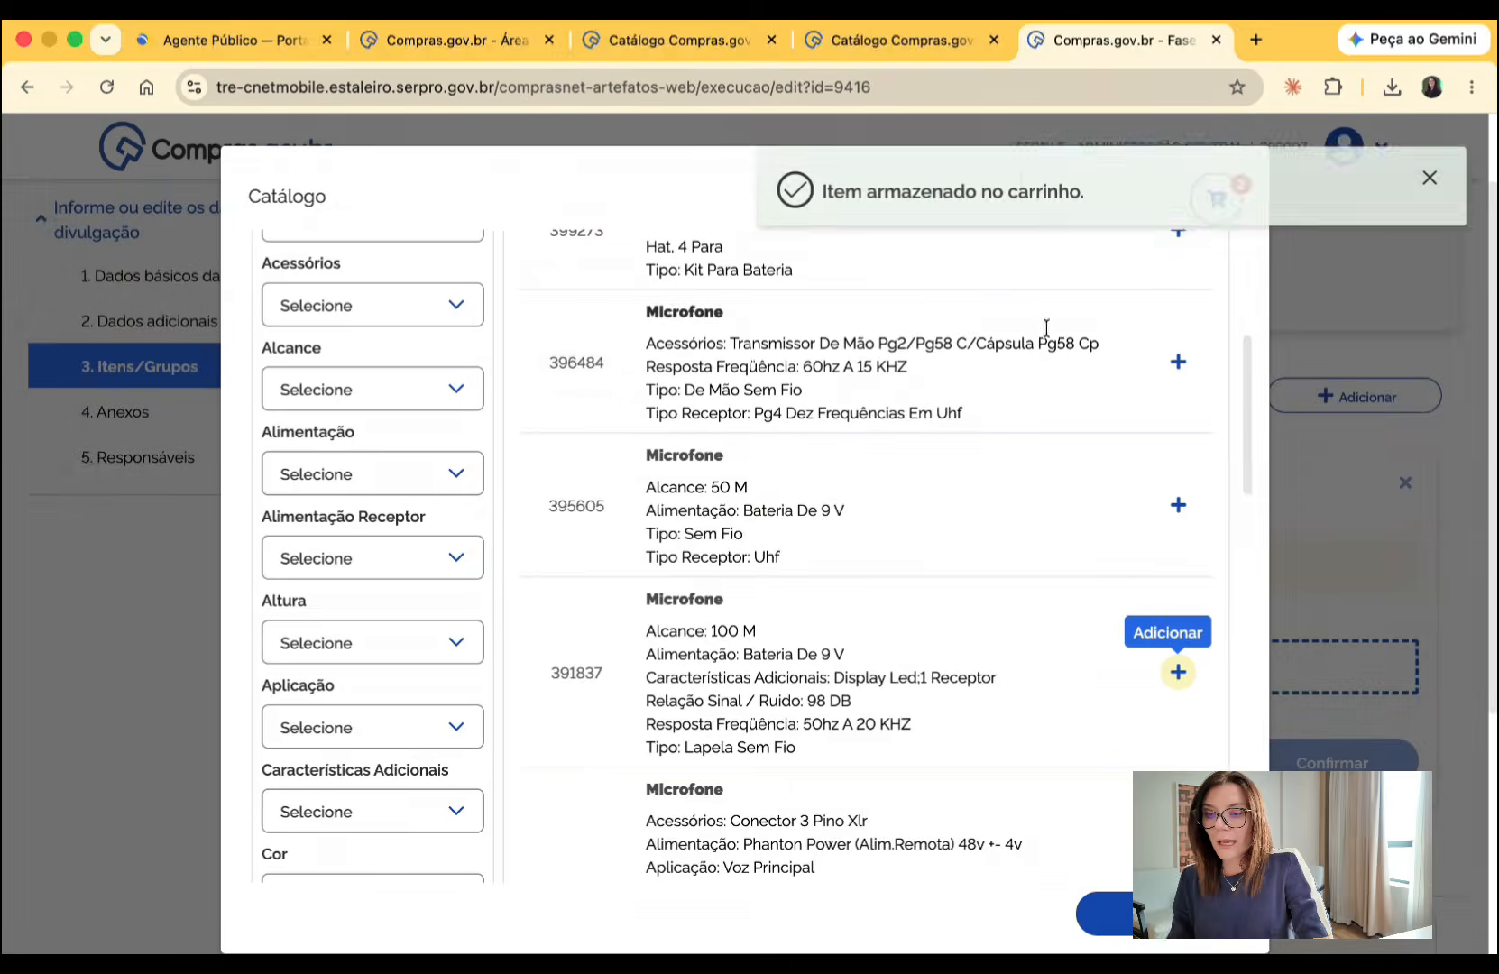
{"action": "left_click", "coordinate": [1432, 166]}
- Review the catalogue cart and include all of its items in the procurement
{"action": "left_click", "coordinate": [1219, 200]}
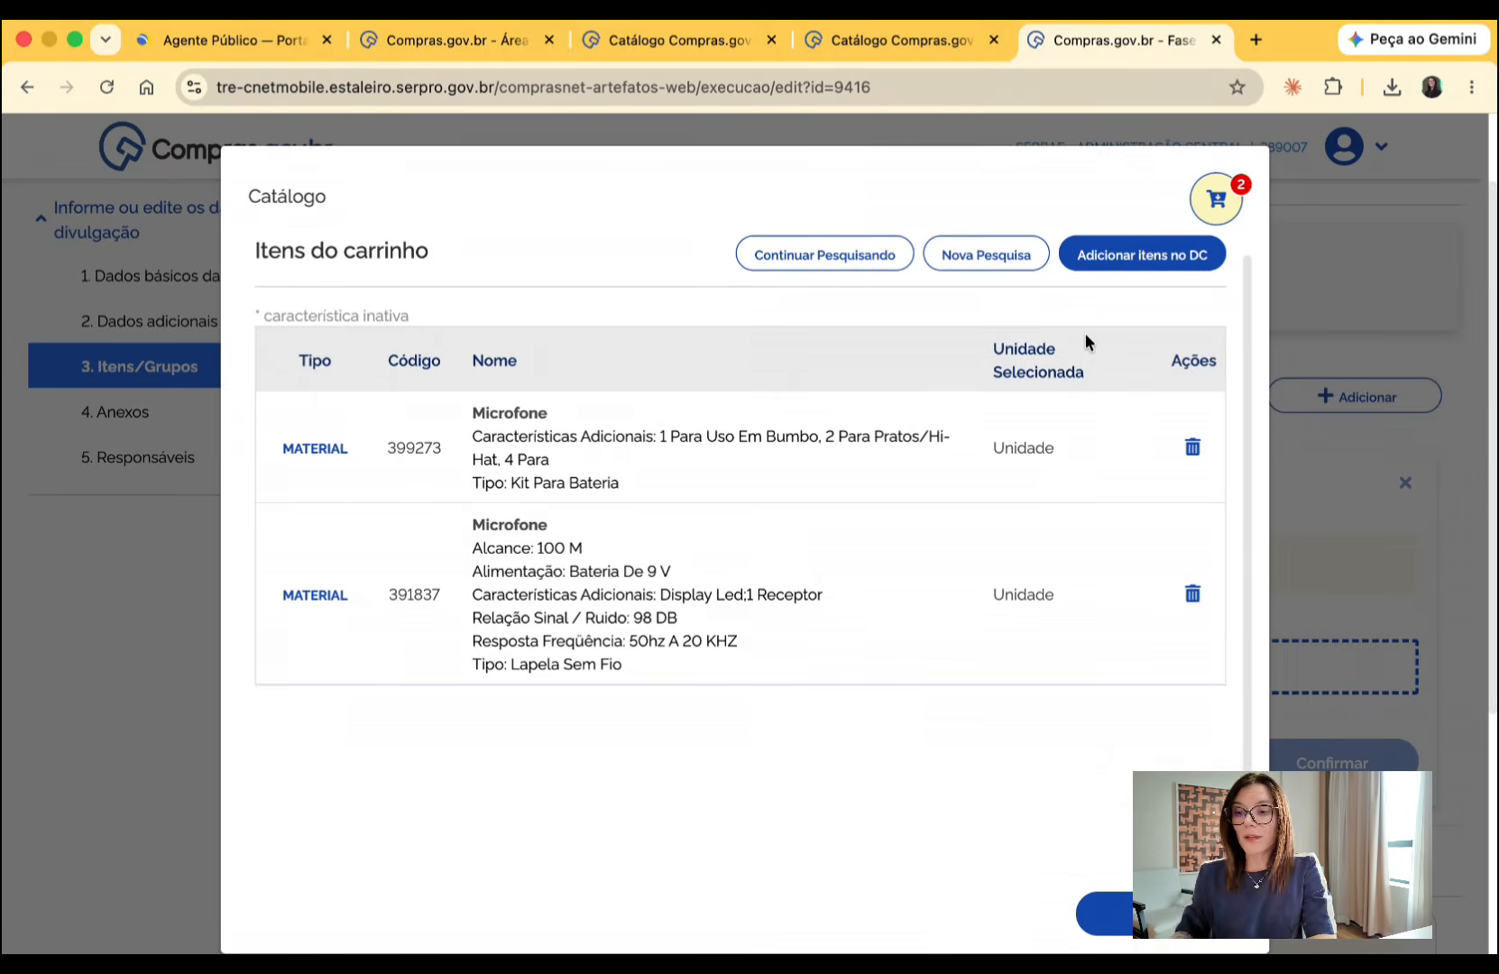
{"action": "left_click", "coordinate": [1127, 271]}
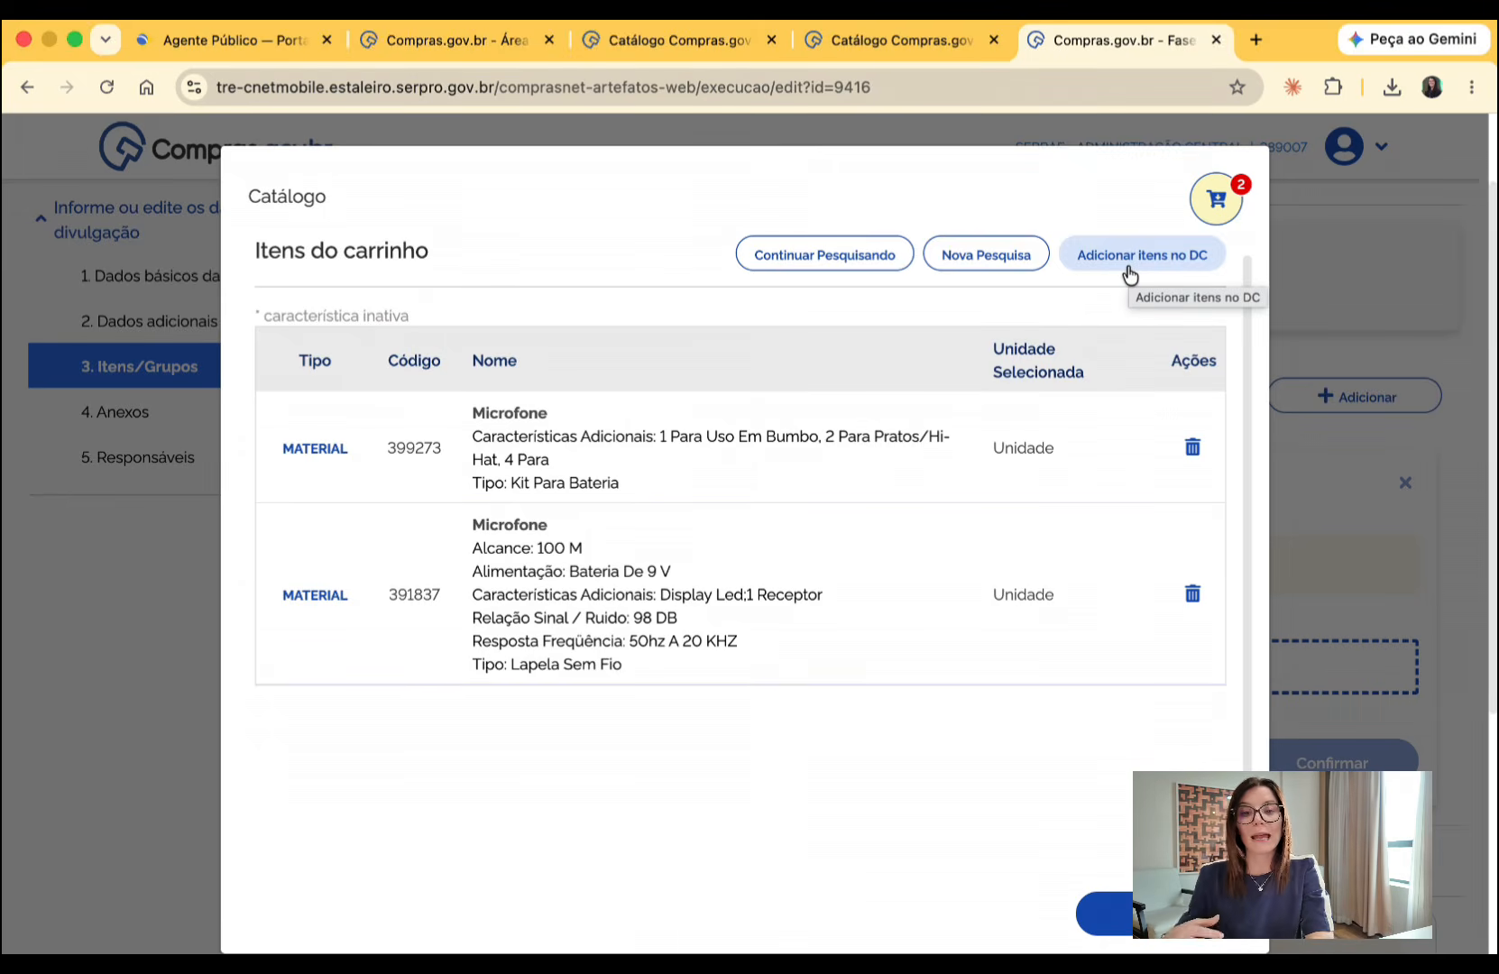
{"action": "left_click", "coordinate": [1129, 271]}
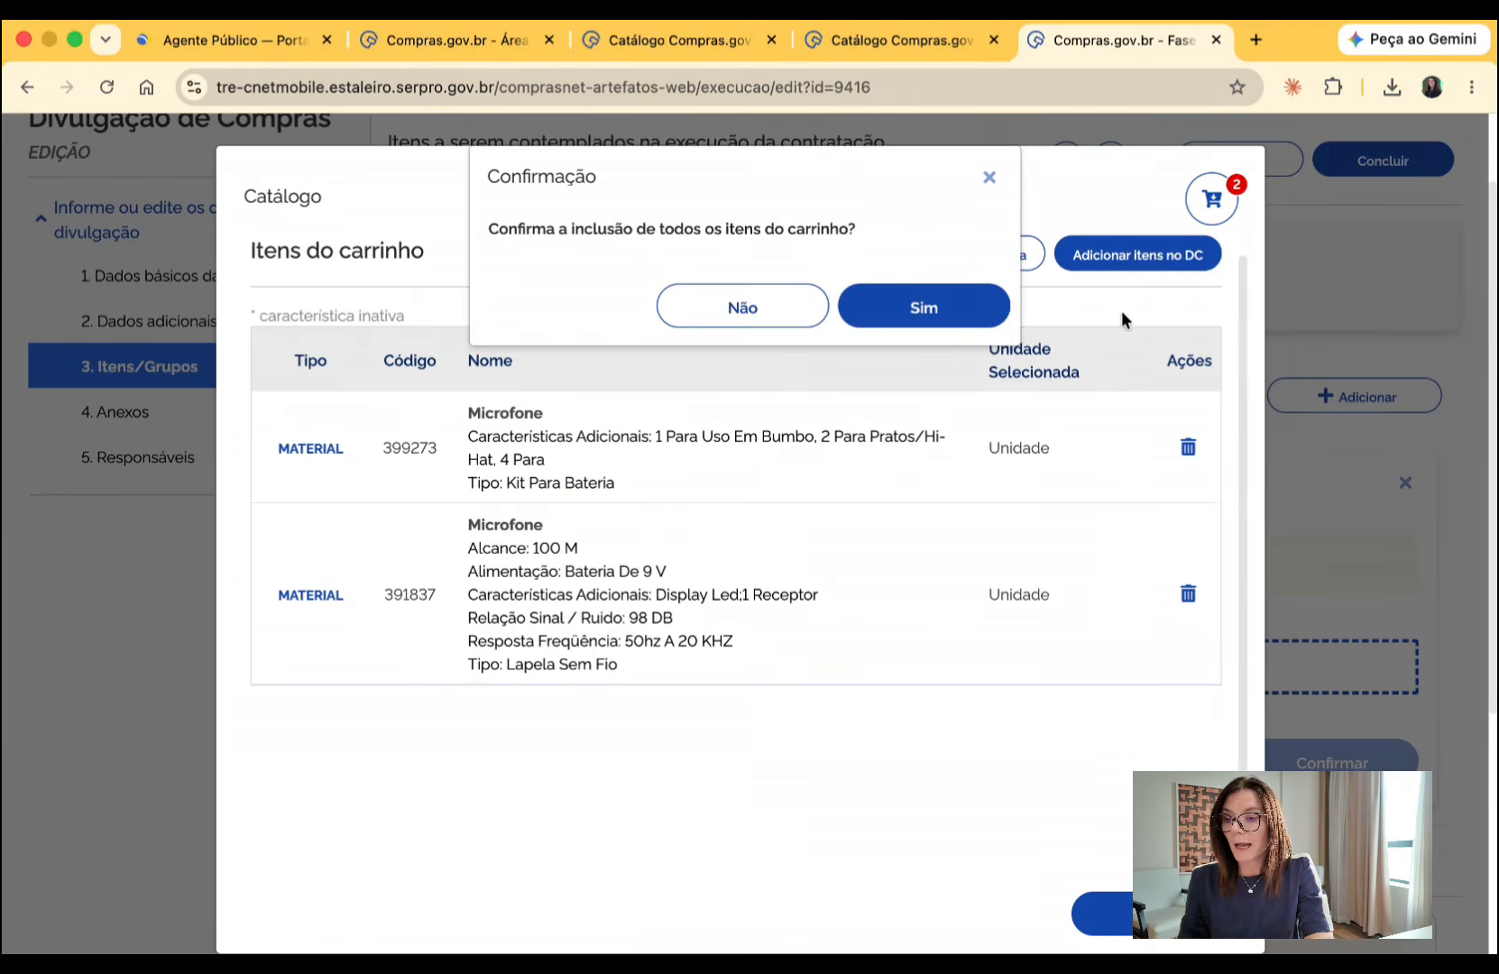
{"action": "left_click", "coordinate": [973, 317]}
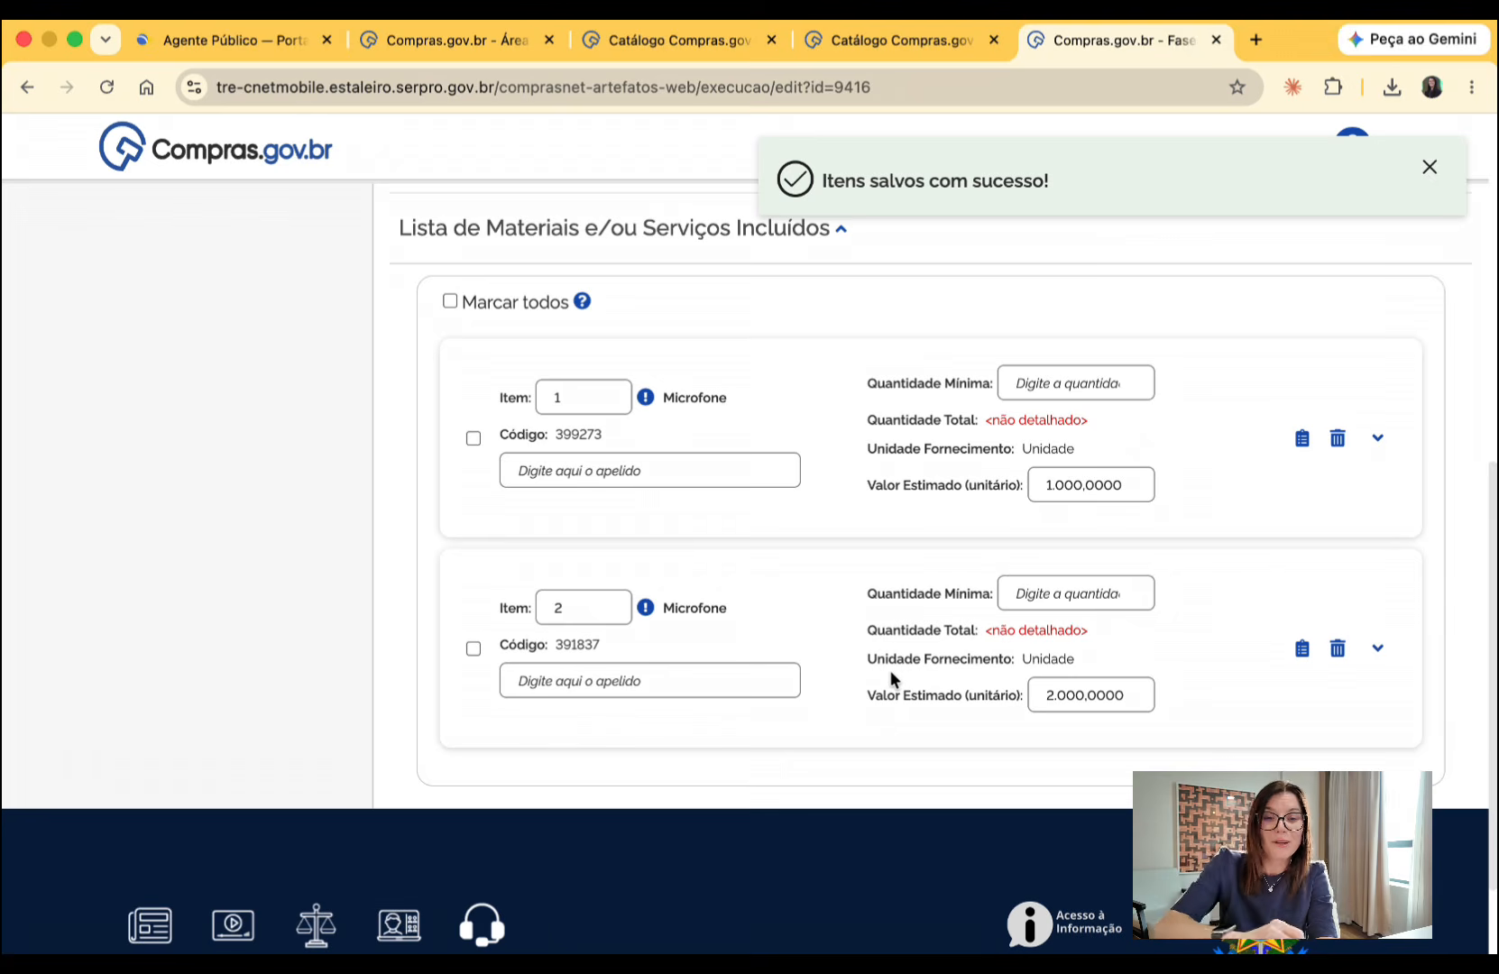
- Start adding a delivery location for all included items and fill its address by looking up the replacement CEP
{"action": "scroll", "coordinate": [890, 672], "scroll_direction": "up", "scroll_amount": 1}
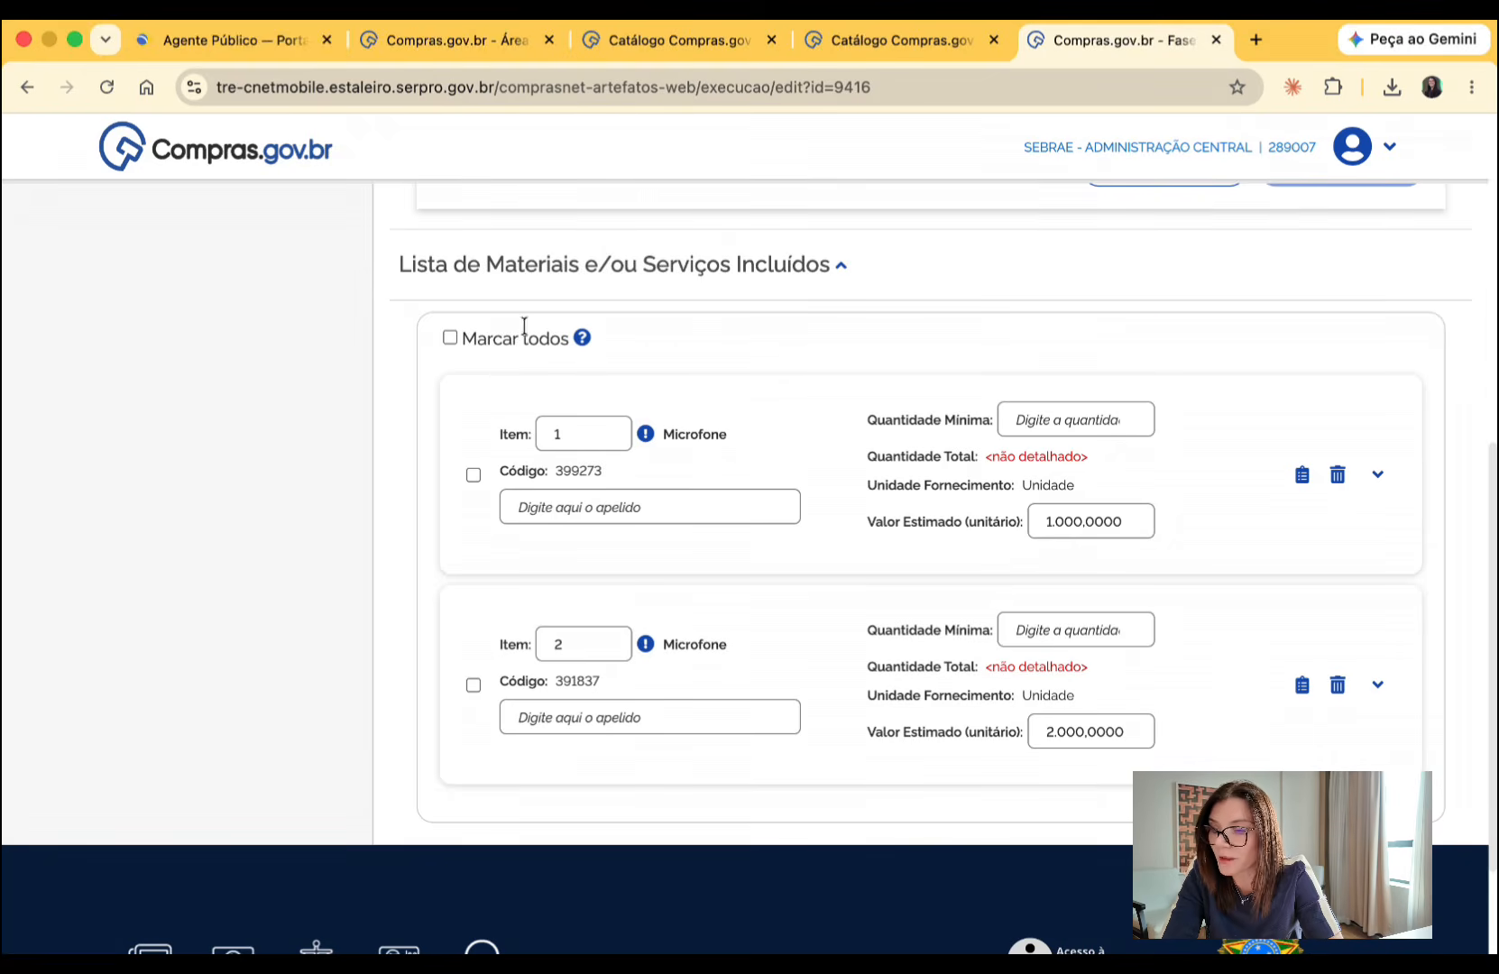
{"action": "left_click", "coordinate": [450, 338]}
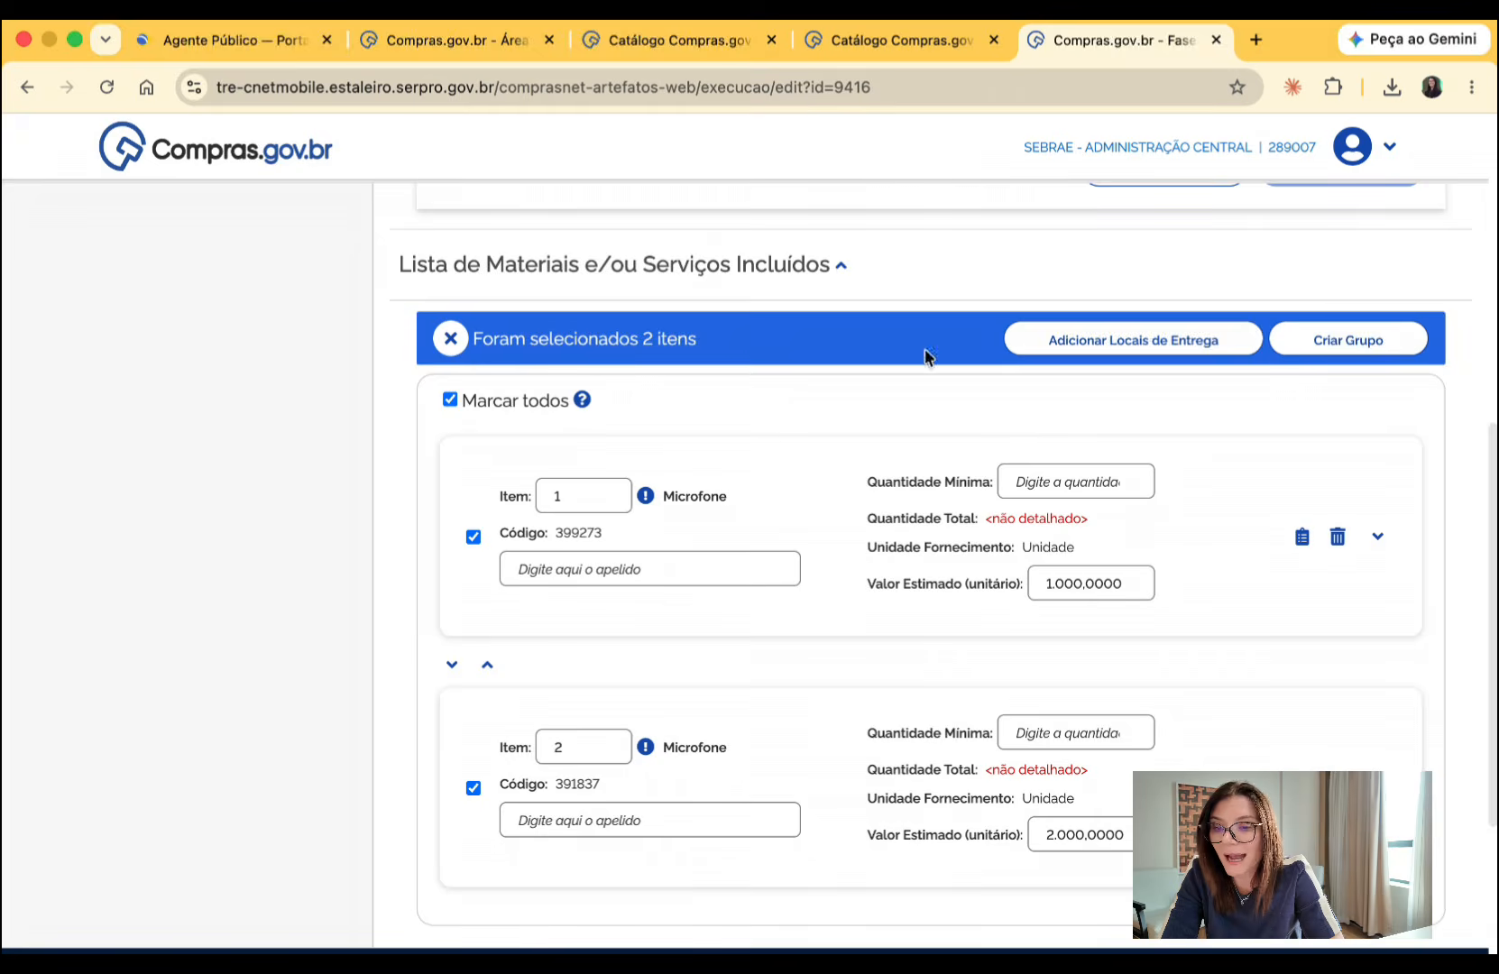
{"action": "left_click", "coordinate": [1098, 342]}
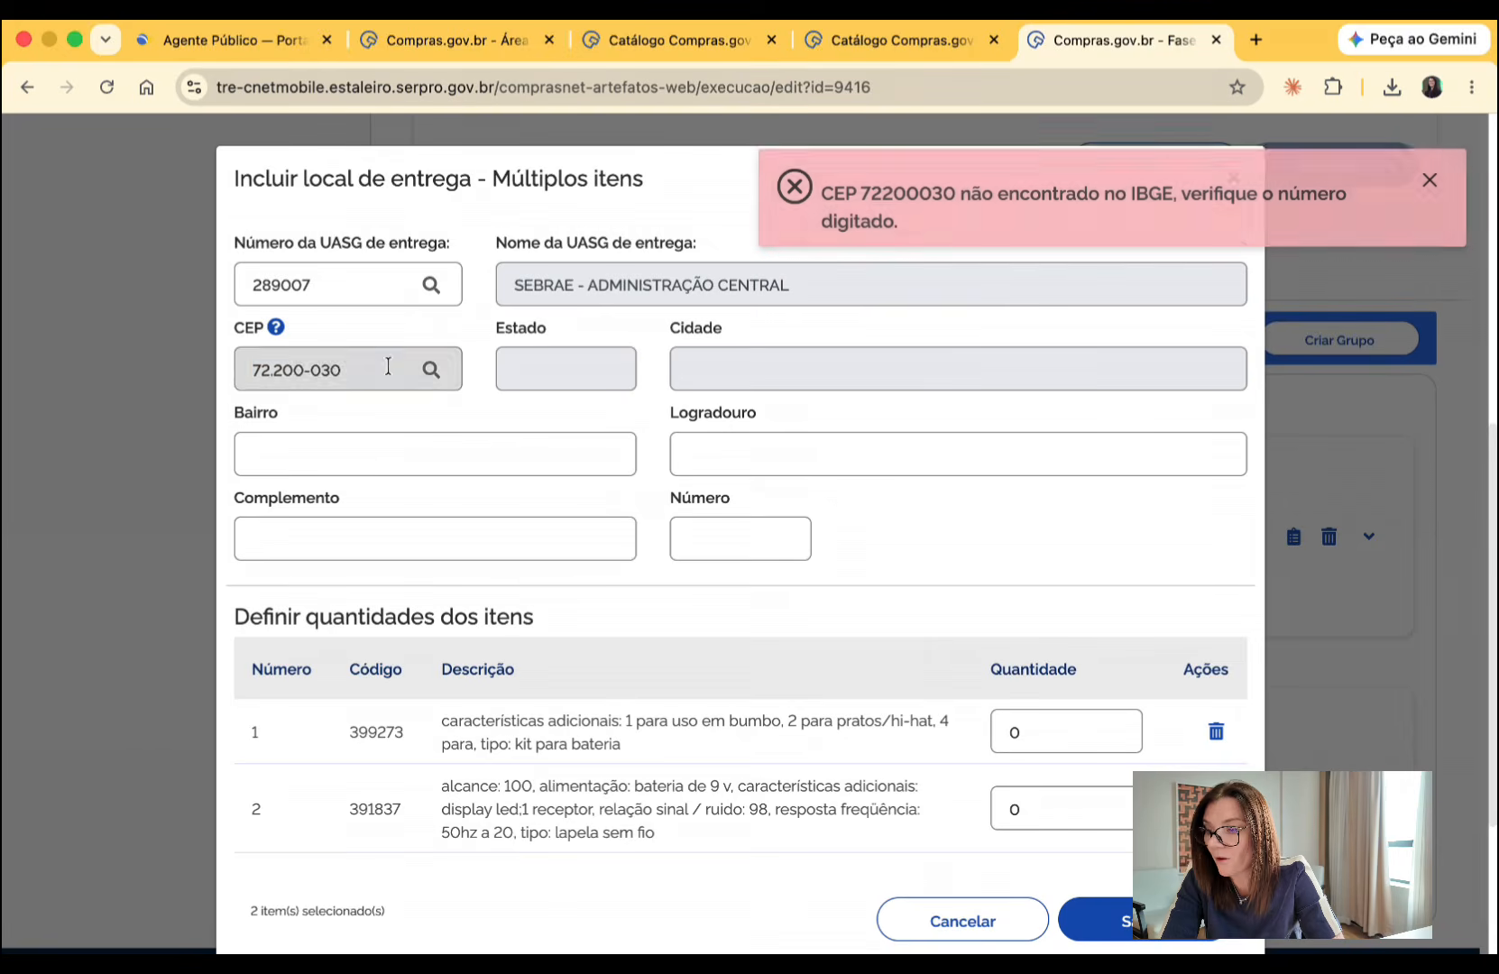
{"action": "left_click", "coordinate": [376, 367]}
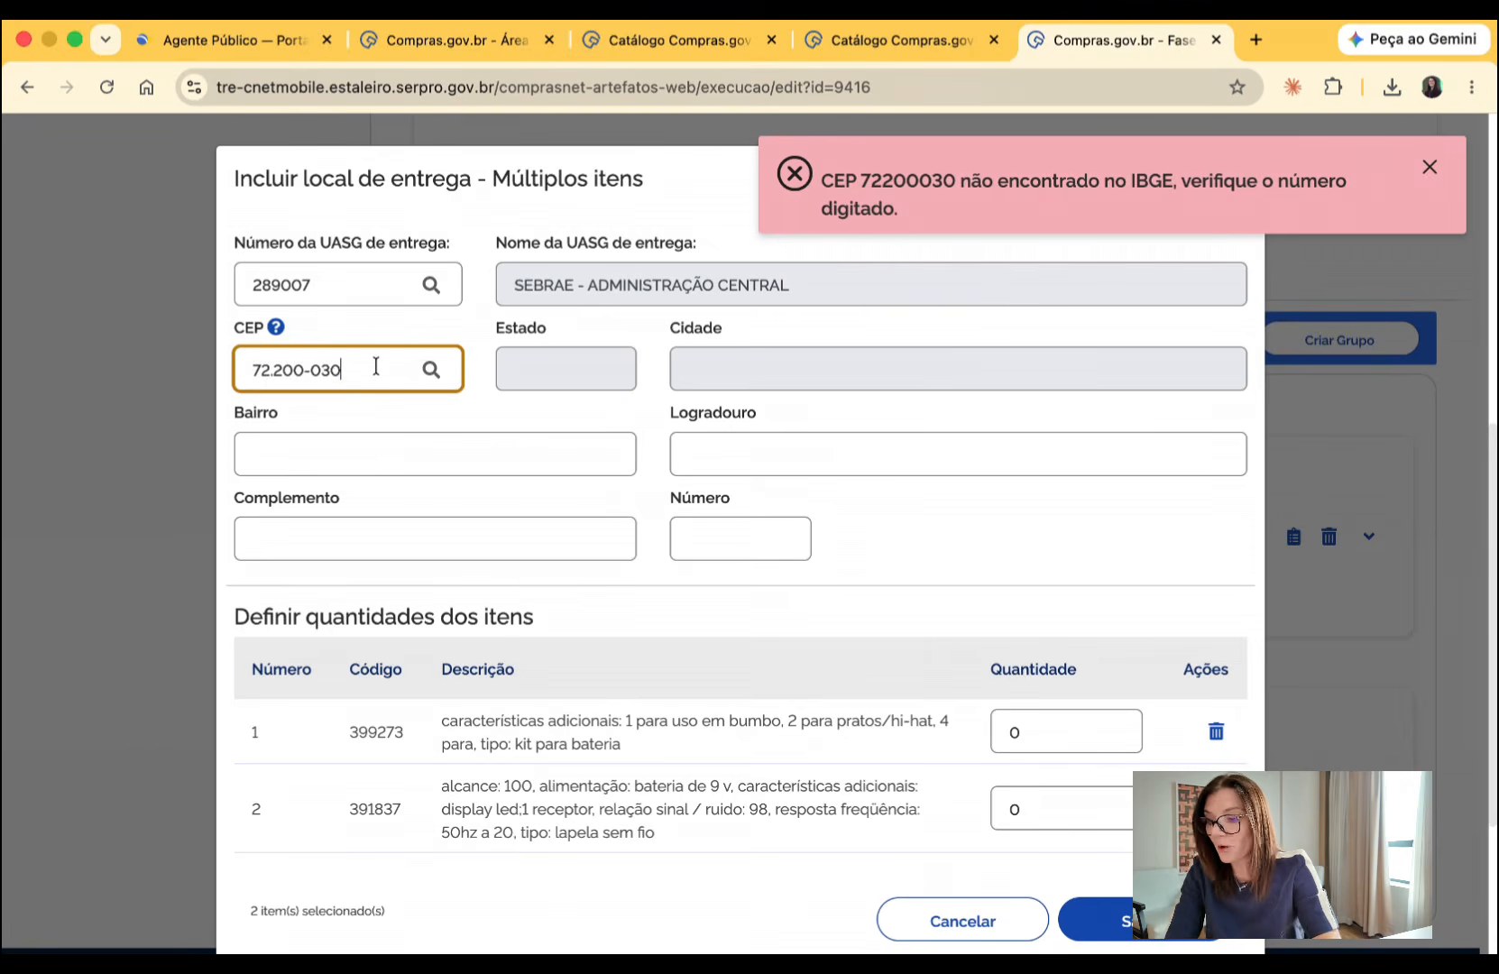
{"action": "triple_click", "coordinate": [376, 367]}
{"action": "type", "text": "85.601-82"}
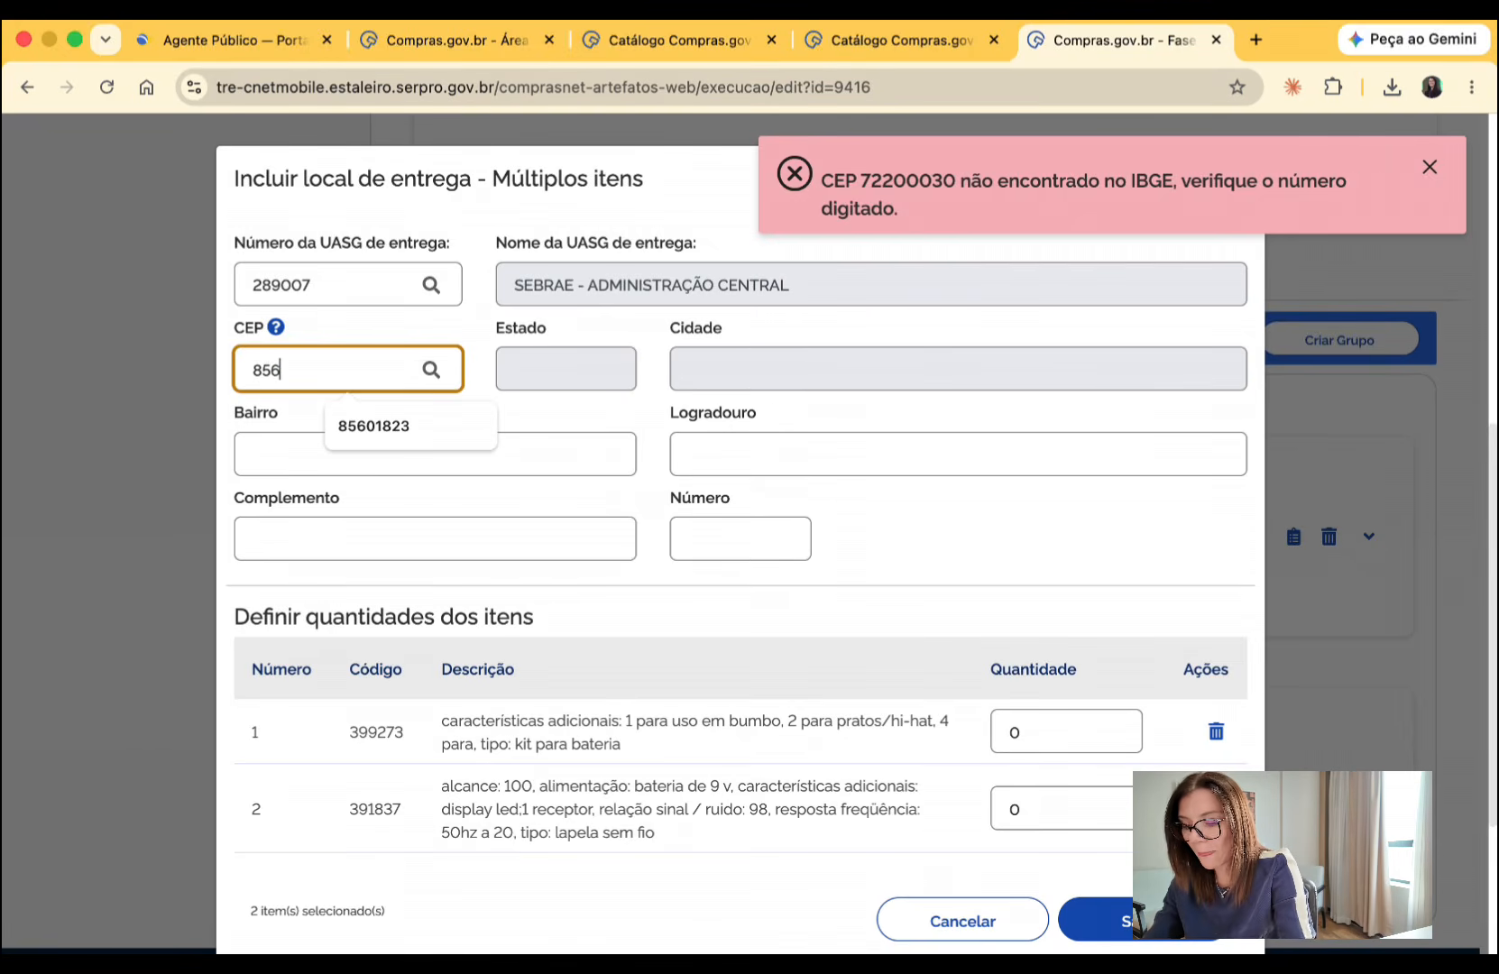
{"action": "type", "text": "3"}
{"action": "left_click", "coordinate": [433, 370]}
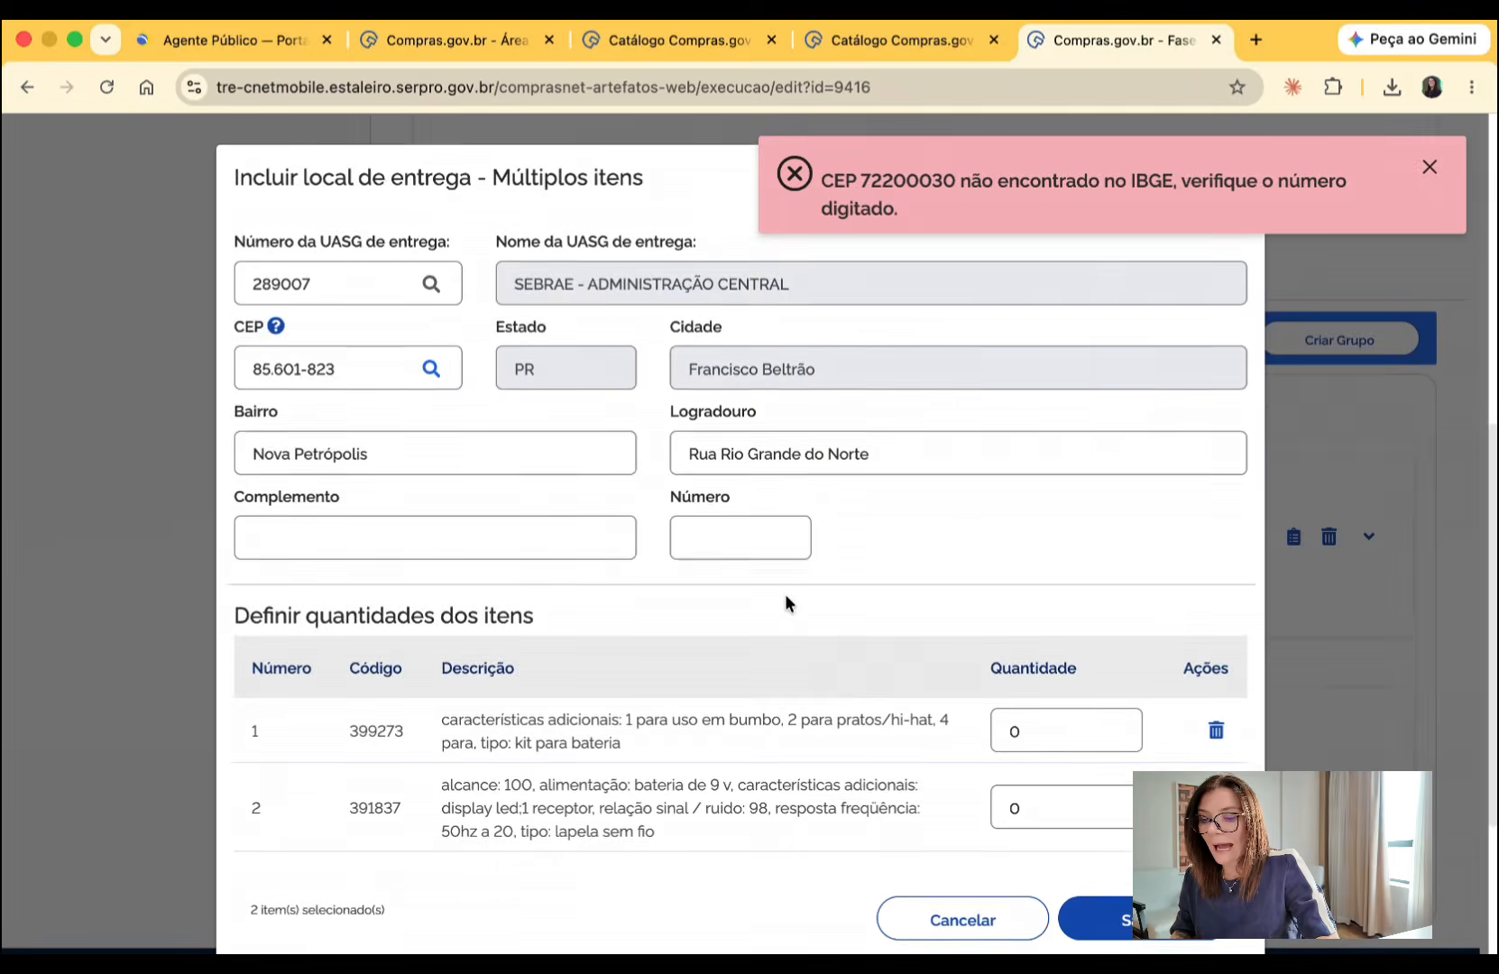
- Set the delivery quantities to 20 for item 1 and 30 for item 2, and save the delivery location
{"action": "scroll", "coordinate": [788, 607], "scroll_direction": "down", "scroll_amount": 1}
{"action": "left_click", "coordinate": [1087, 705]}
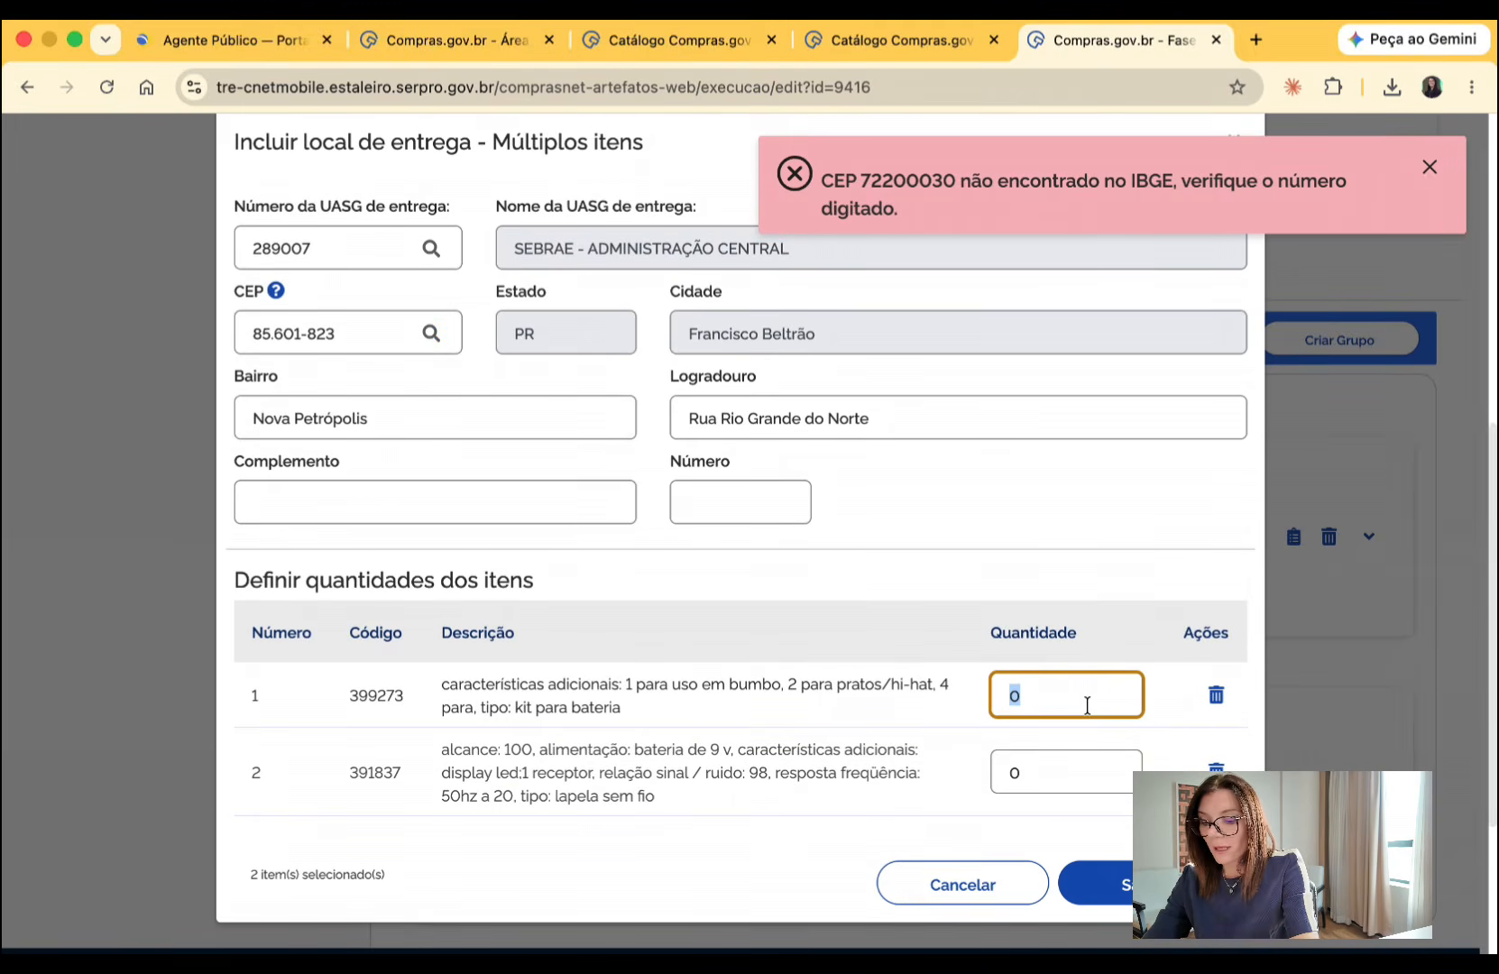
{"action": "type", "text": "200"}
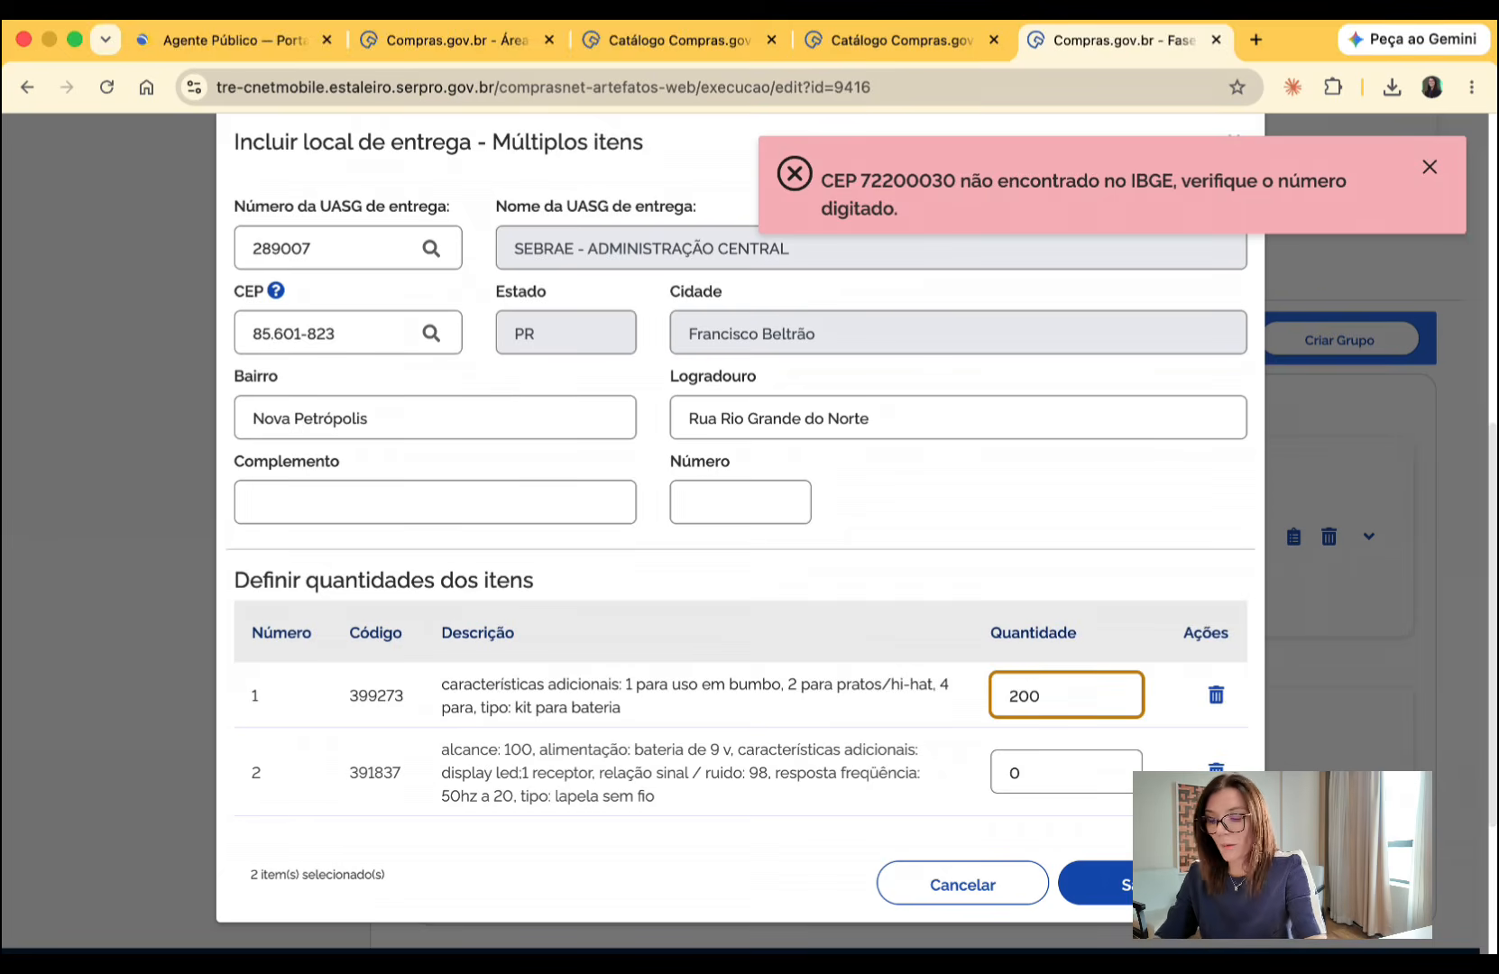
{"action": "key", "text": "BackSpace"}
{"action": "key", "text": "BackSpace"}
{"action": "key", "text": "BackSpace"}
{"action": "type", "text": "20"}
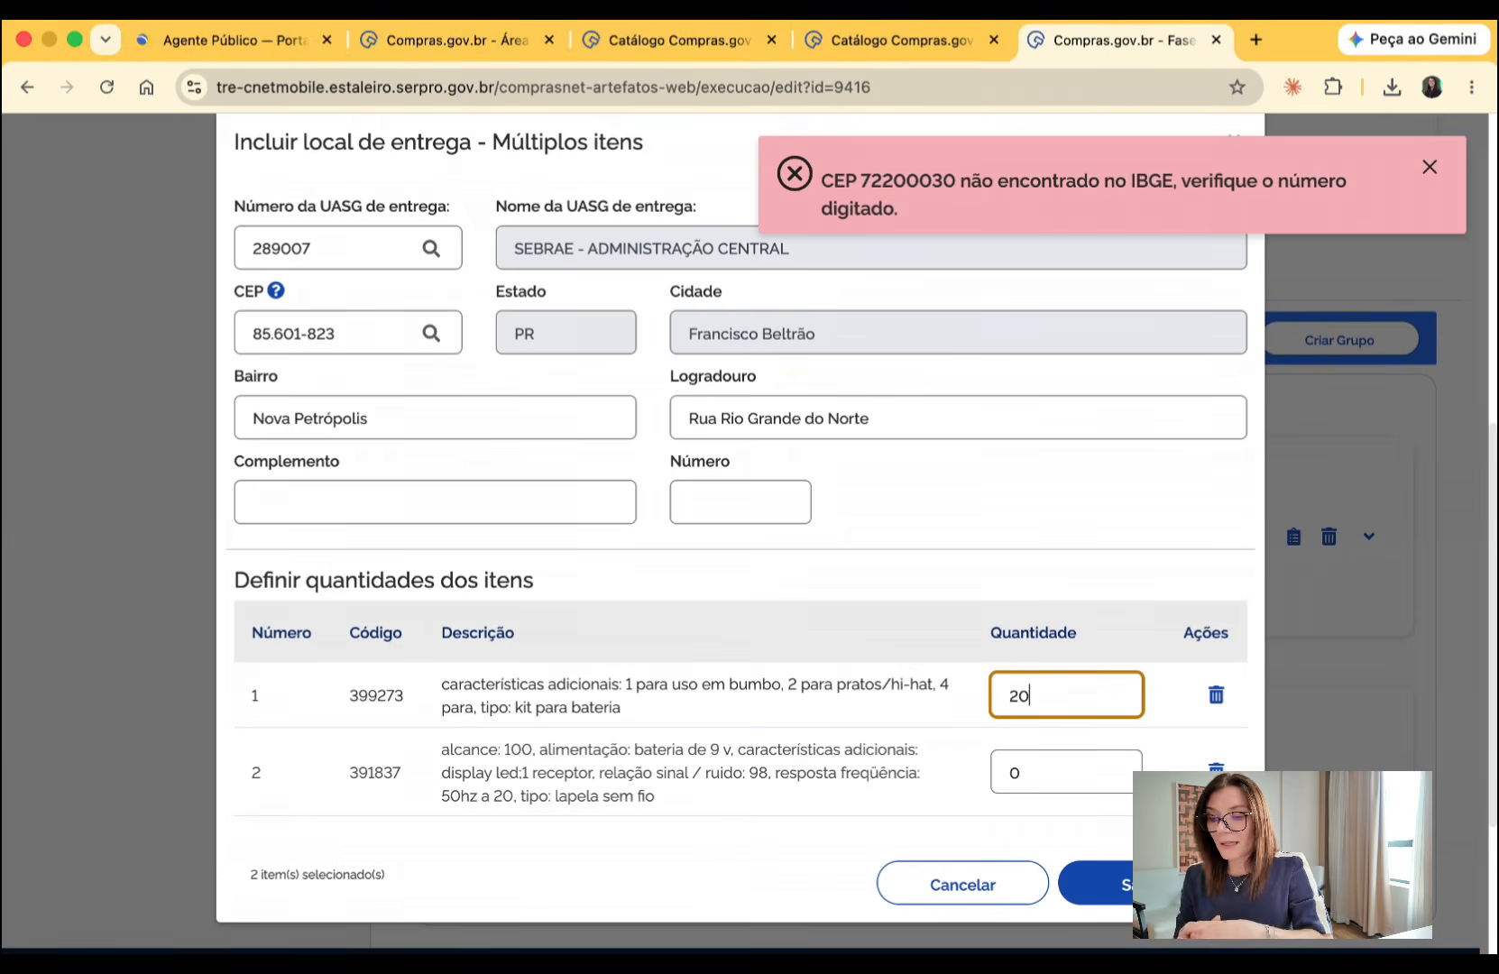
{"action": "key", "text": "Tab"}
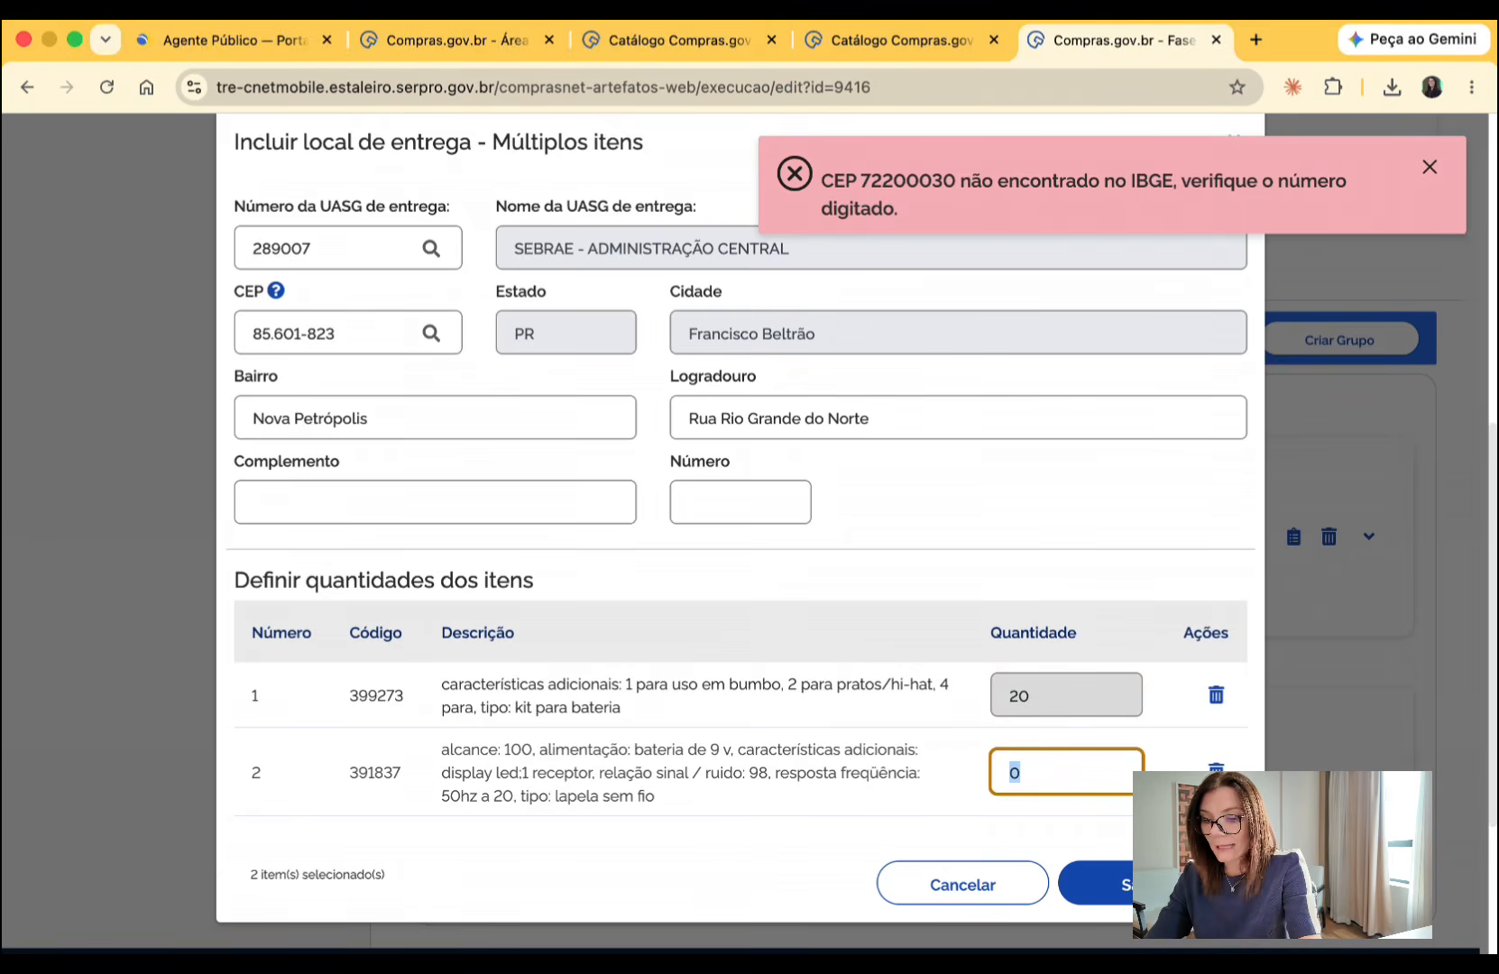
{"action": "type", "text": "4"}
{"action": "key", "text": "BackSpace"}
{"action": "type", "text": "30"}
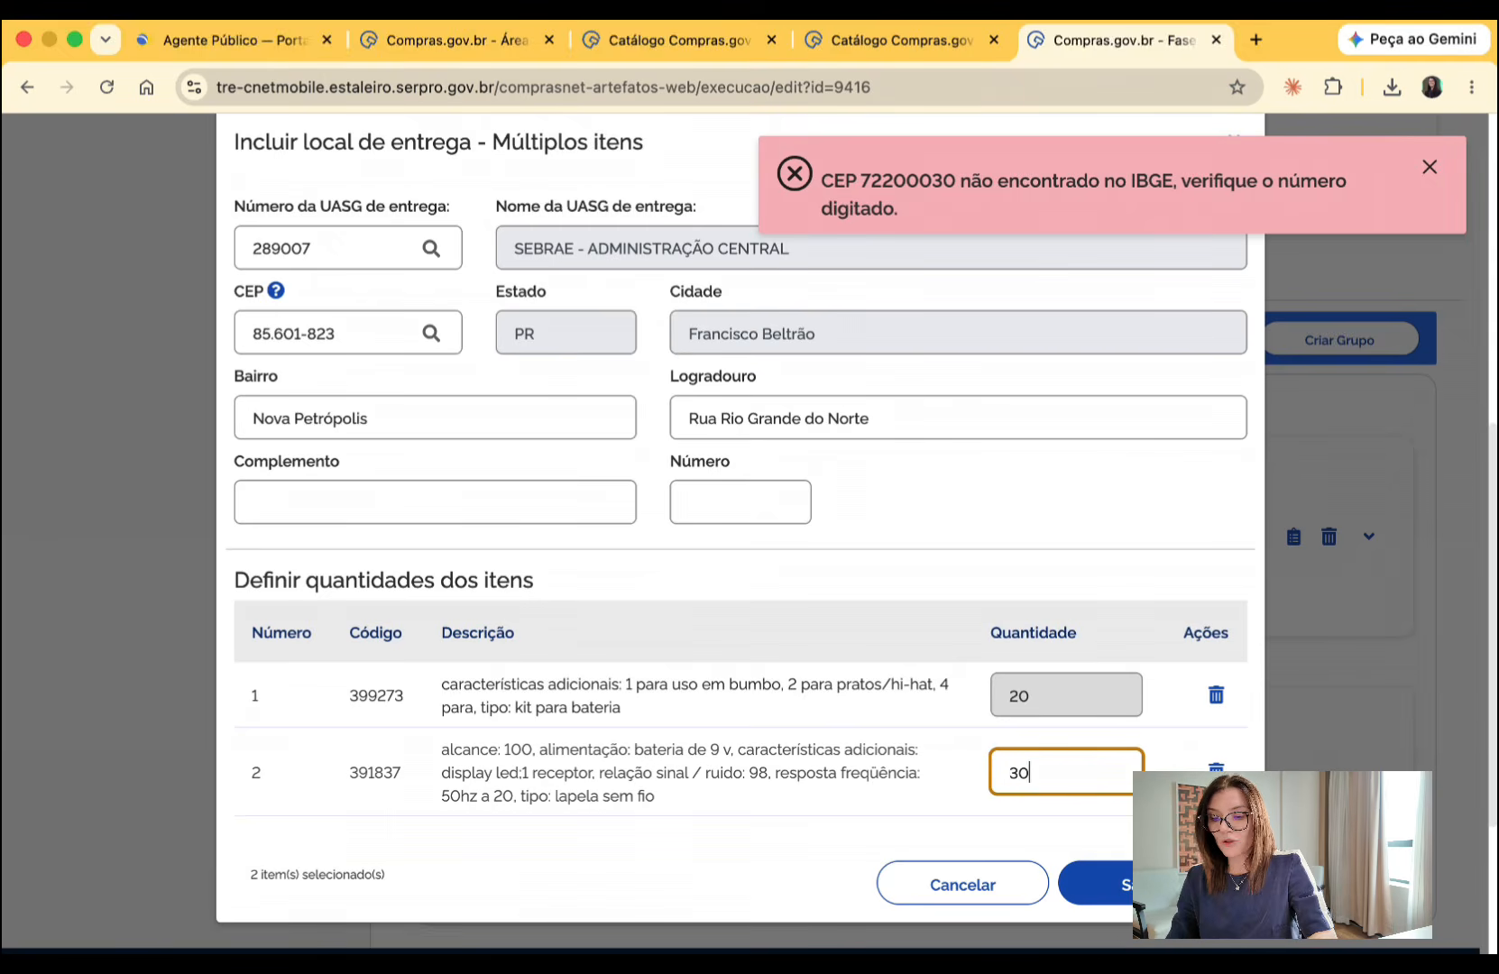
{"action": "left_click", "coordinate": [1095, 884]}
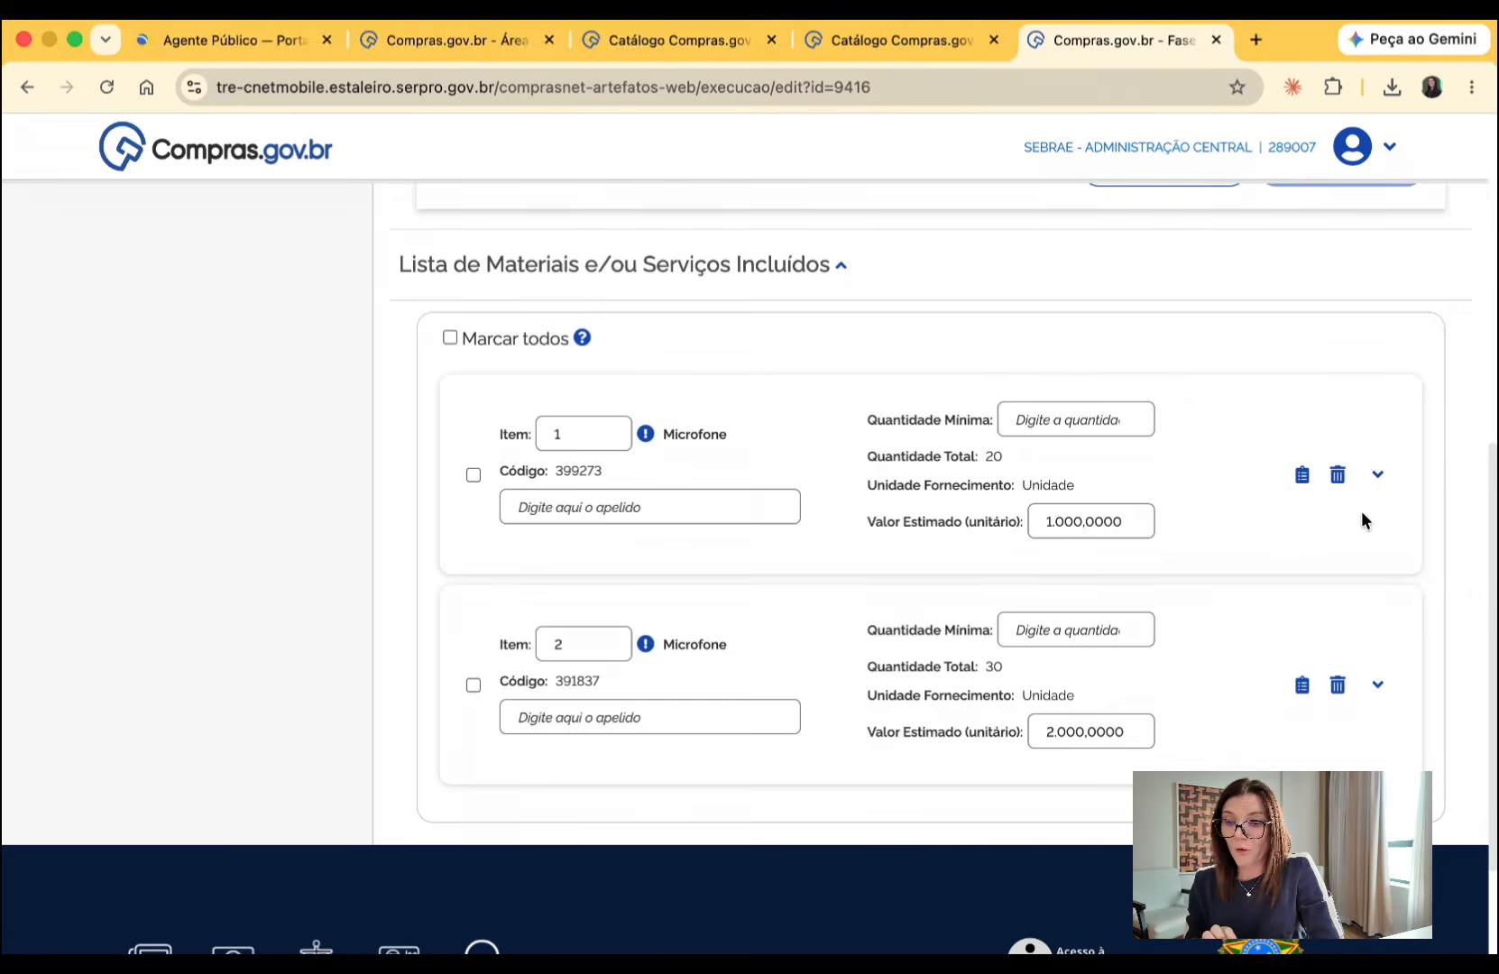
- Examine item 1's details and its ME/EPP benefit and preference margin settings
{"action": "left_click", "coordinate": [1376, 474]}
{"action": "scroll", "coordinate": [1066, 644], "scroll_direction": "down", "scroll_amount": 2}
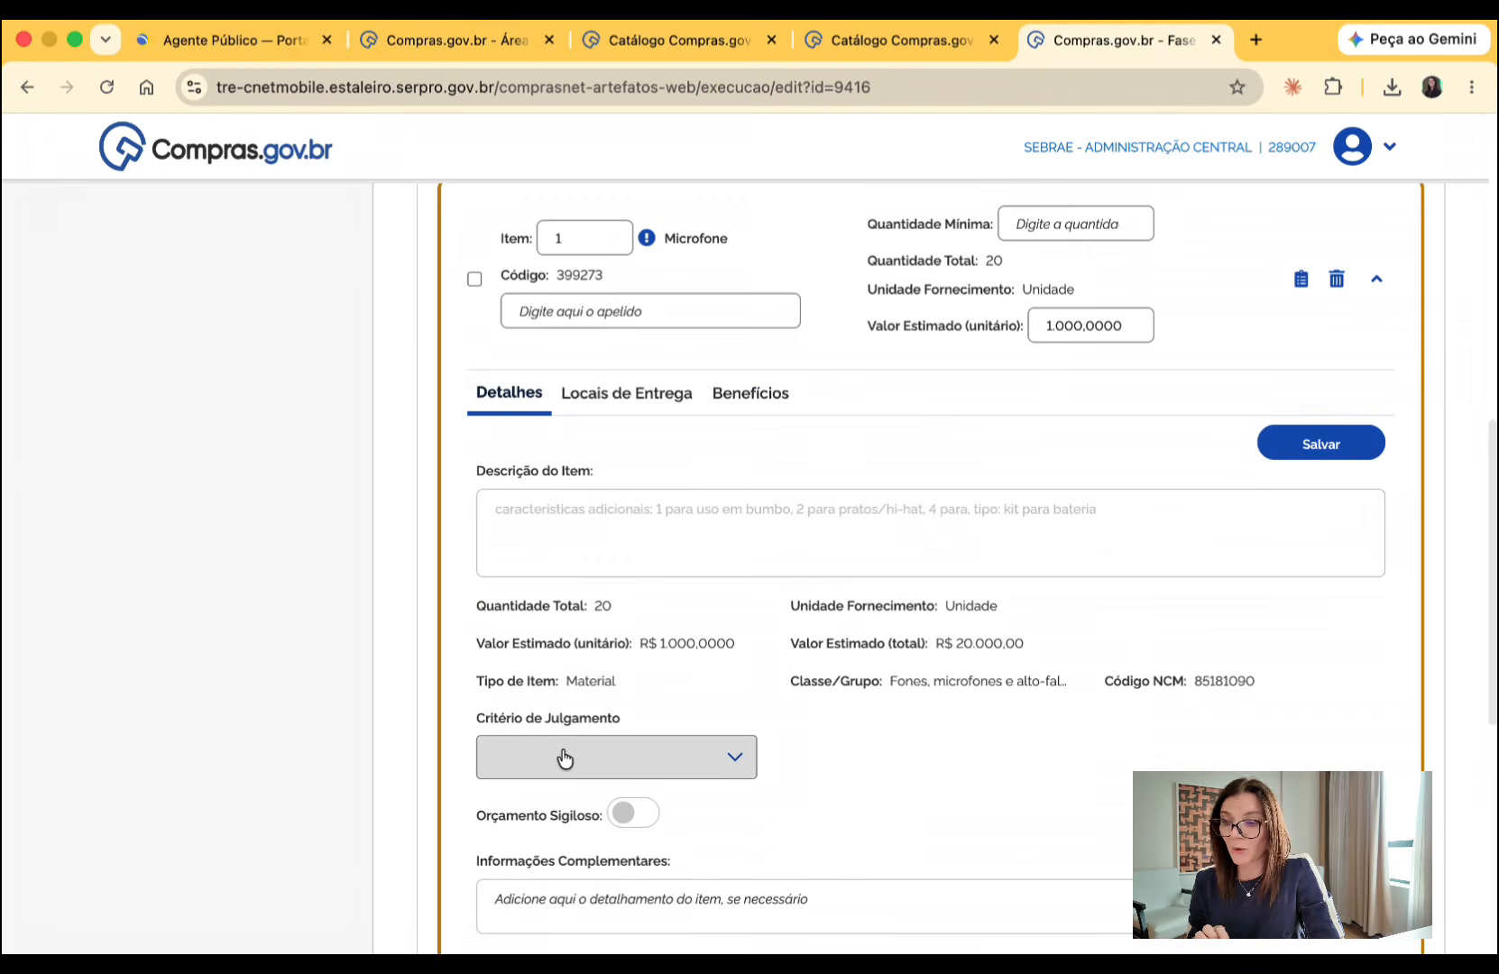
{"action": "left_click", "coordinate": [745, 404]}
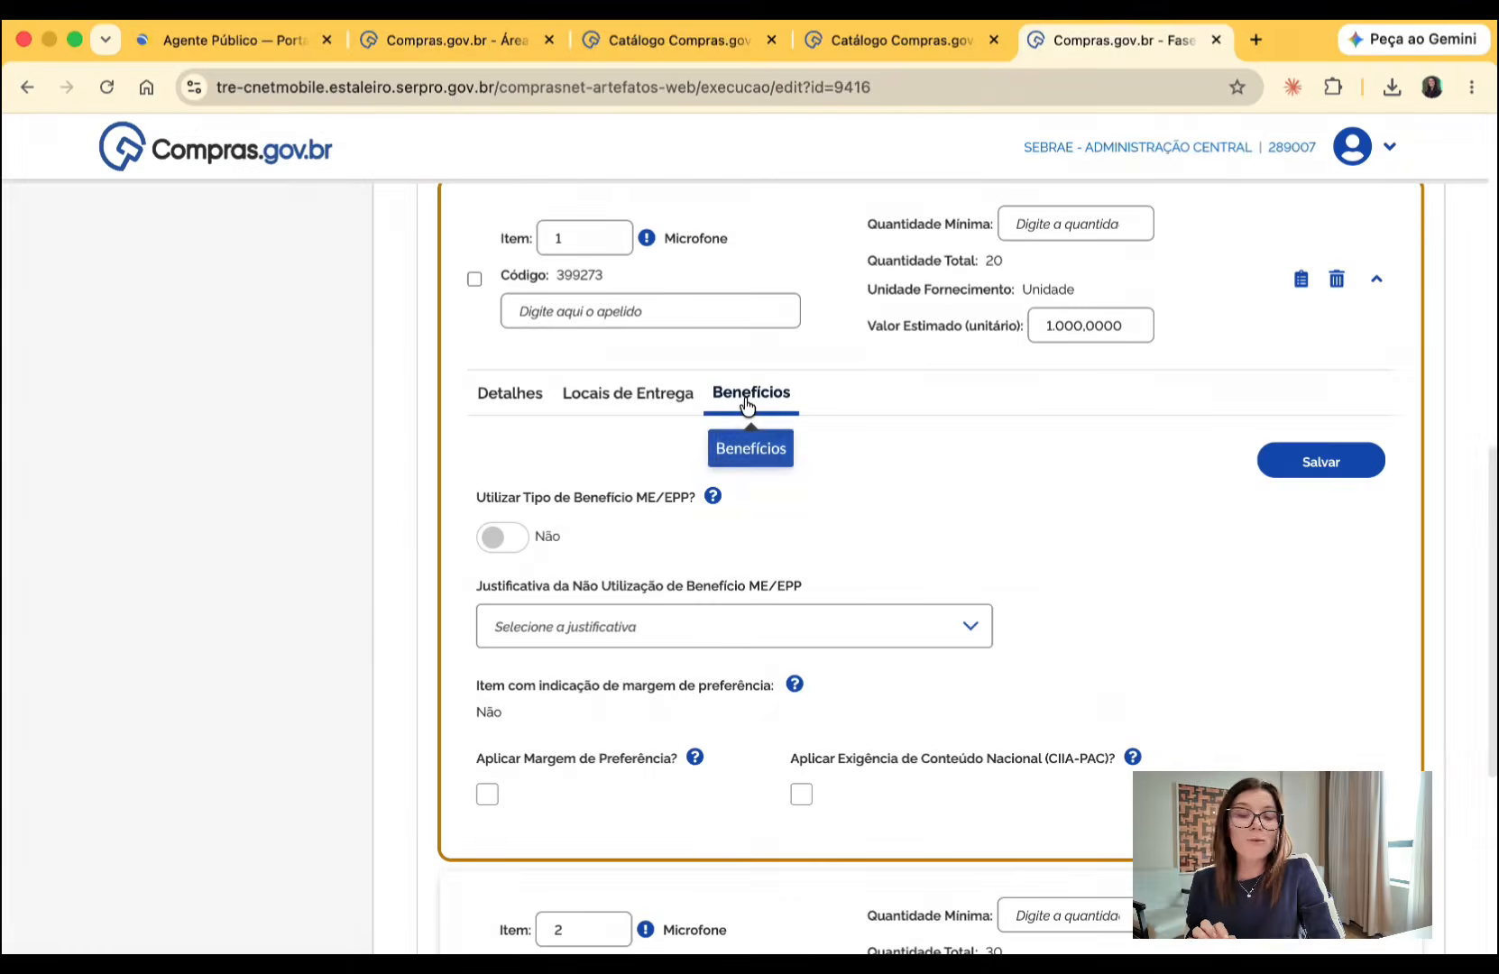
{"action": "left_click", "coordinate": [492, 394]}
{"action": "left_click", "coordinate": [1375, 280]}
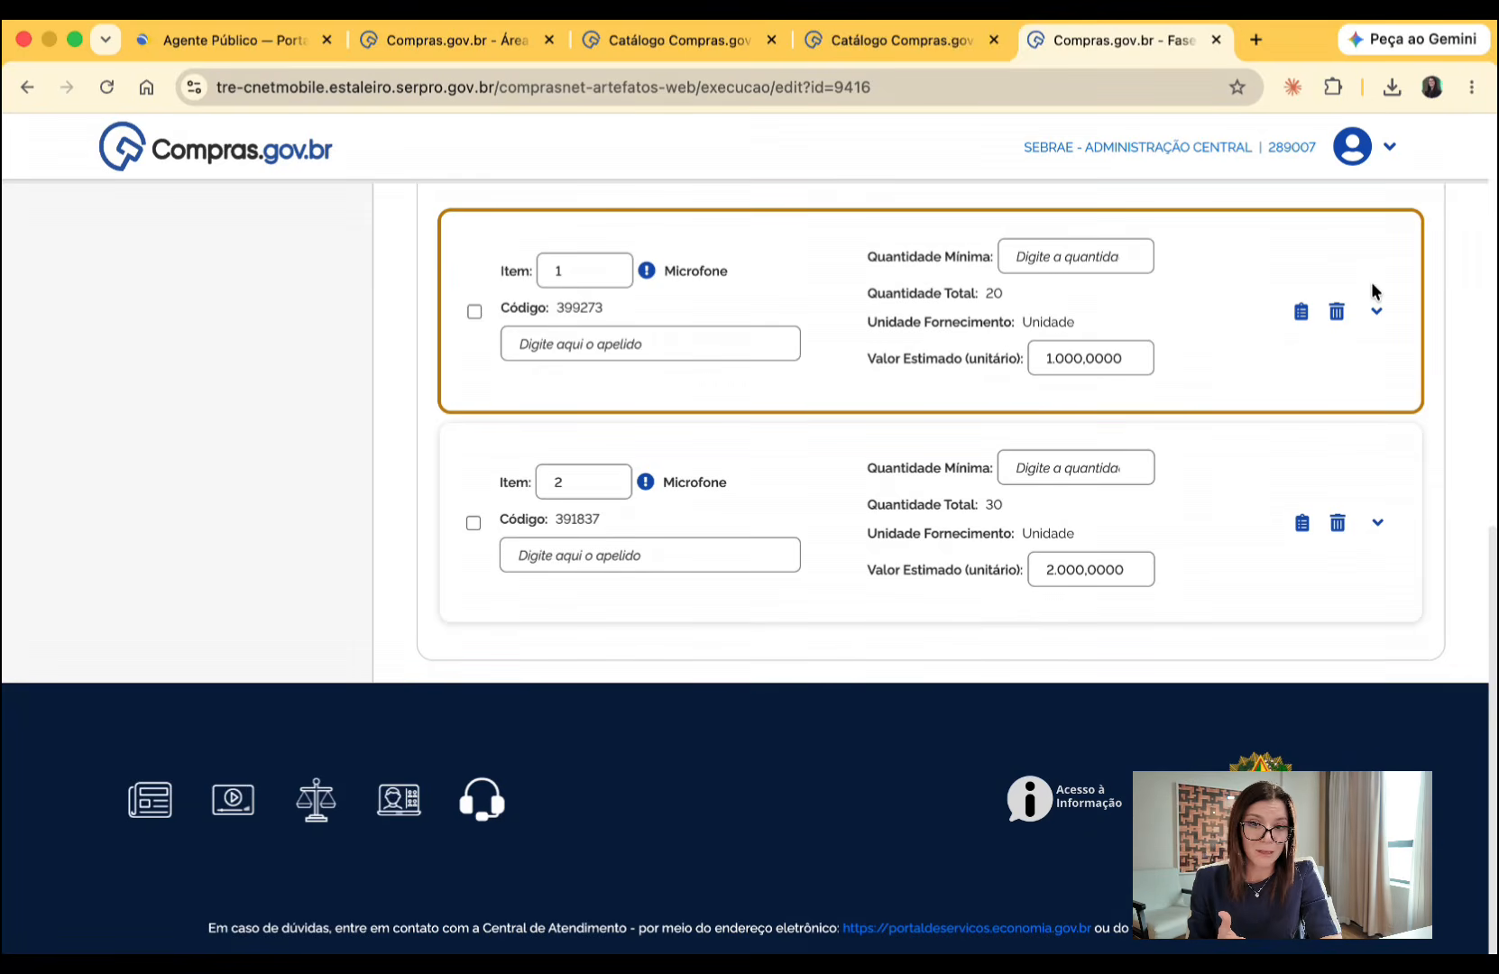
- Start a new group containing all included items, with the nickname "xxxxxxxxx" and Menor preço as the judgment criterion
{"action": "scroll", "coordinate": [1371, 286], "scroll_direction": "up", "scroll_amount": 3}
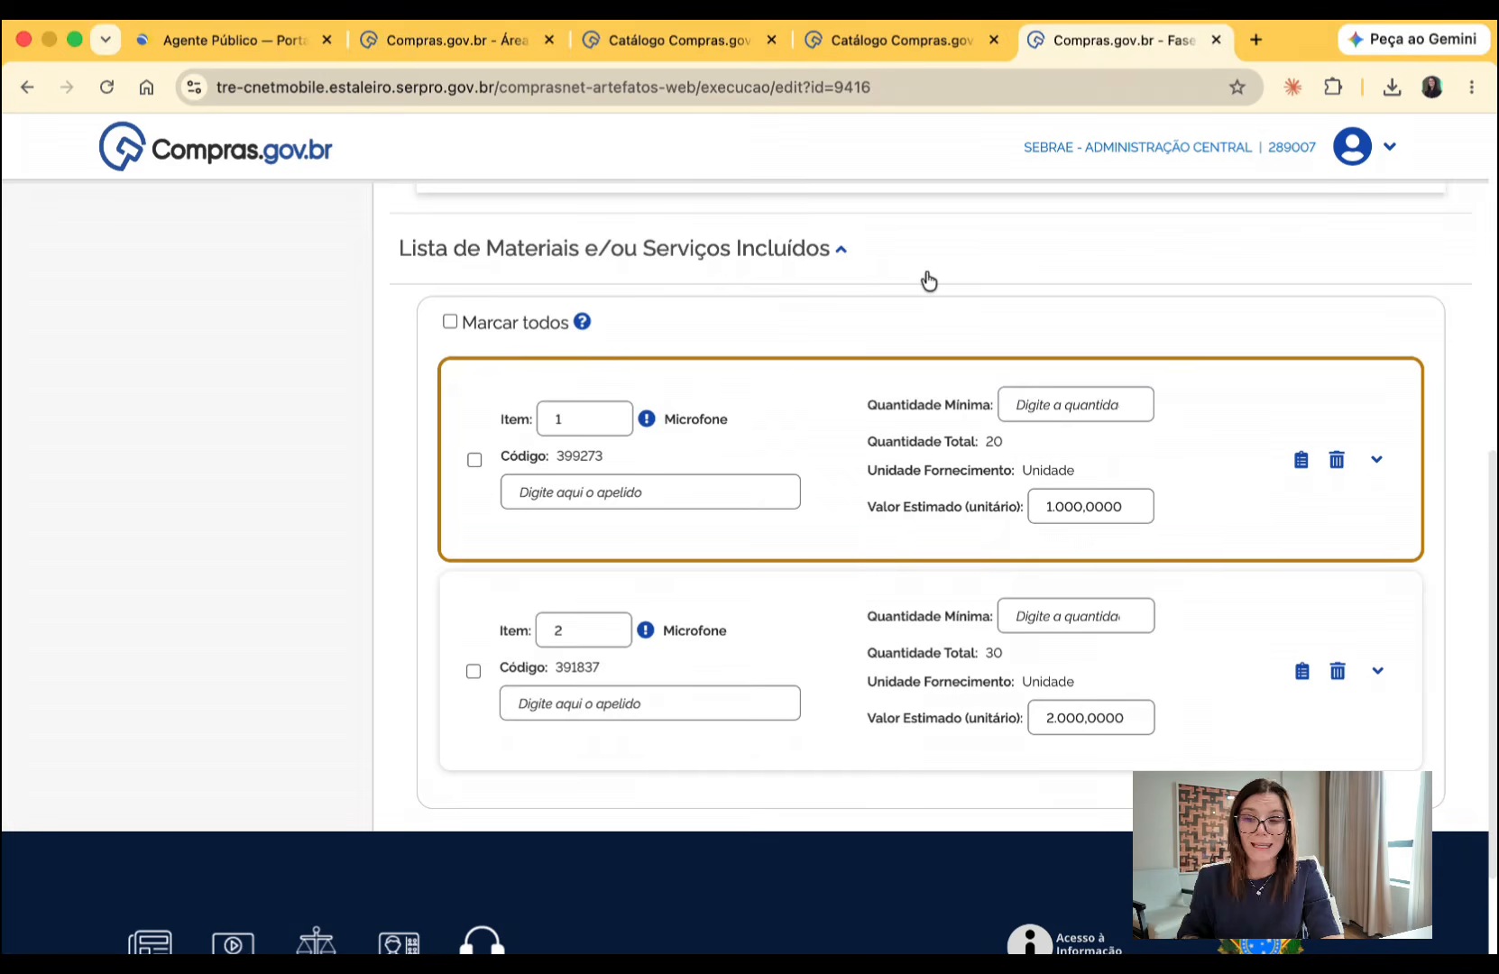
{"action": "left_click", "coordinate": [449, 321]}
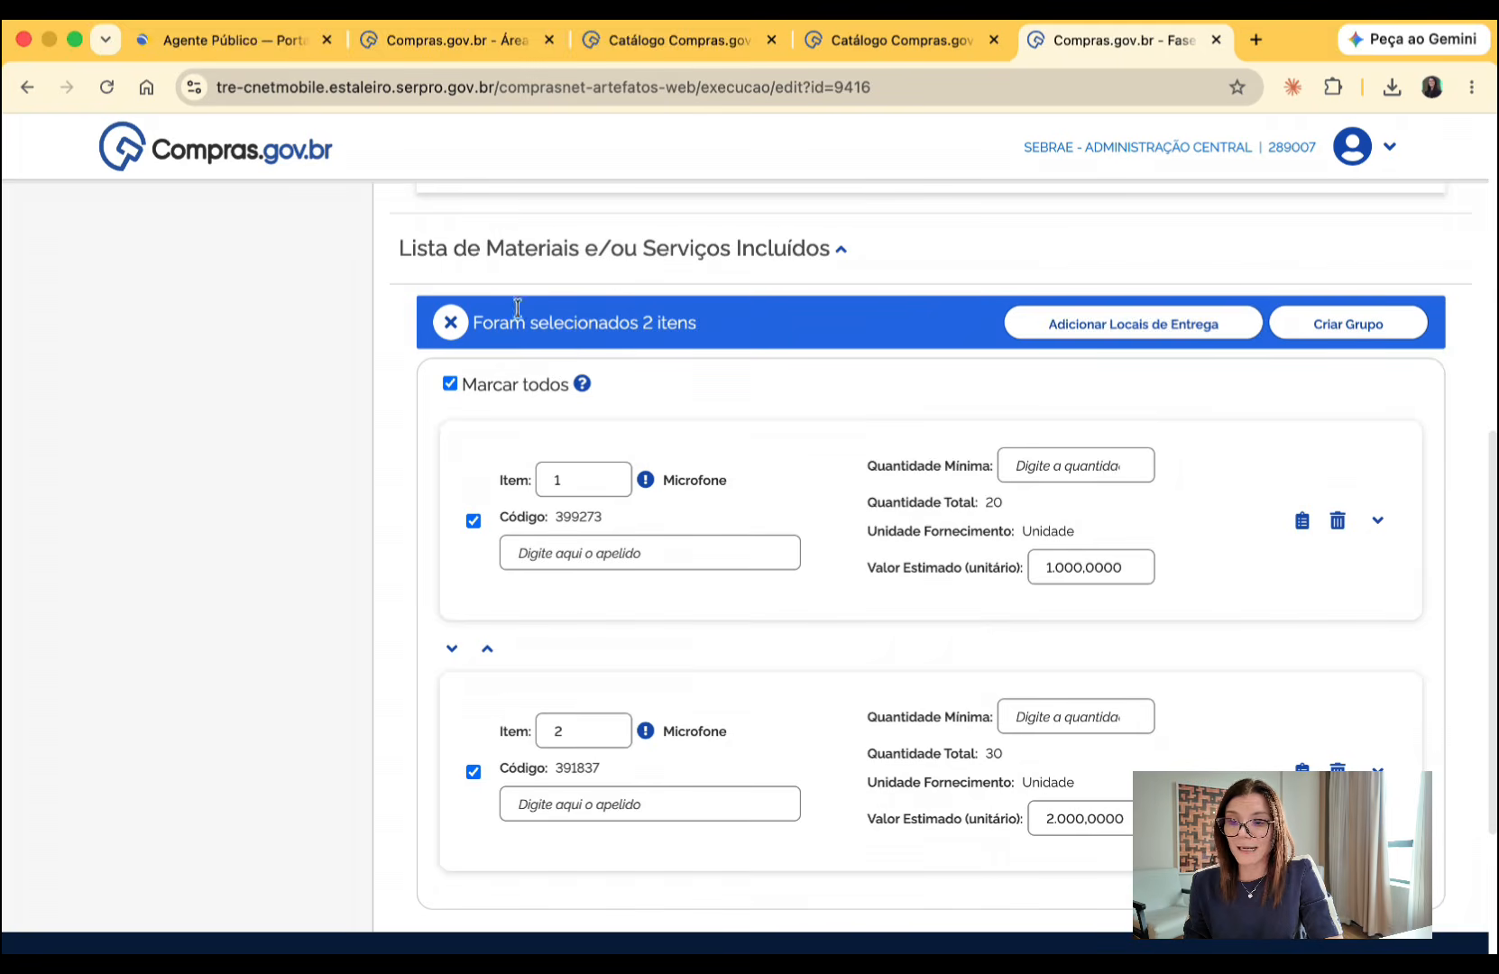
{"action": "left_click", "coordinate": [1343, 325]}
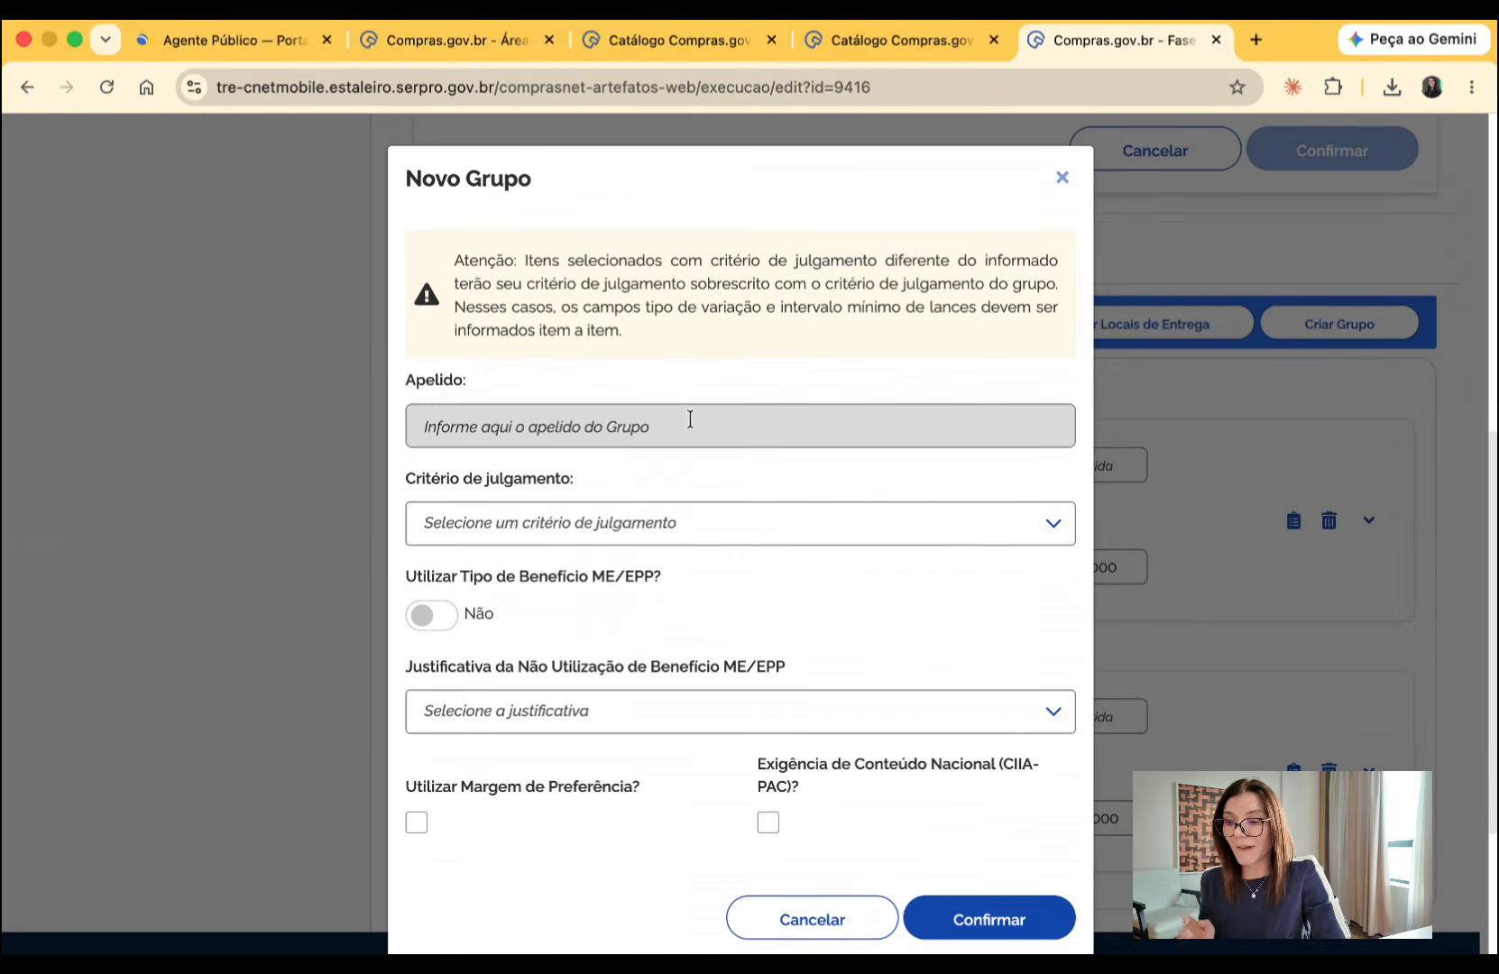
{"action": "left_click", "coordinate": [687, 421]}
{"action": "left_click", "coordinate": [576, 530]}
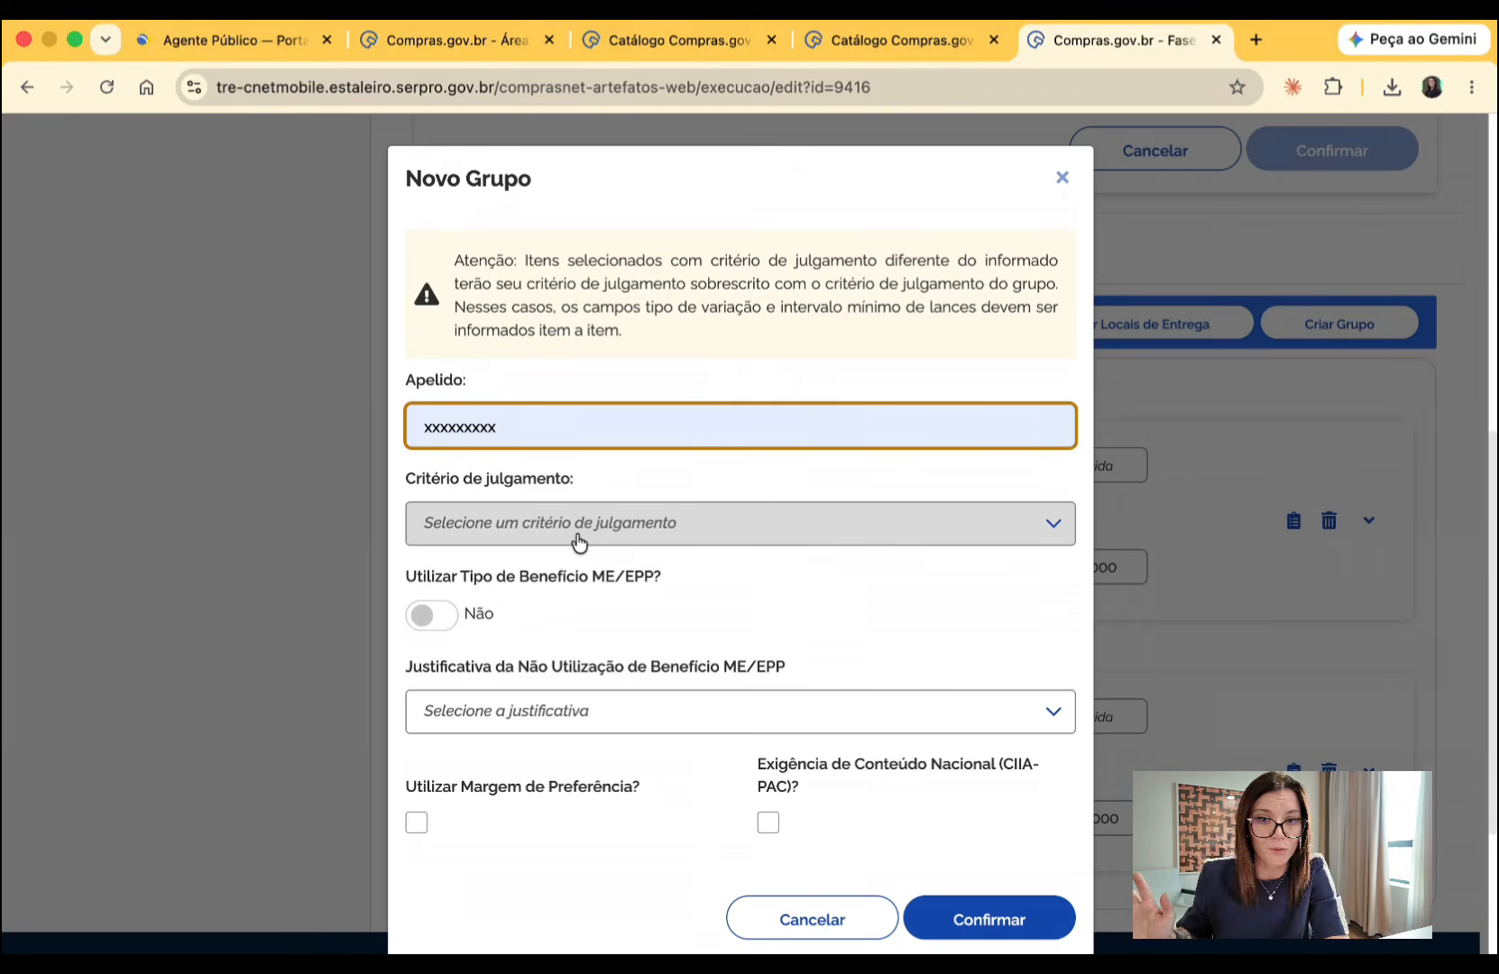
{"action": "left_click", "coordinate": [577, 539]}
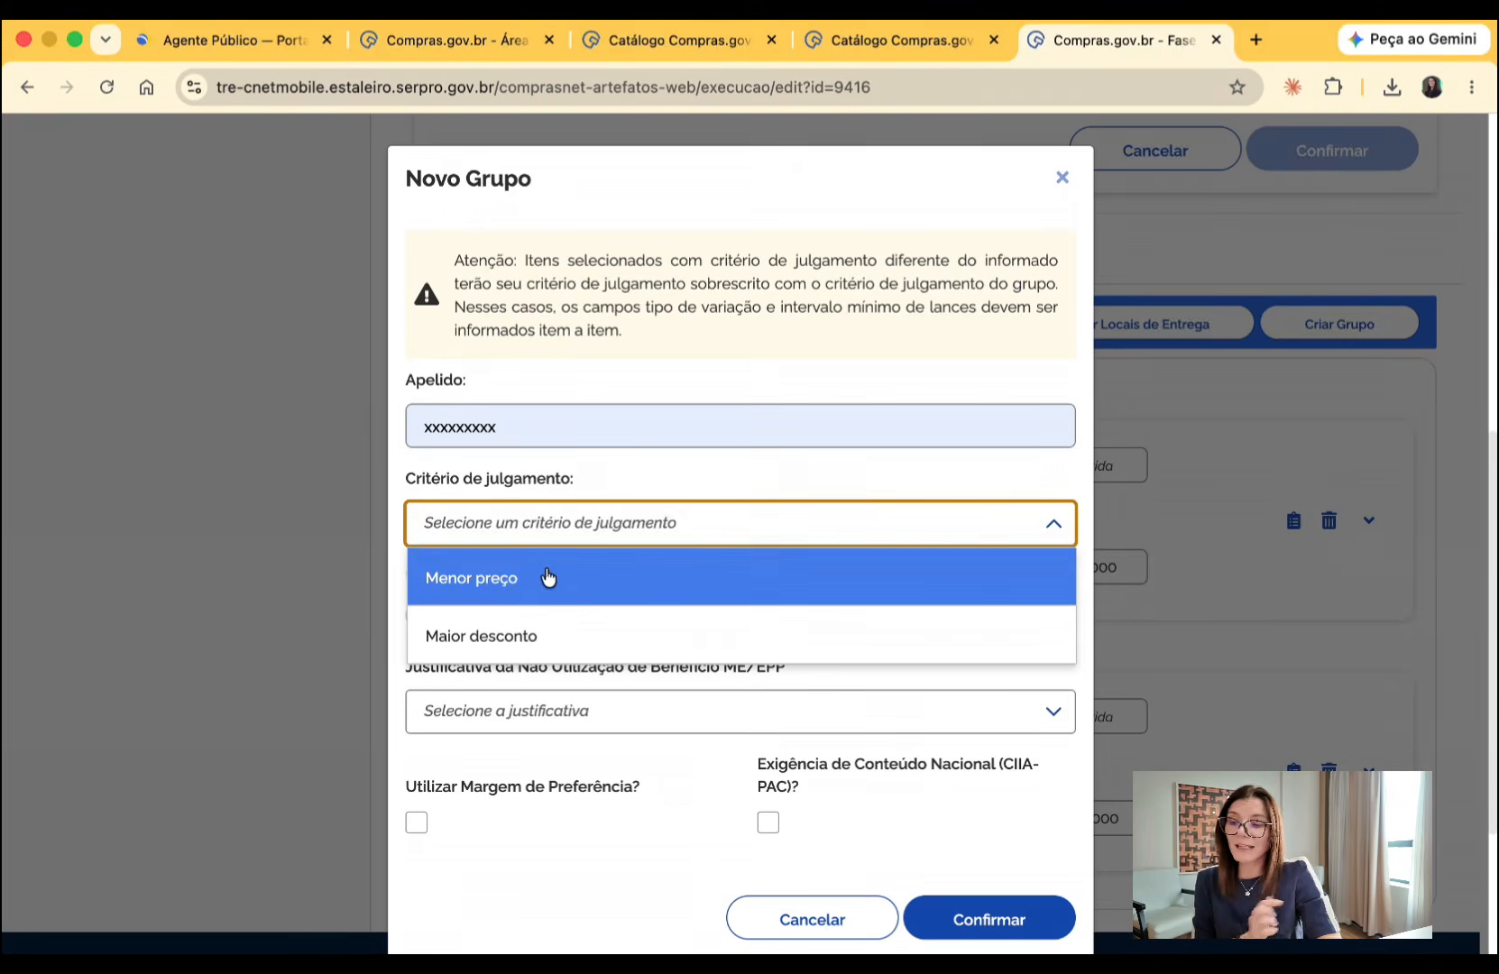
{"action": "left_click", "coordinate": [546, 575]}
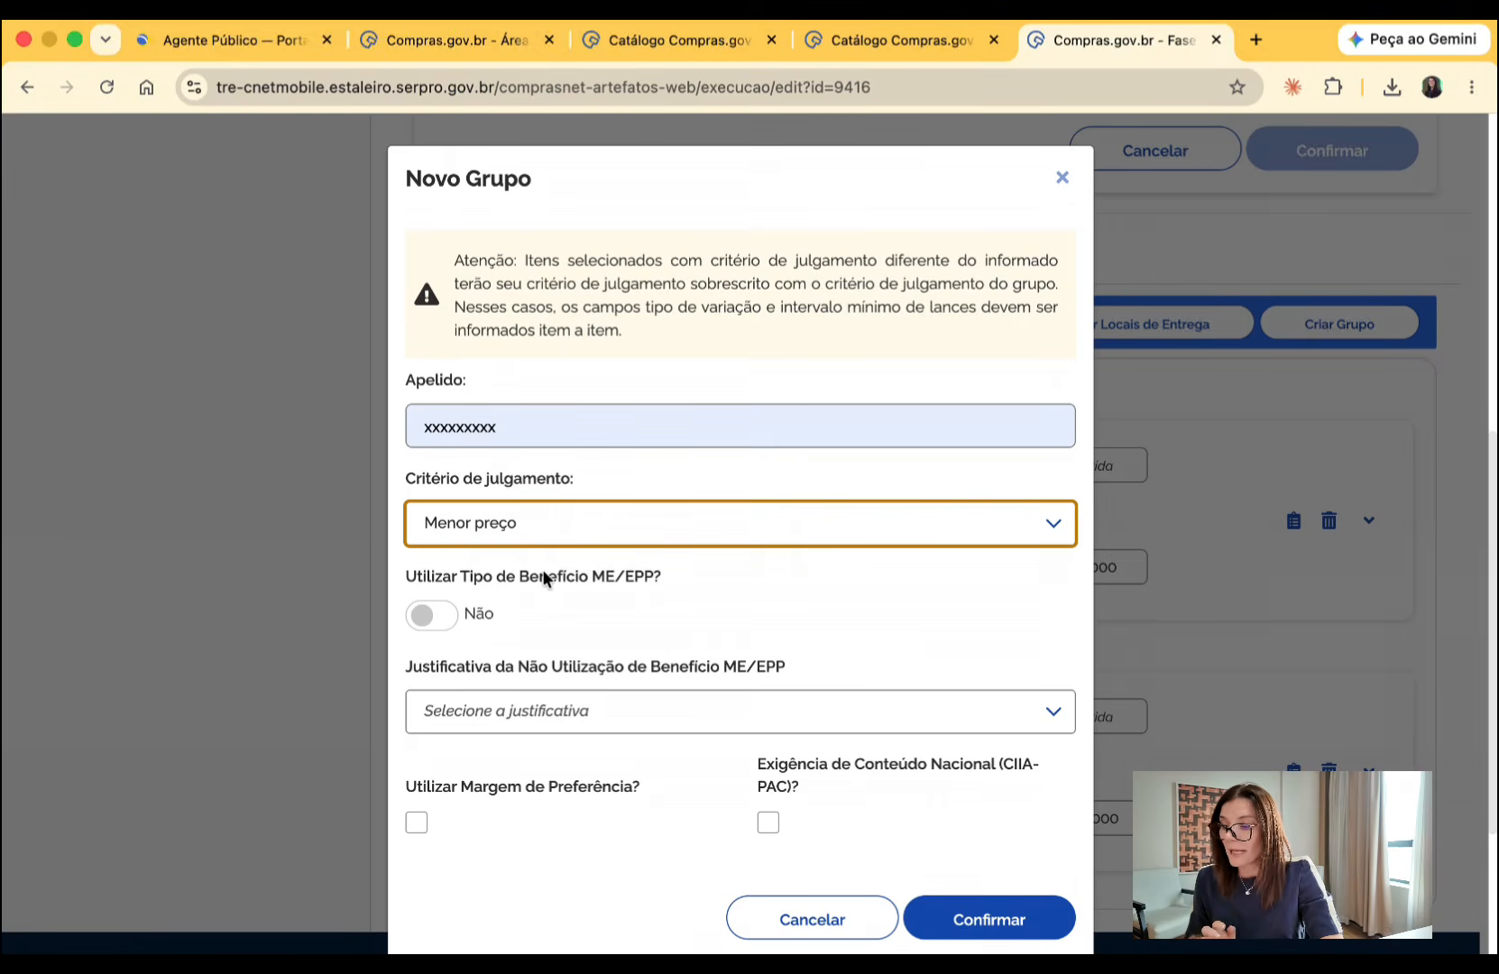
- Enable the ME/EPP benefit for the group with type Benefício Exclusivo MPE, and save the group
{"action": "left_click", "coordinate": [431, 618]}
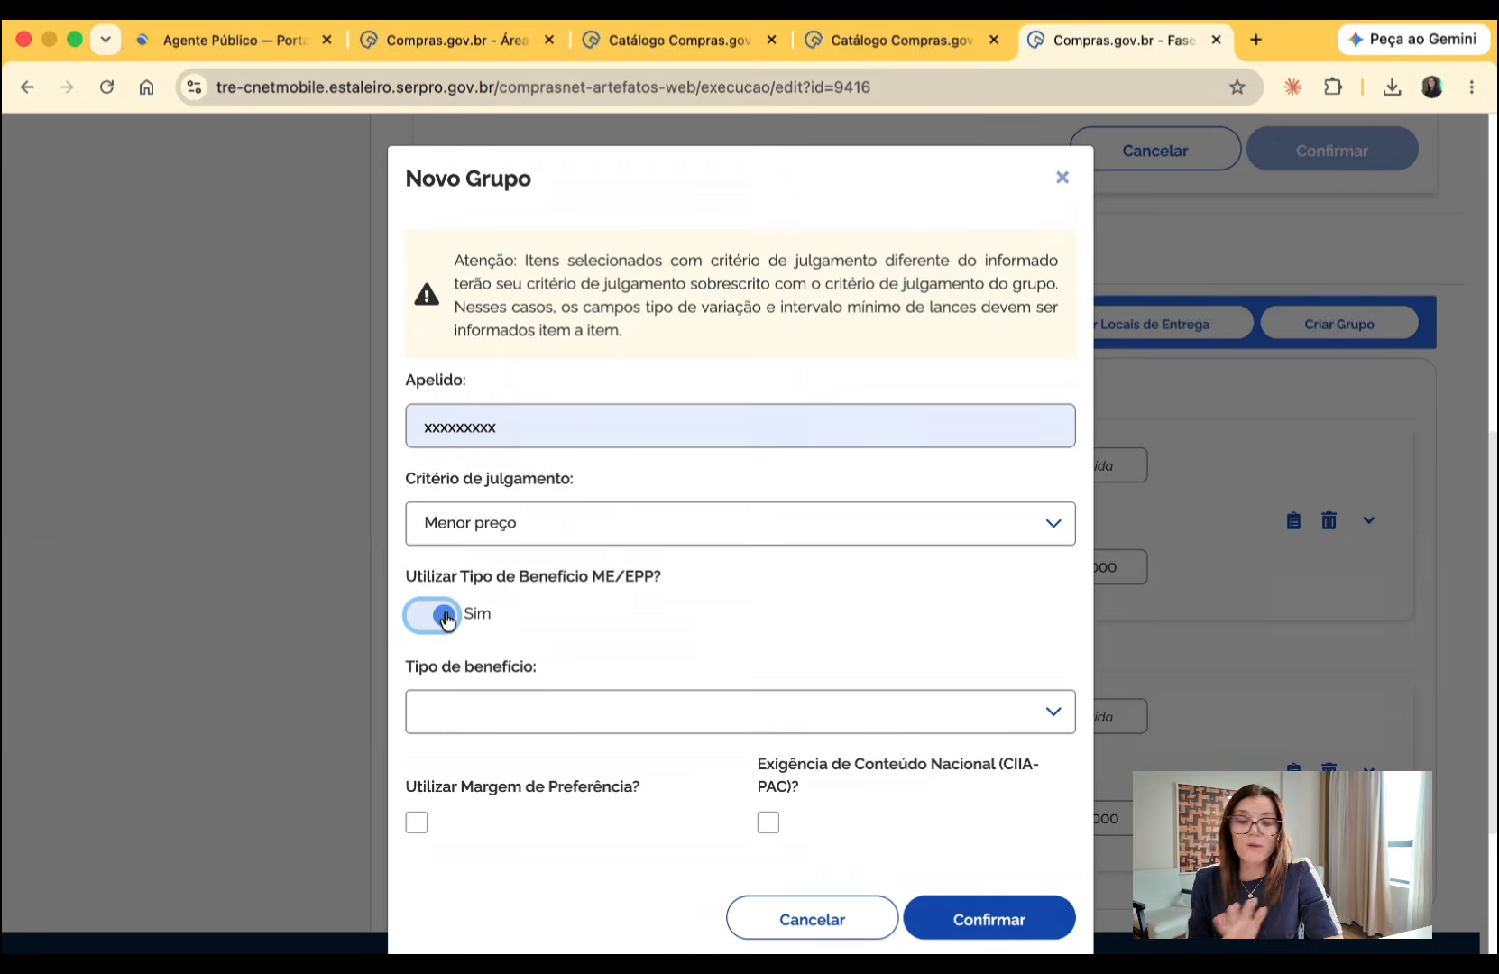
{"action": "left_click", "coordinate": [516, 712]}
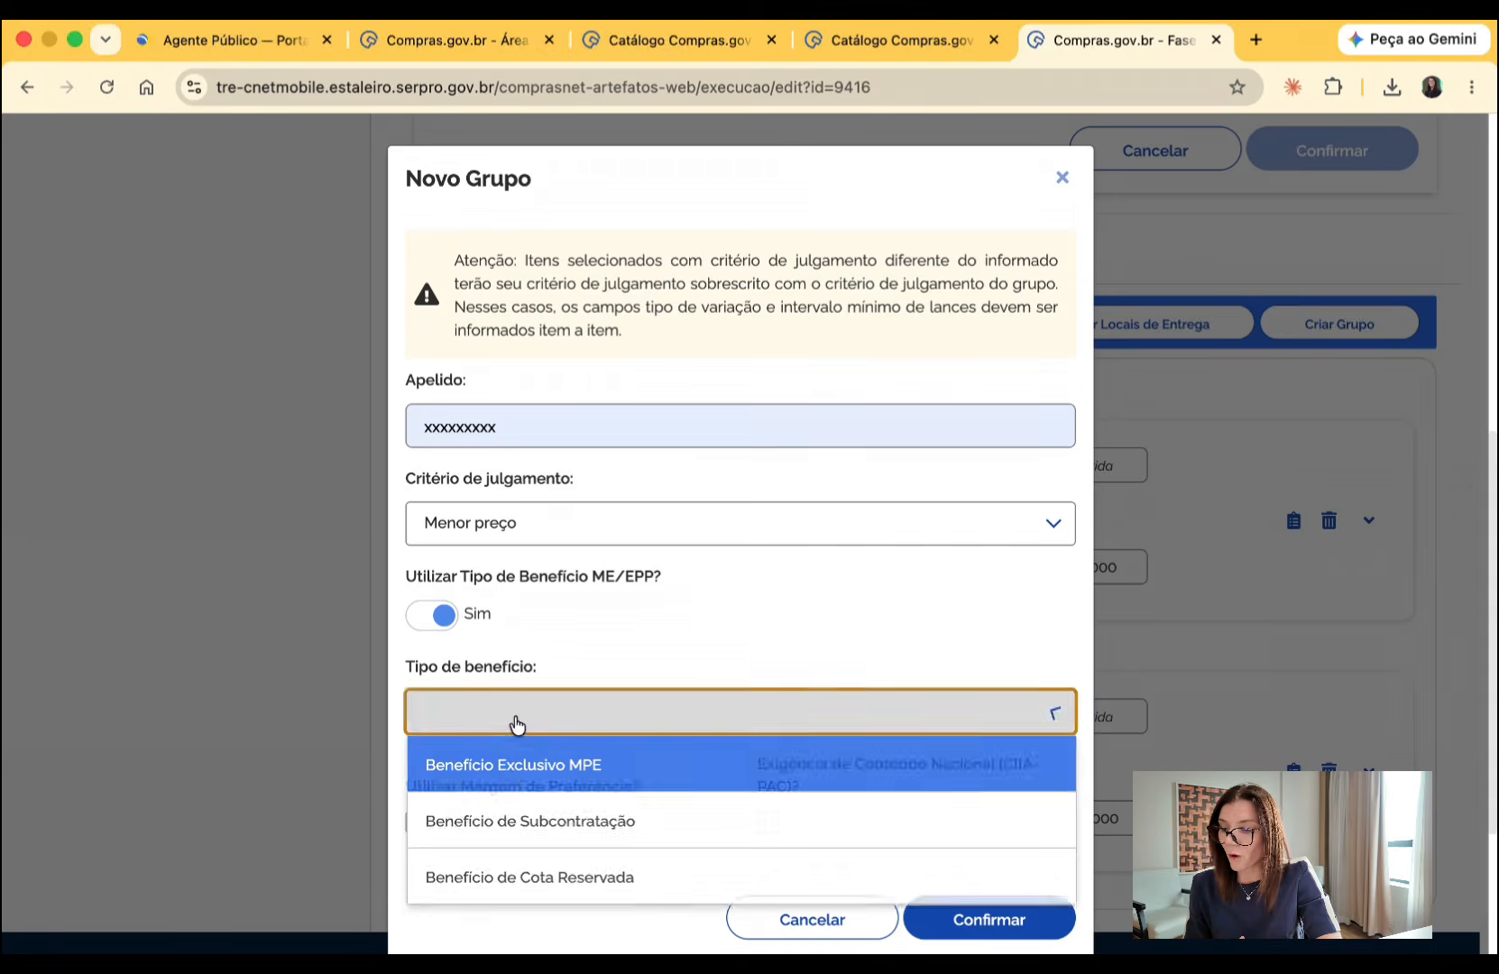
{"action": "left_click", "coordinate": [514, 780]}
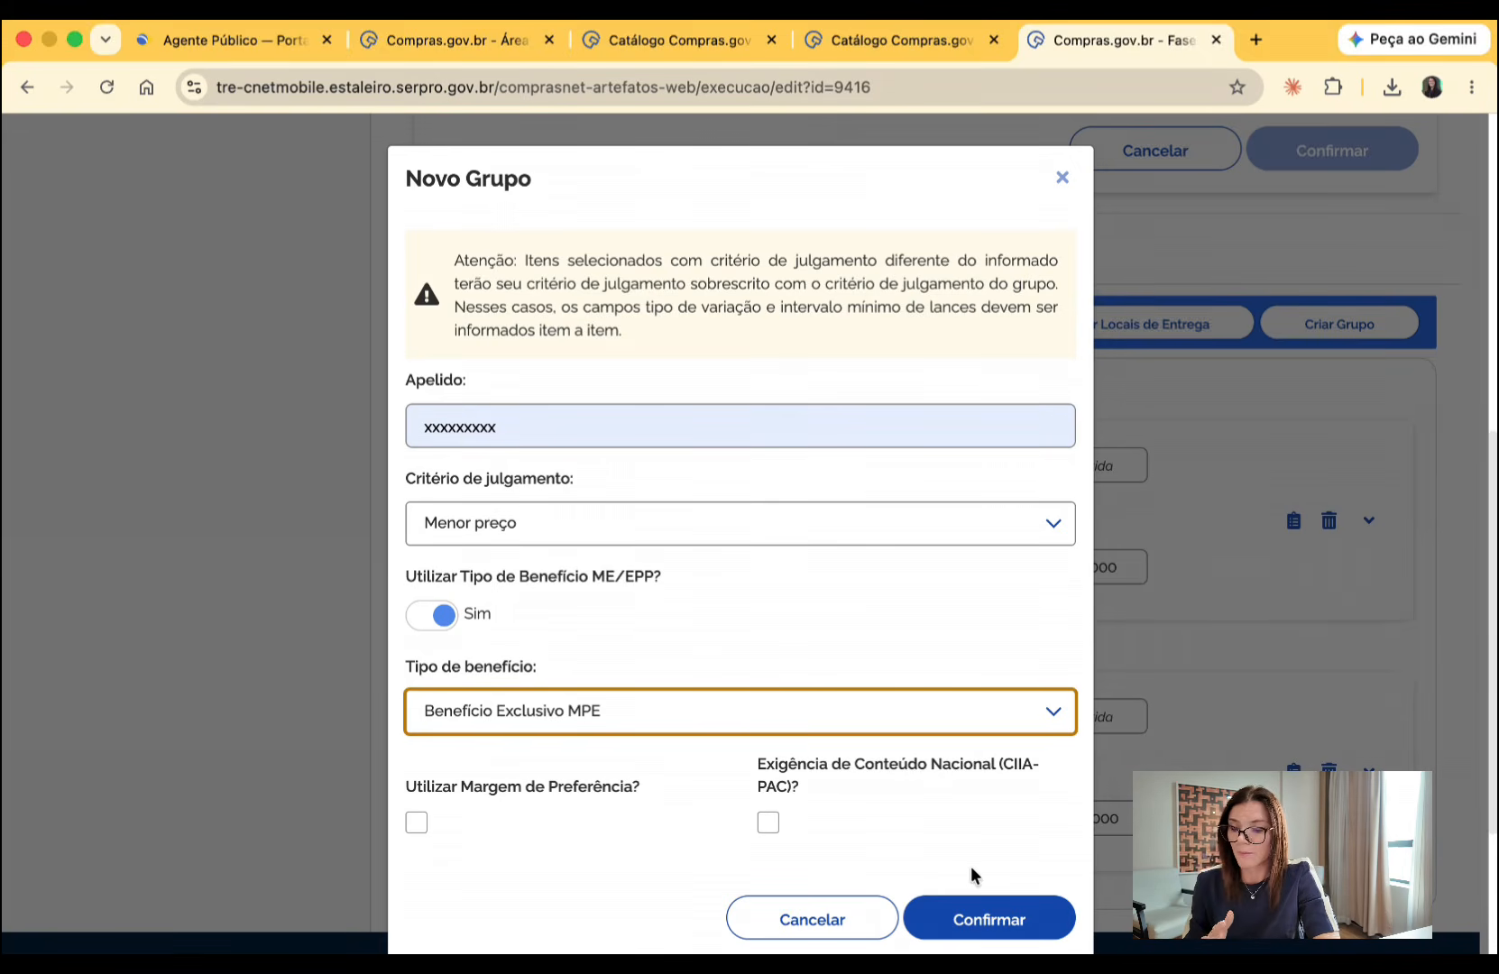
{"action": "left_click", "coordinate": [974, 920]}
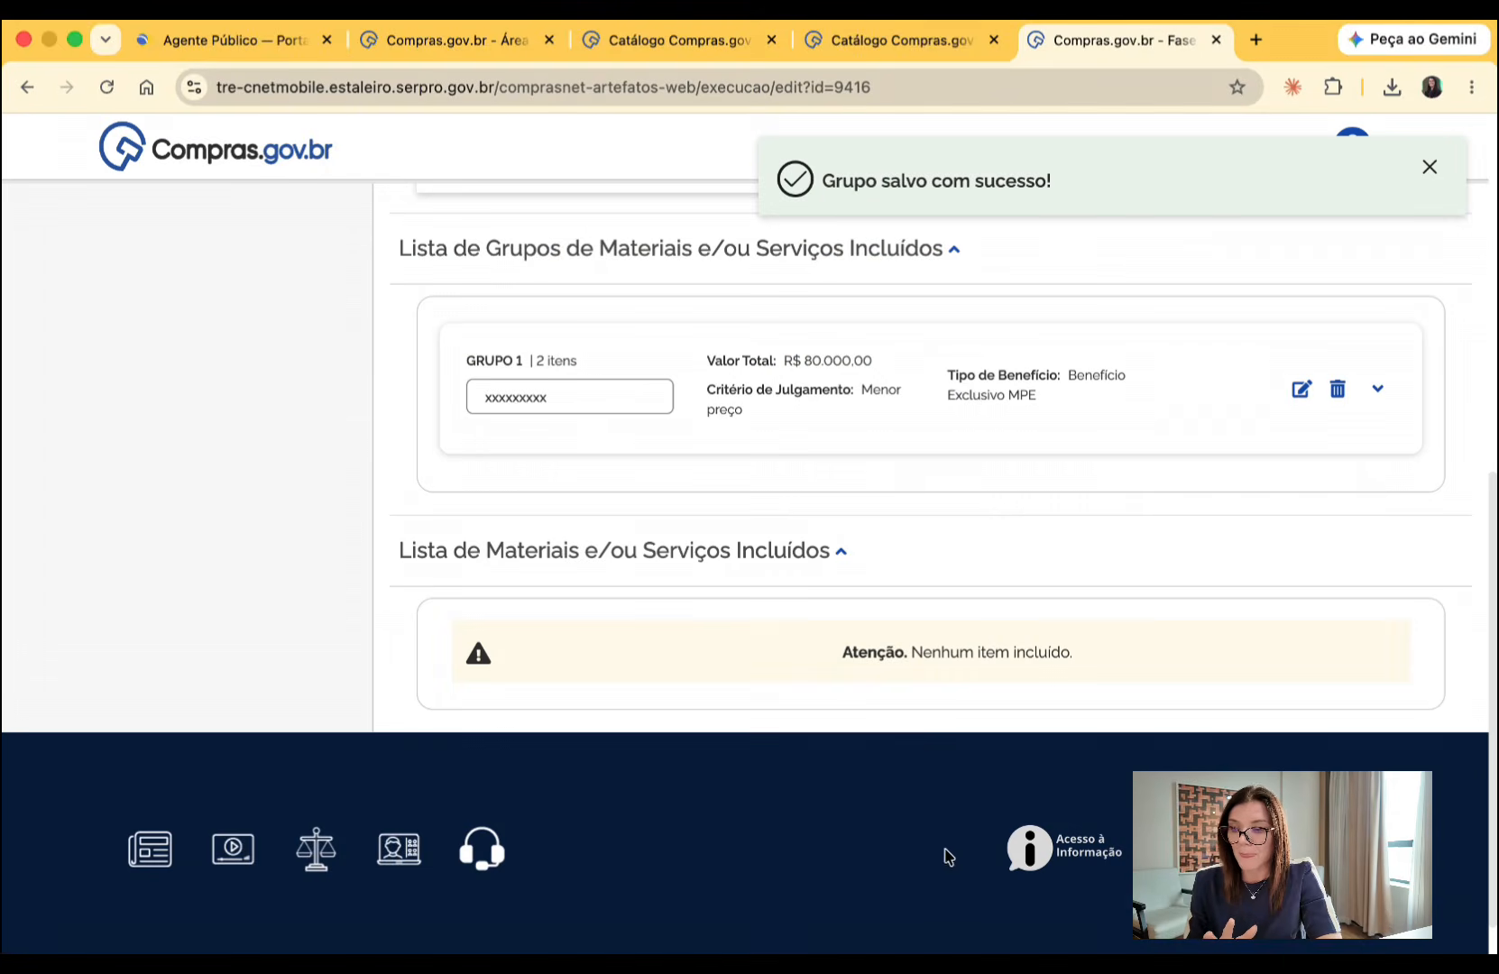
- Delete group 1 and confirm its removal
{"action": "scroll", "coordinate": [940, 744], "scroll_direction": "up", "scroll_amount": 2}
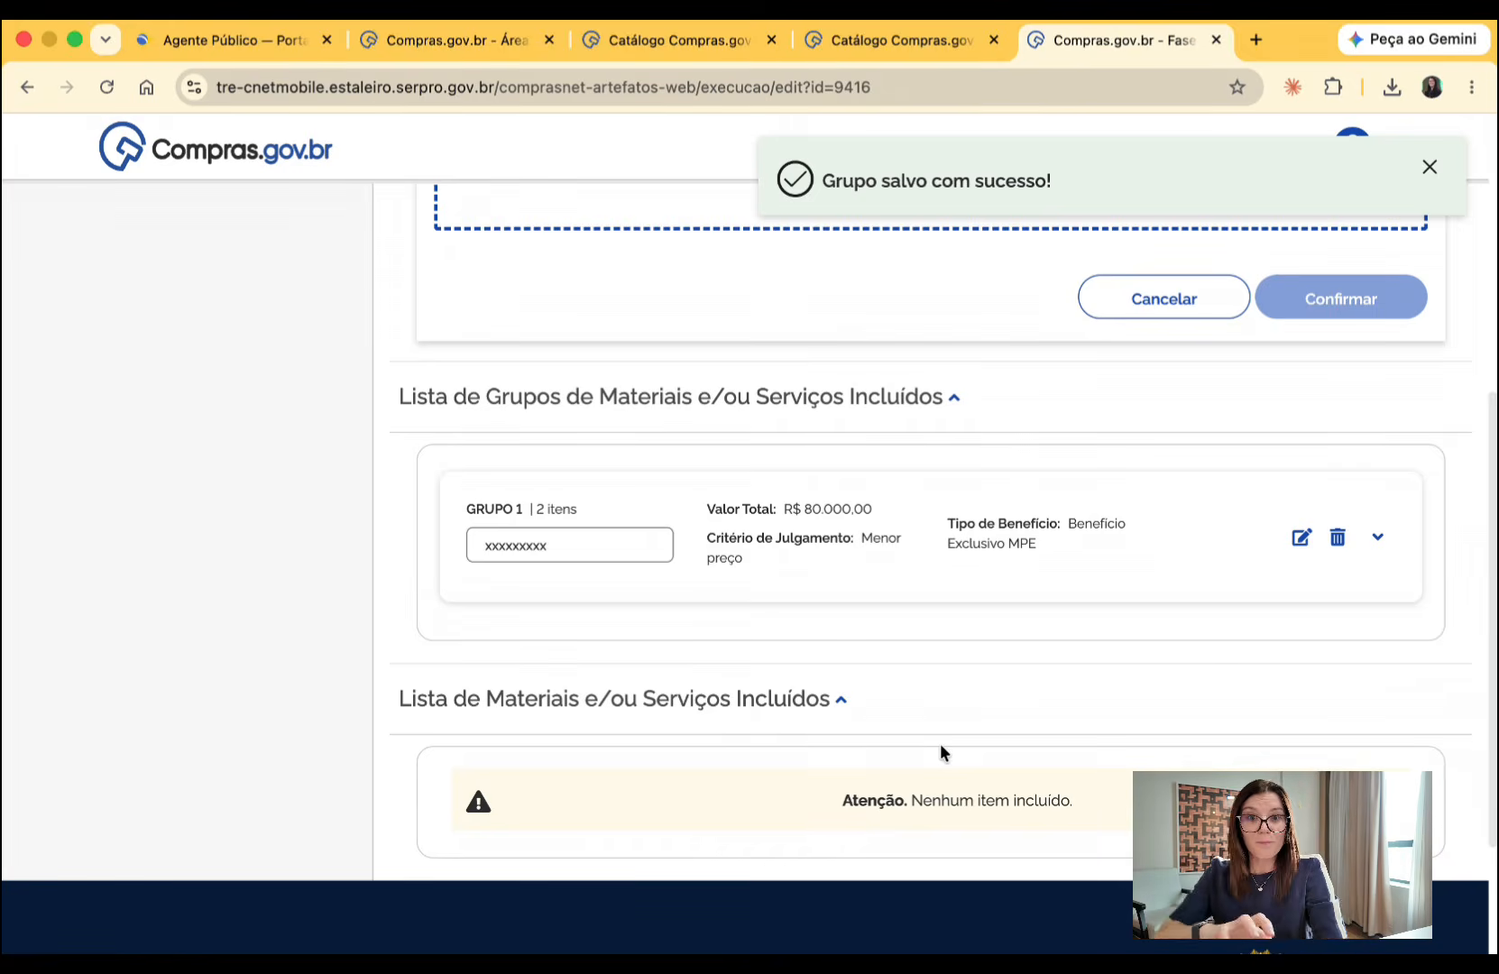
{"action": "left_click", "coordinate": [1337, 538]}
{"action": "left_click", "coordinate": [917, 307]}
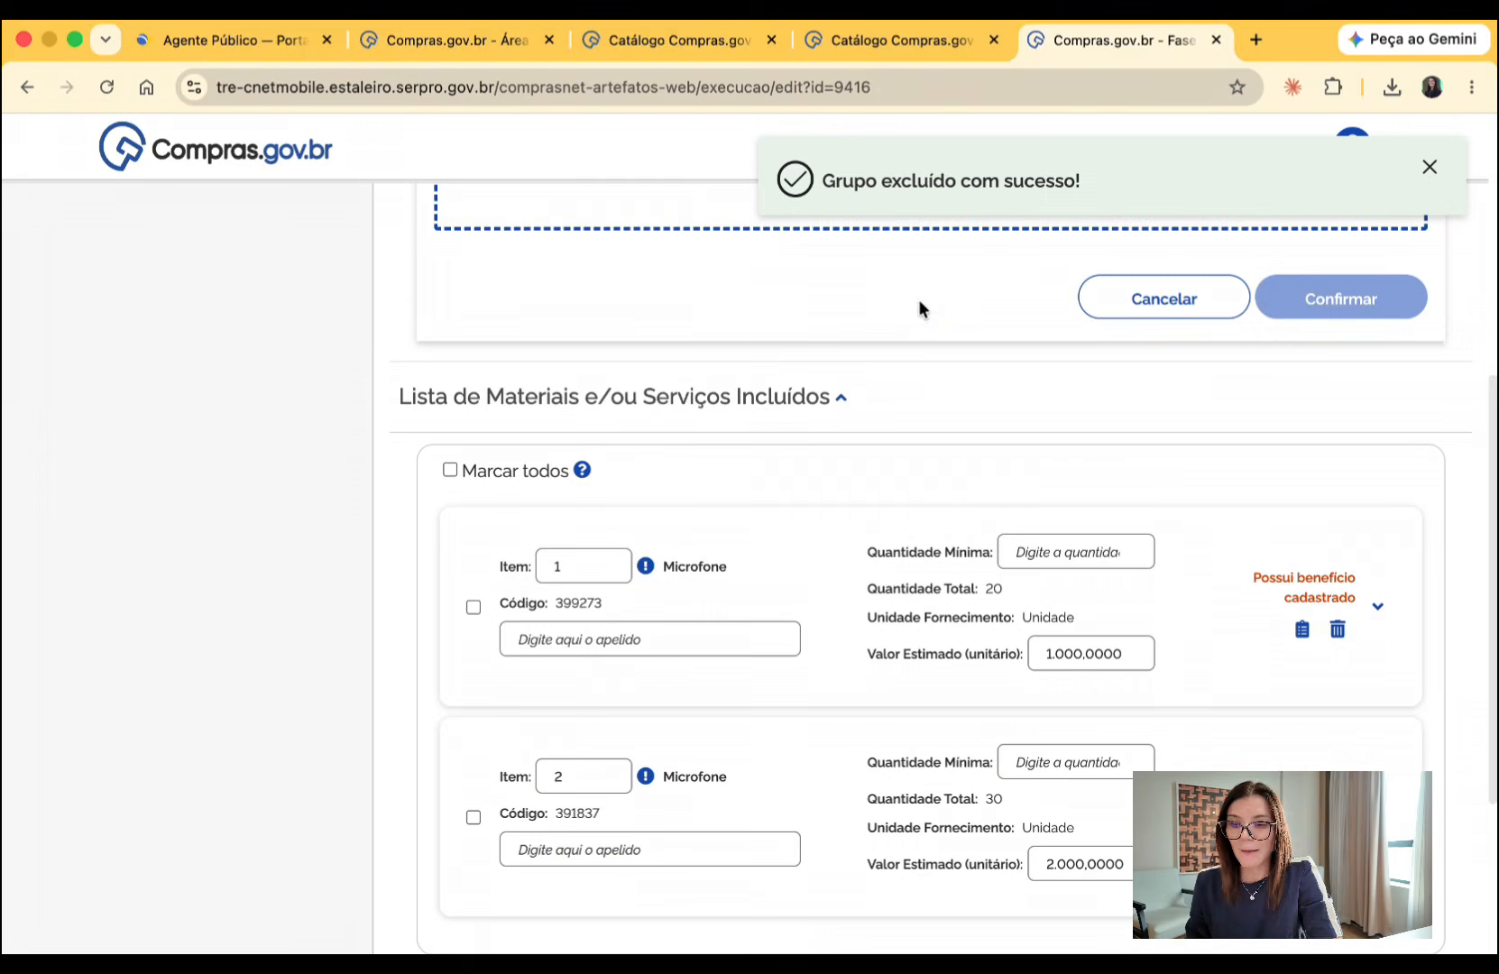
- Set item 1's variation type to Monetário and its minimum bid interval to R$0,10, and save the item
{"action": "scroll", "coordinate": [892, 543], "scroll_direction": "down", "scroll_amount": 2}
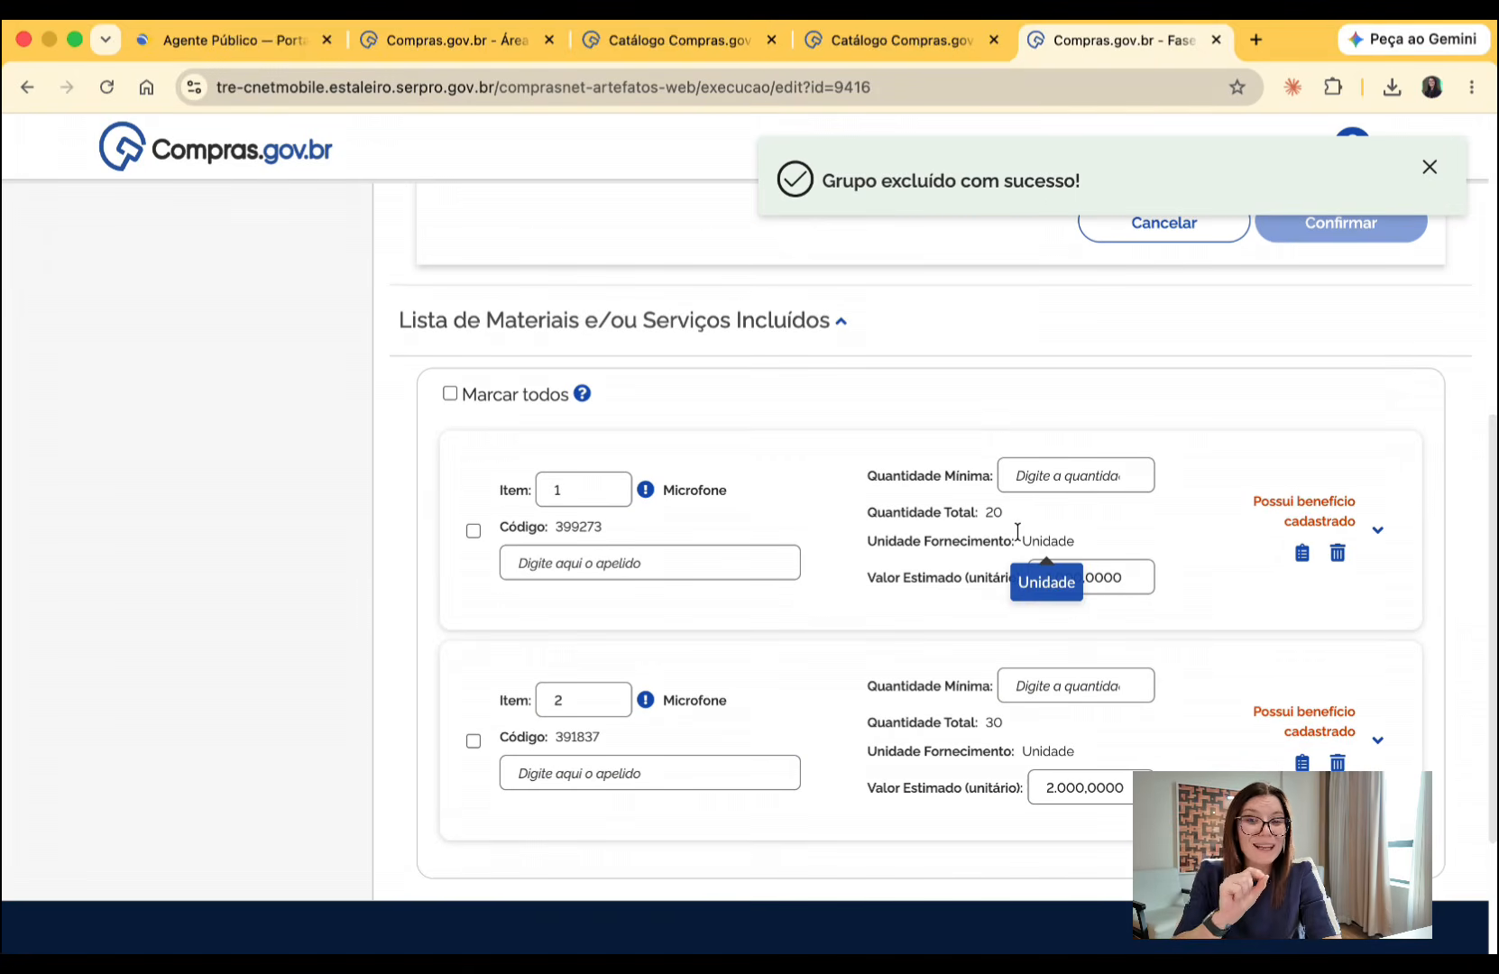
{"action": "left_click", "coordinate": [1376, 536]}
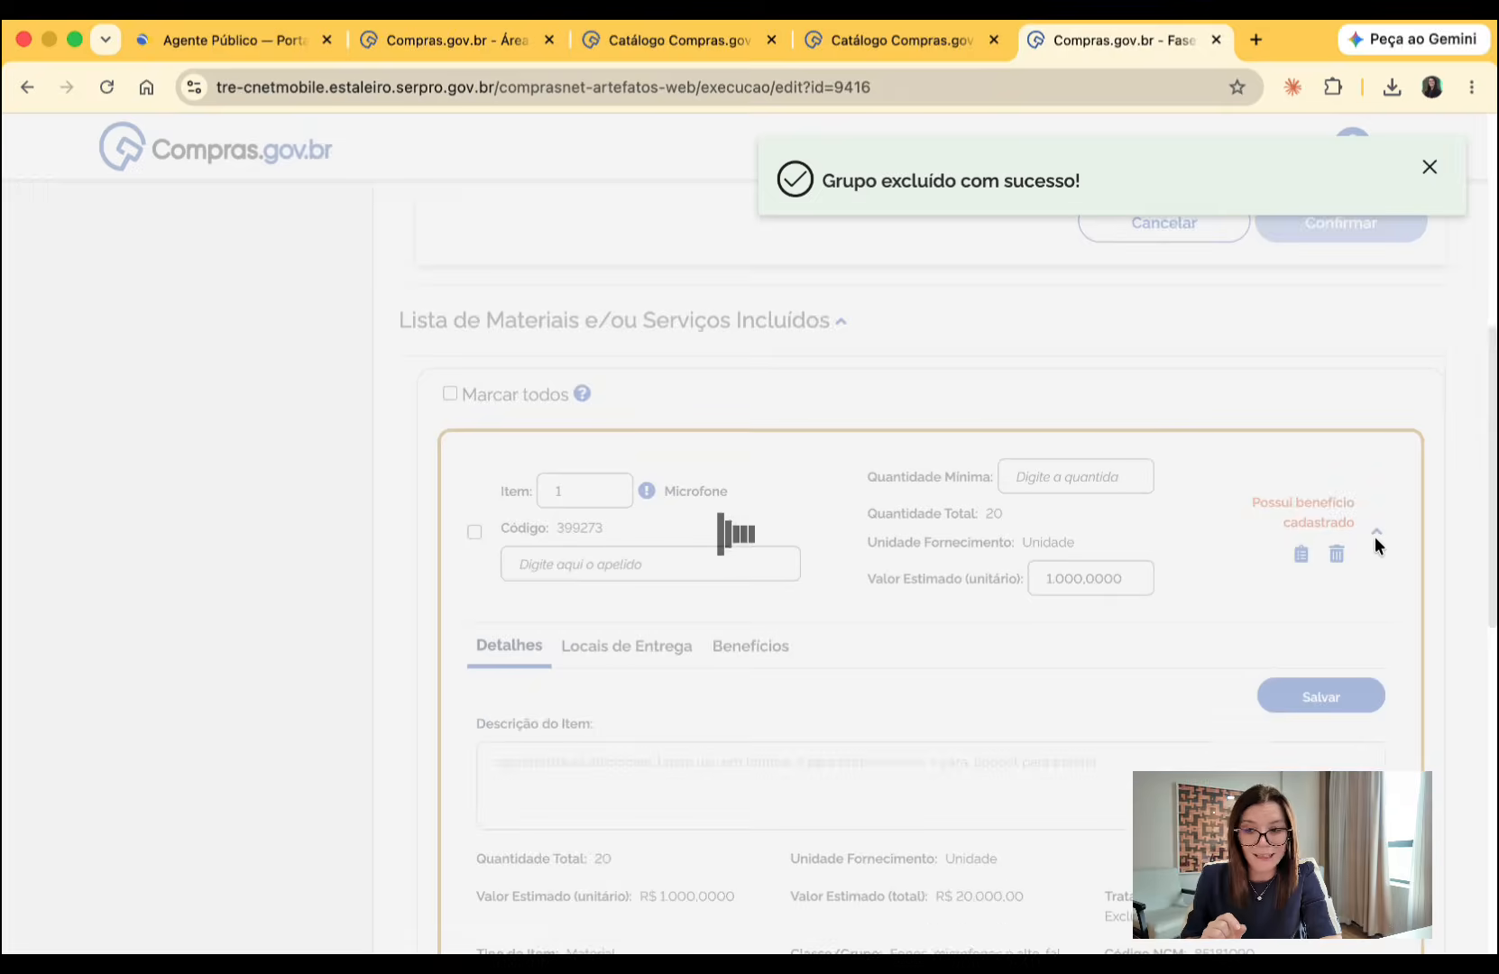
{"action": "scroll", "coordinate": [903, 686], "scroll_direction": "down", "scroll_amount": 5}
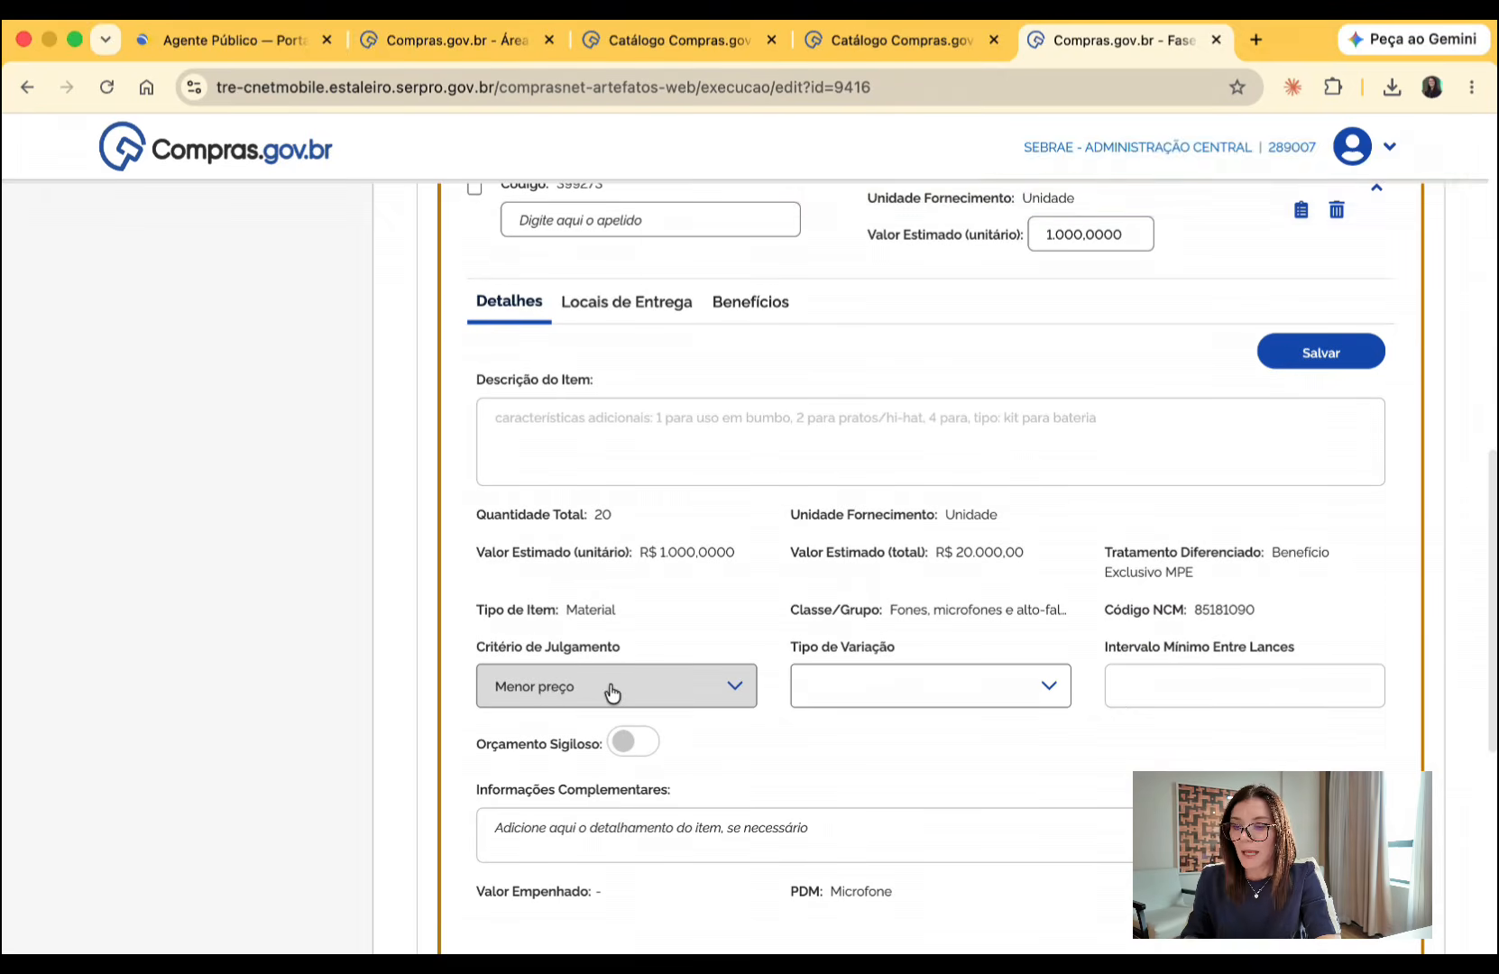
{"action": "left_click", "coordinate": [850, 700]}
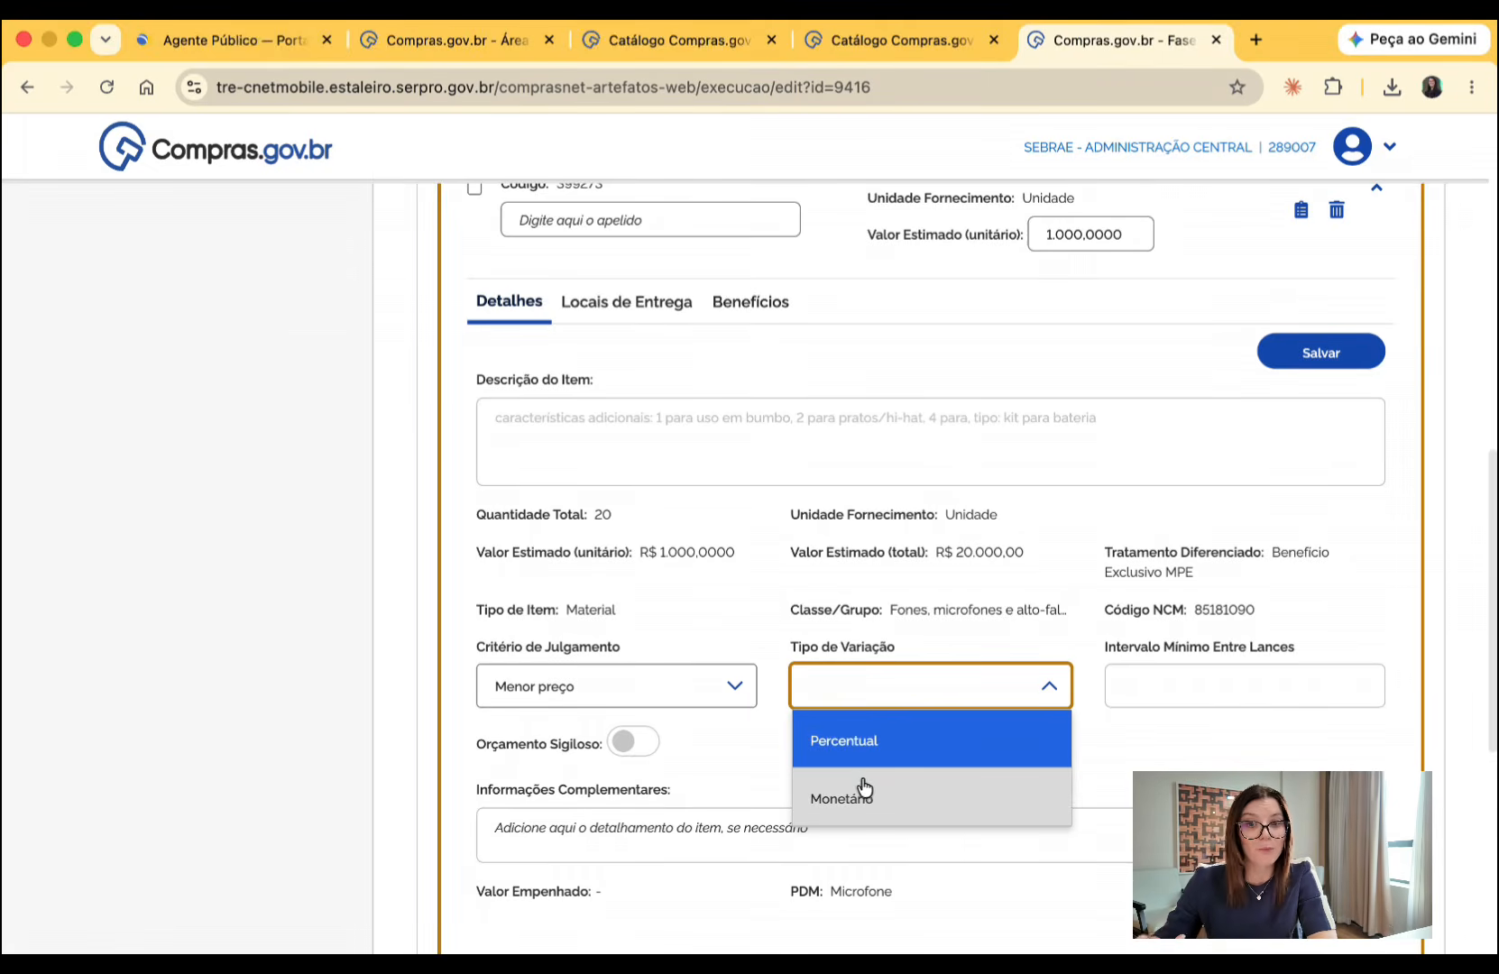
{"action": "left_click", "coordinate": [867, 810]}
{"action": "key", "text": "Tab"}
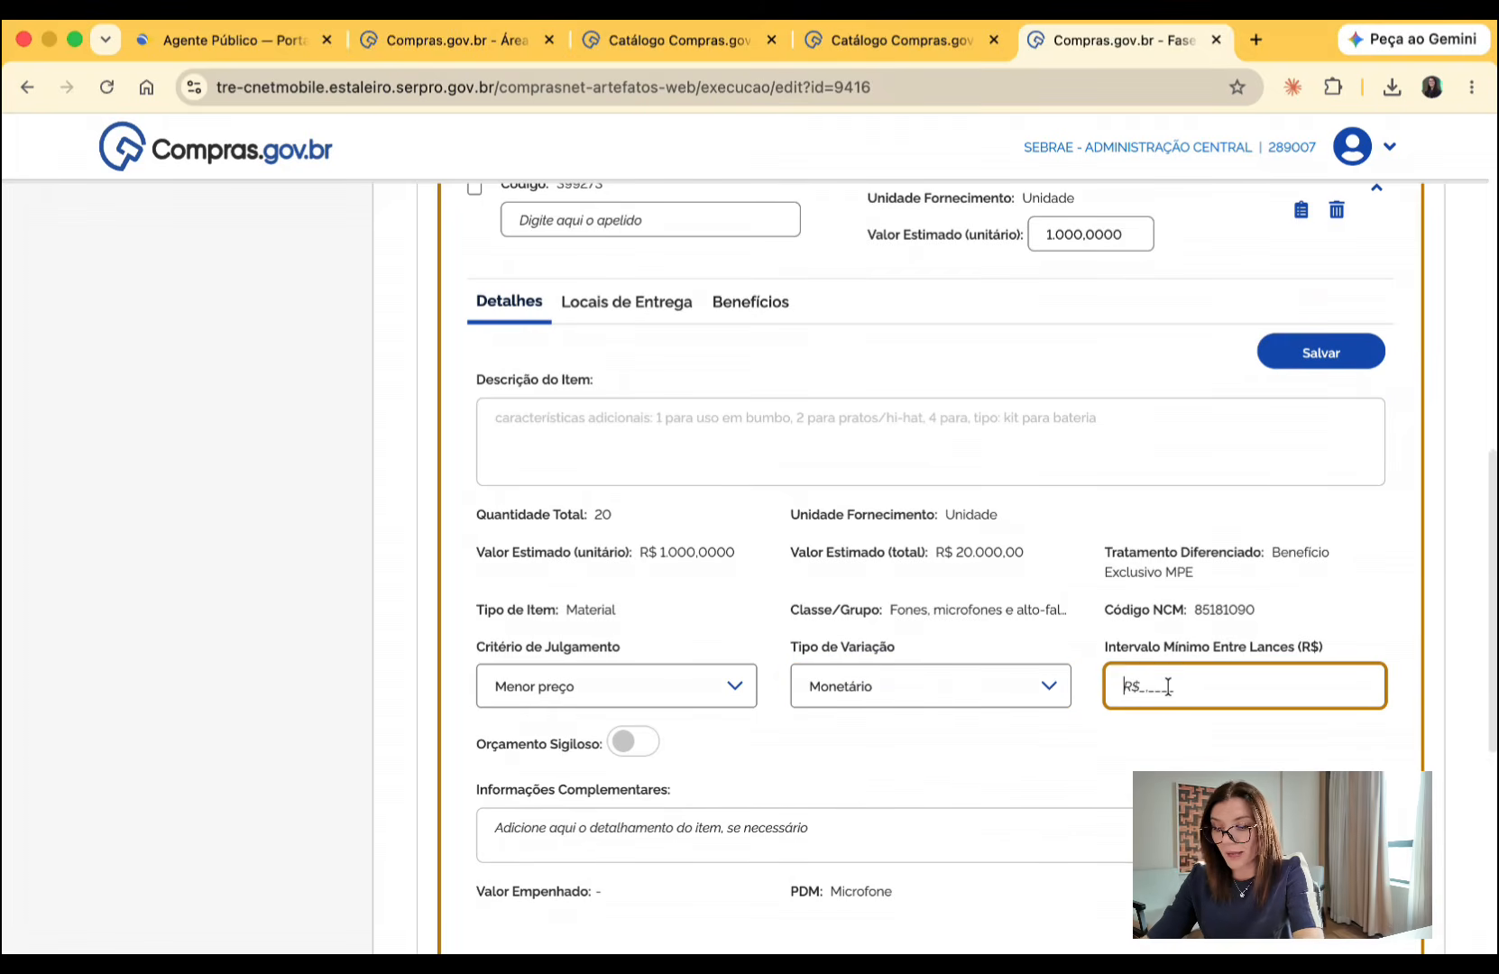
{"action": "type", "text": "0,10"}
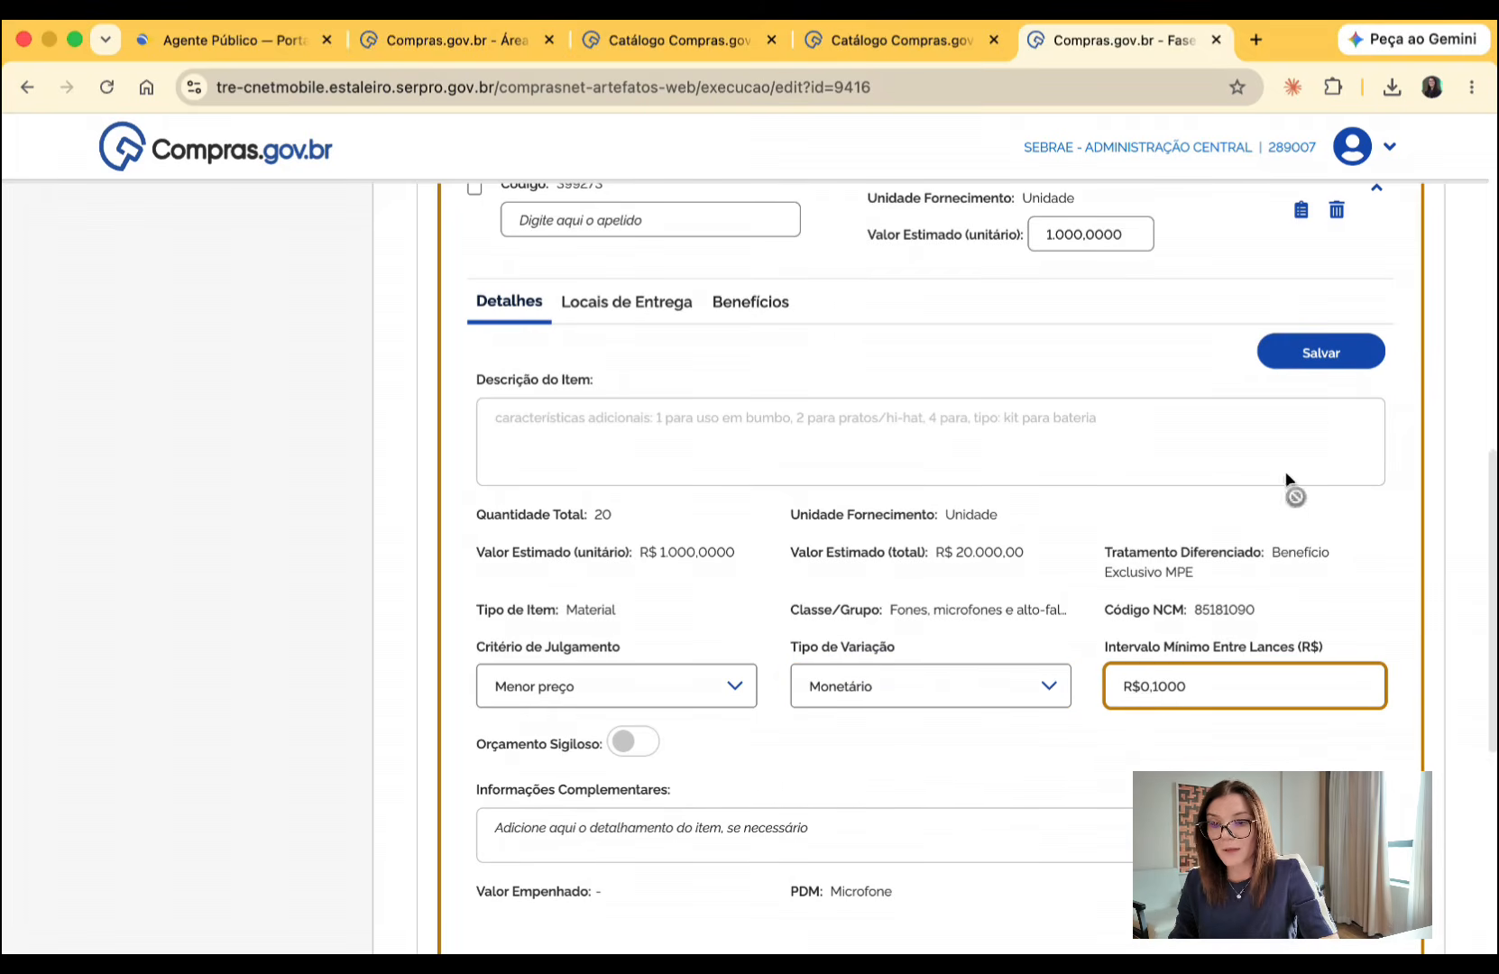
{"action": "left_click", "coordinate": [1321, 353]}
- Enter "sem fio" as item 1's complementary information and save the item
{"action": "scroll", "coordinate": [943, 534], "scroll_direction": "down", "scroll_amount": 1}
{"action": "scroll", "coordinate": [942, 535], "scroll_direction": "down", "scroll_amount": 2}
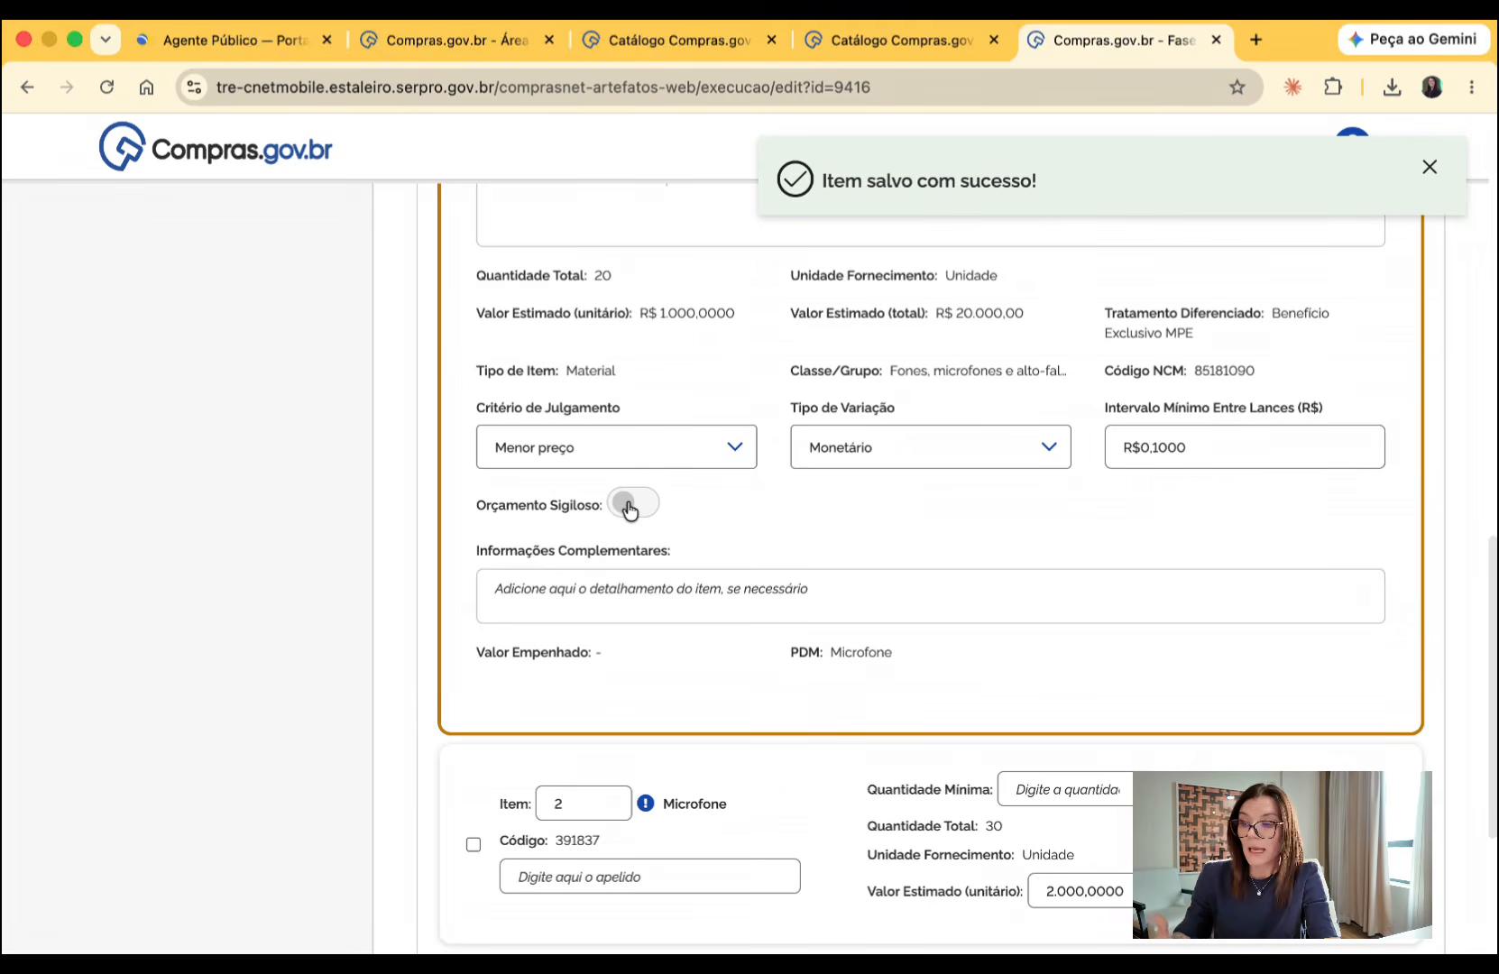
{"action": "left_click", "coordinate": [487, 593]}
{"action": "scroll", "coordinate": [579, 602], "scroll_direction": "up", "scroll_amount": 3}
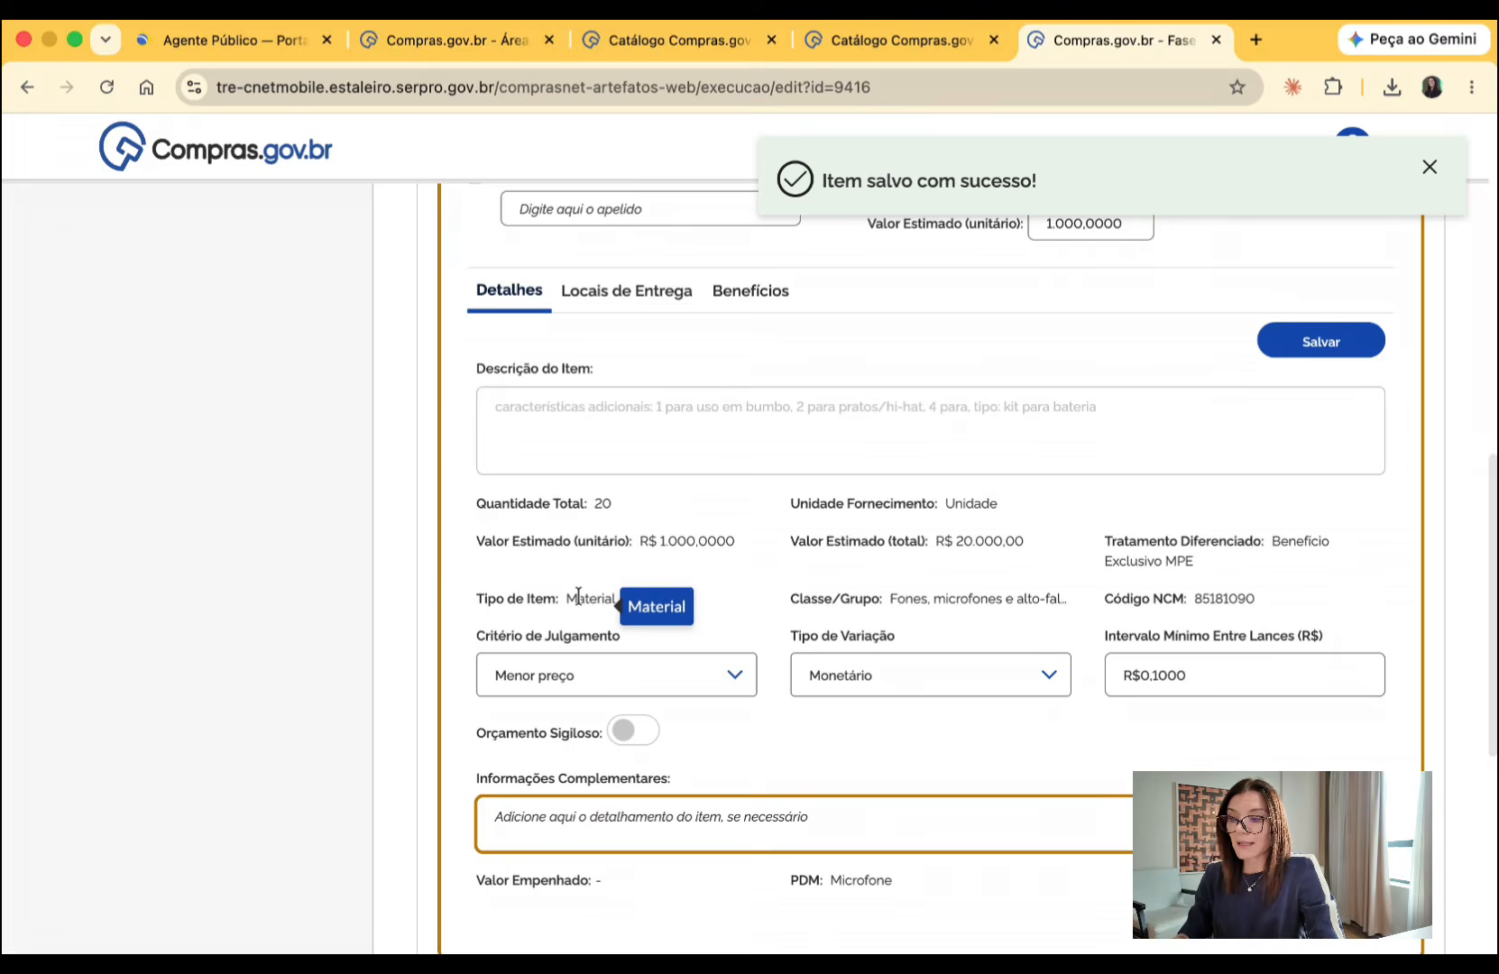
{"action": "left_click_drag", "start_coordinate": [495, 406], "coordinate": [598, 810]}
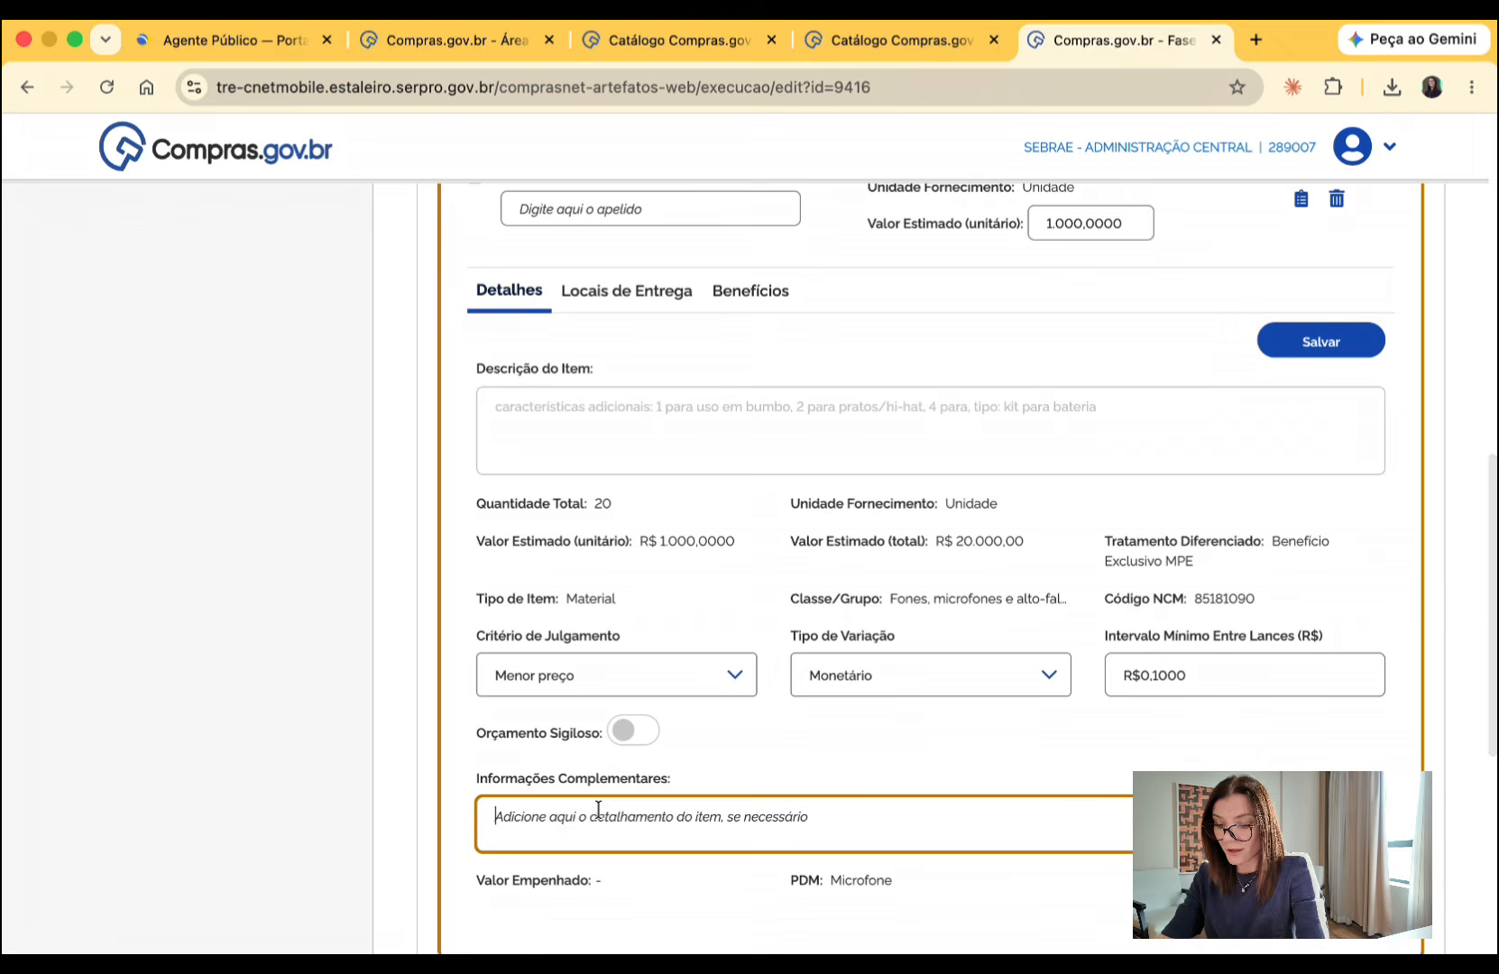
{"action": "type", "text": "sem fio"}
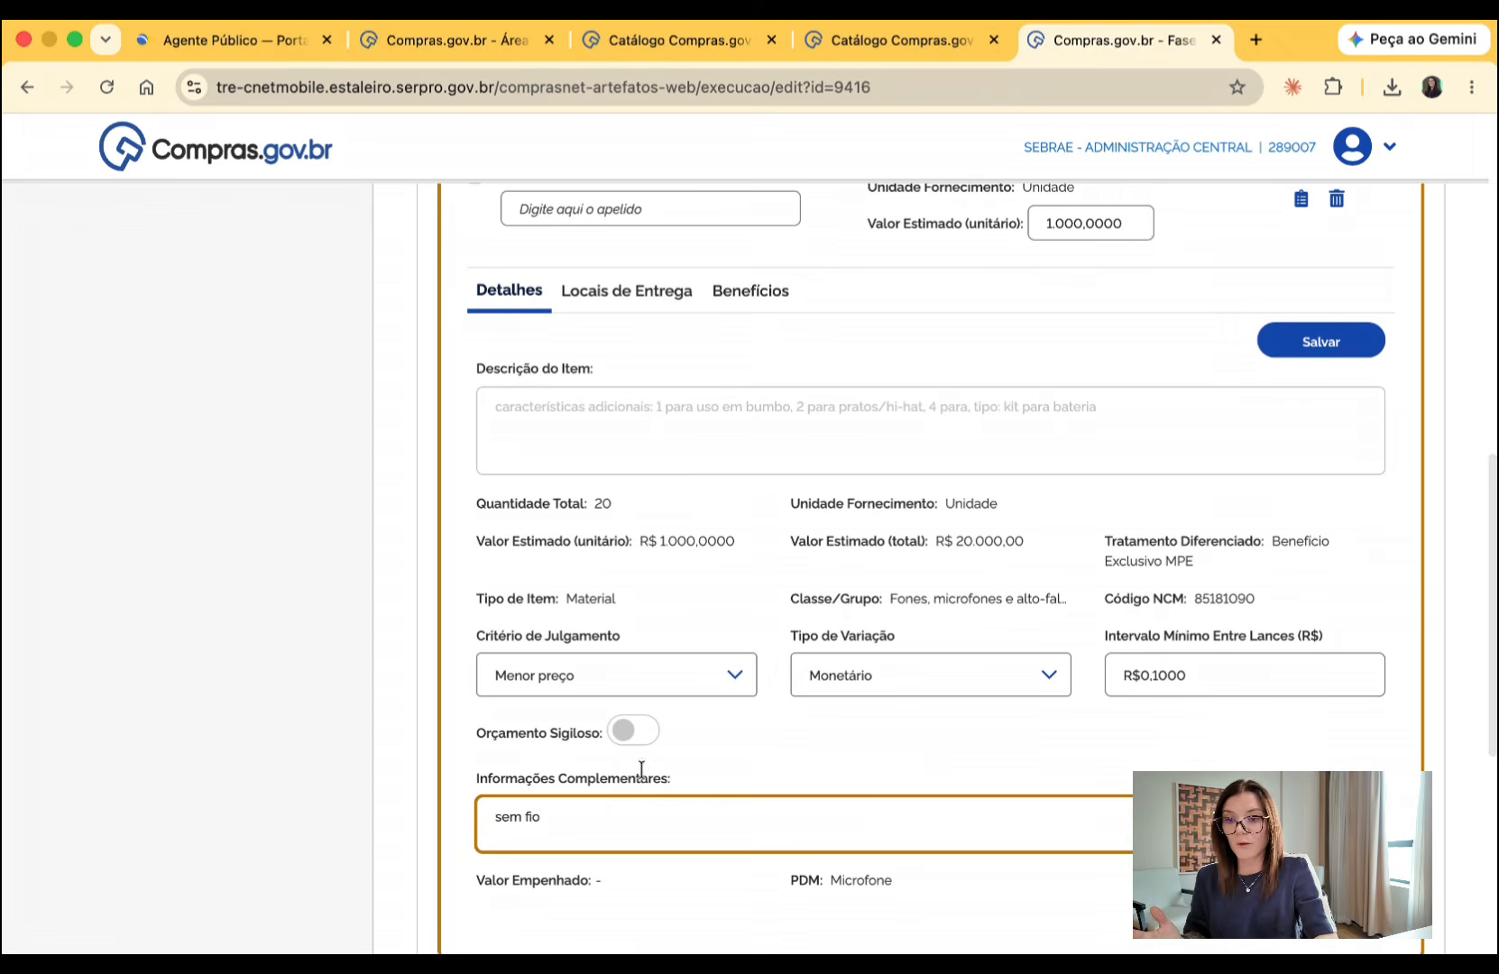
{"action": "left_click", "coordinate": [1322, 340]}
- Open item 2's details and set its variation type to Monetário with a minimum bid interval of R$0,10
{"action": "scroll", "coordinate": [1219, 435], "scroll_direction": "down", "scroll_amount": 5}
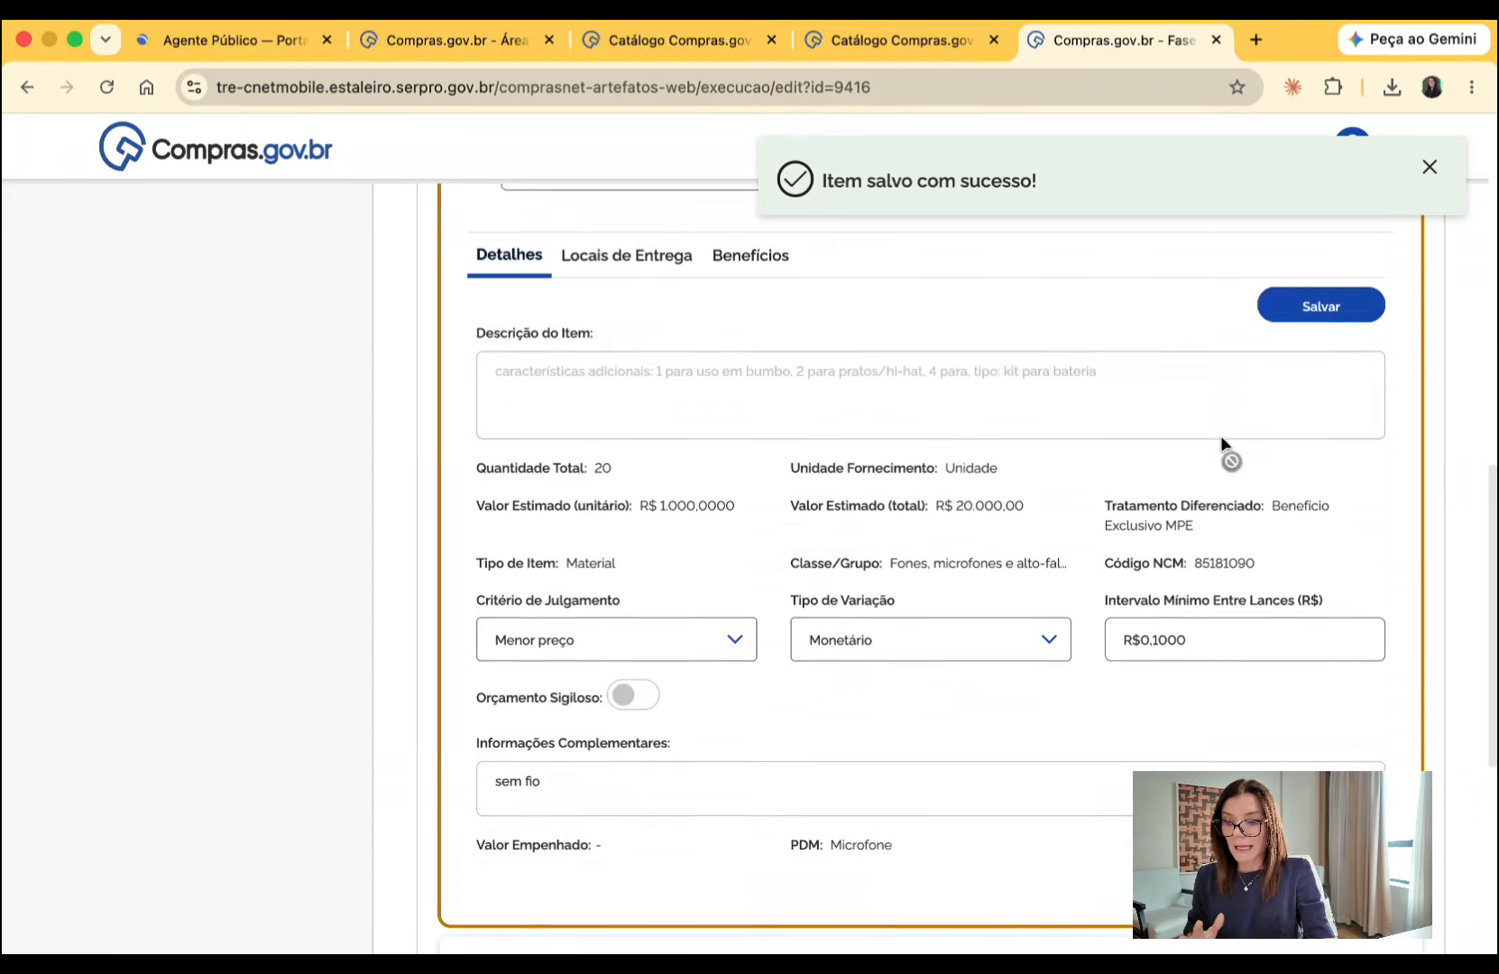
{"action": "left_click", "coordinate": [1377, 602]}
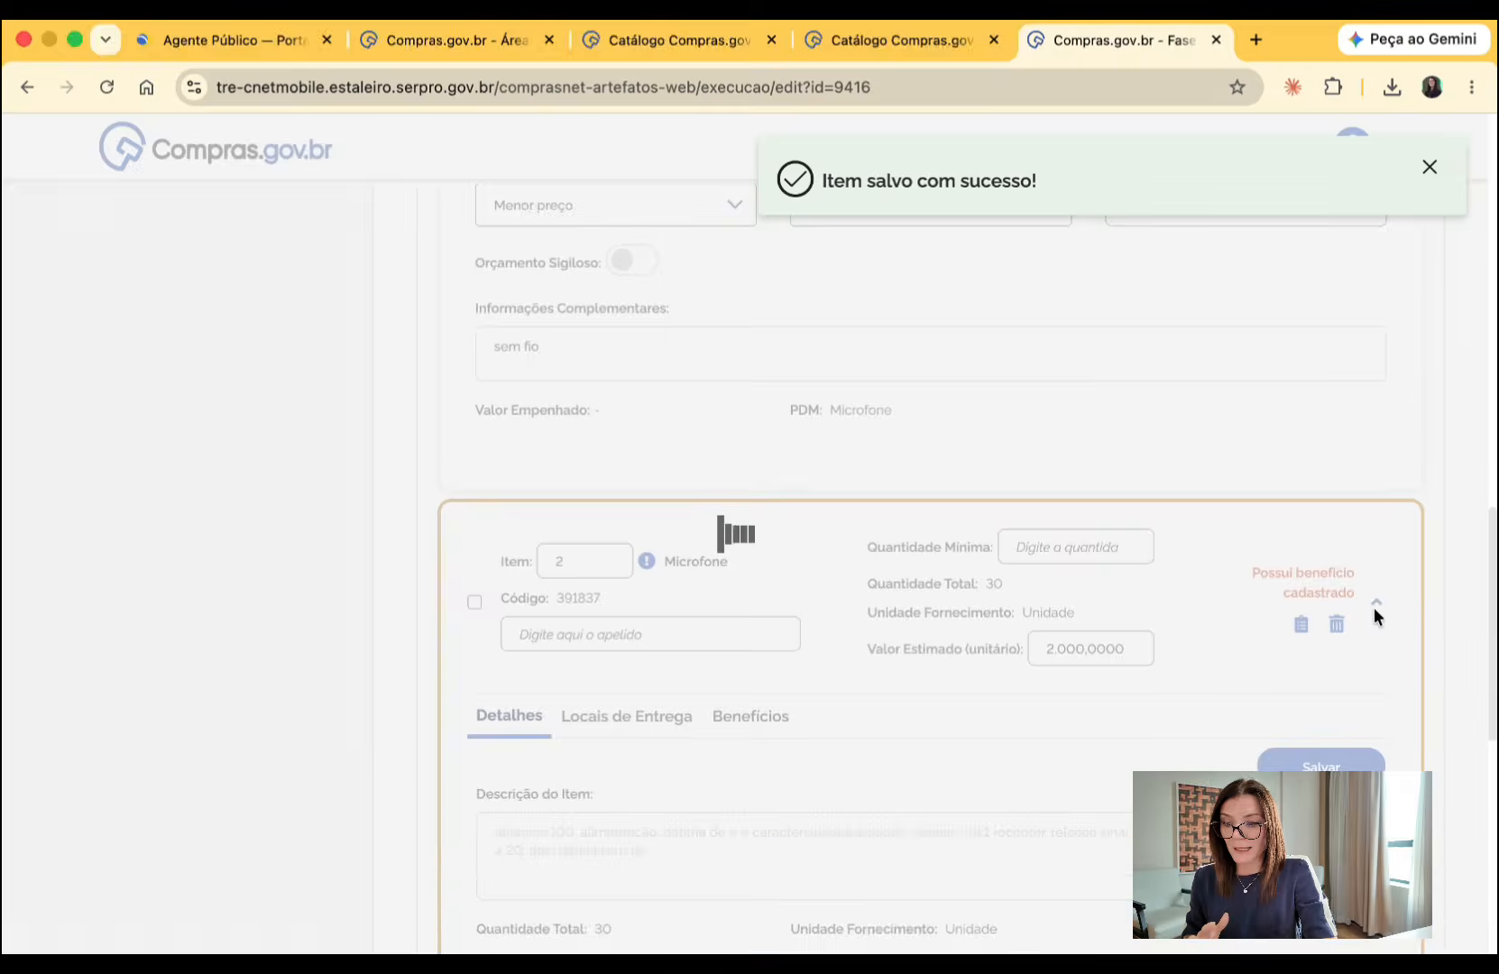
{"action": "scroll", "coordinate": [1169, 662], "scroll_direction": "down", "scroll_amount": 5}
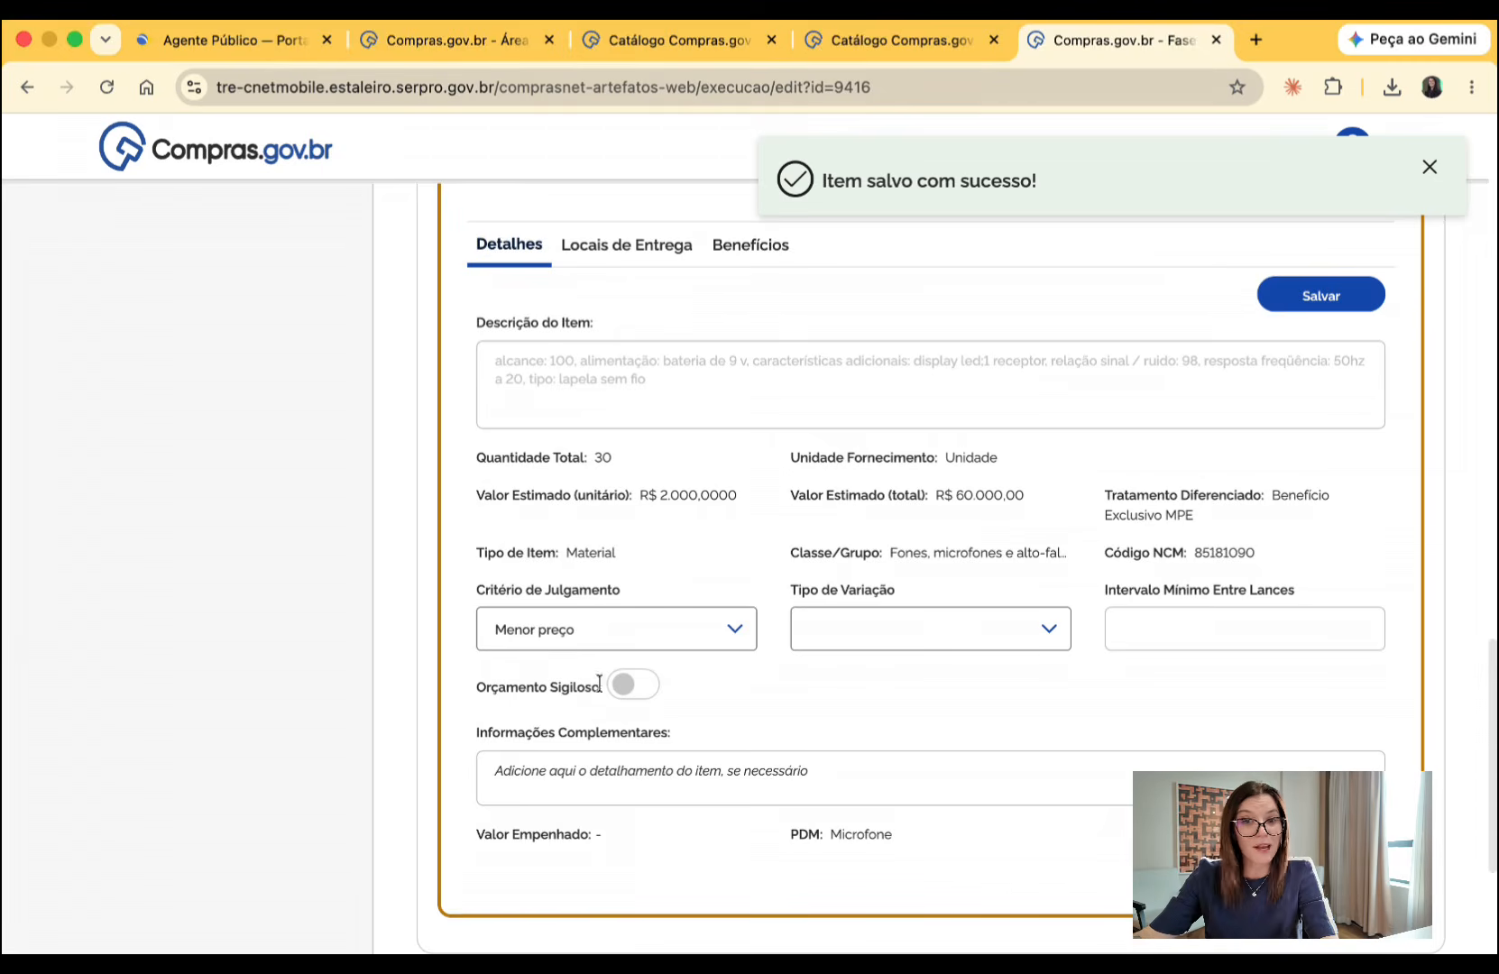
{"action": "left_click", "coordinate": [856, 638]}
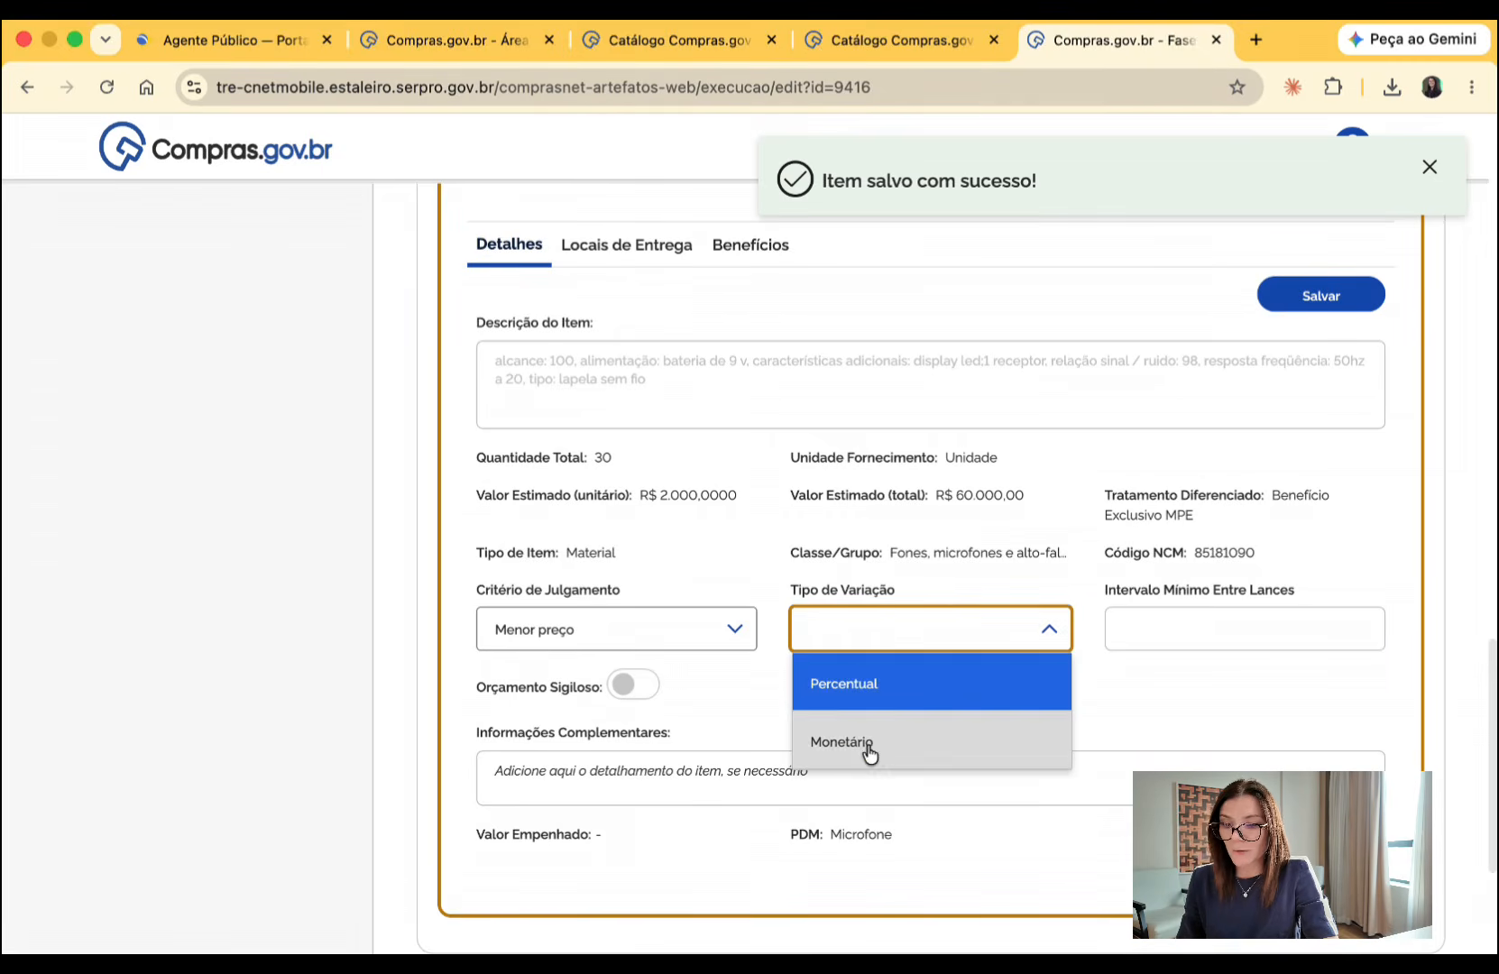
{"action": "left_click", "coordinate": [866, 750]}
{"action": "left_click", "coordinate": [1235, 618]}
{"action": "type", "text": "0,10"}
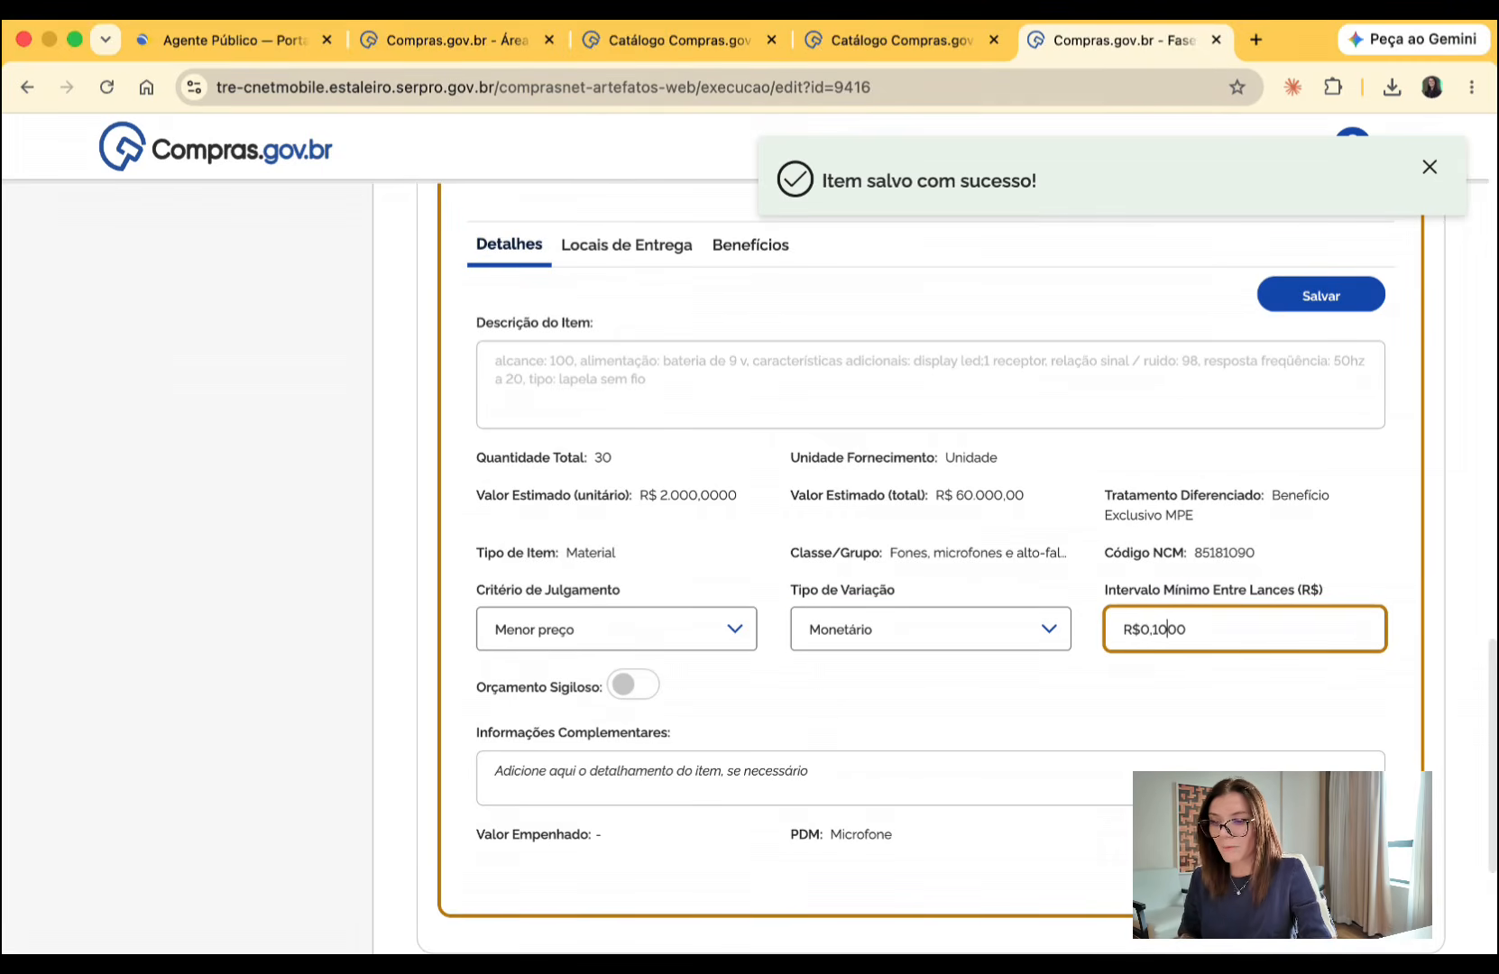
- Try enabling the confidential budget for item 2, decline to proceed with it, and save the item
{"action": "left_click", "coordinate": [625, 691]}
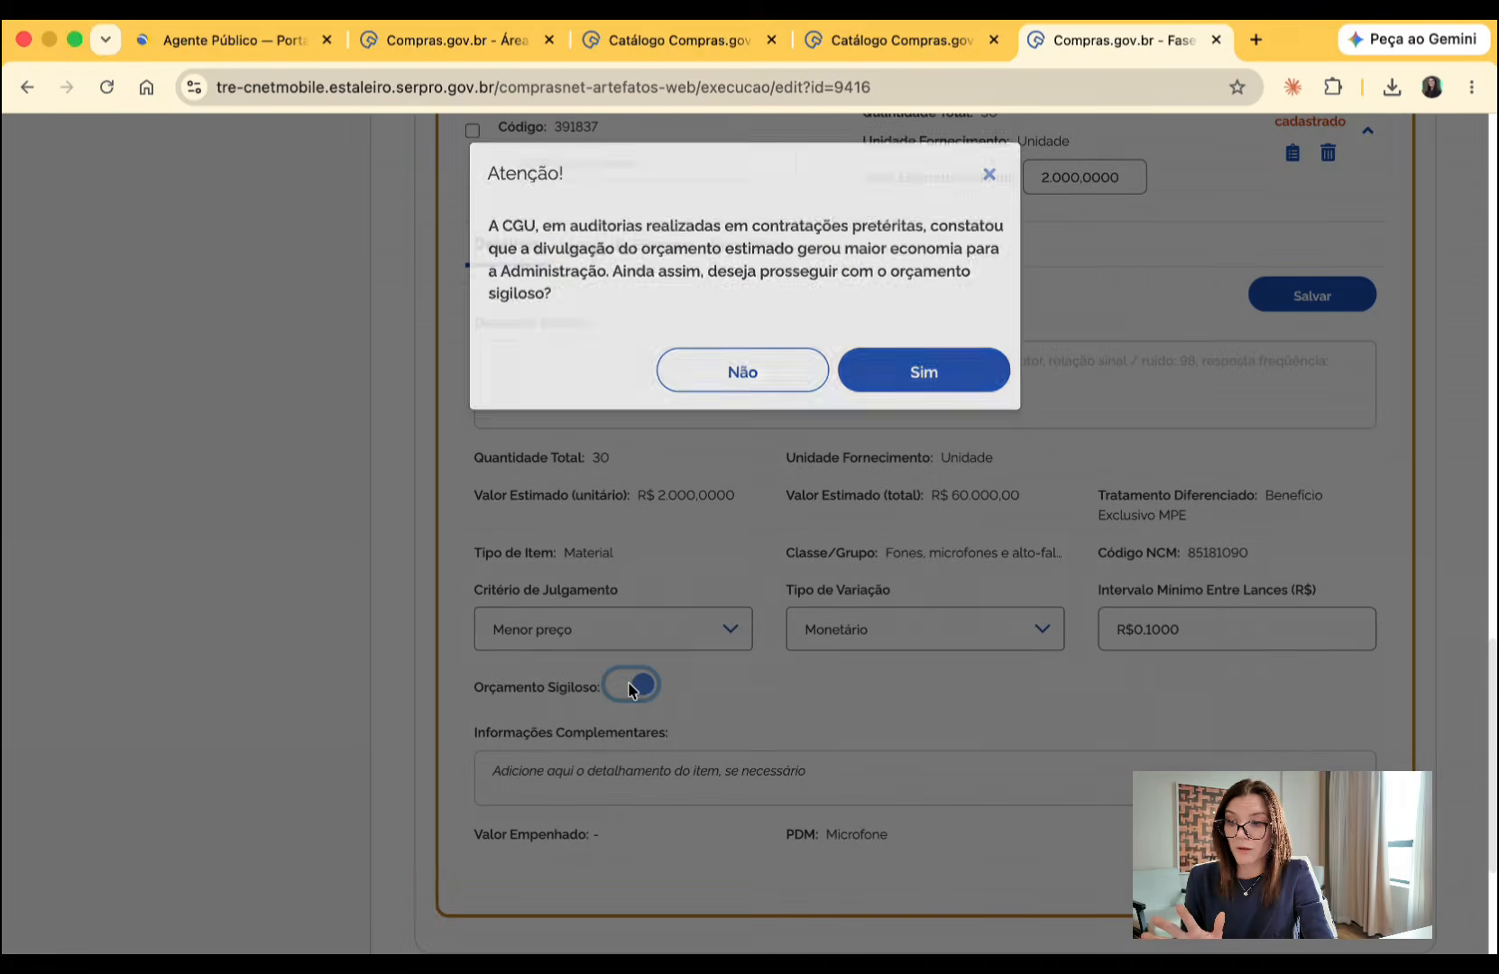
{"action": "left_click", "coordinate": [773, 390]}
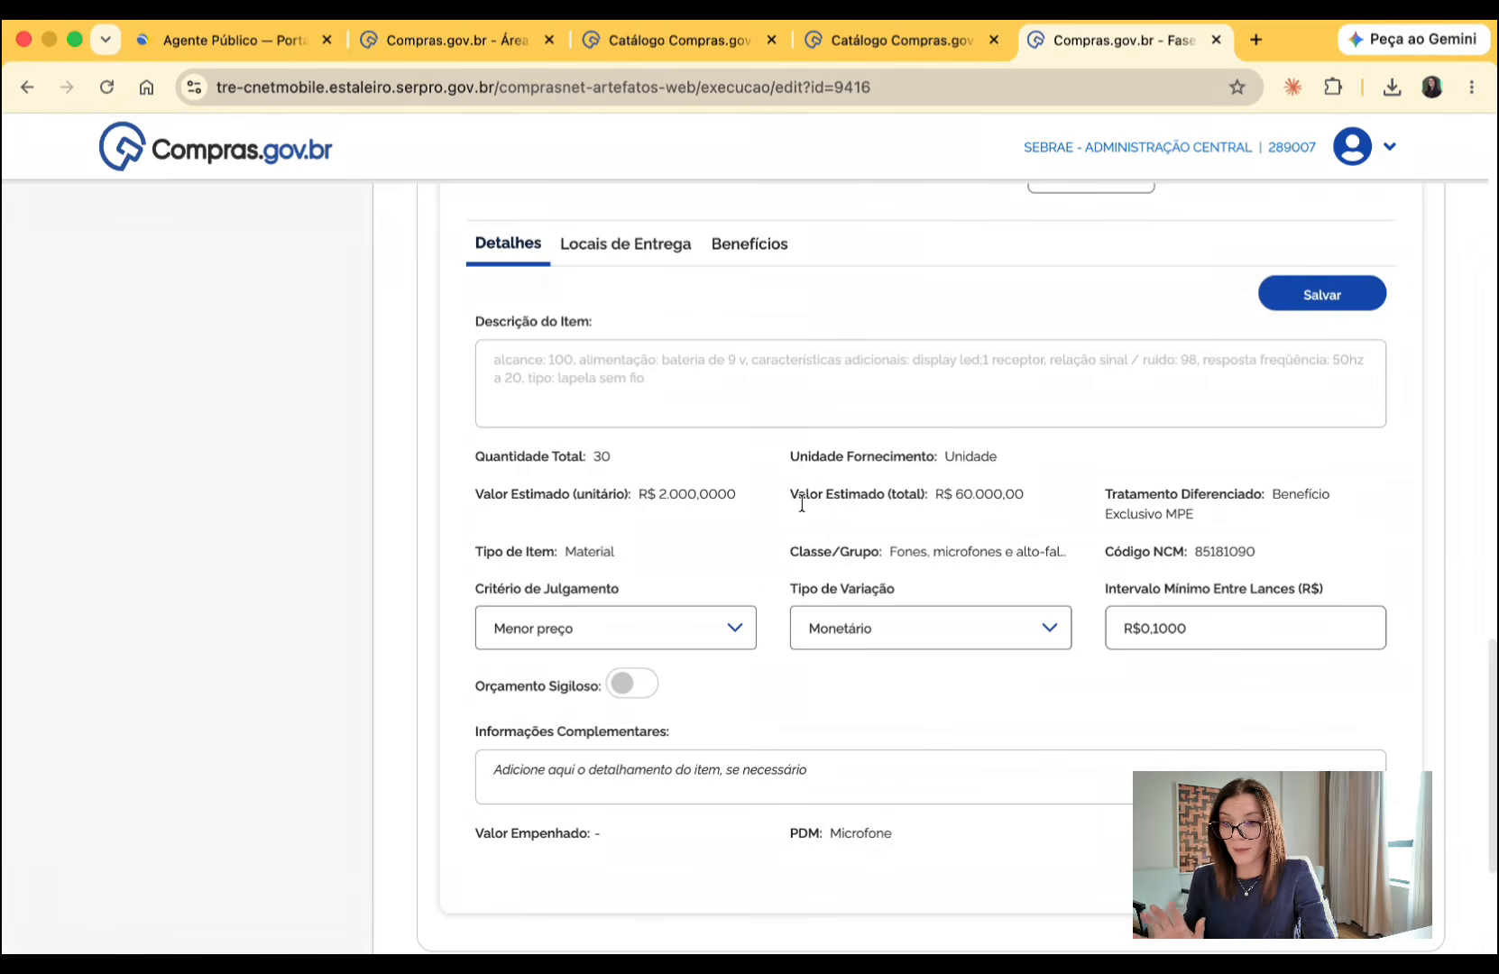
{"action": "left_click", "coordinate": [671, 750]}
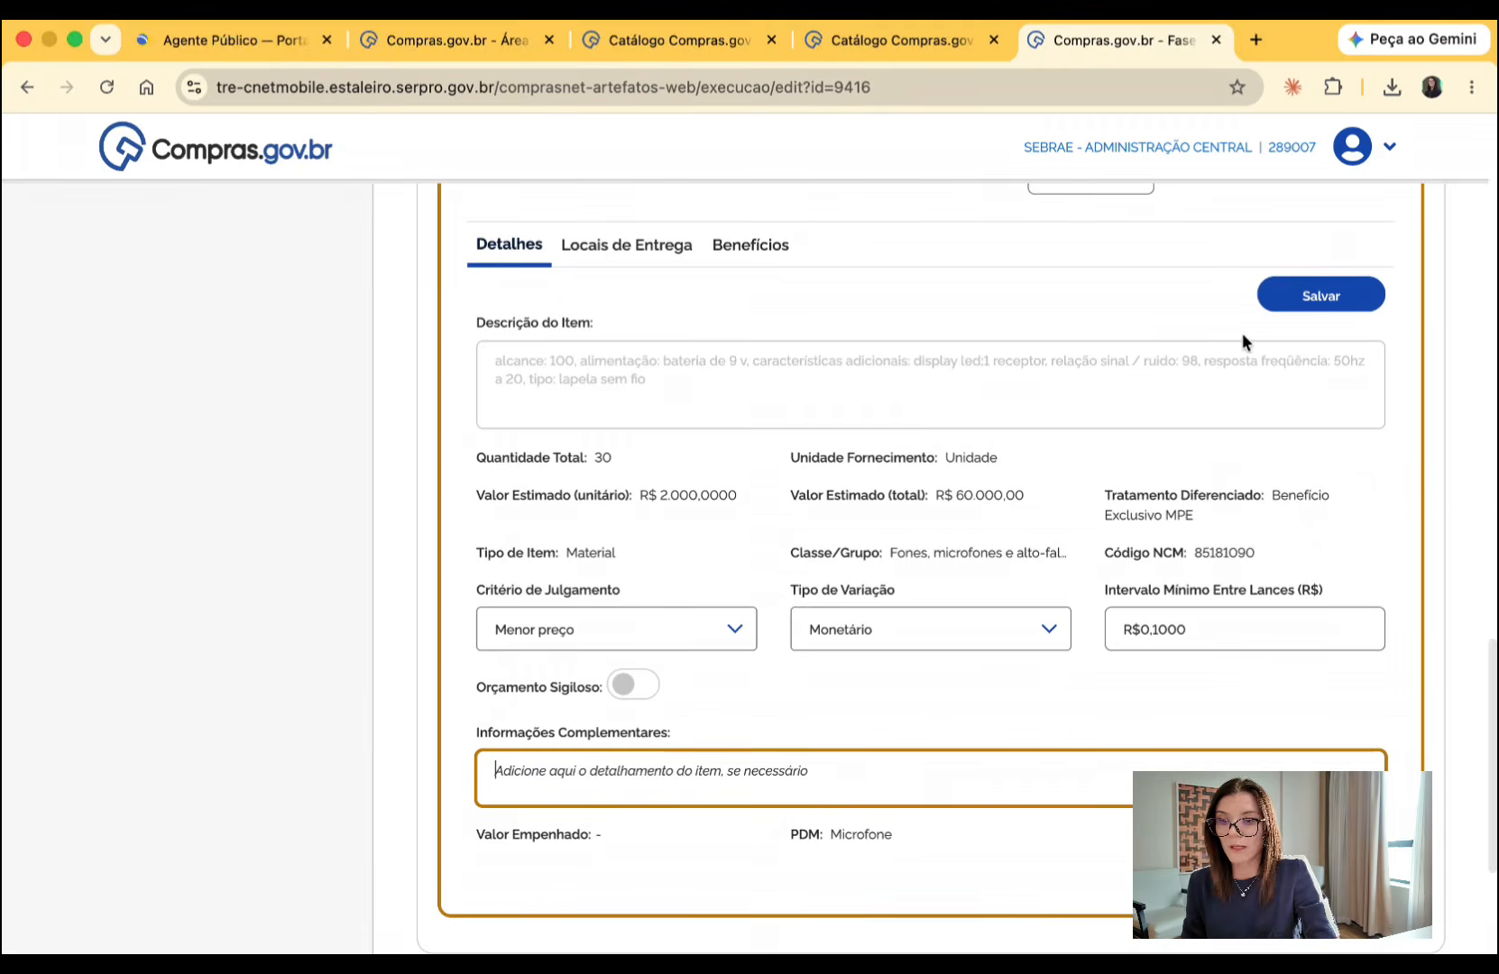
{"action": "left_click", "coordinate": [1316, 298]}
- In item 1's benefits, turn off the ME/EPP benefit and list the justifications for not using it
{"action": "scroll", "coordinate": [910, 368], "scroll_direction": "up", "scroll_amount": 5}
{"action": "scroll", "coordinate": [787, 546], "scroll_direction": "up", "scroll_amount": 5}
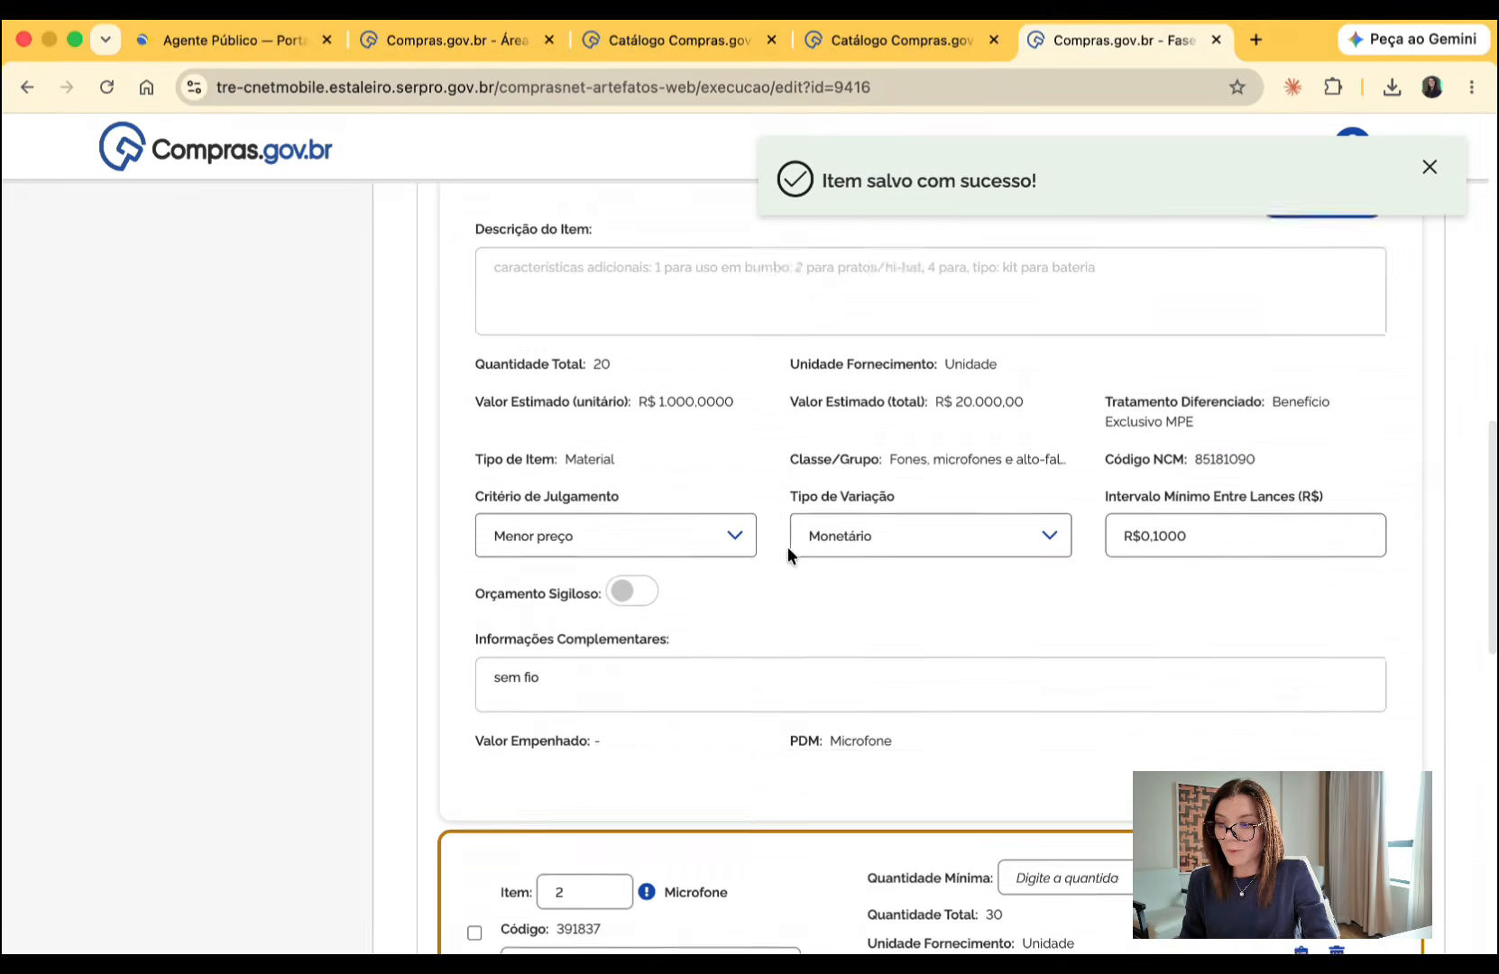
{"action": "left_click", "coordinate": [754, 356]}
{"action": "scroll", "coordinate": [828, 507], "scroll_direction": "down", "scroll_amount": 3}
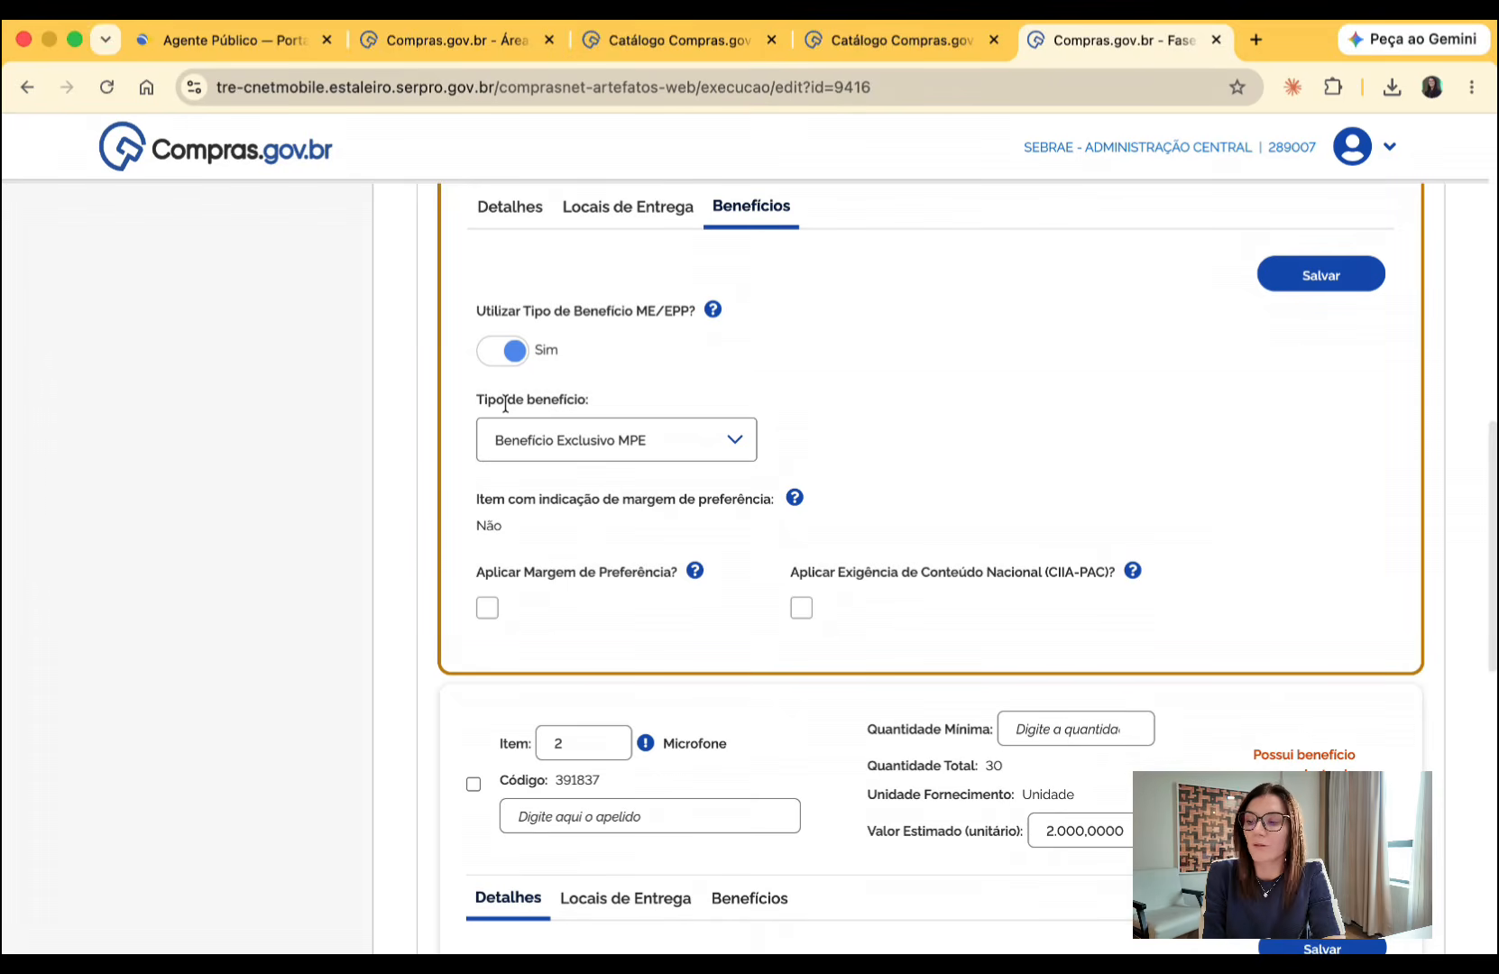
{"action": "left_click", "coordinate": [498, 349]}
{"action": "left_click", "coordinate": [554, 442]}
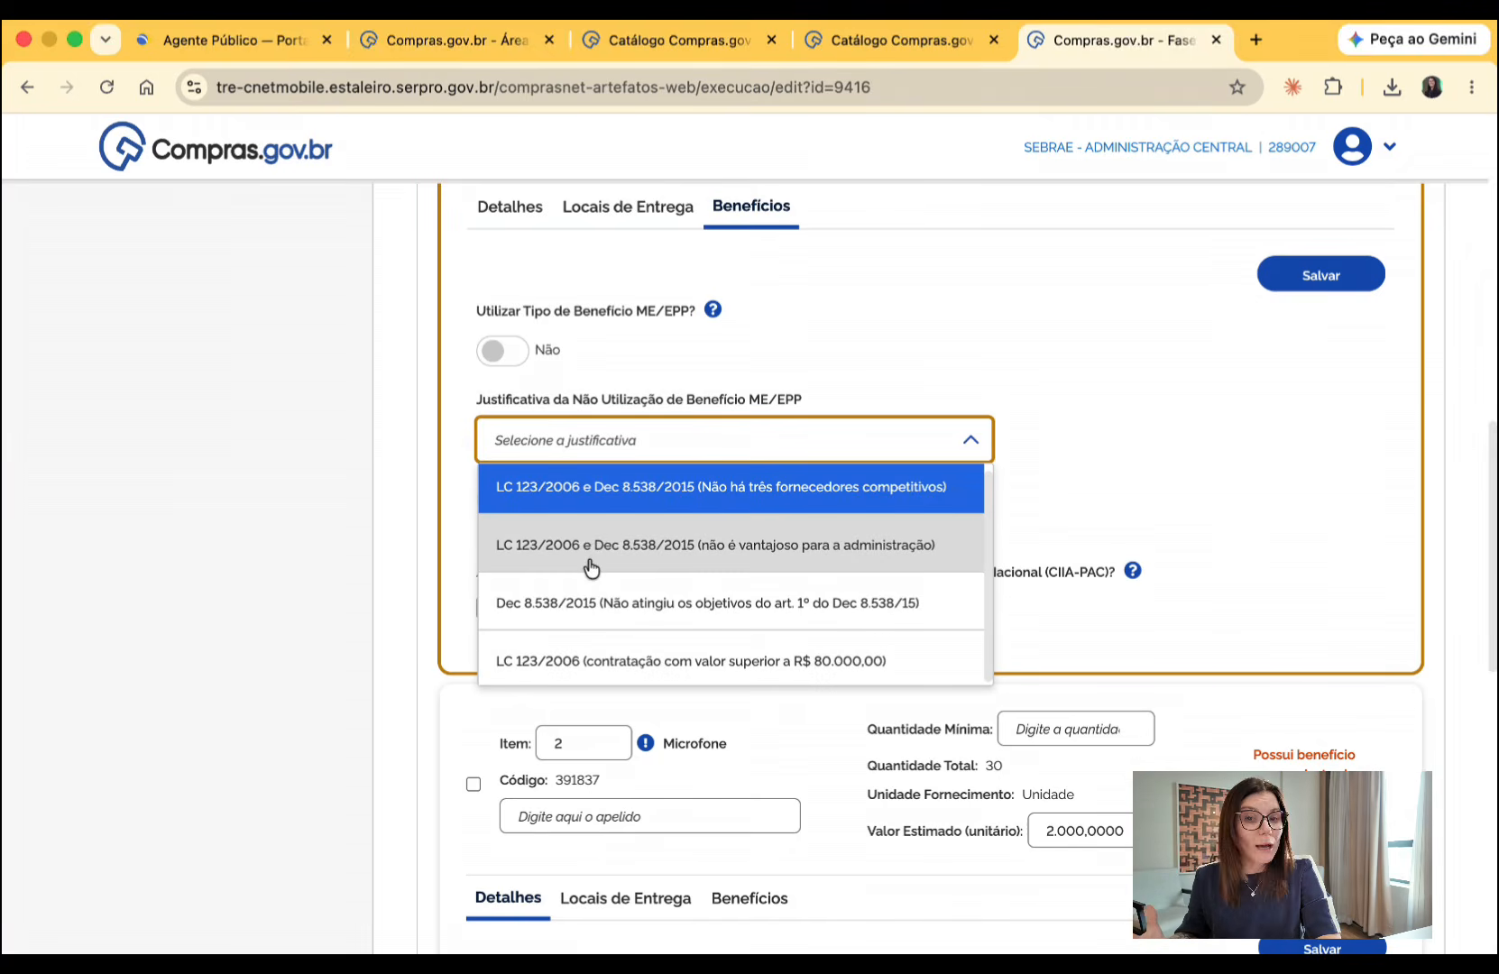
- Enable the ME/EPP benefit for item 1, set its type to Benefício Exclusivo MPE, and save the benefits
{"action": "left_click", "coordinate": [507, 350]}
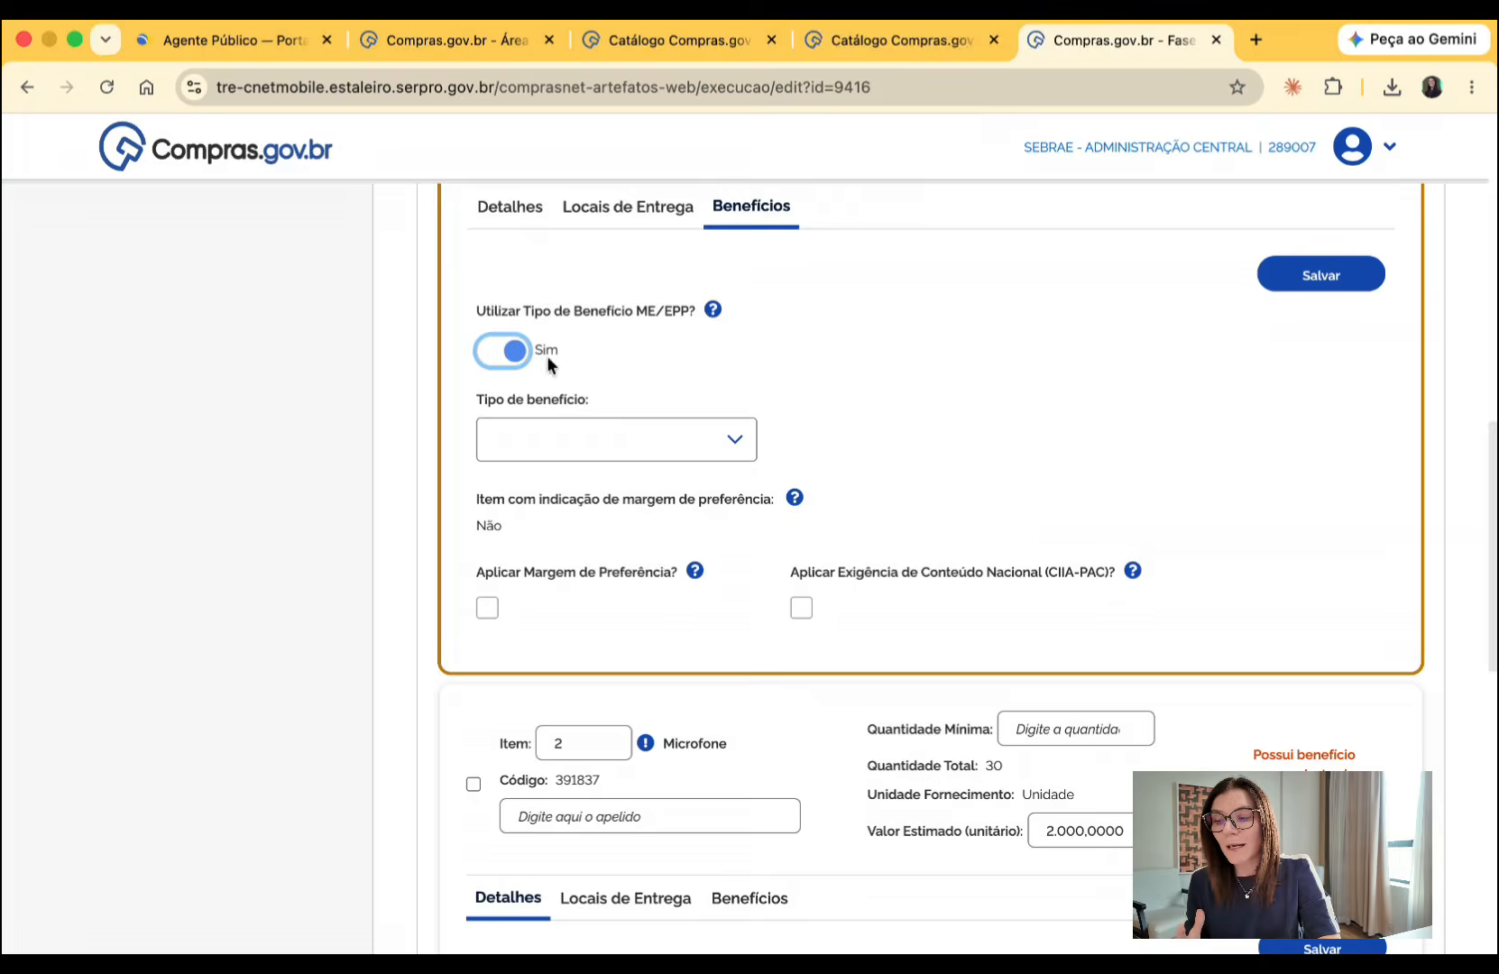
{"action": "left_click", "coordinate": [587, 440]}
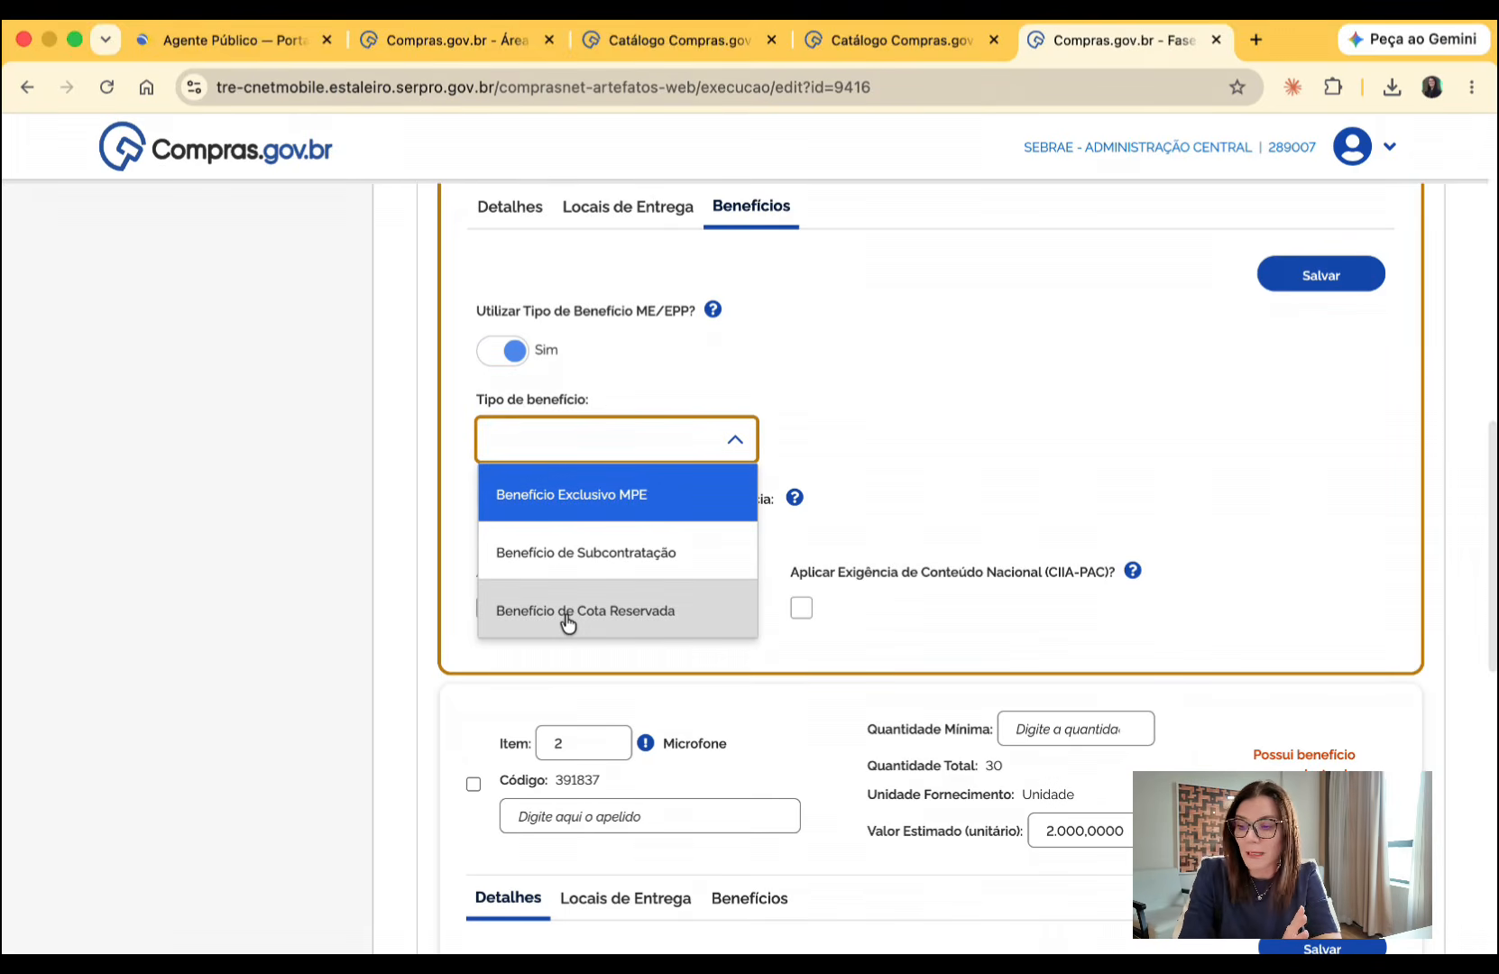
{"action": "left_click", "coordinate": [567, 518]}
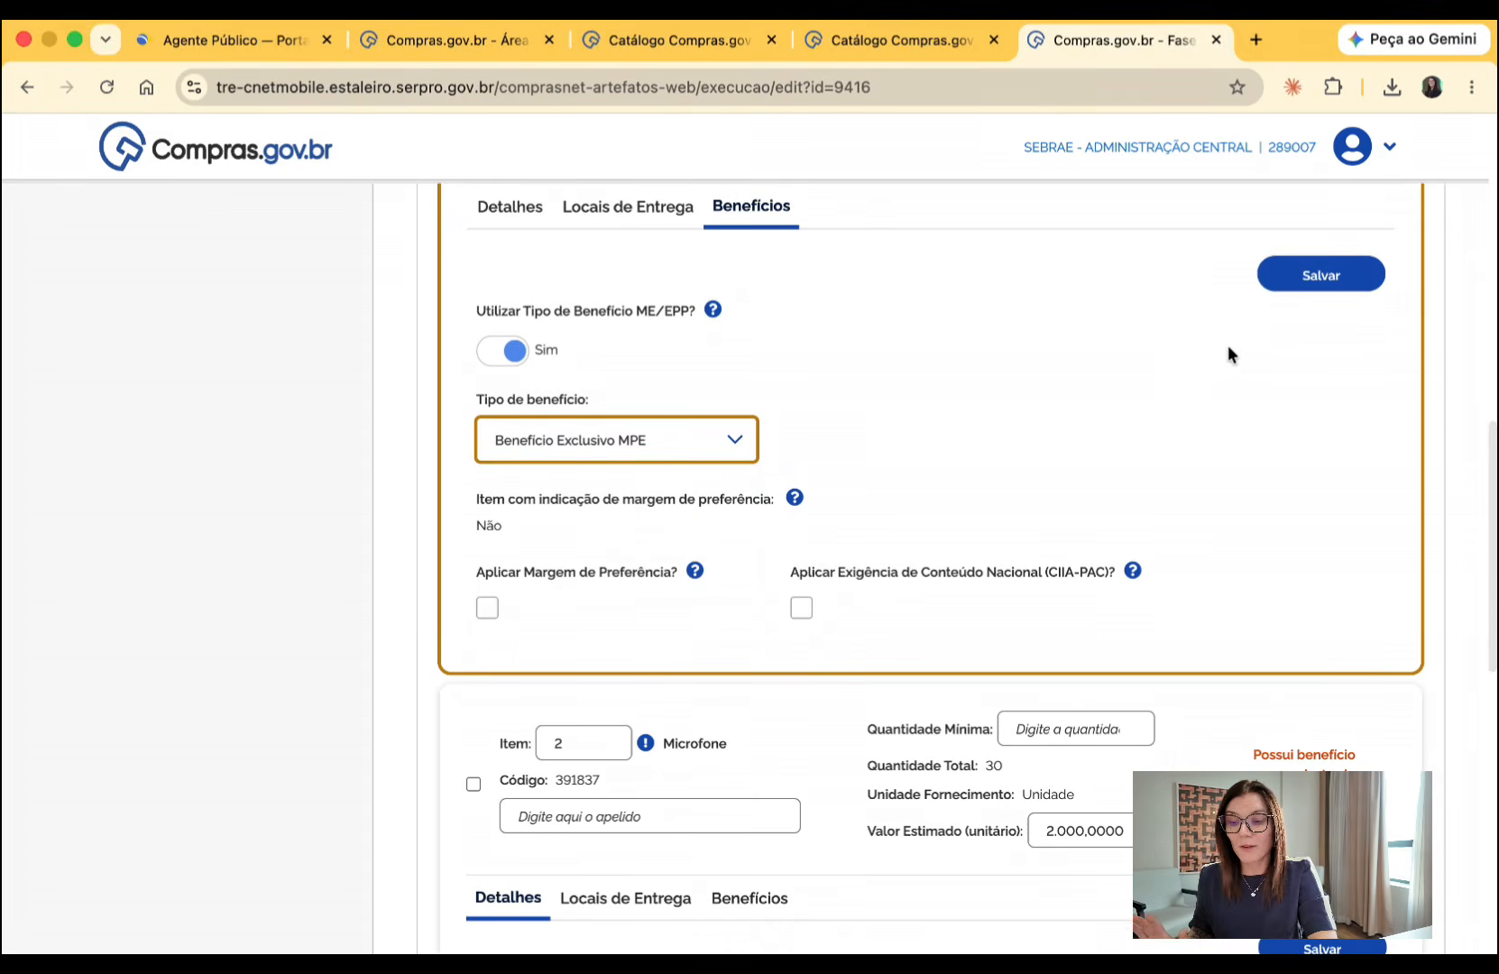
{"action": "left_click", "coordinate": [1309, 280]}
- Check item 2's ME/EPP benefit settings, and collapse the details of both microphone items
{"action": "scroll", "coordinate": [1201, 445], "scroll_direction": "down", "scroll_amount": 4}
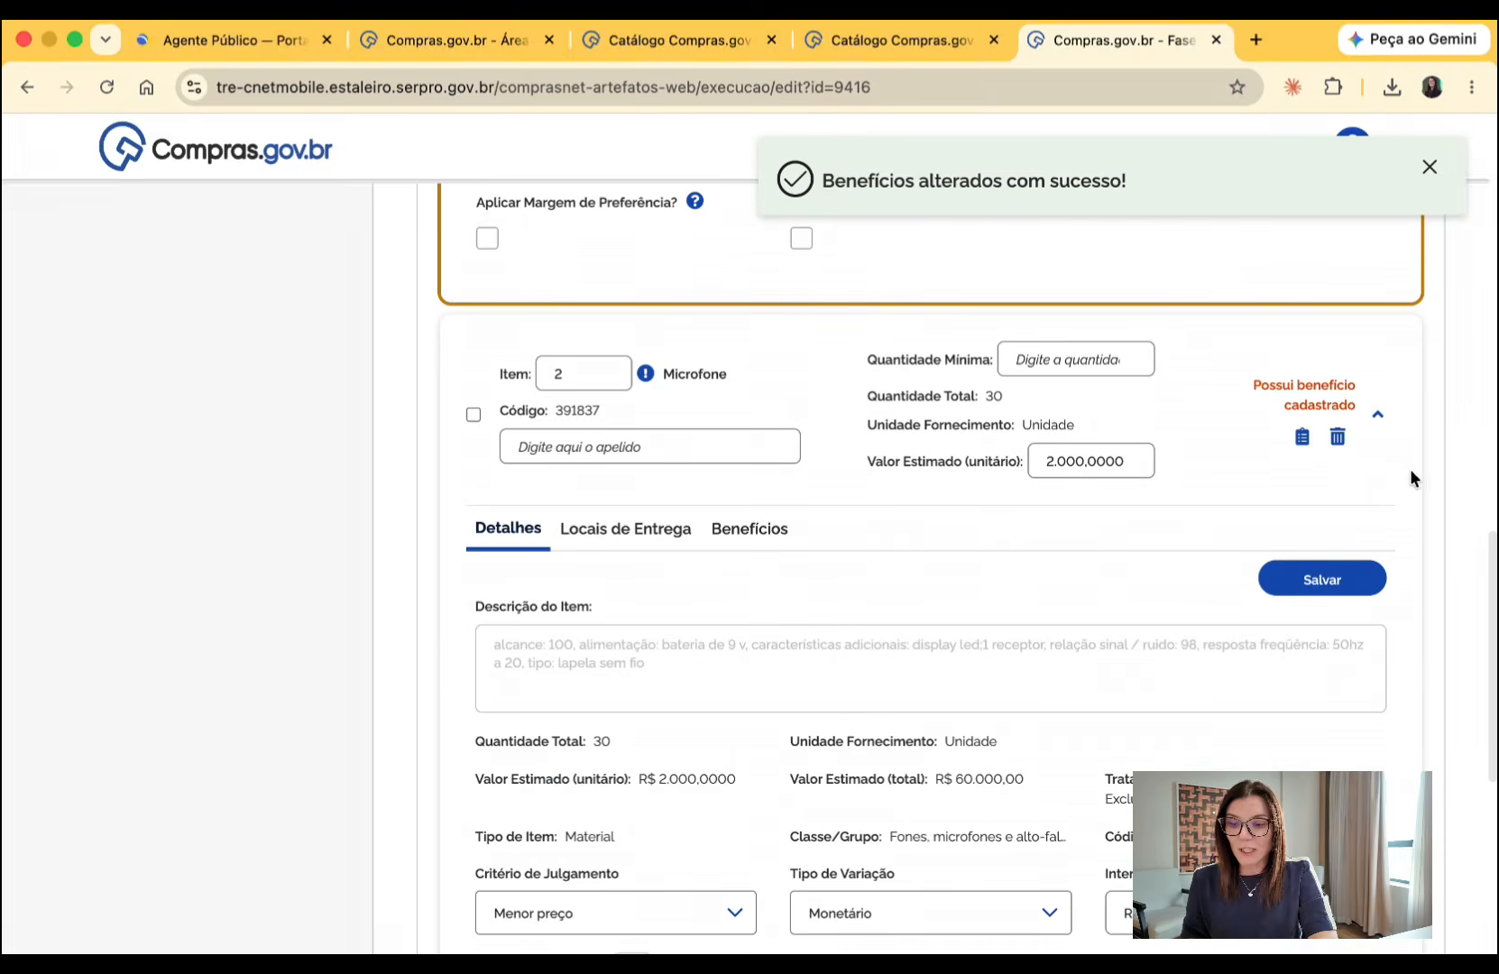
{"action": "left_click", "coordinate": [776, 534]}
{"action": "scroll", "coordinate": [774, 539], "scroll_direction": "down", "scroll_amount": 3}
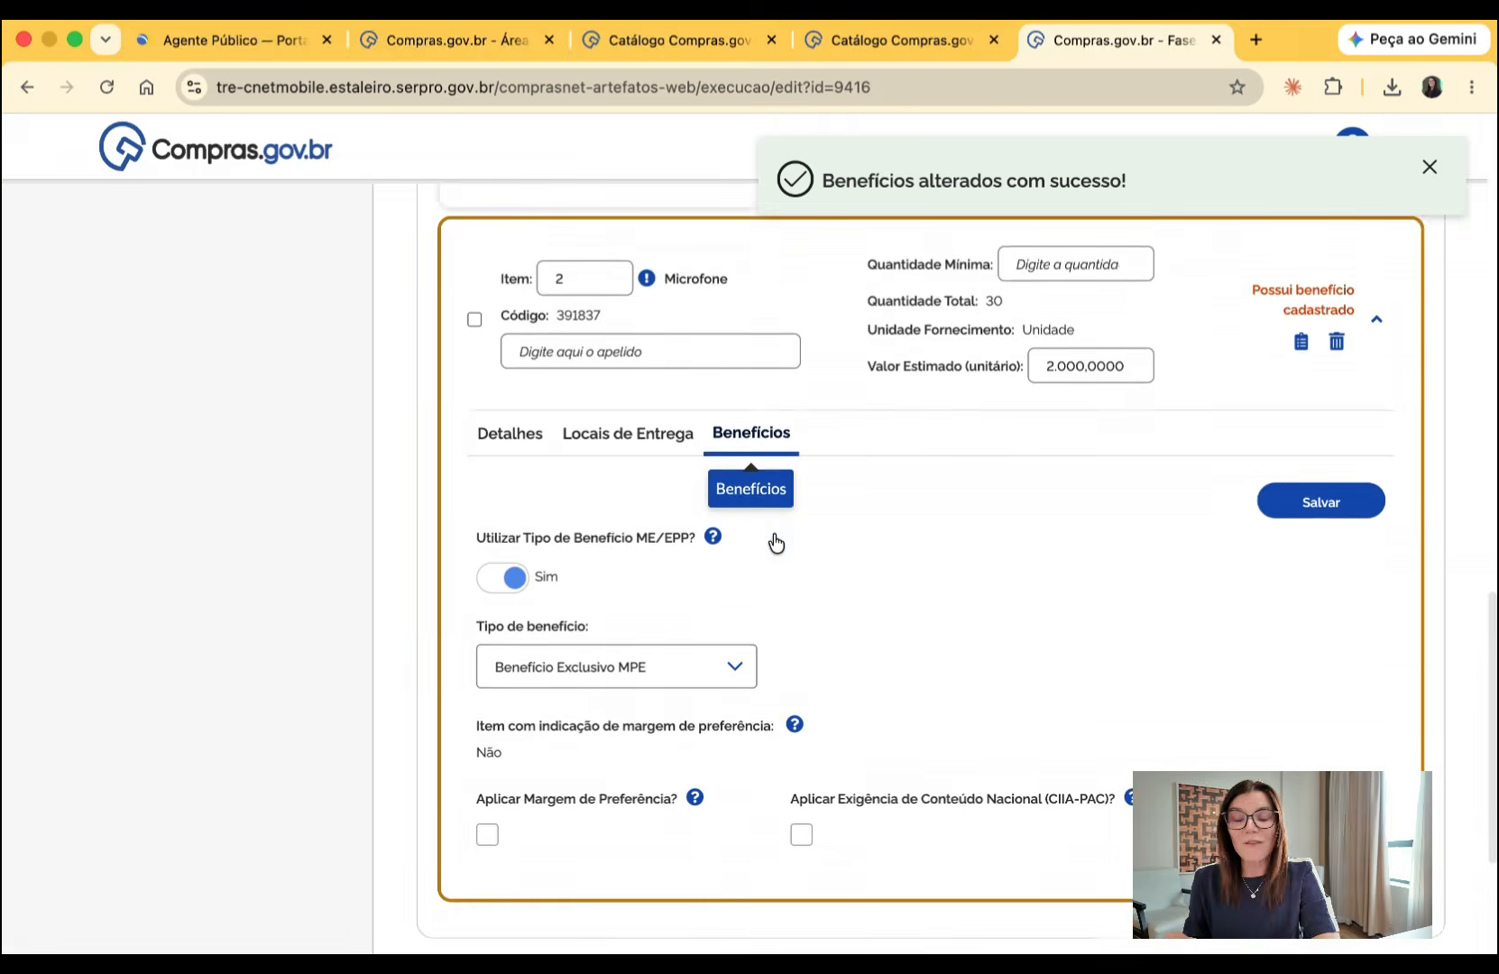
{"action": "scroll", "coordinate": [774, 535], "scroll_direction": "down", "scroll_amount": 1}
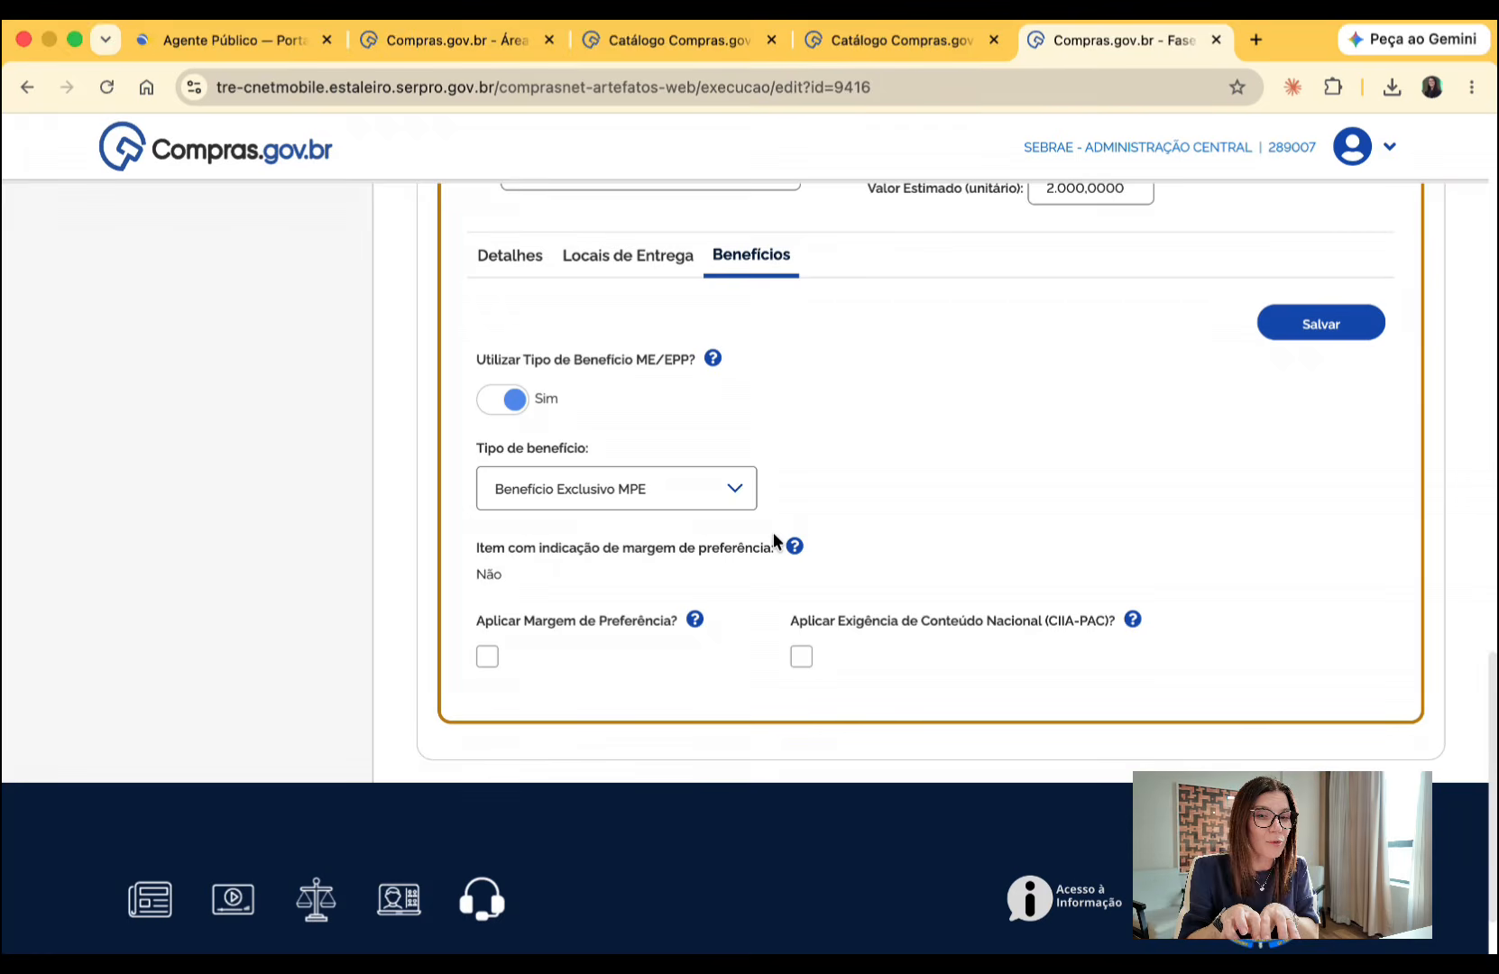
{"action": "scroll", "coordinate": [1172, 401], "scroll_direction": "up", "scroll_amount": 3}
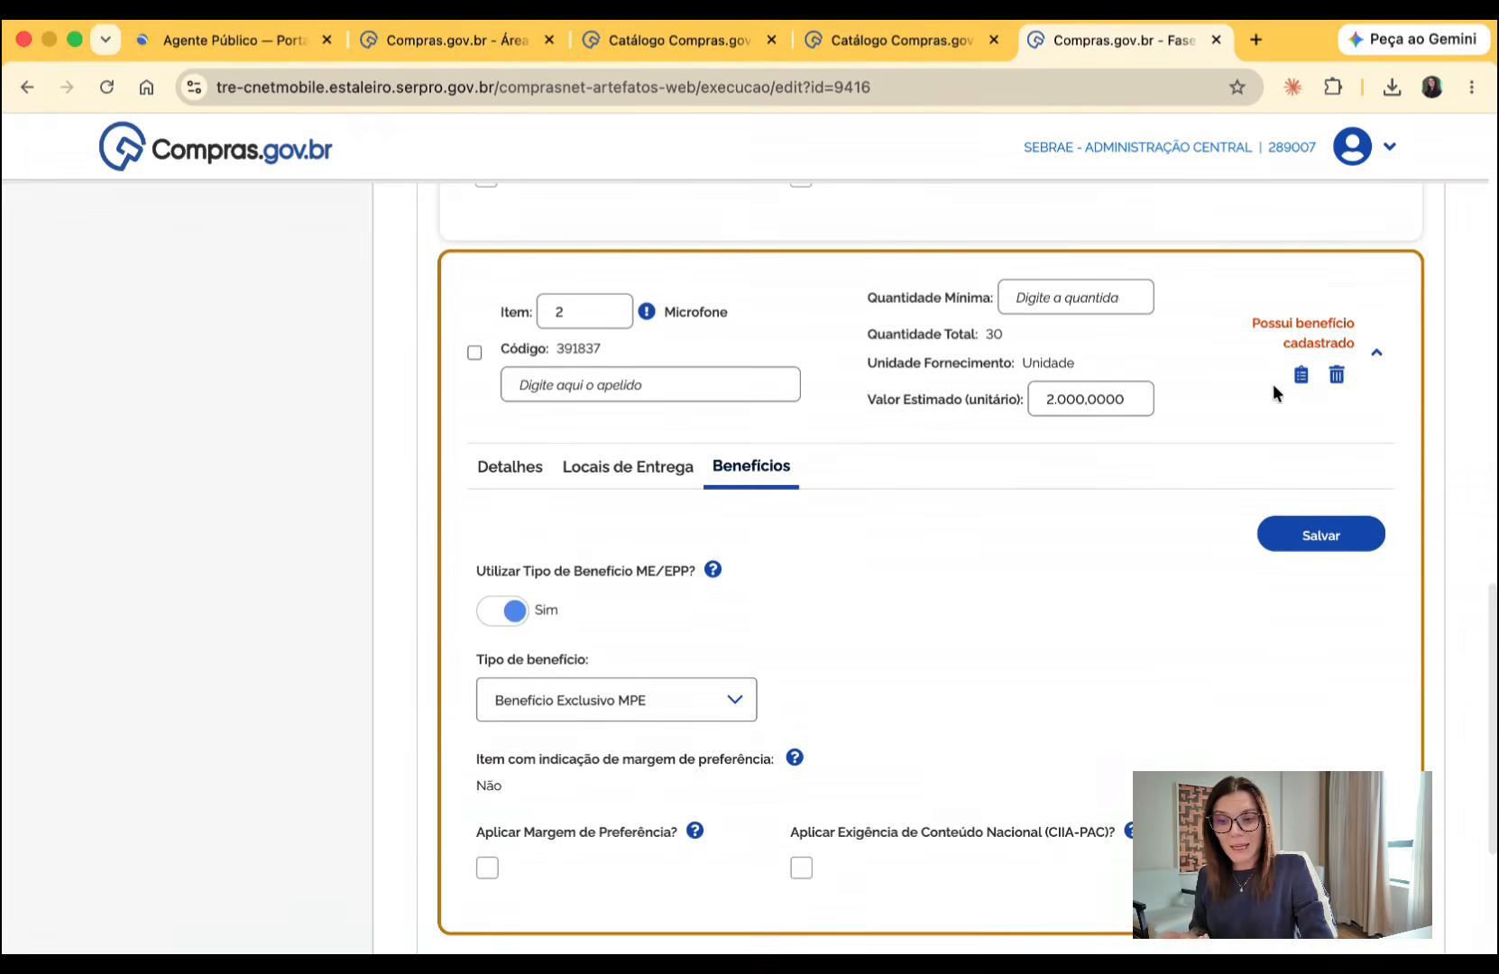
{"action": "left_click", "coordinate": [1378, 348]}
{"action": "scroll", "coordinate": [1383, 352], "scroll_direction": "up", "scroll_amount": 5}
{"action": "left_click", "coordinate": [1378, 311]}
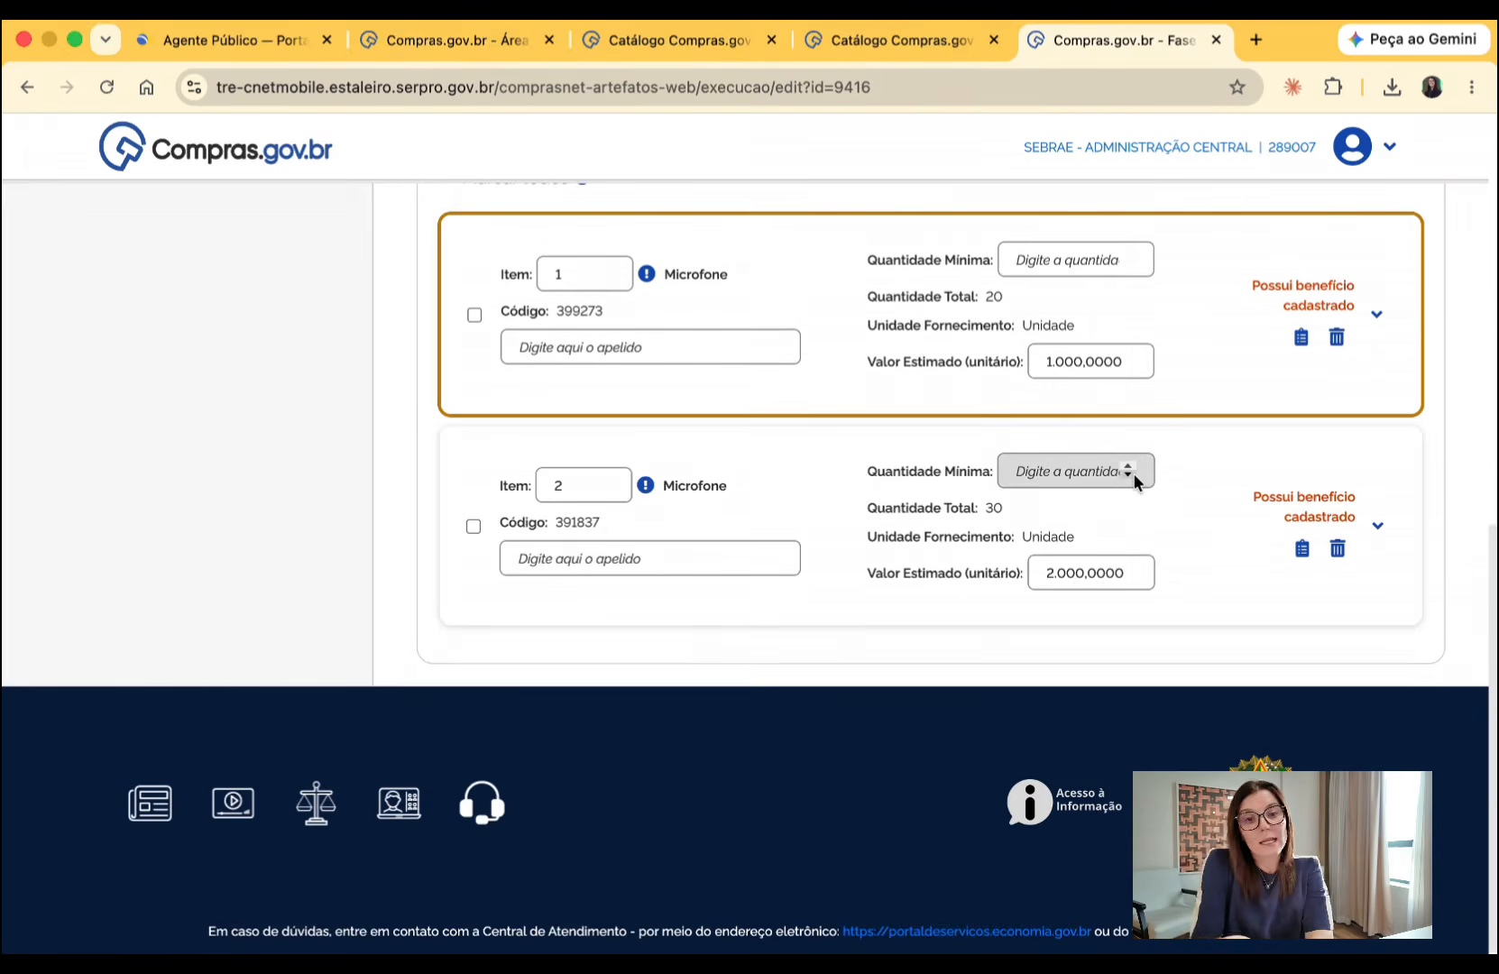
{"action": "scroll", "coordinate": [703, 442], "scroll_direction": "up", "scroll_amount": 3}
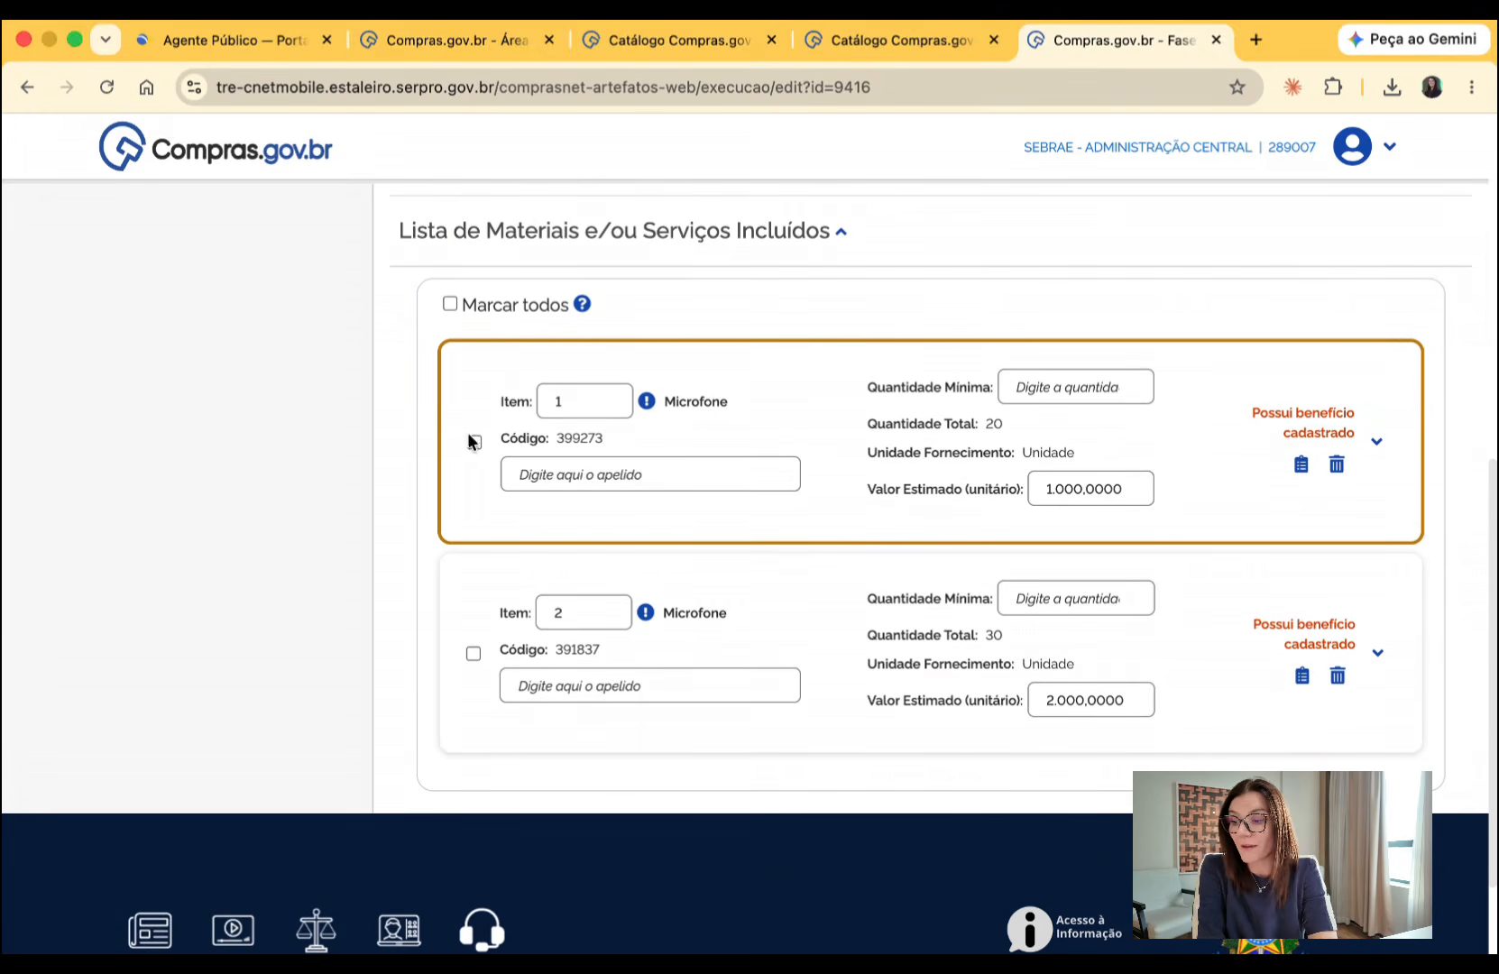
{"action": "left_click", "coordinate": [475, 442]}
{"action": "left_click", "coordinate": [473, 754]}
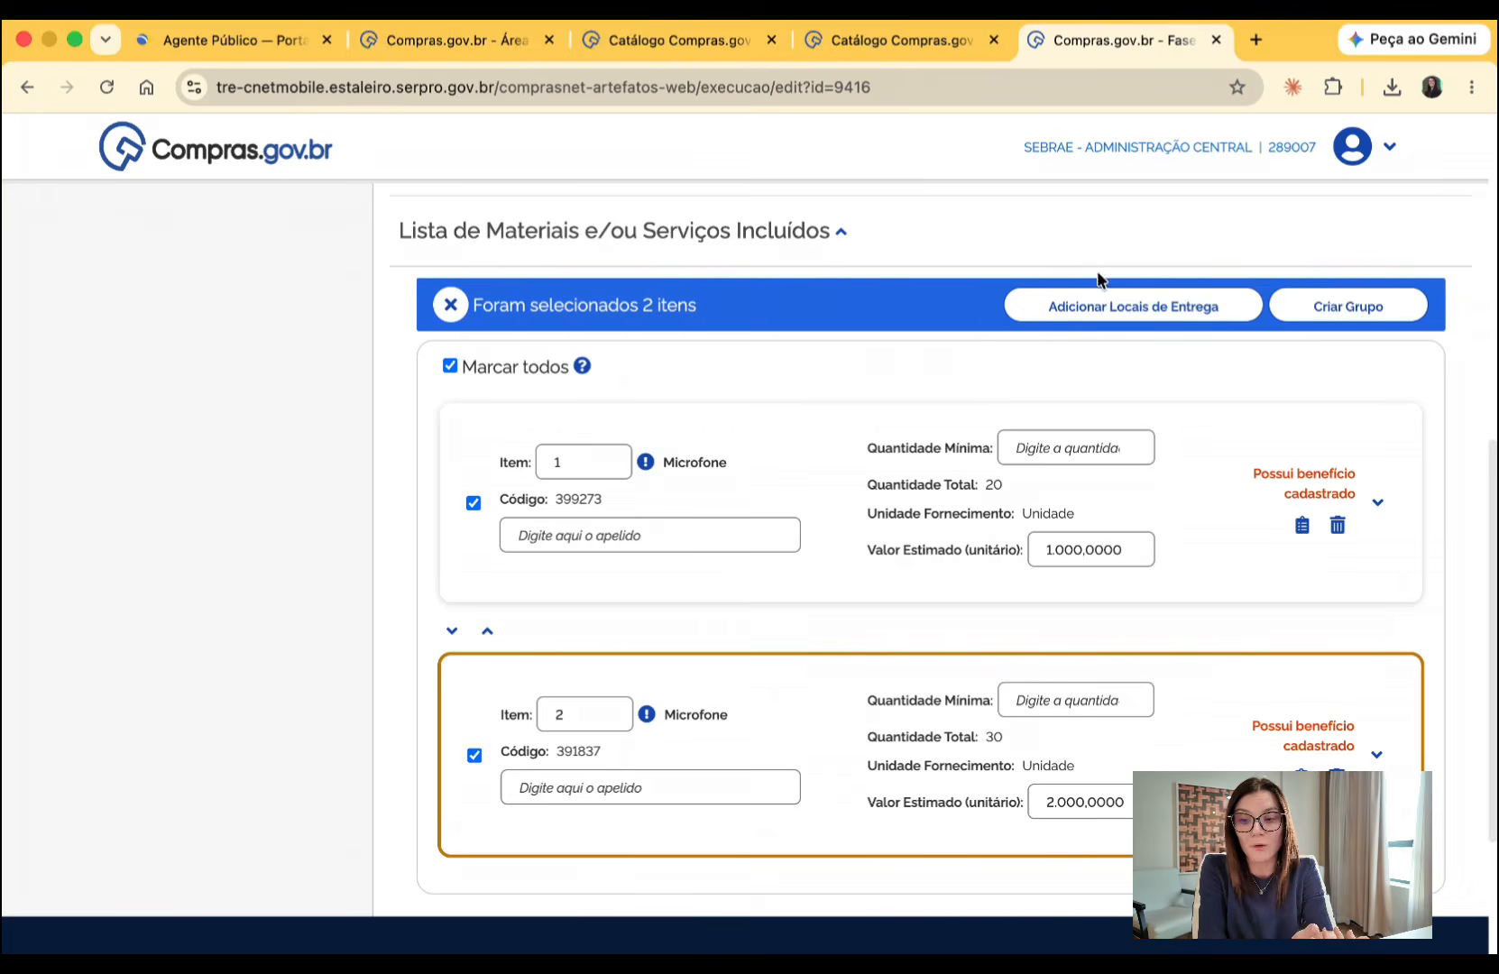
{"action": "left_click", "coordinate": [1327, 302]}
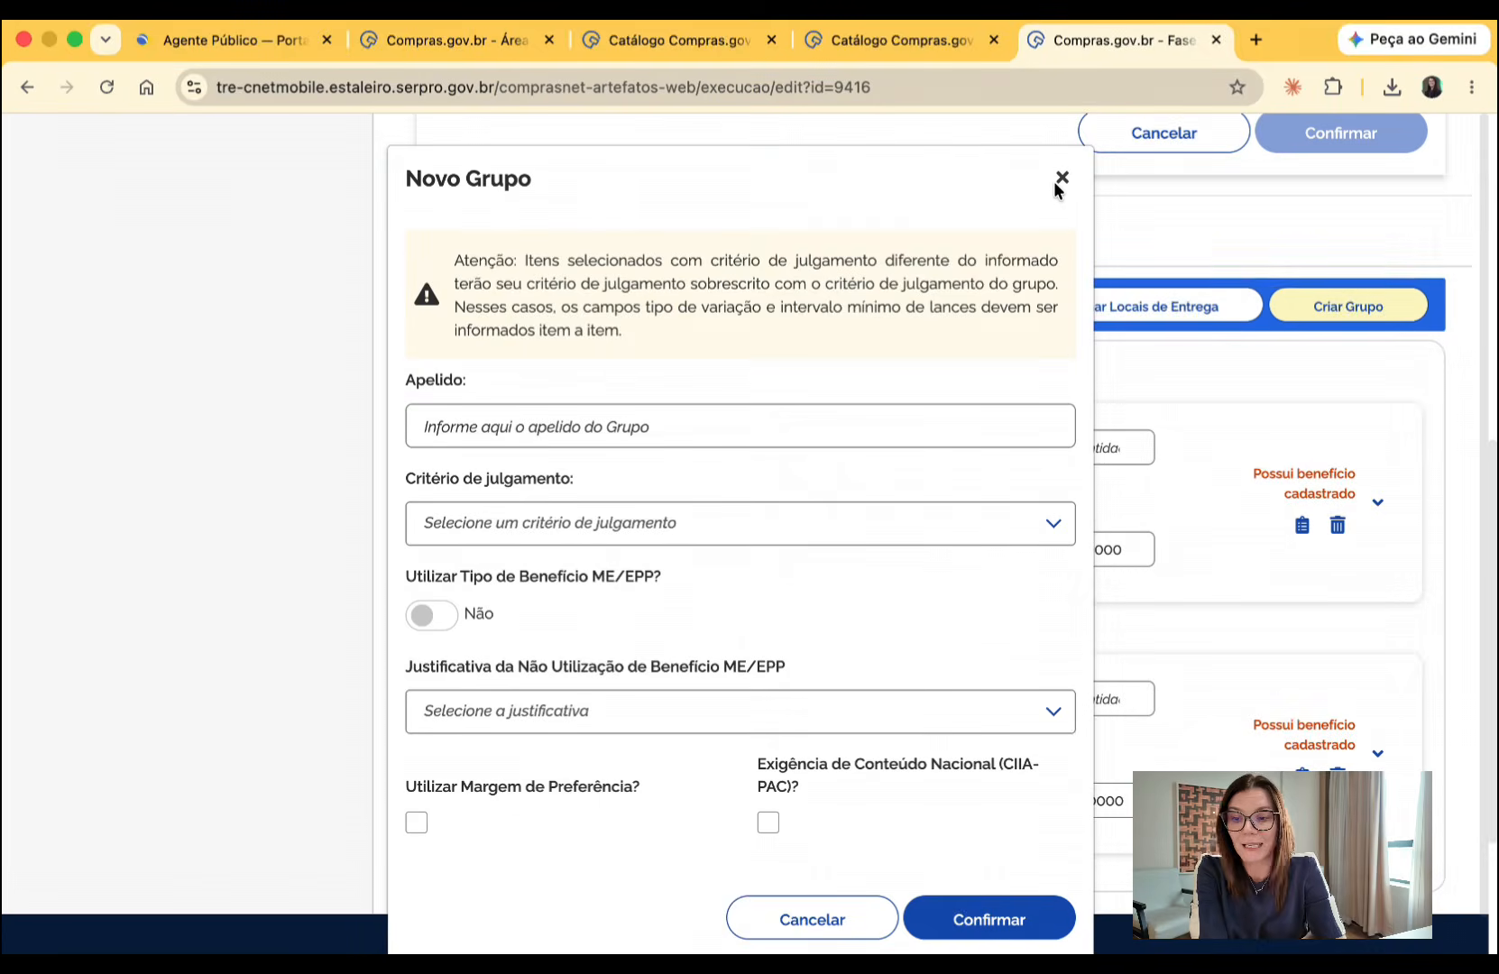
{"action": "left_click", "coordinate": [1061, 179]}
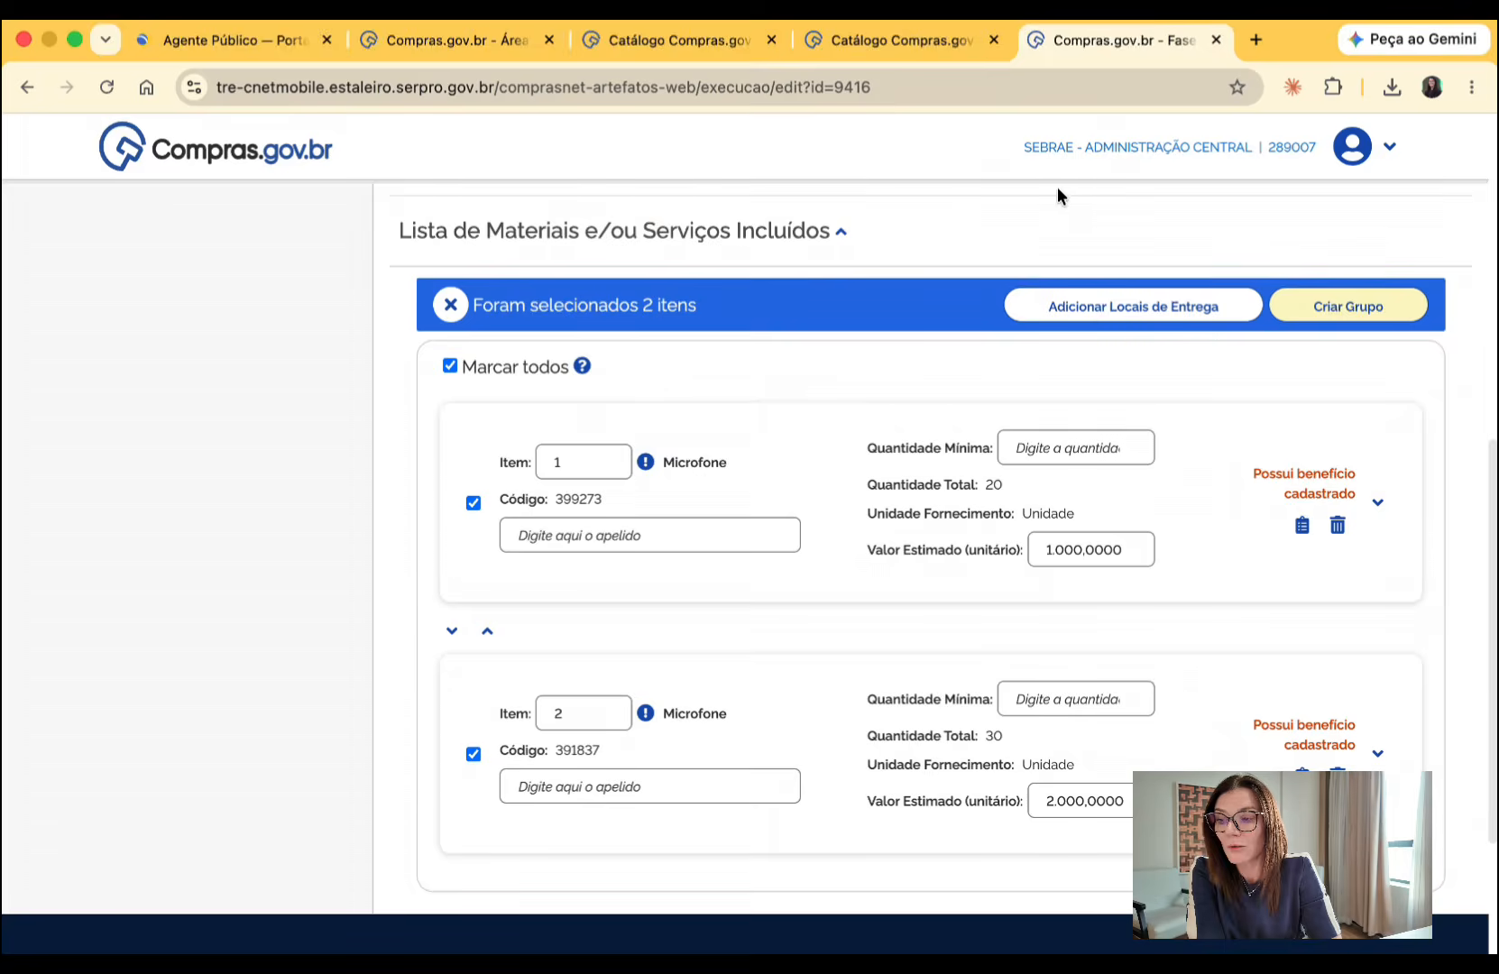
{"action": "left_click", "coordinate": [452, 365]}
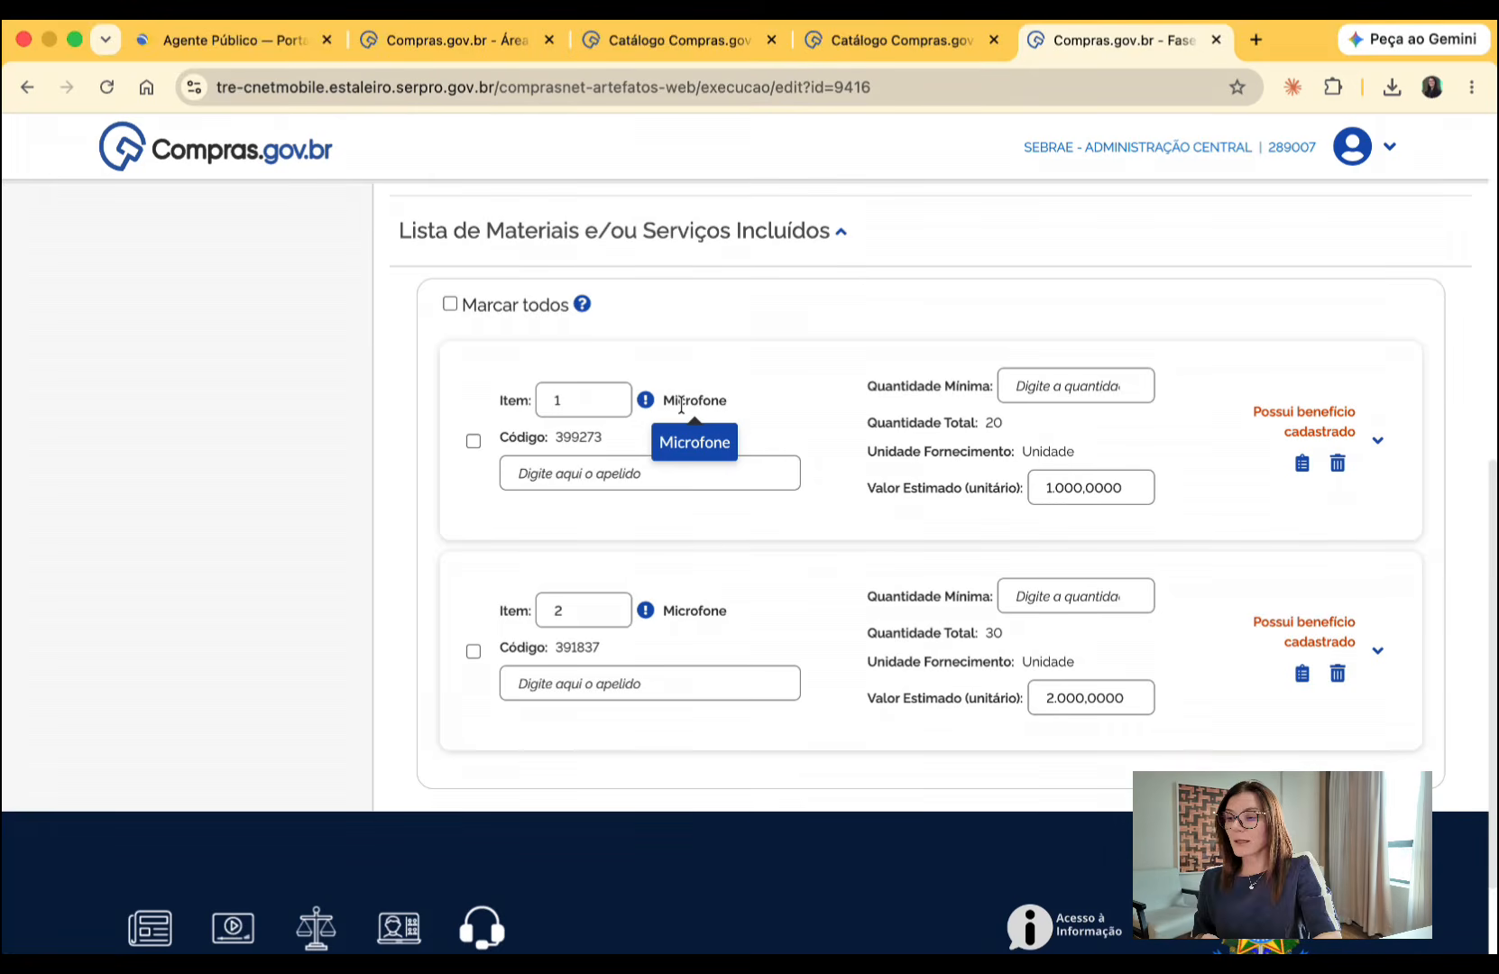
- In the procurement's attachments, add the file Edital.pdf with the artifact type Edital
{"action": "scroll", "coordinate": [680, 405], "scroll_direction": "up", "scroll_amount": 10}
{"action": "left_click", "coordinate": [173, 412]}
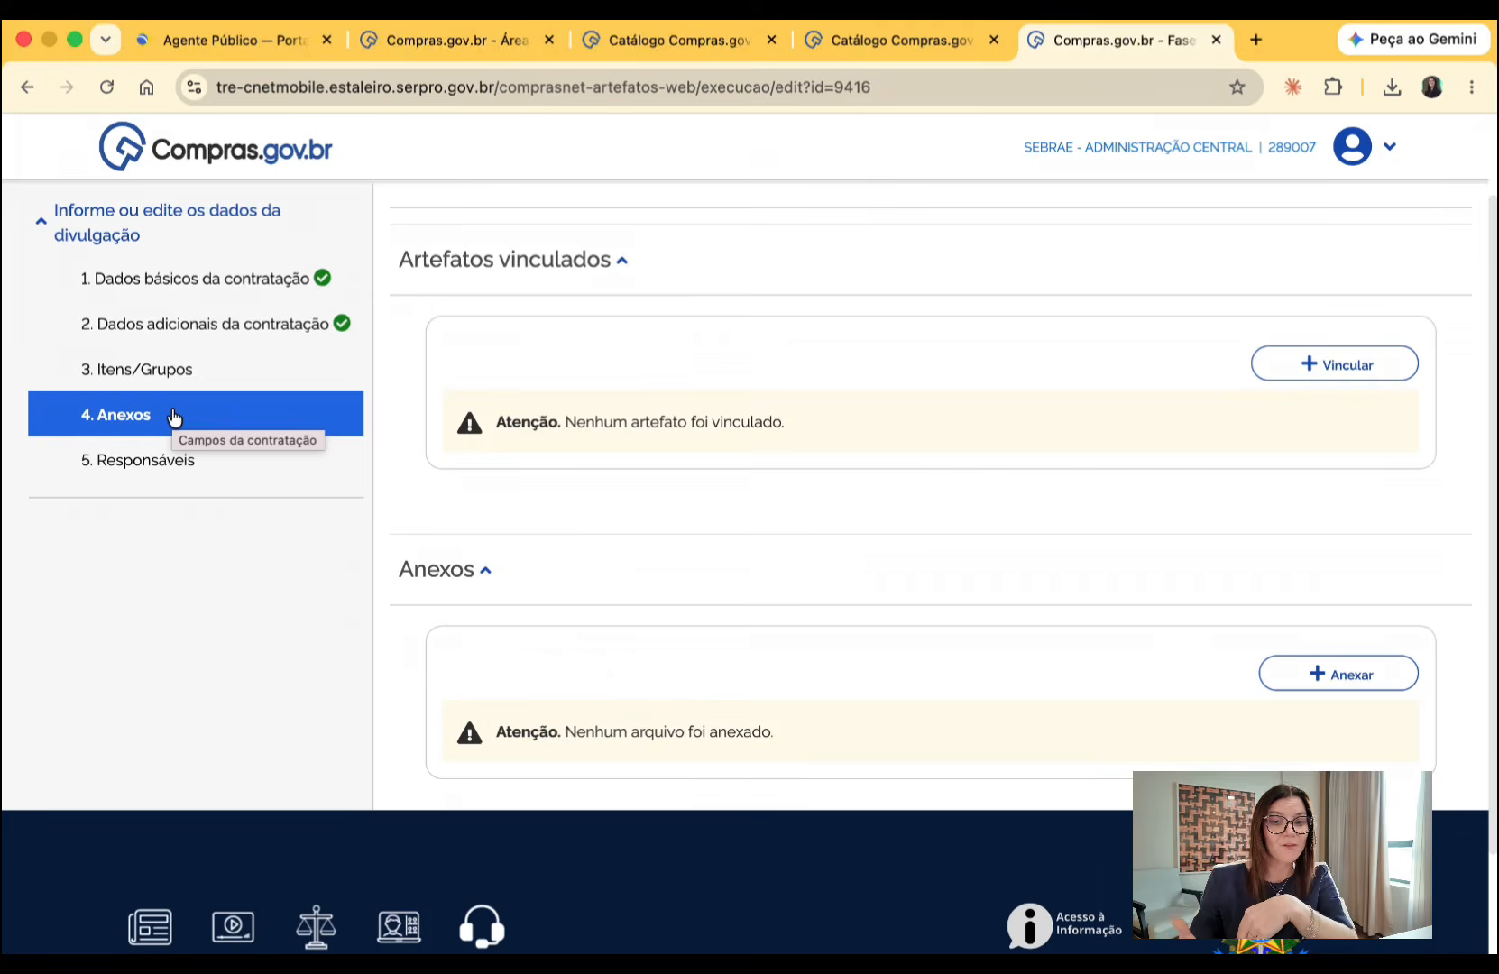
{"action": "left_click", "coordinate": [1315, 683]}
{"action": "left_click", "coordinate": [712, 475]}
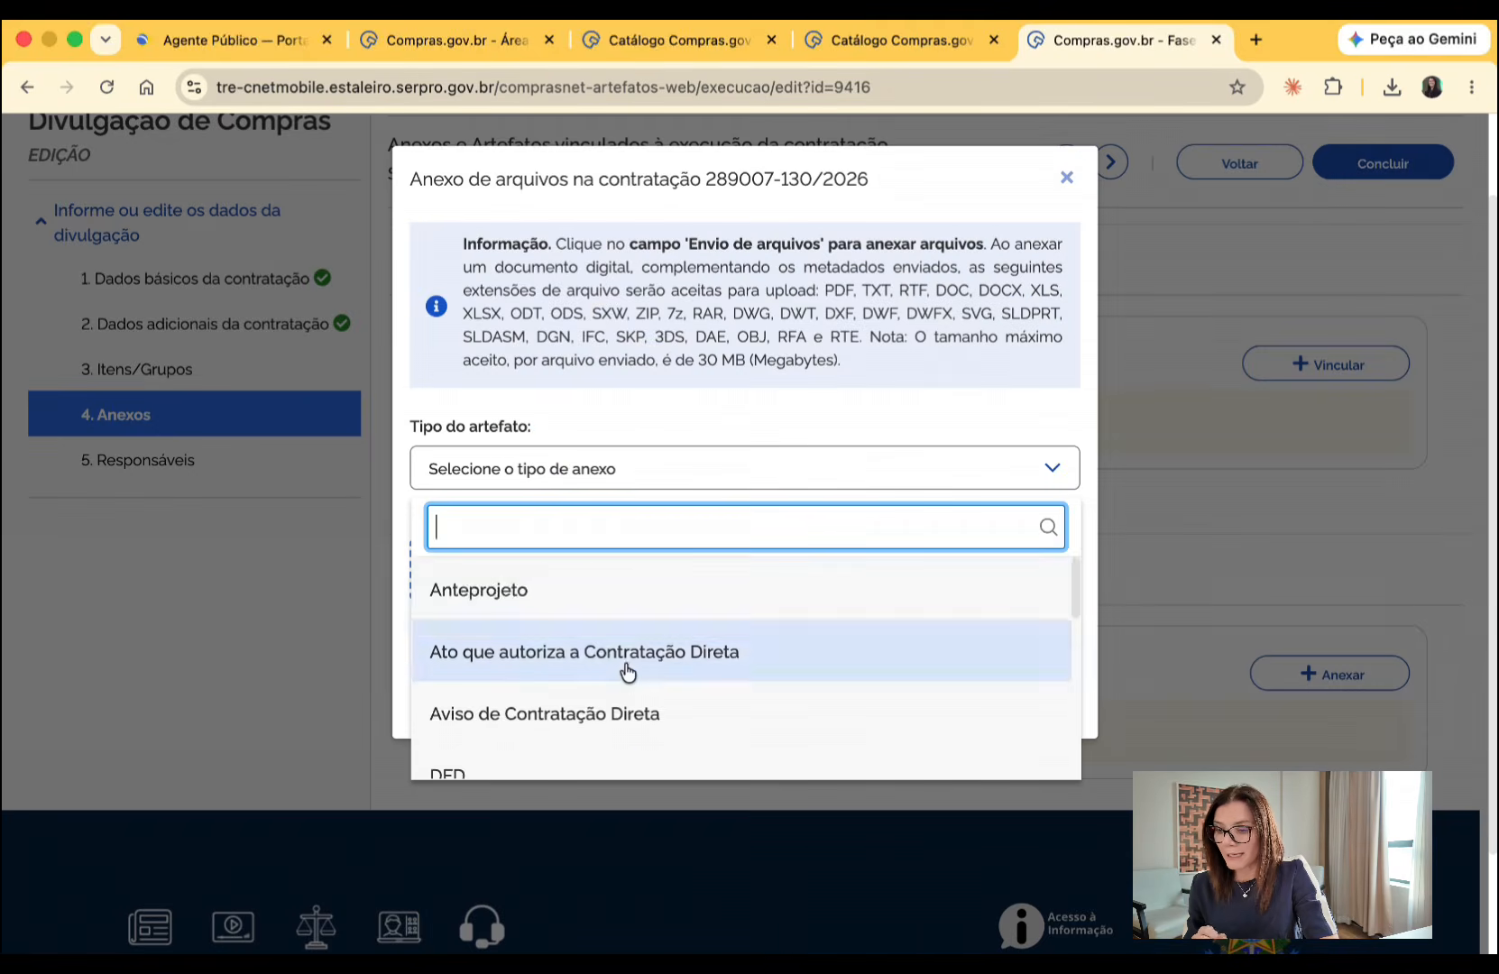
{"action": "scroll", "coordinate": [624, 669], "scroll_direction": "down", "scroll_amount": 2}
{"action": "left_click", "coordinate": [616, 640]}
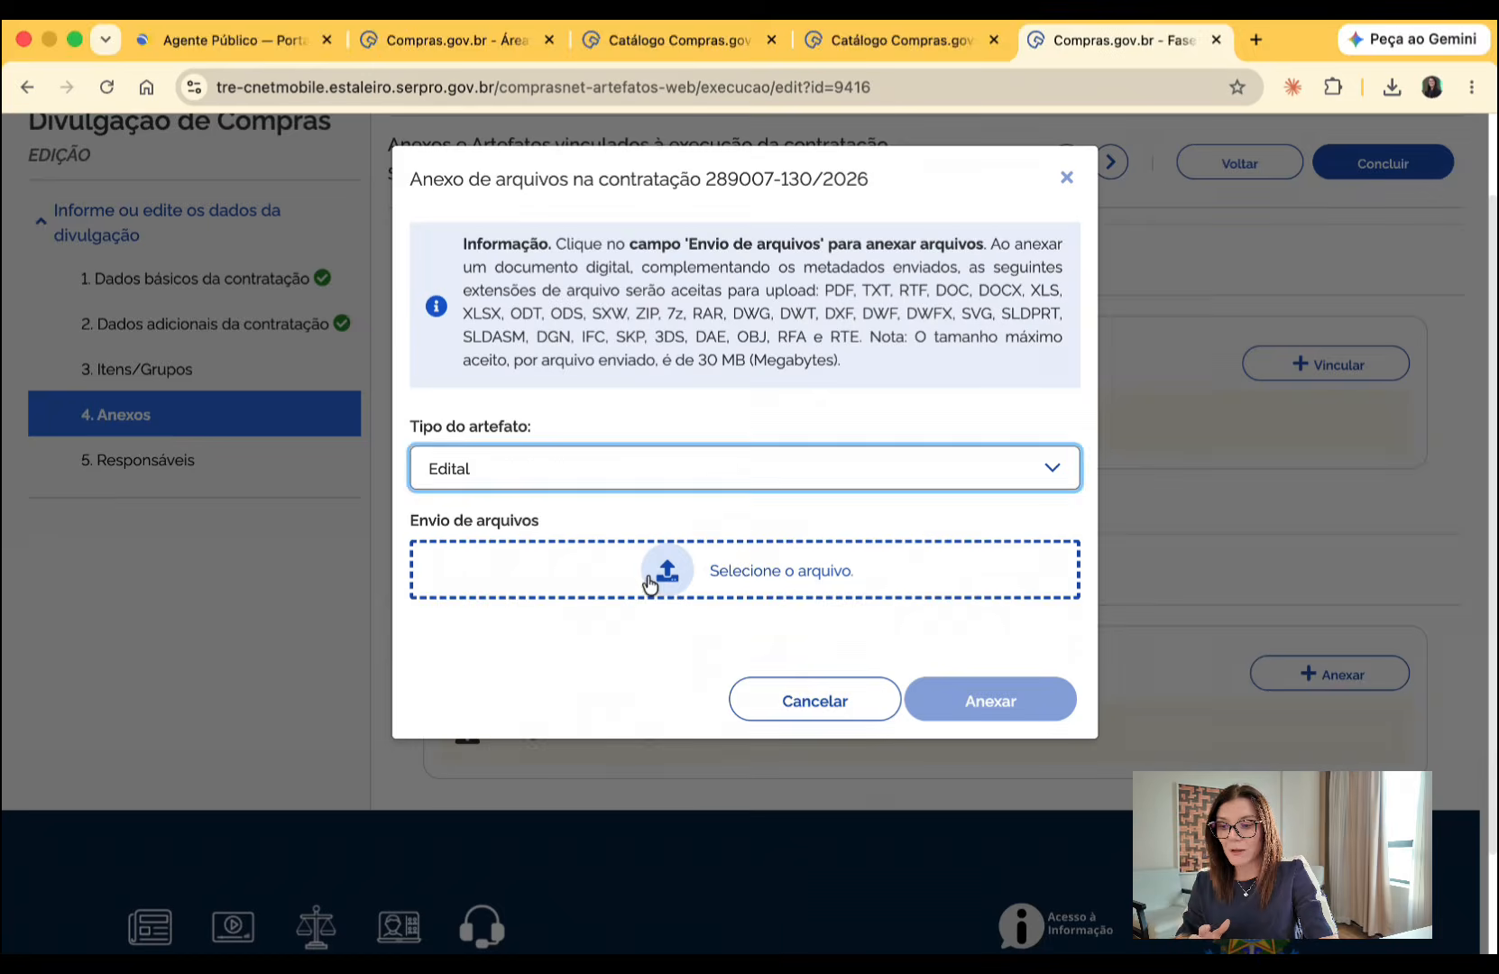
{"action": "left_click", "coordinate": [740, 569]}
{"action": "left_click", "coordinate": [765, 366]}
{"action": "key", "text": "Return"}
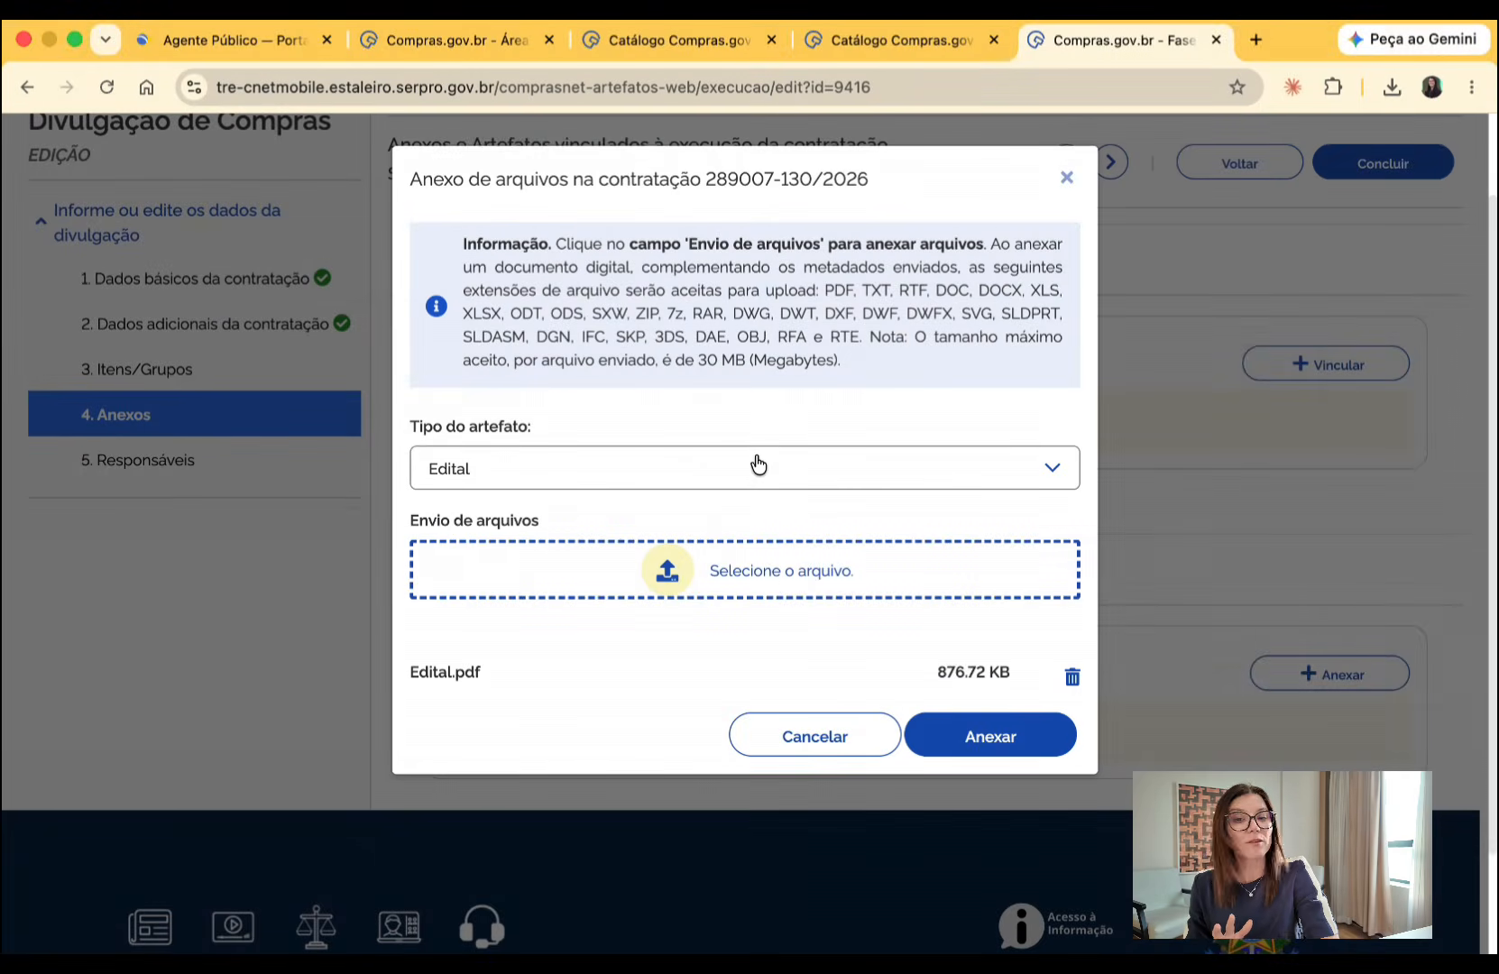
{"action": "left_click", "coordinate": [961, 742]}
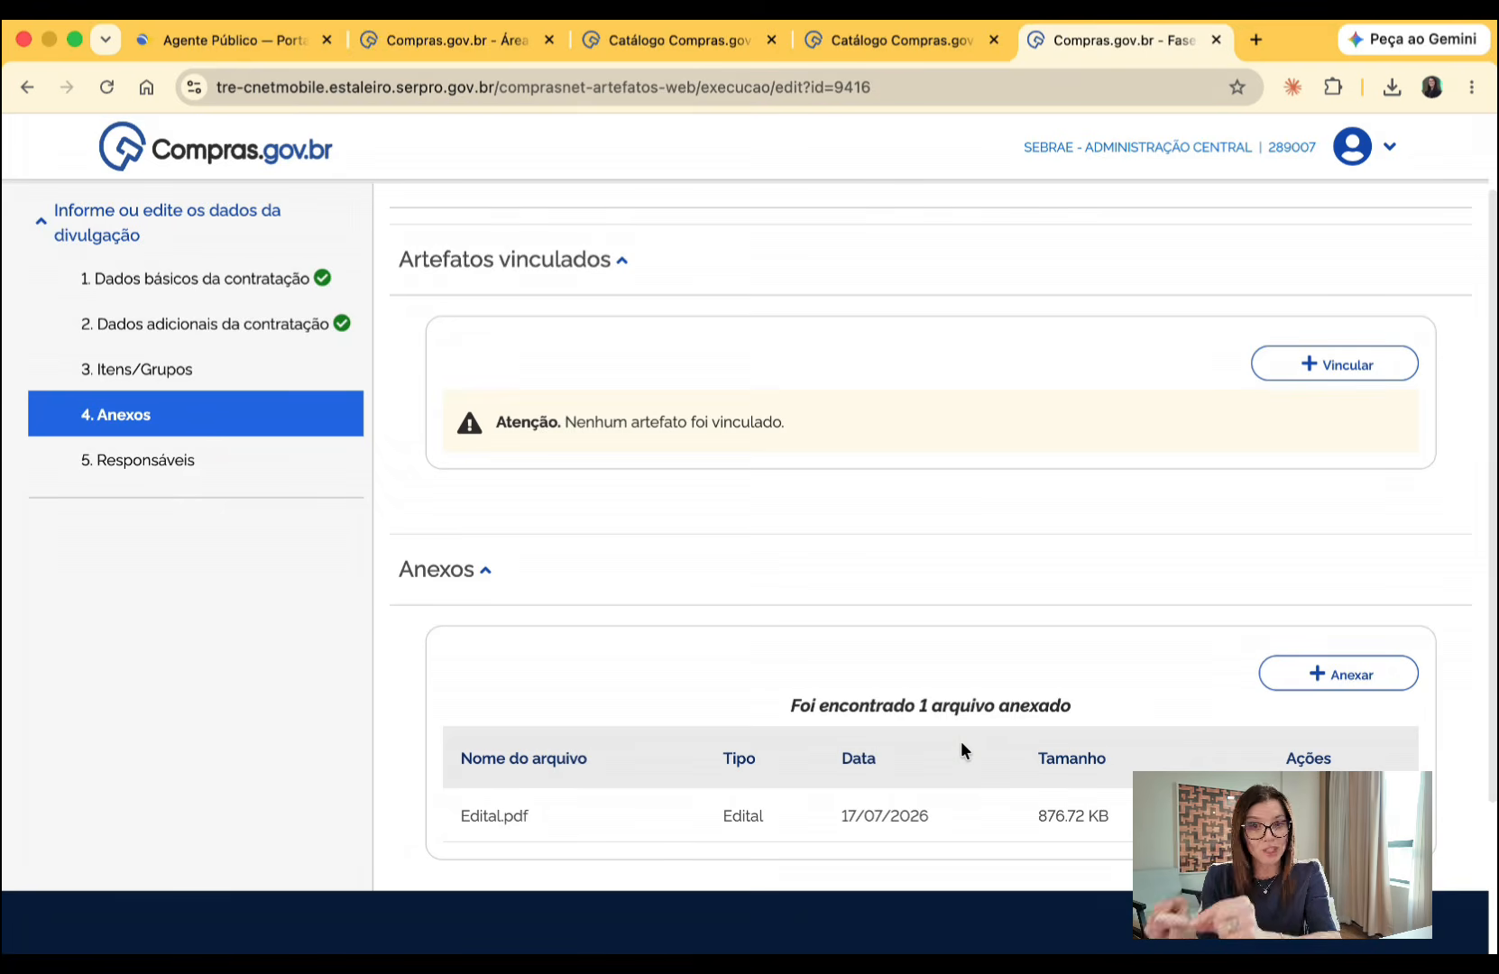
- Attach the Termo de Referencia.pdf file to the procurement with the artifact type Termo de Referência
{"action": "left_click", "coordinate": [1348, 680]}
{"action": "left_click", "coordinate": [748, 473]}
{"action": "scroll", "coordinate": [697, 611], "scroll_direction": "down", "scroll_amount": 5}
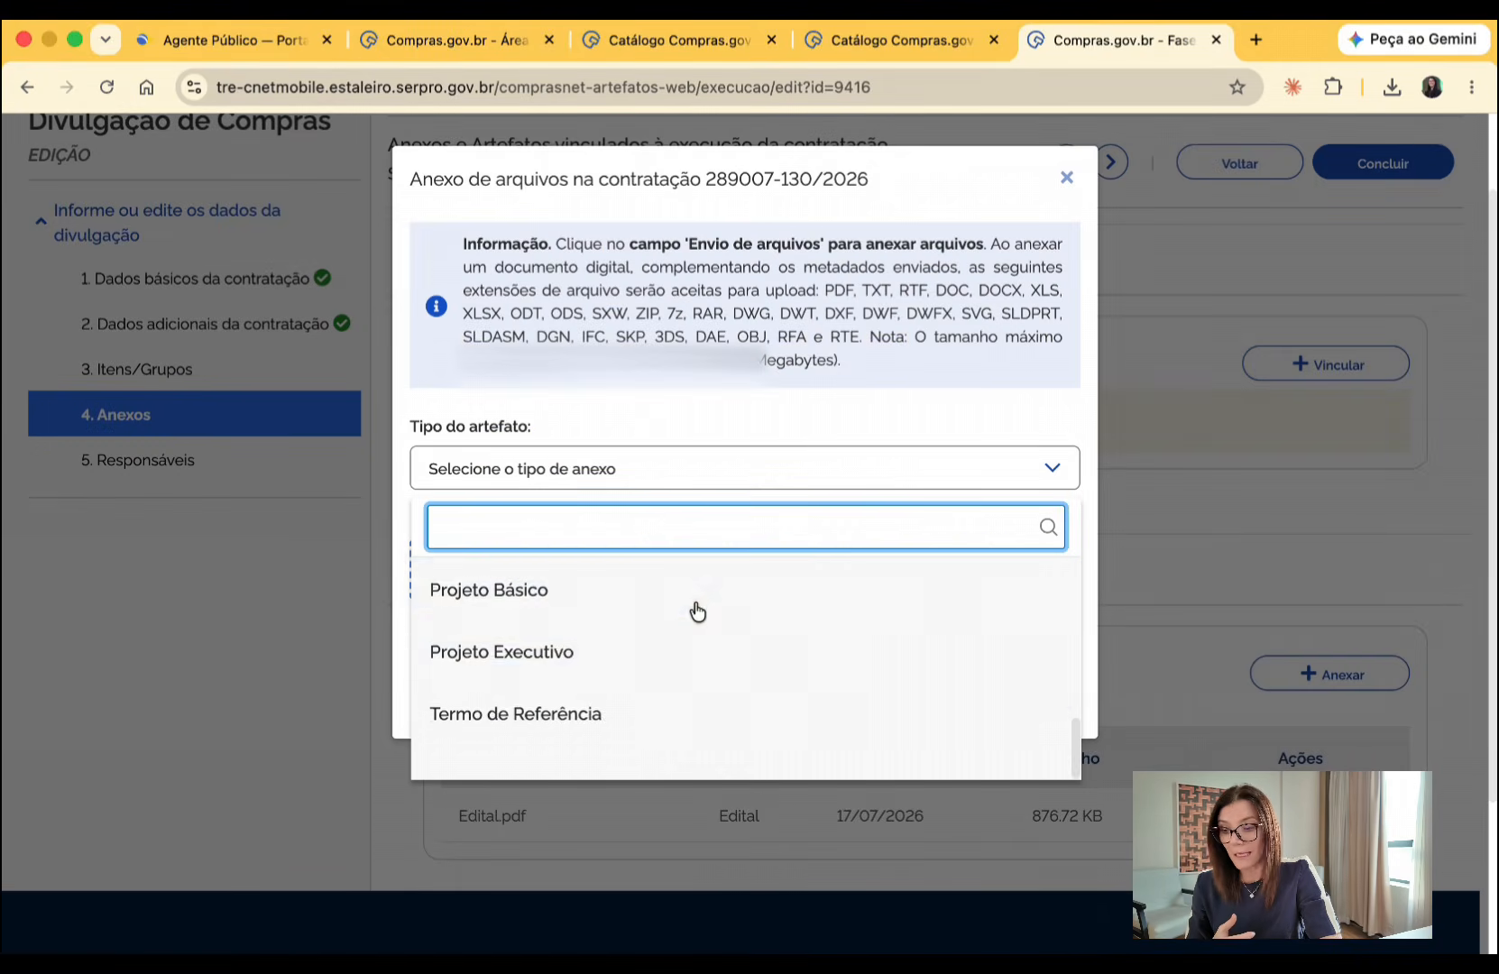
{"action": "left_click", "coordinate": [628, 746]}
{"action": "left_click", "coordinate": [686, 571]}
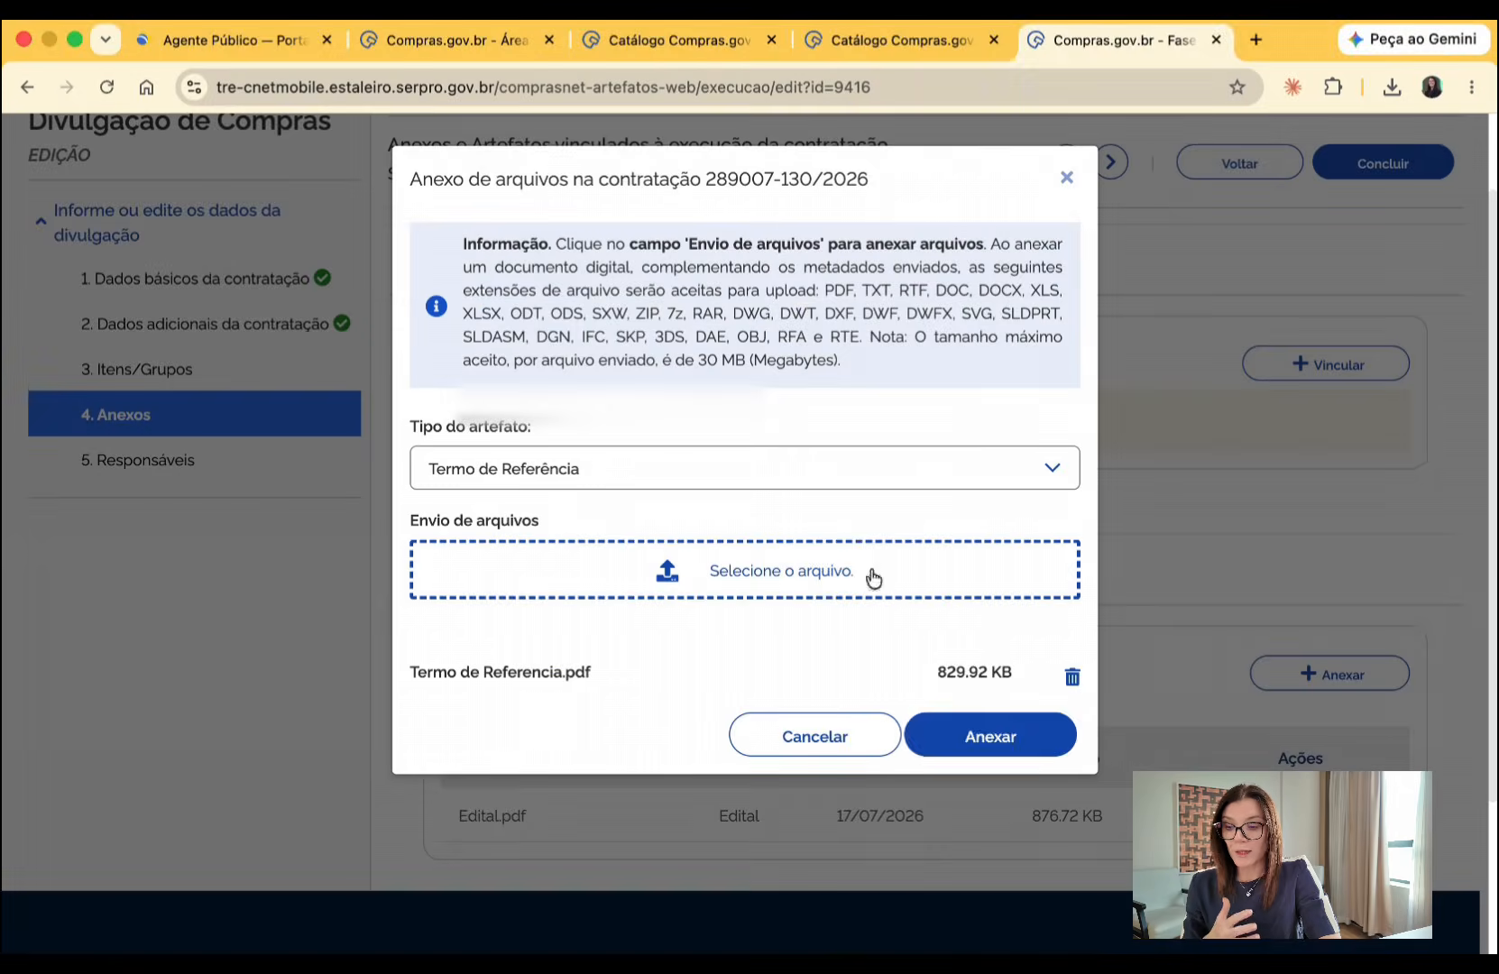
{"action": "left_click", "coordinate": [961, 726]}
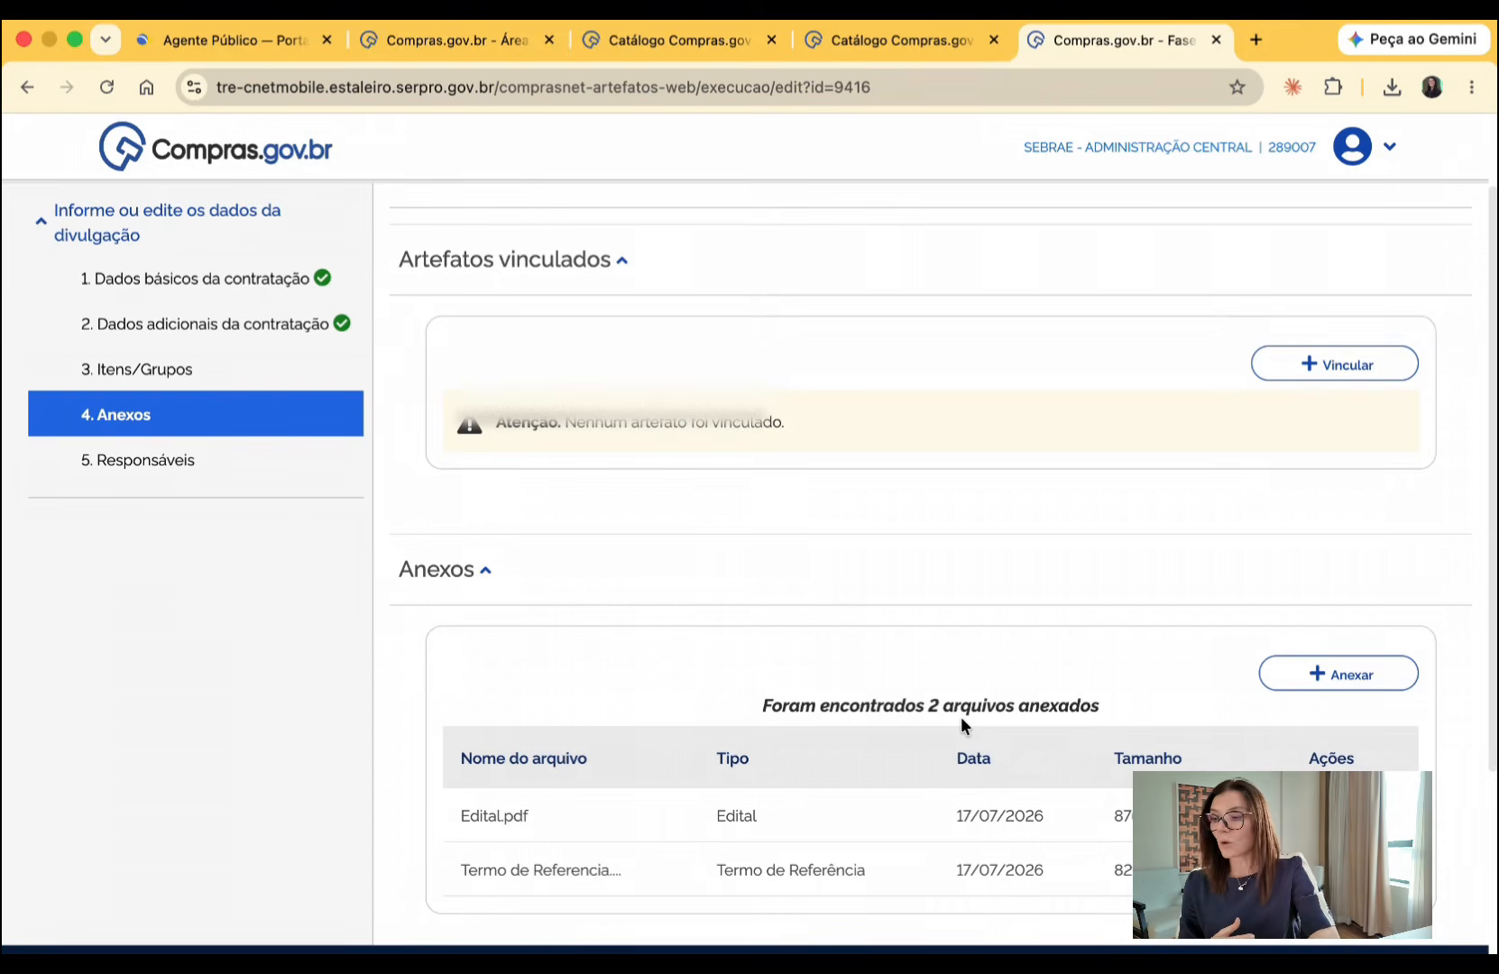
- Start a new entry under Responsáveis and fill in the person's CPF and e-mail with the saved suggestions
{"action": "left_click", "coordinate": [141, 460]}
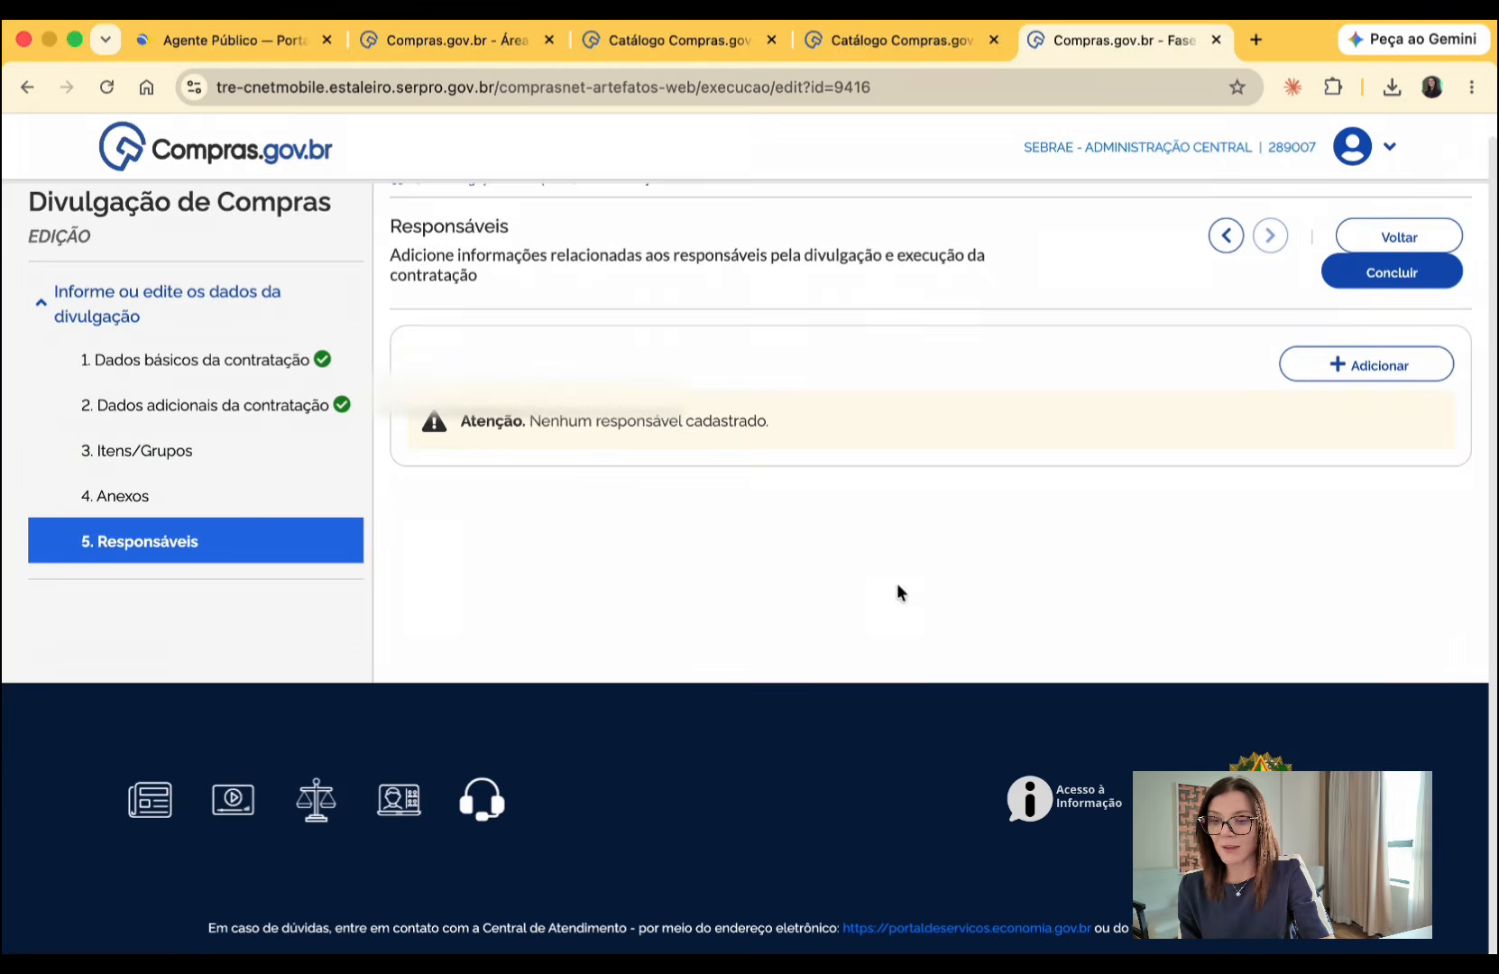
{"action": "left_click", "coordinate": [1372, 370]}
{"action": "left_click", "coordinate": [675, 301]}
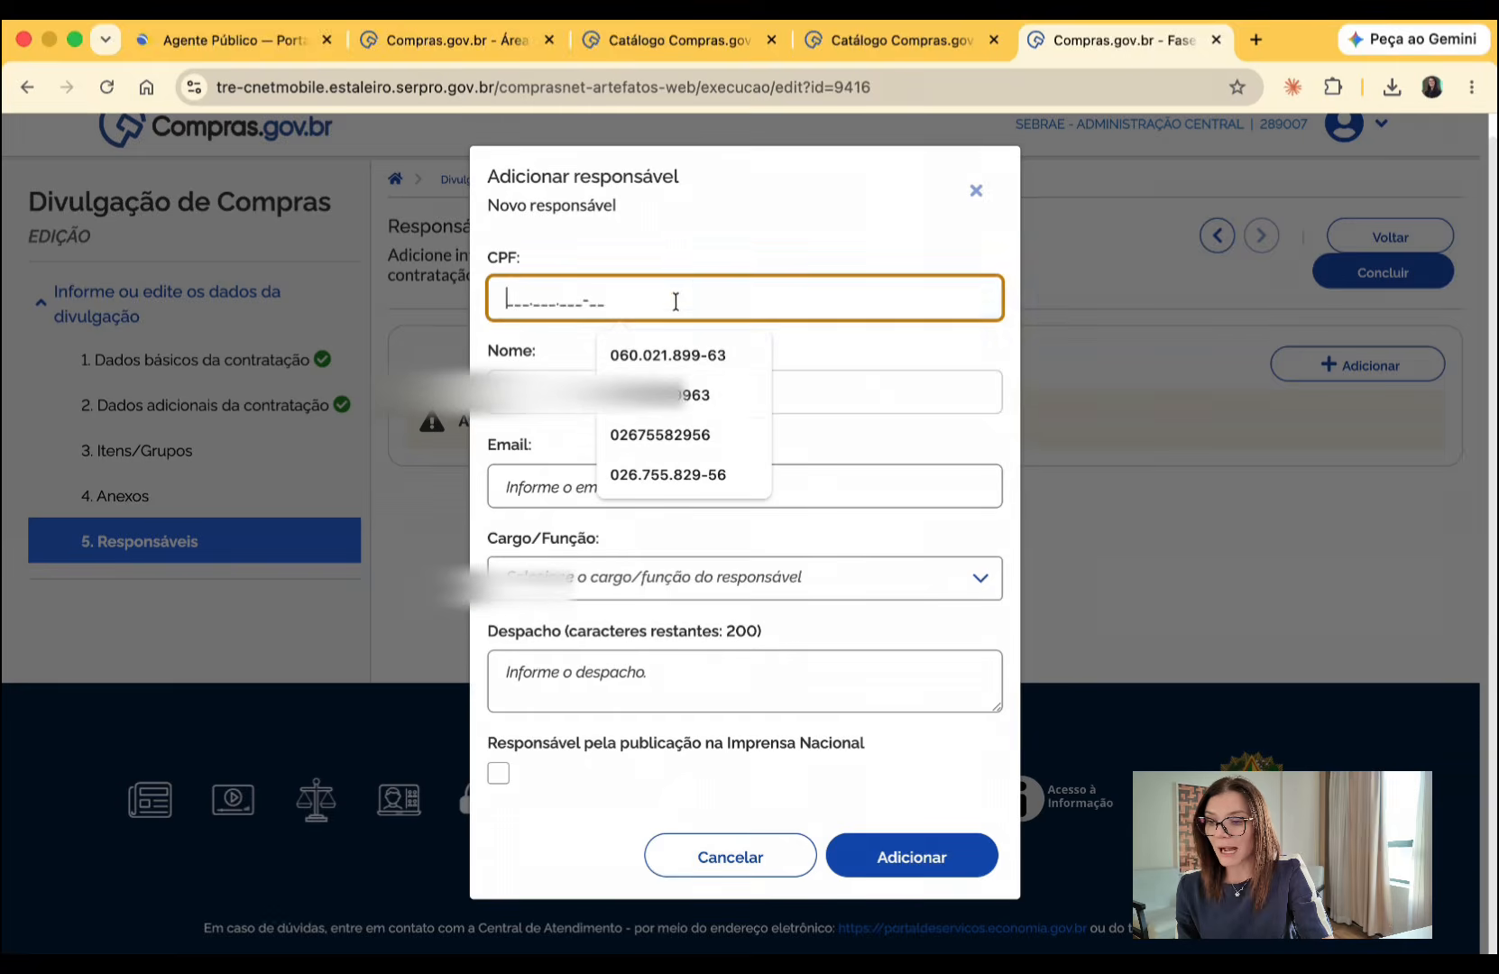
{"action": "left_click", "coordinate": [686, 395]}
{"action": "left_click", "coordinate": [669, 487]}
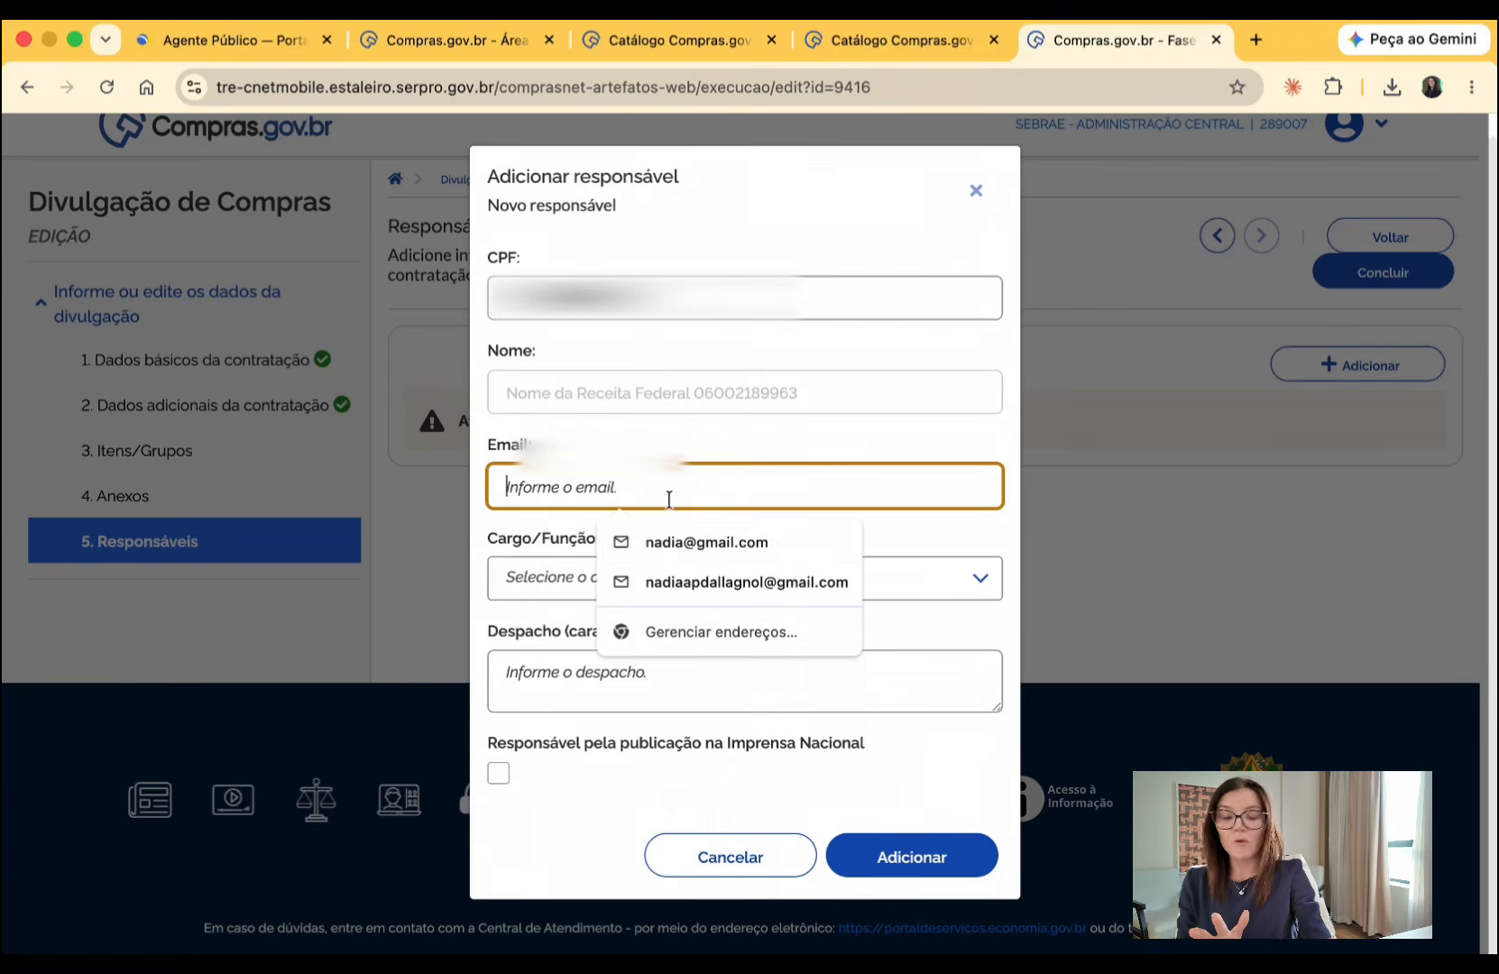
{"action": "left_click", "coordinate": [683, 540]}
- Assign the role Pregoeiro, leave the Imprensa Nacional publication responsibility unchecked, and add the responsible person
{"action": "left_click", "coordinate": [658, 581]}
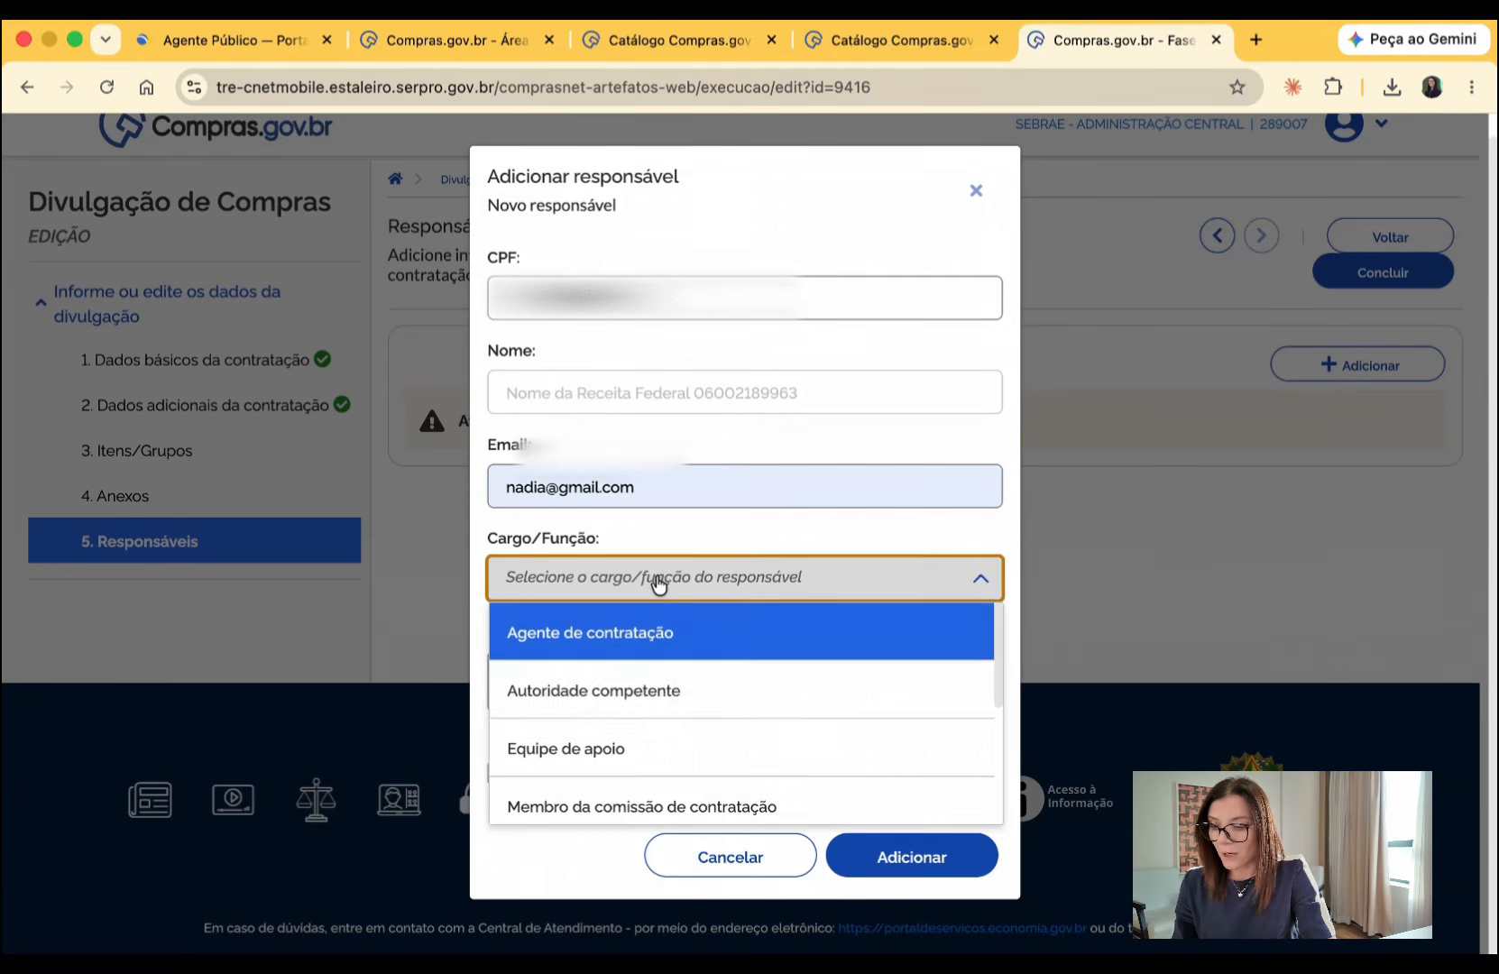
{"action": "scroll", "coordinate": [618, 728], "scroll_direction": "down", "scroll_amount": 3}
{"action": "left_click", "coordinate": [618, 750]}
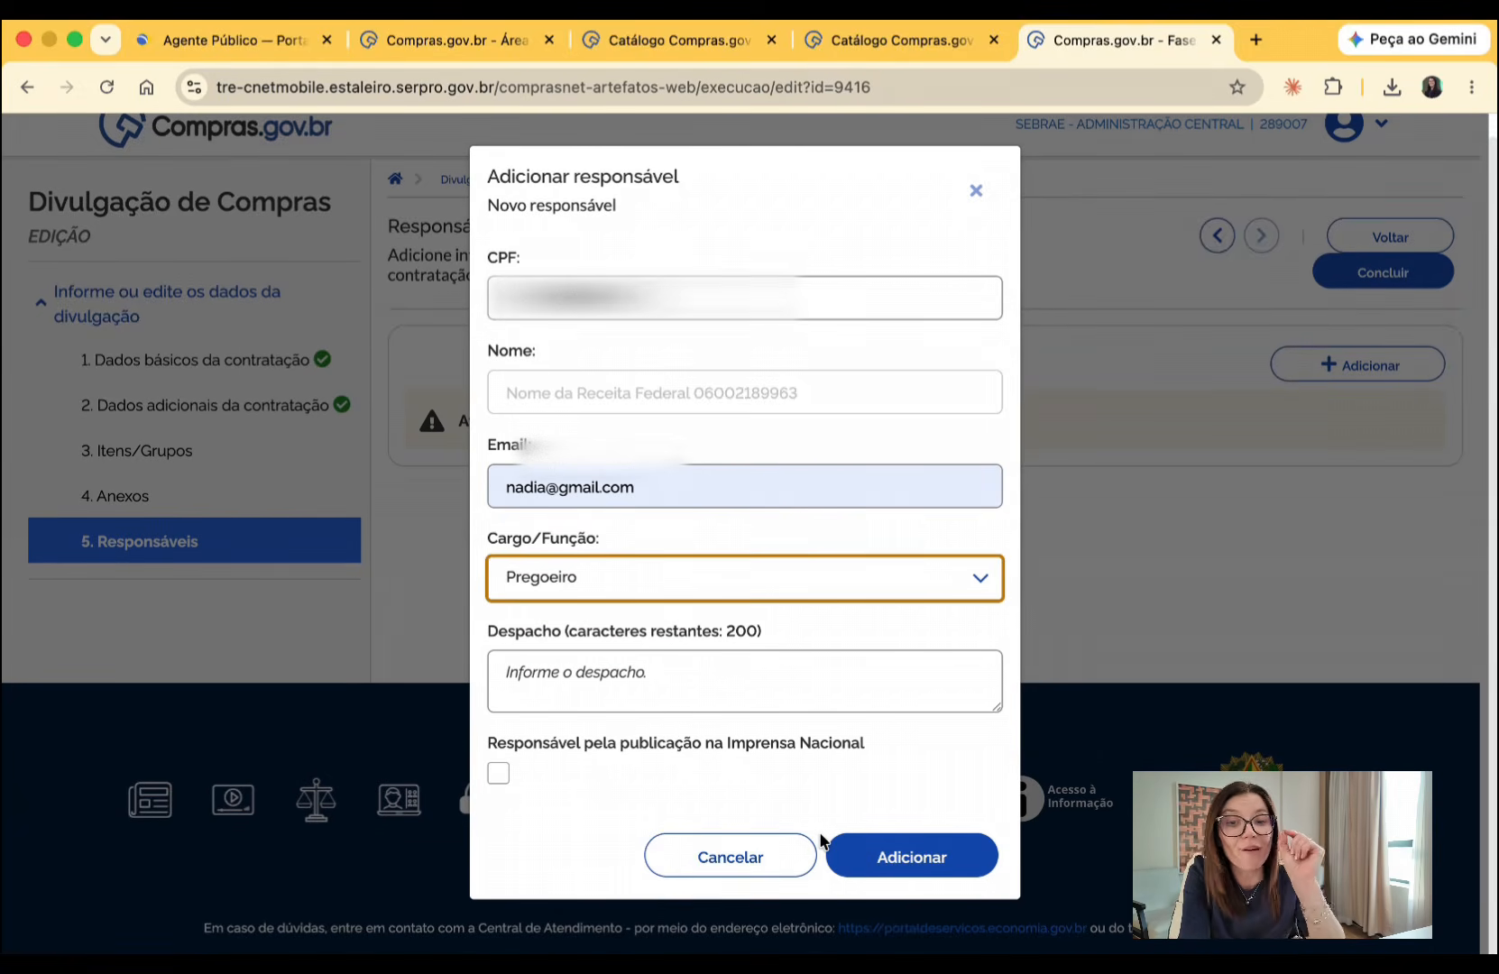
{"action": "left_click", "coordinate": [498, 775]}
{"action": "left_click", "coordinate": [498, 775]}
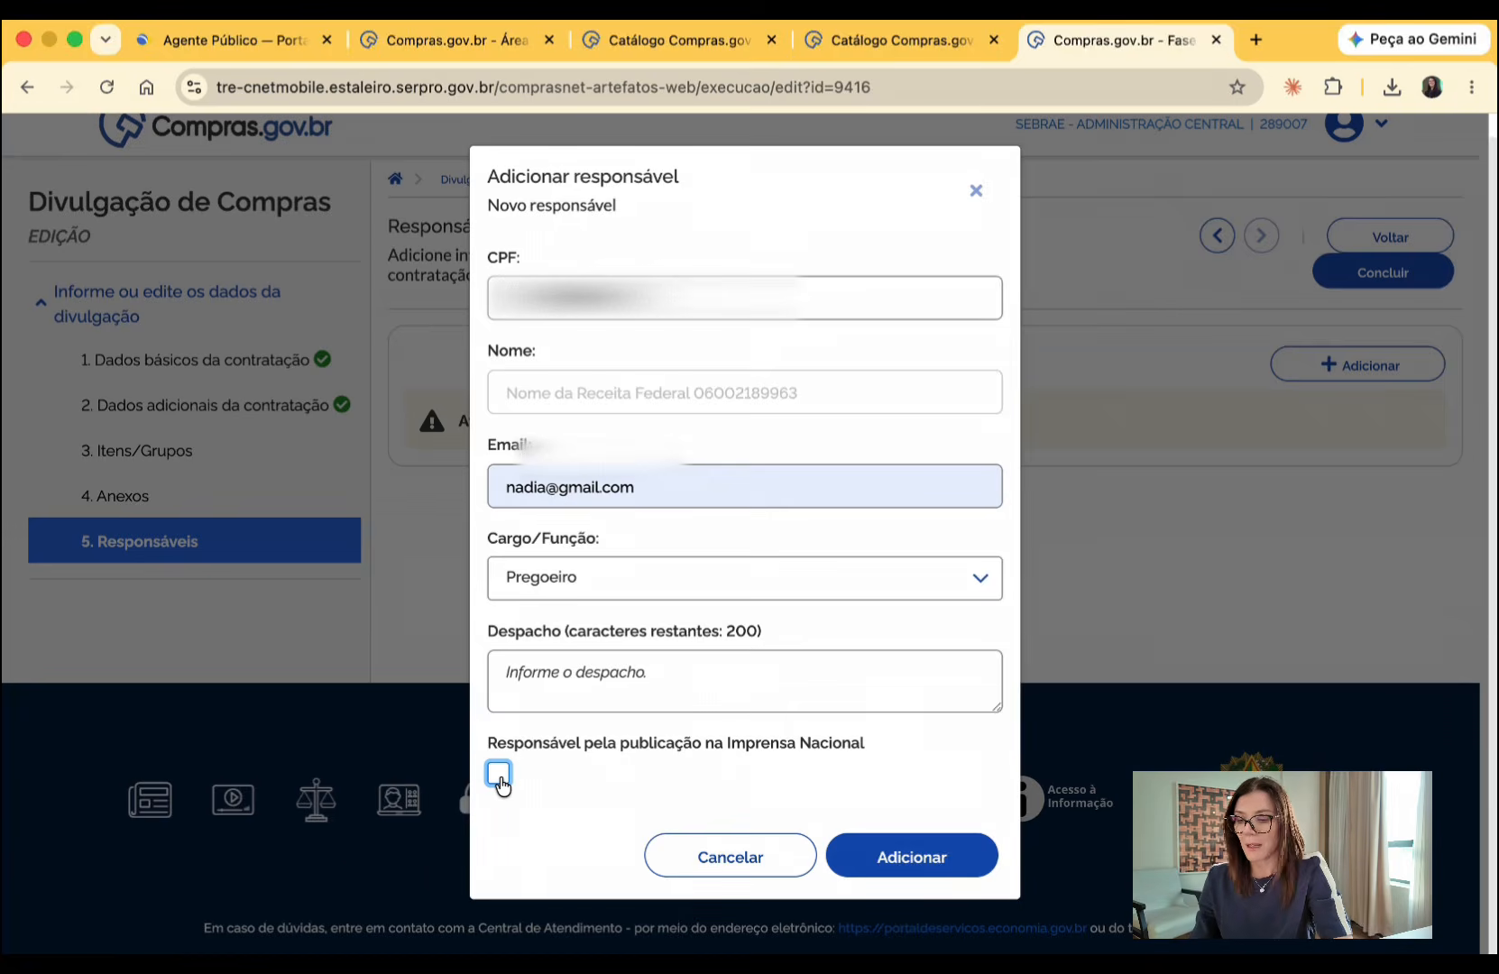
{"action": "left_click", "coordinate": [895, 861]}
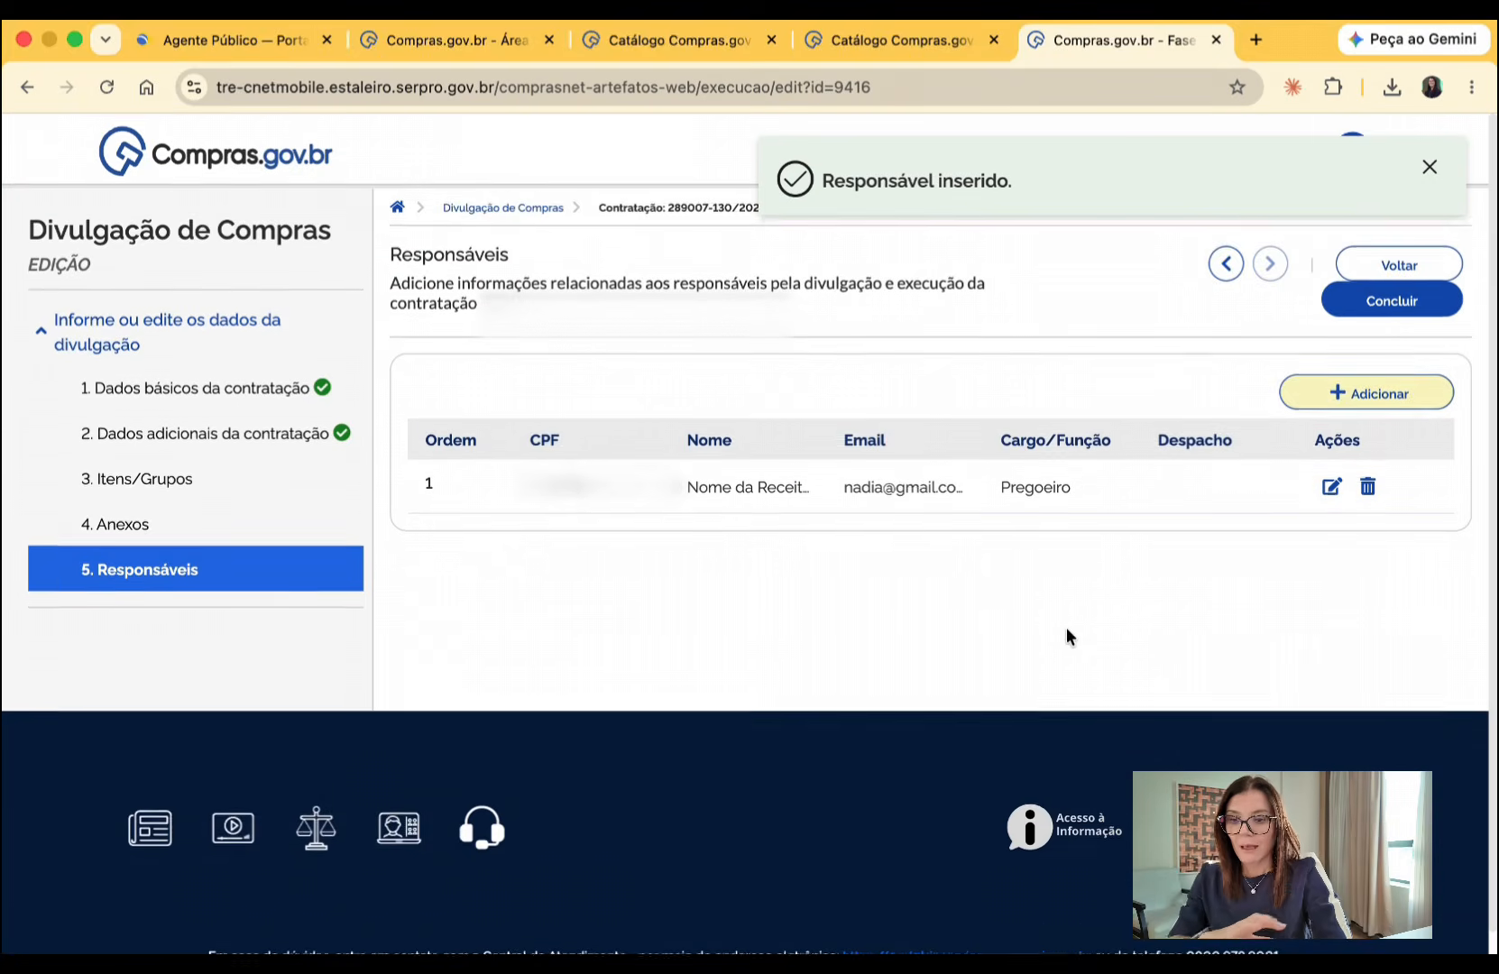
- Conclude the procurement's editing, try to open its preview, and review the items and attachments in the summary
{"action": "left_click", "coordinate": [1365, 315]}
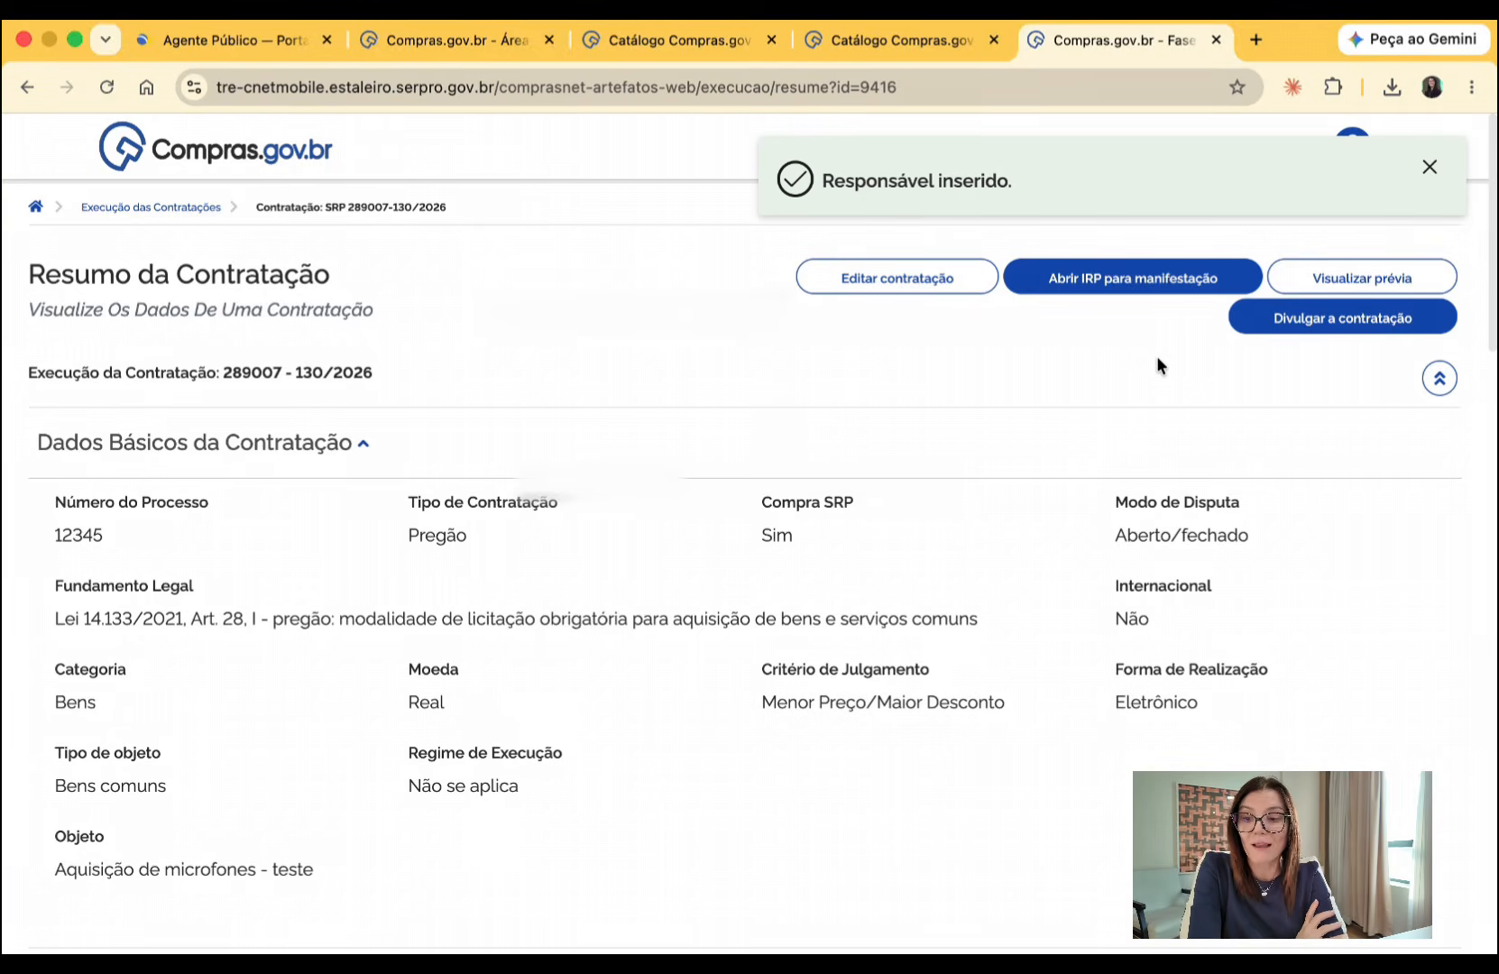
{"action": "left_click", "coordinate": [1342, 276]}
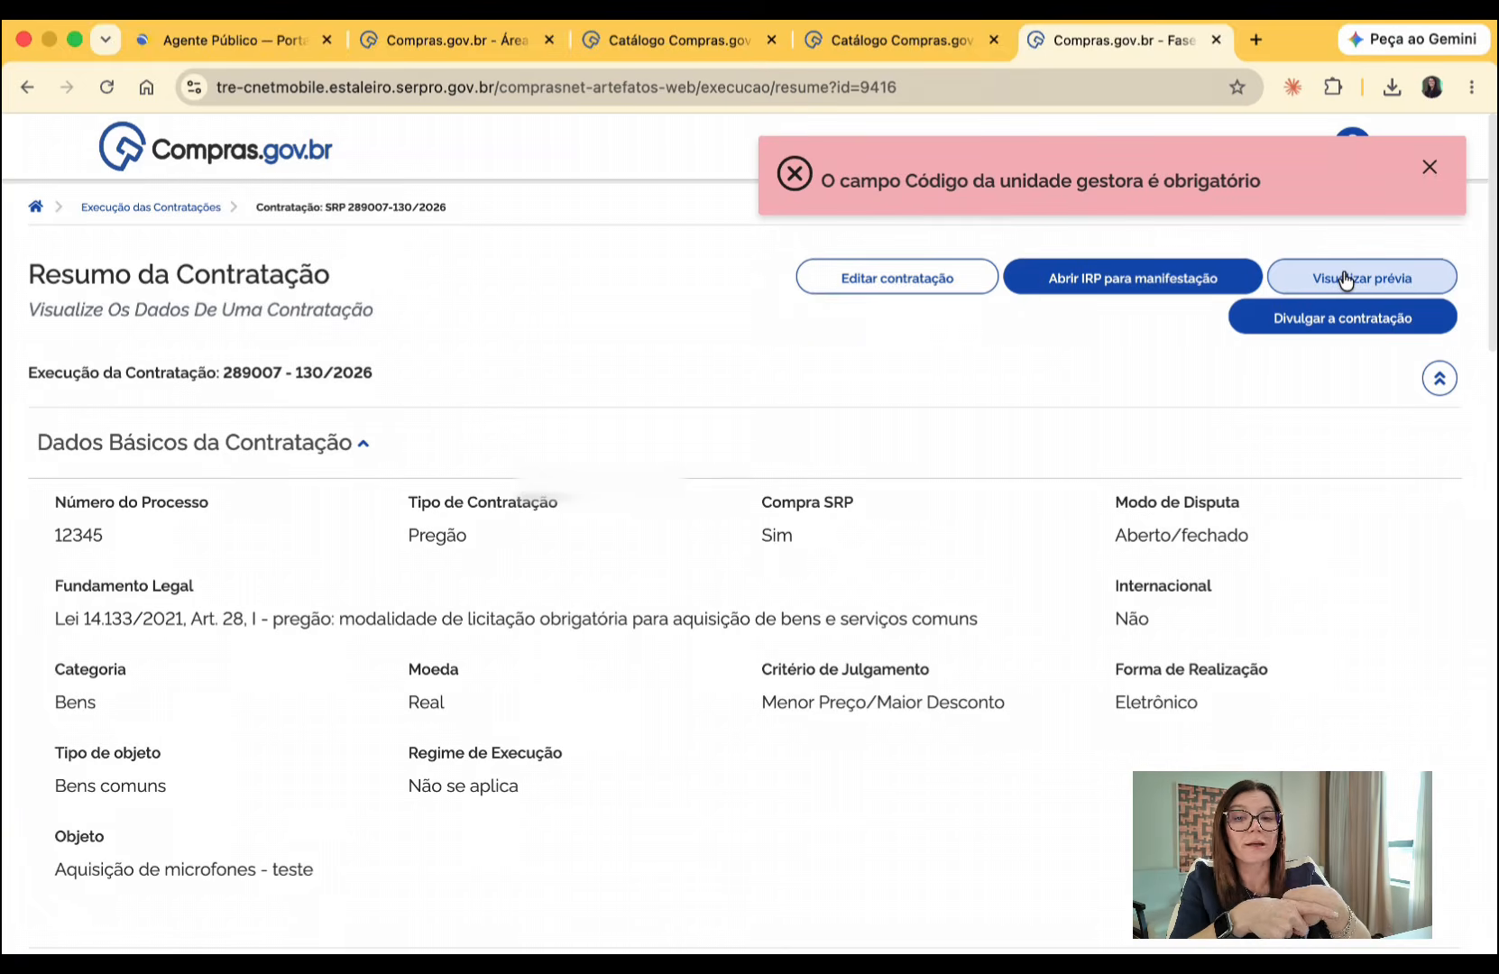
{"action": "scroll", "coordinate": [1345, 280], "scroll_direction": "down", "scroll_amount": 15}
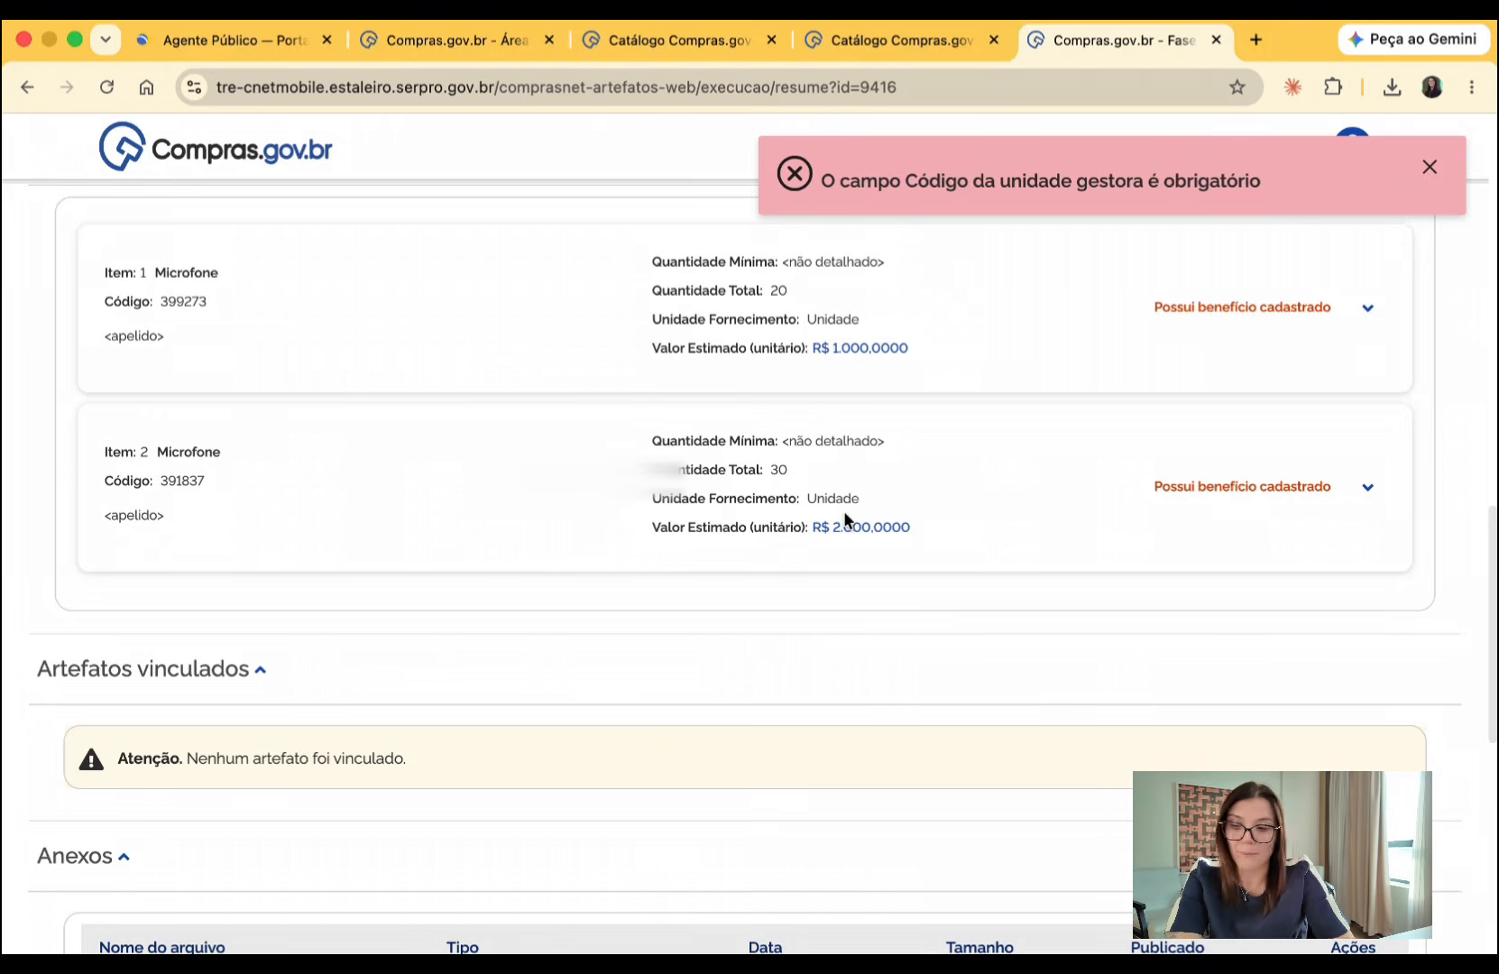
{"action": "scroll", "coordinate": [845, 519], "scroll_direction": "up", "scroll_amount": 15}
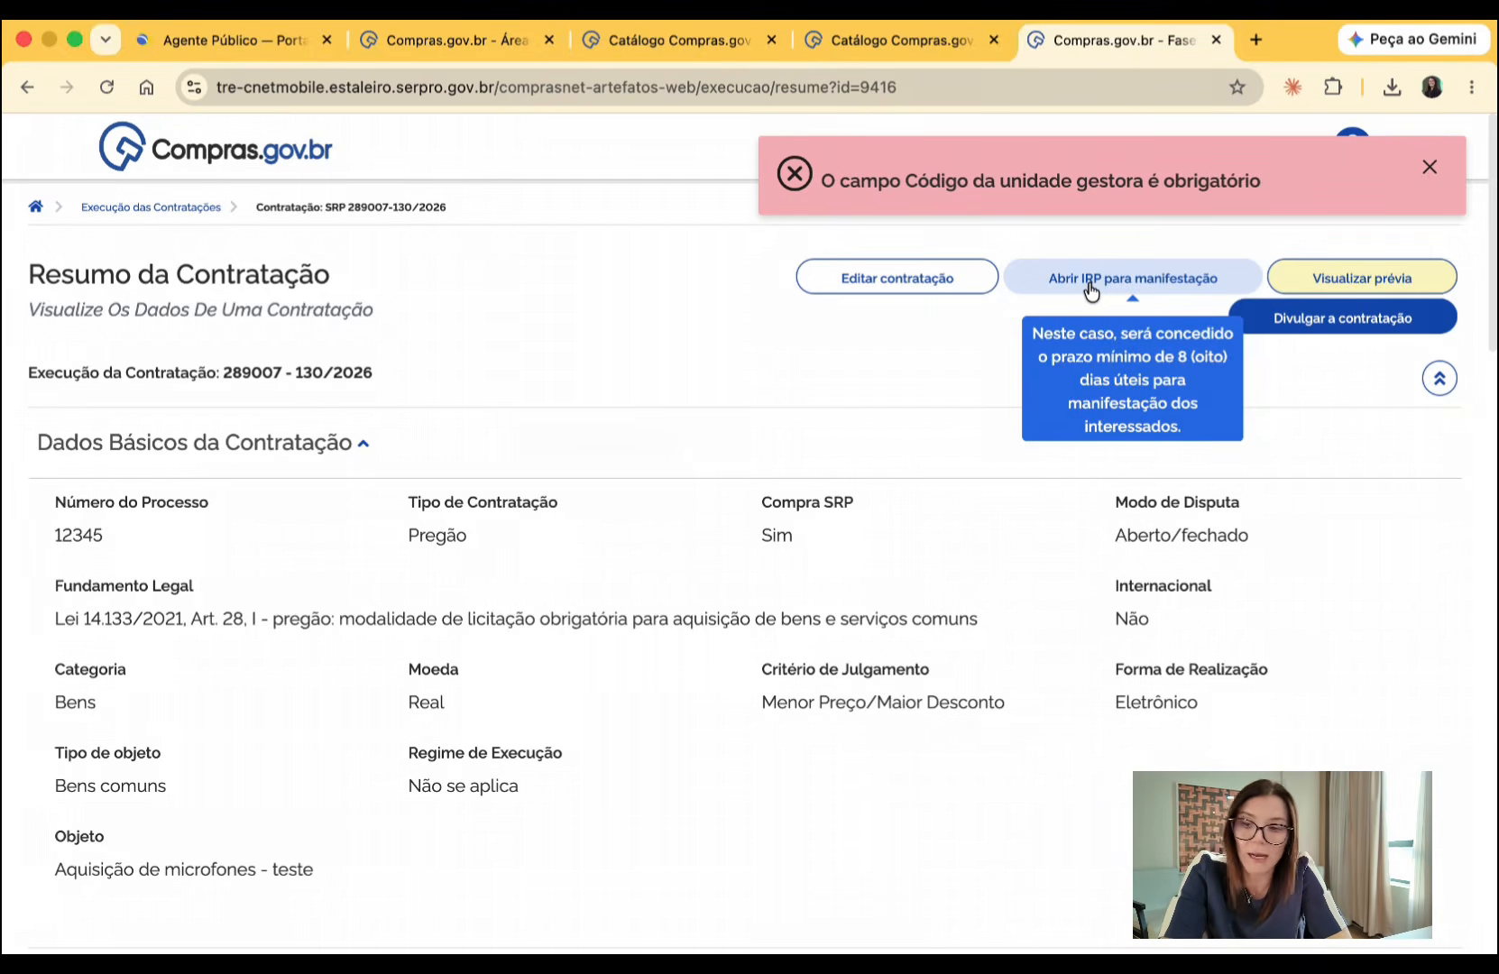
- Publish the procurement without opening it for expressions of interest and without empenho number and year, and close the publication notice
{"action": "left_click", "coordinate": [1349, 326]}
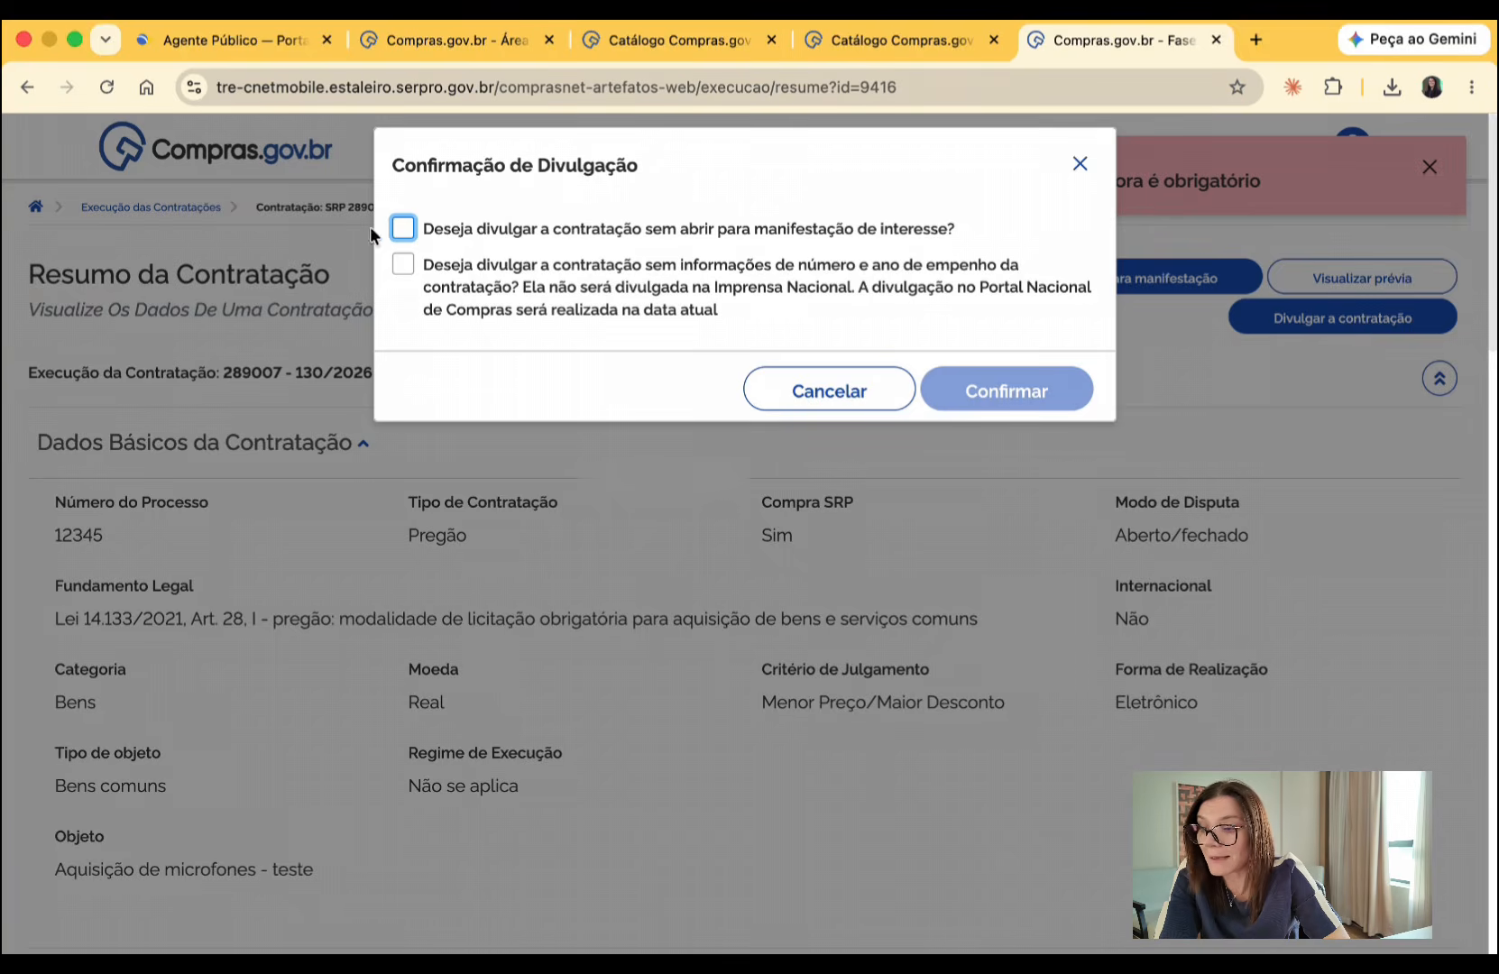
{"action": "left_click", "coordinate": [404, 231]}
{"action": "left_click", "coordinate": [404, 265]}
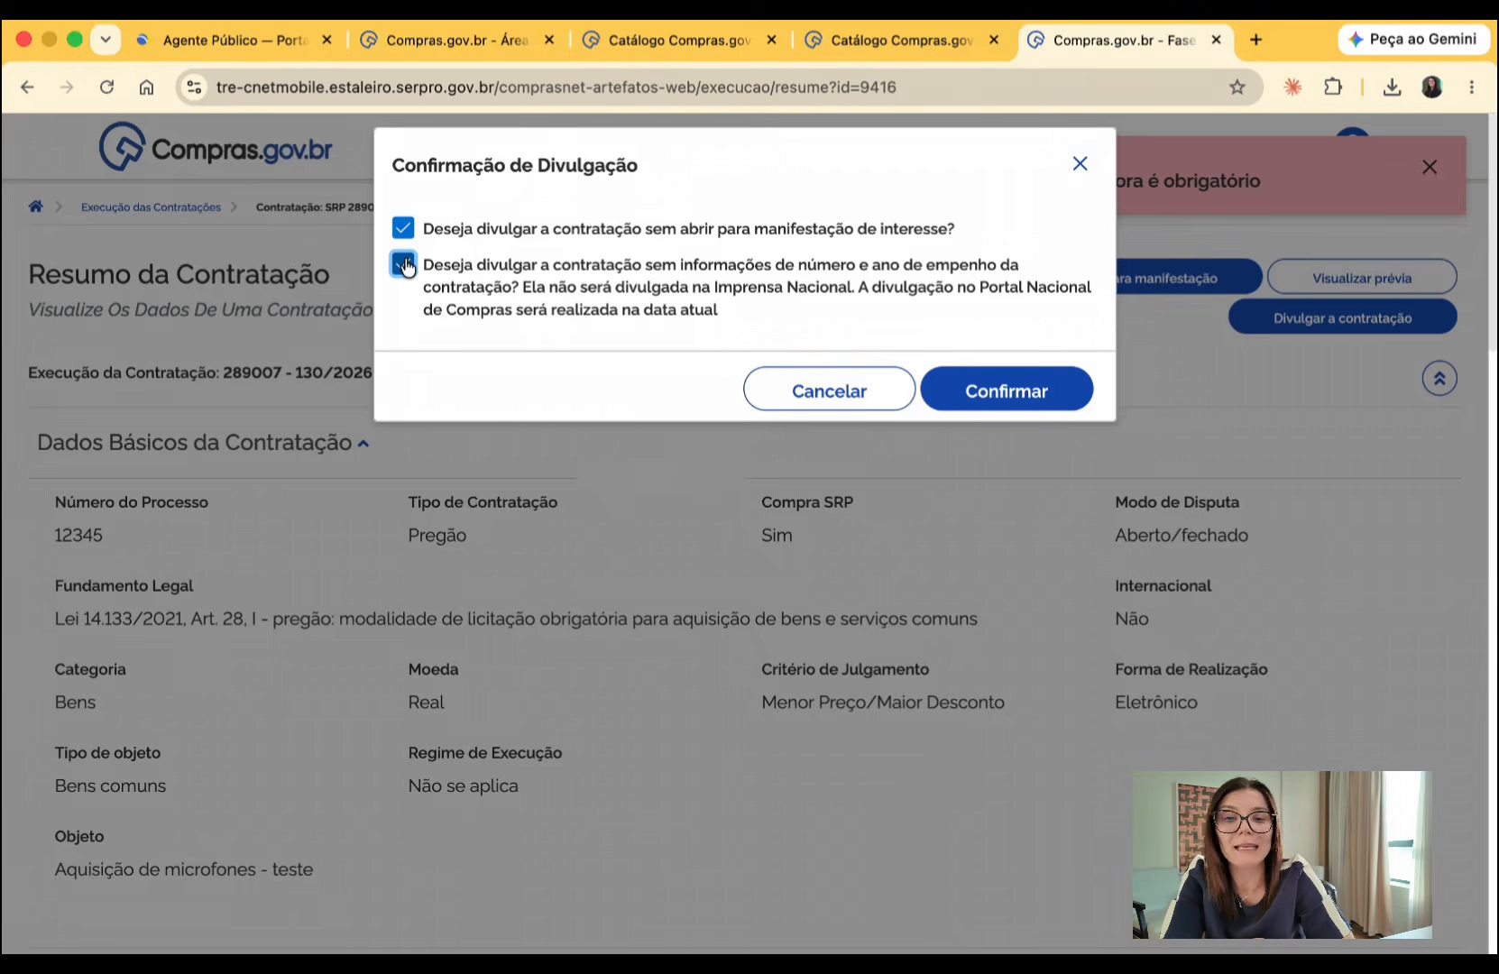
{"action": "left_click", "coordinate": [929, 377]}
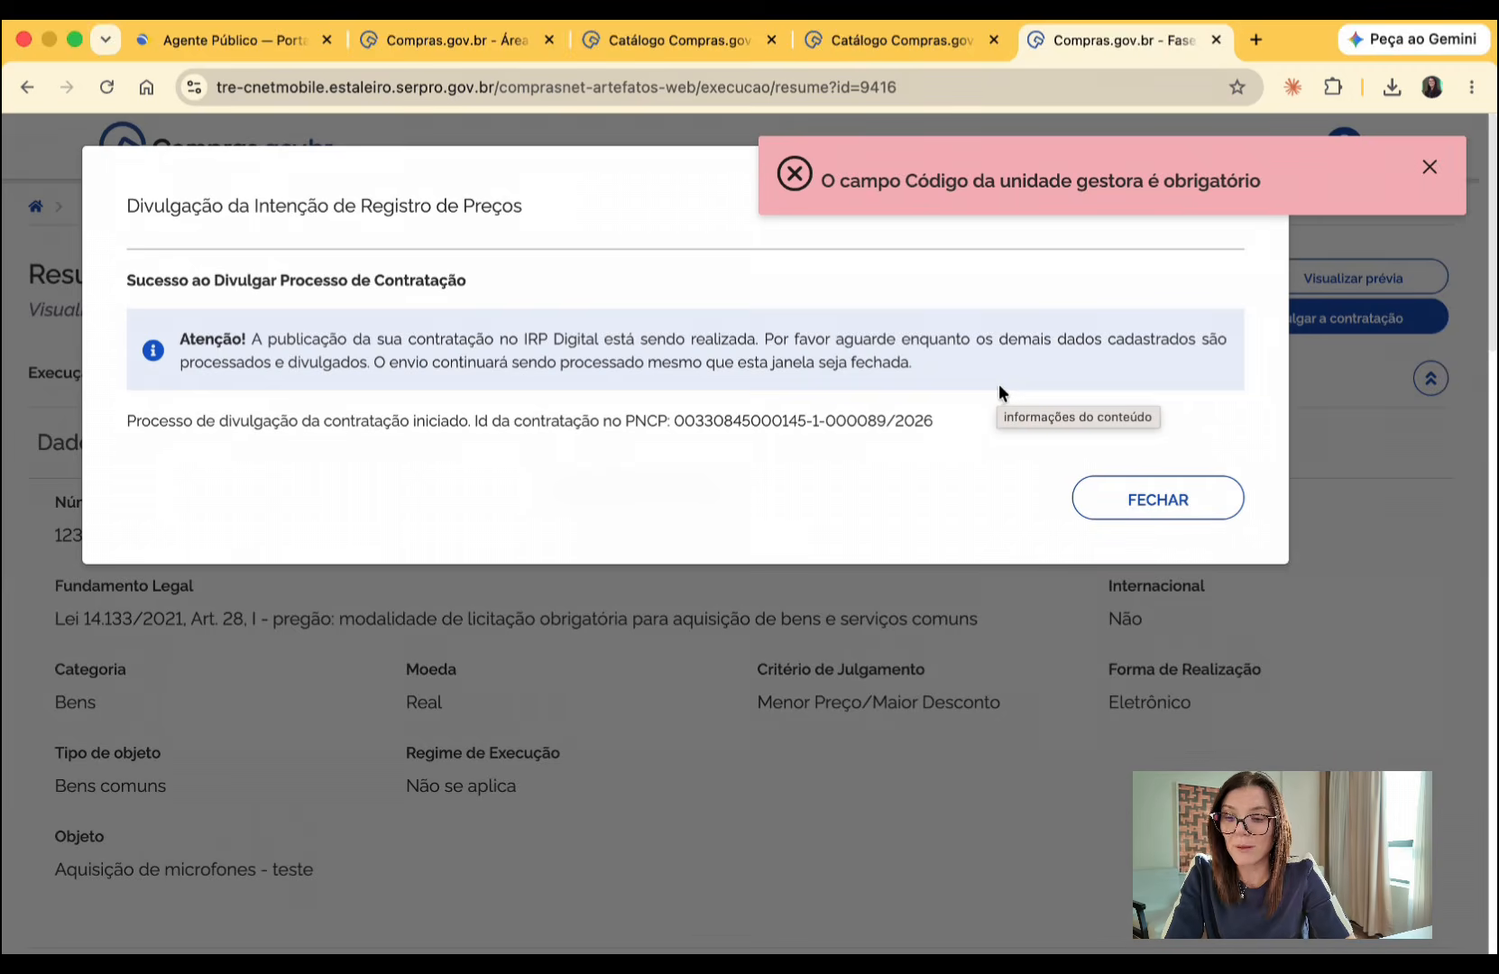
{"action": "left_click", "coordinate": [1157, 500]}
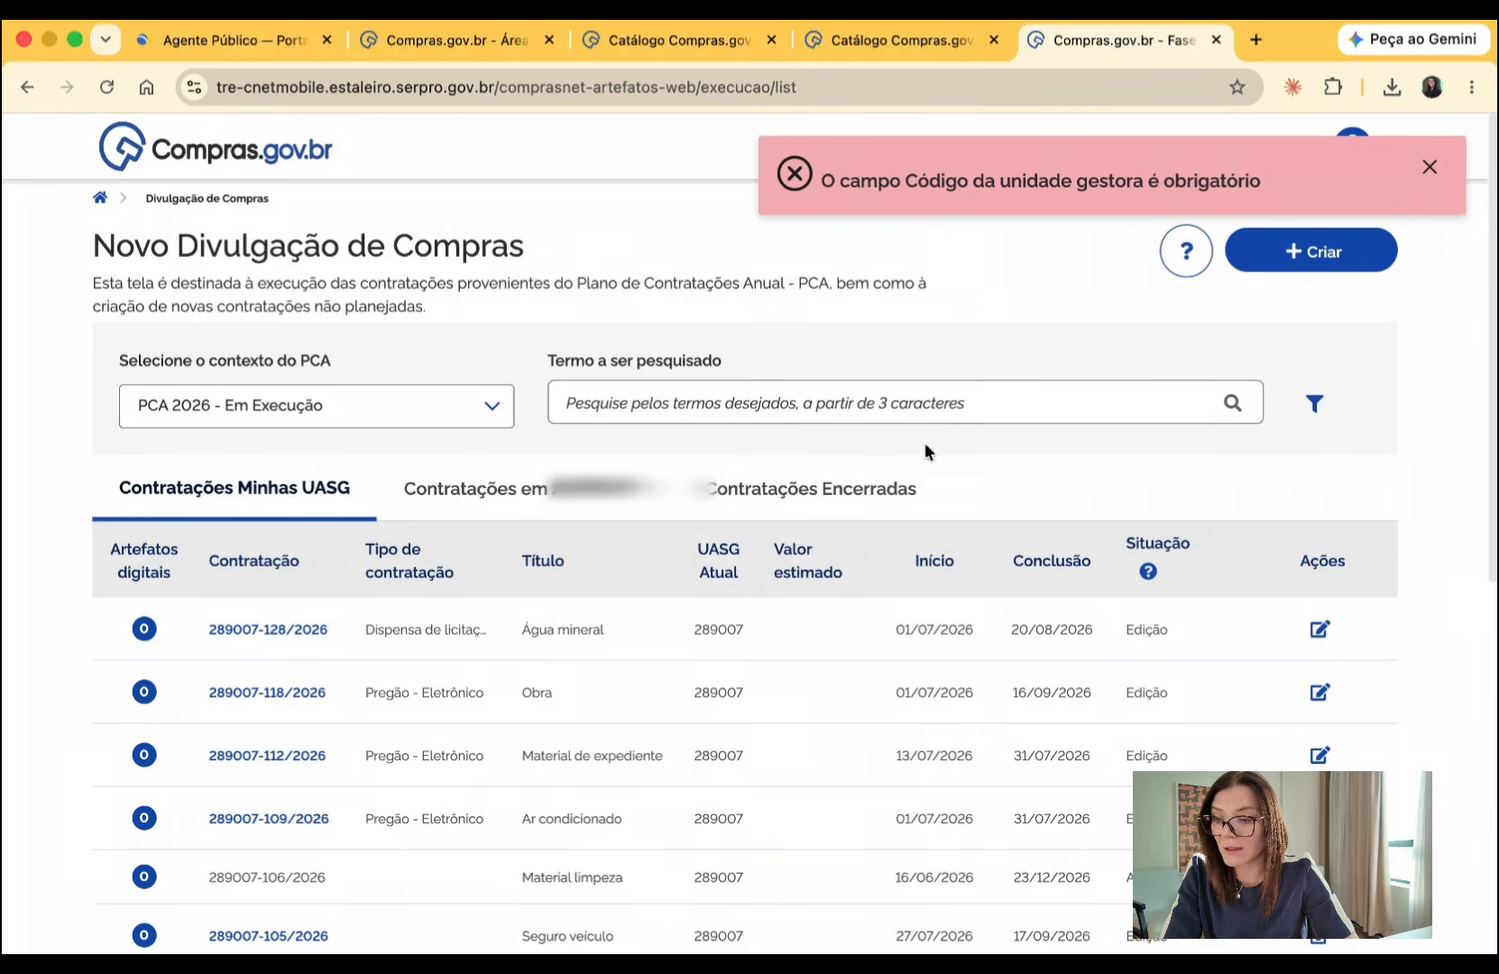
- Among the ongoing procurements, check the status of Microfone and Café, and list the actions available for Café
{"action": "left_click", "coordinate": [599, 500]}
{"action": "scroll", "coordinate": [1061, 624], "scroll_direction": "down", "scroll_amount": 1}
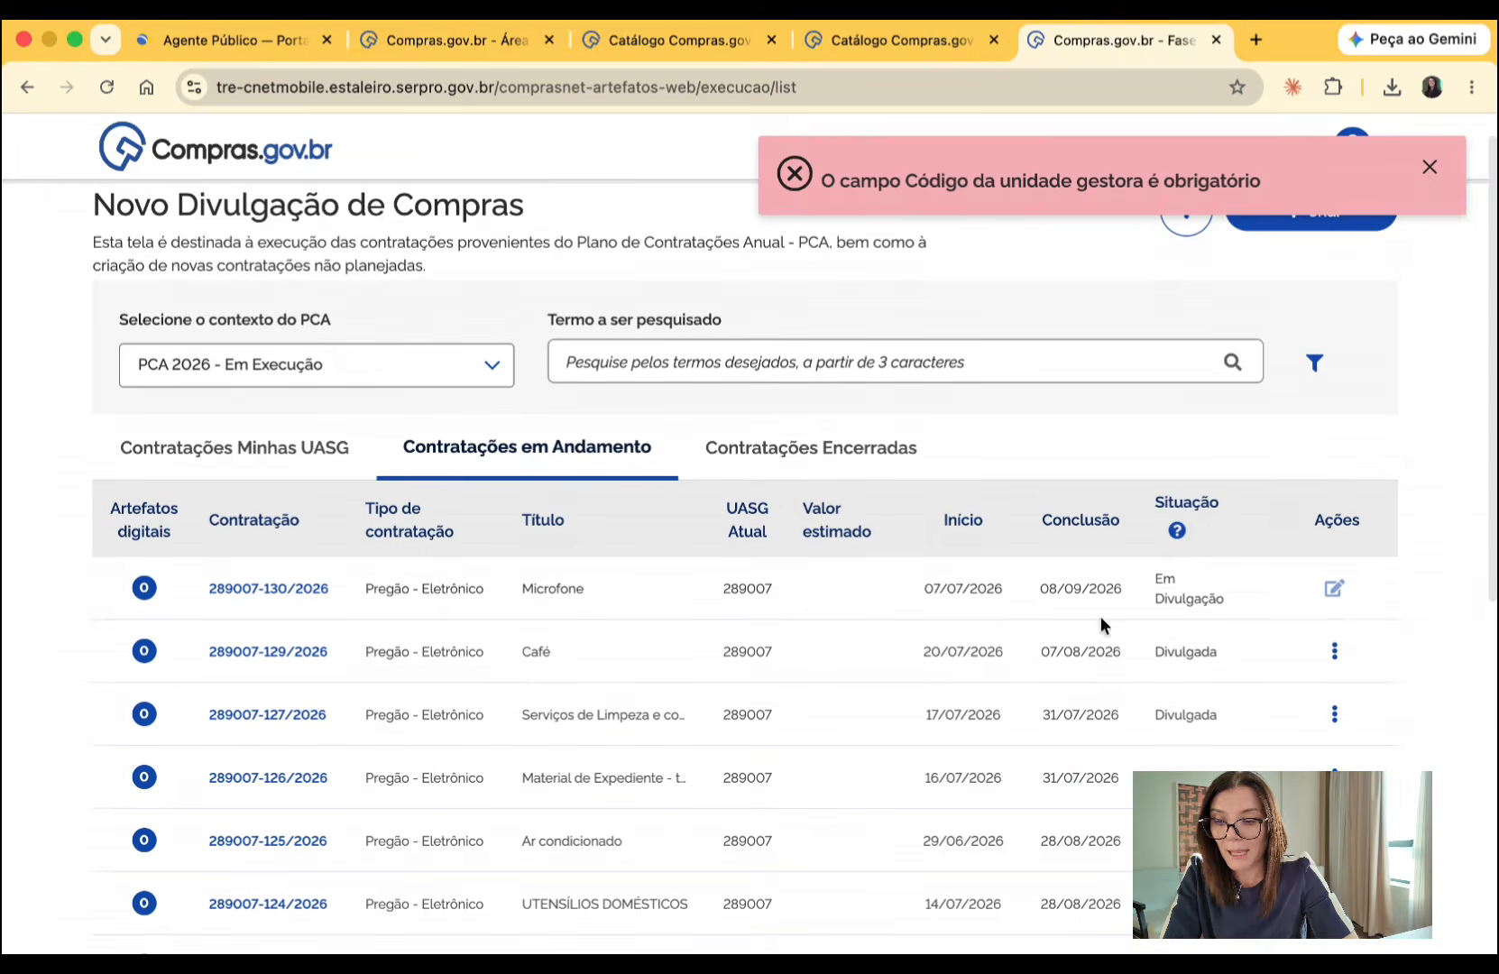
{"action": "left_click_drag", "start_coordinate": [1166, 578], "coordinate": [1258, 616]}
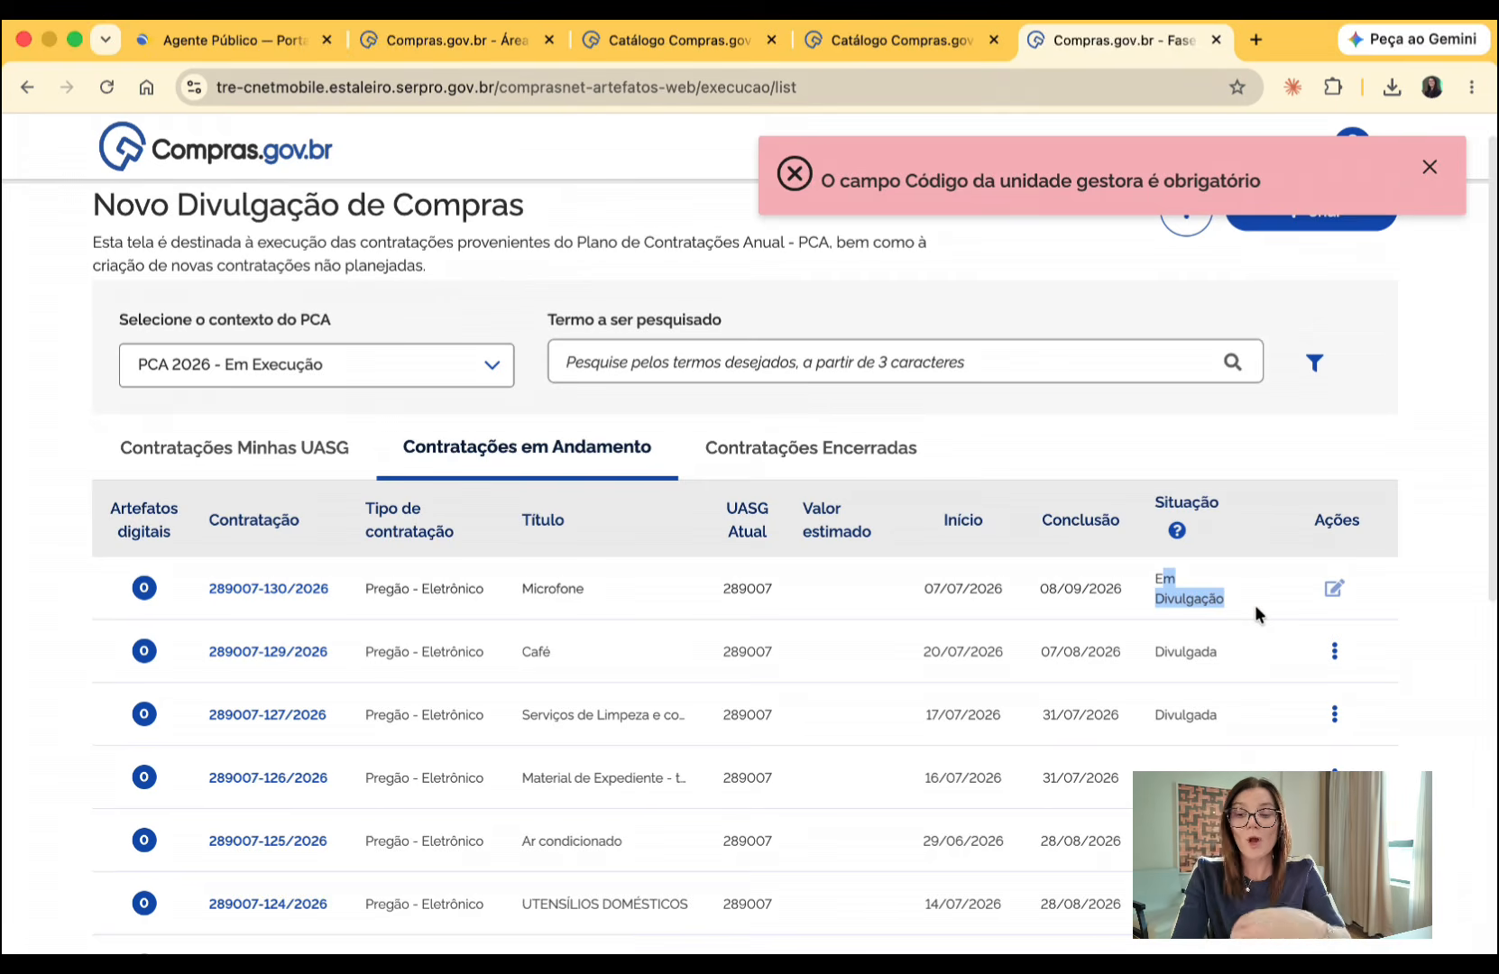
{"action": "double_click", "coordinate": [1208, 651]}
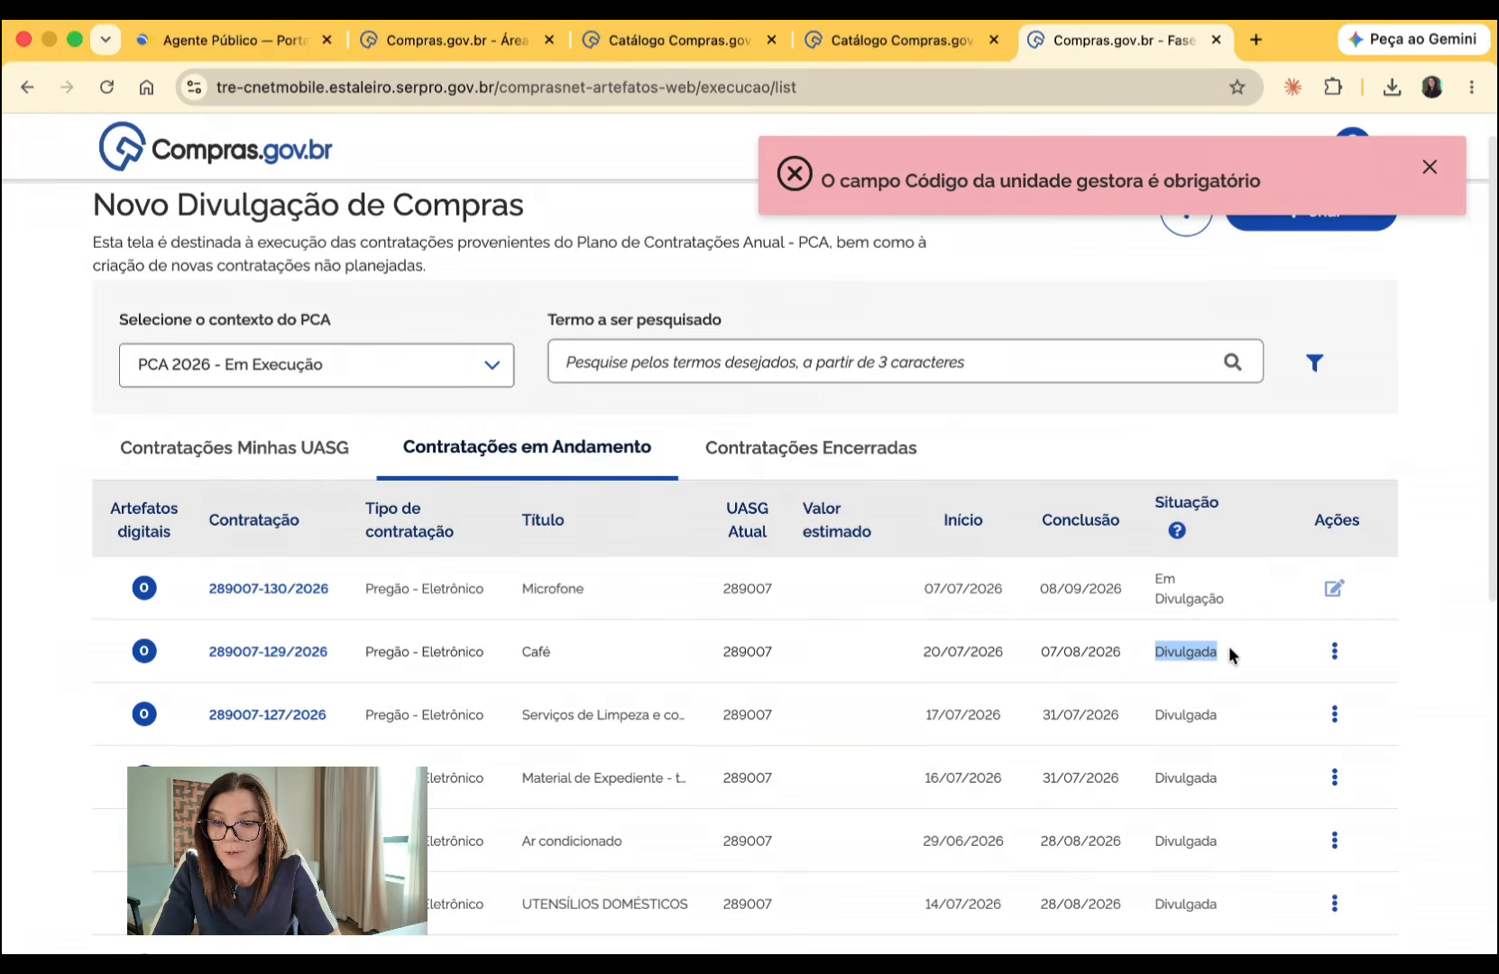
{"action": "left_click", "coordinate": [1334, 651]}
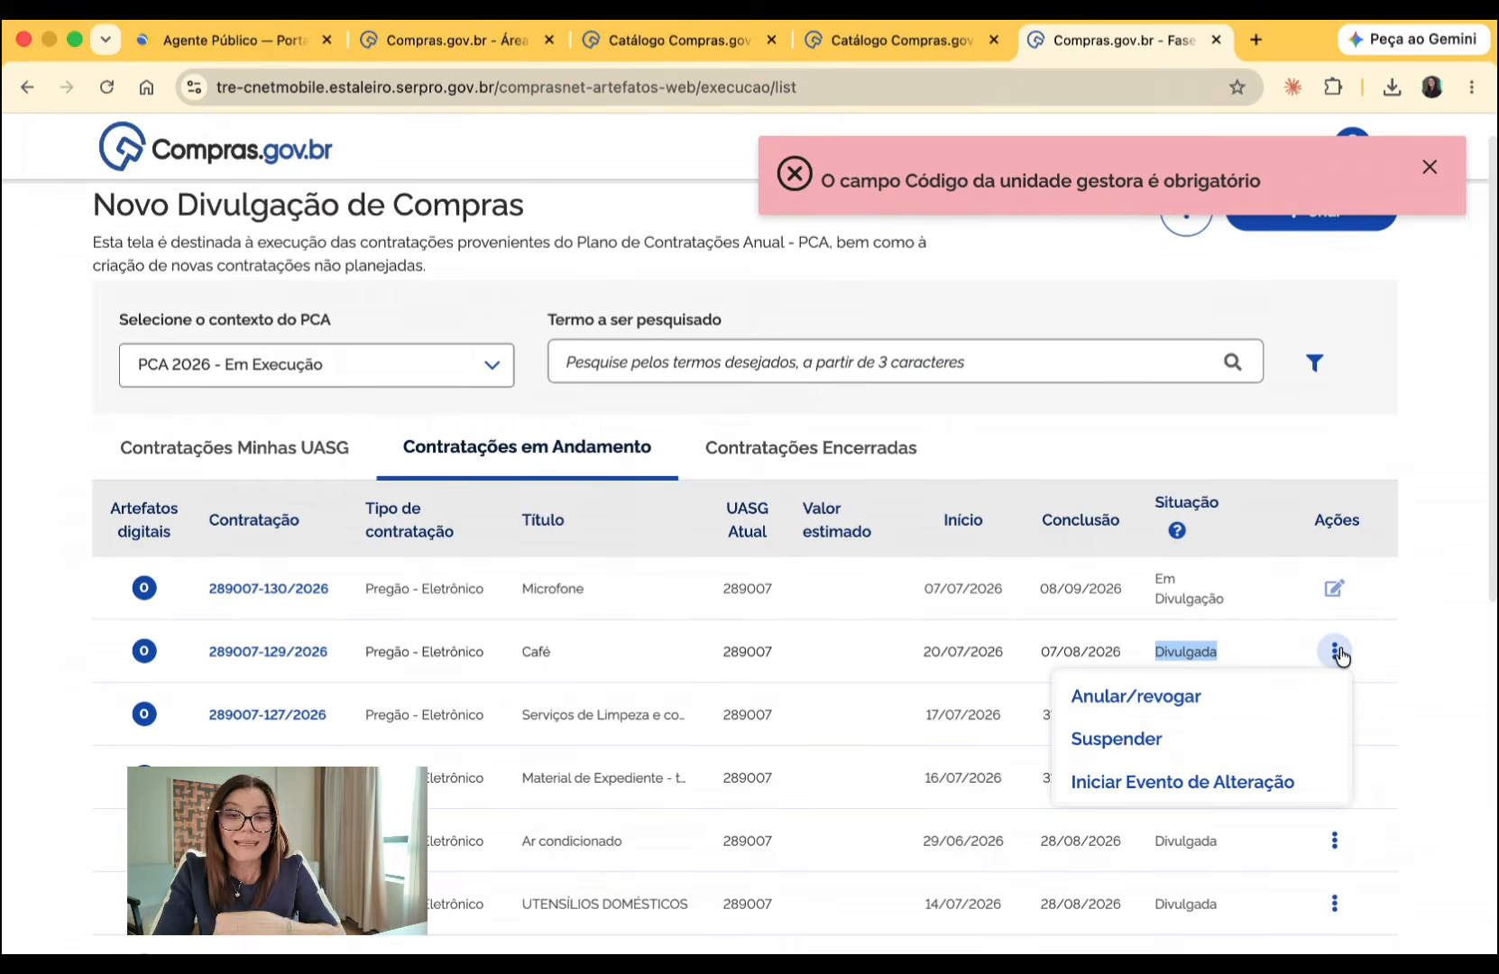